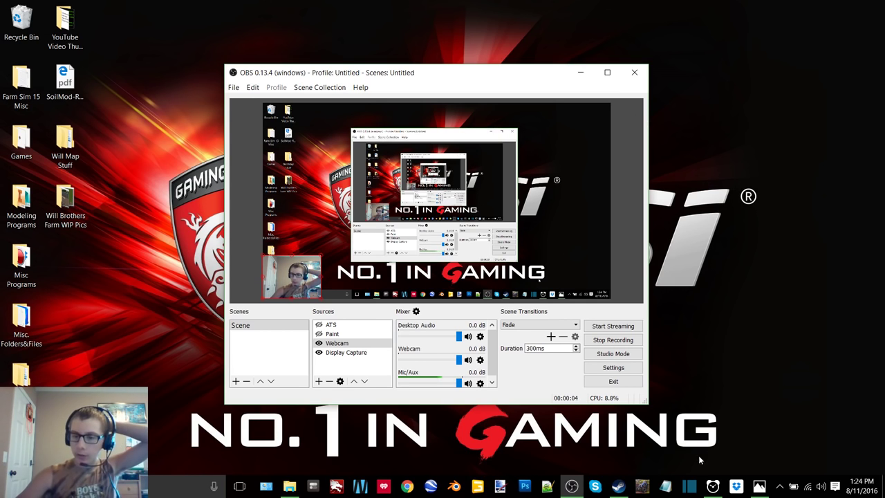
- Close the clock app's window and minimise the OBS and Pics for buildings windows to clear the desktop
right_click(713, 486)
left_click(709, 461)
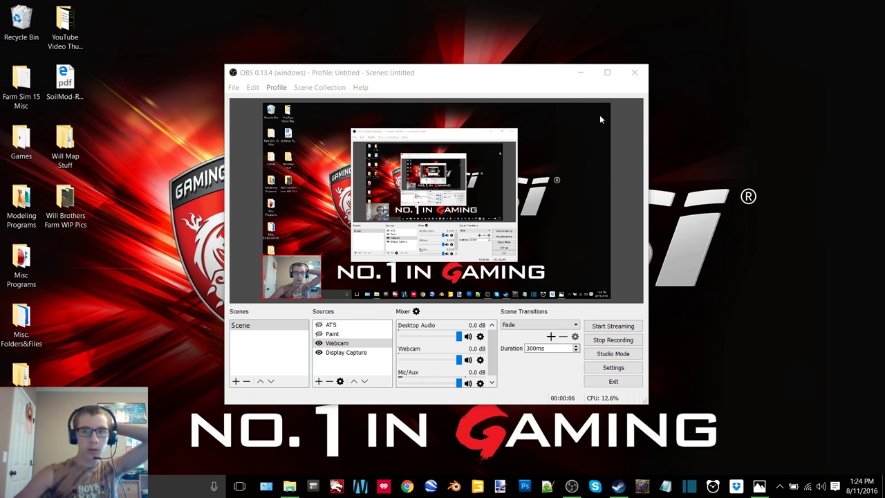
left_click(580, 72)
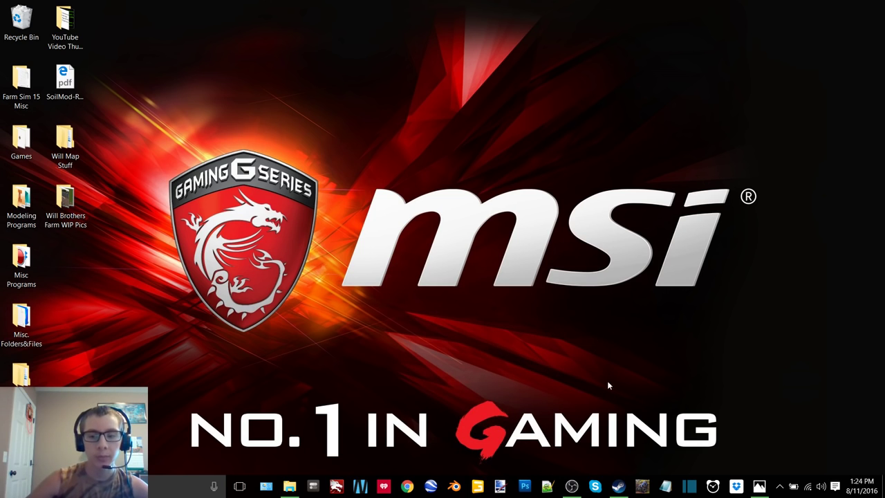
left_click(289, 486)
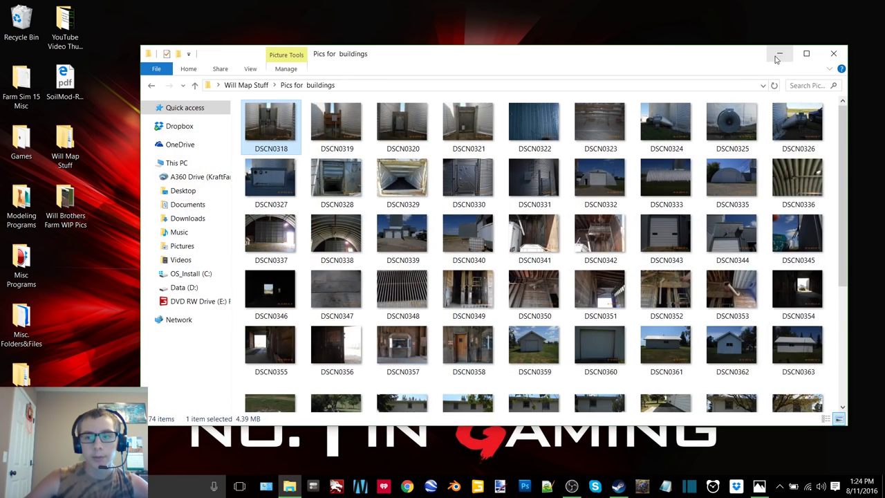
left_click(780, 55)
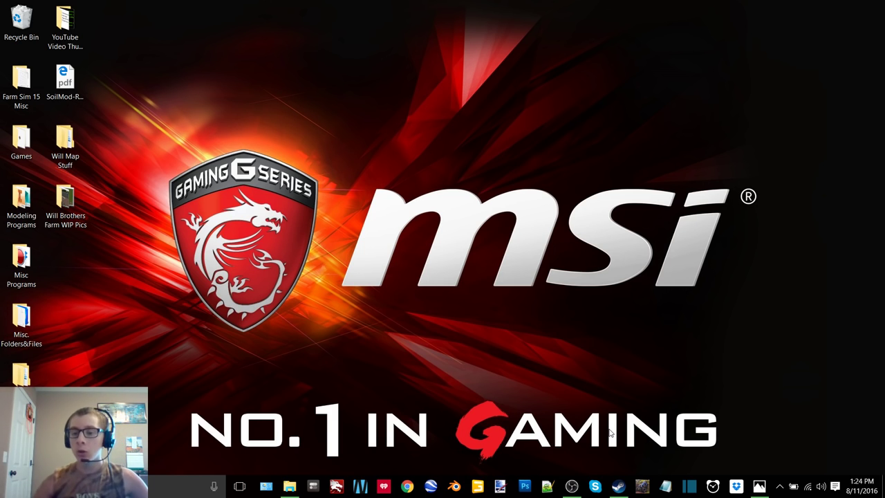
- Switch to Photos and examine the grain bins' electrical boxes, floor and fans, from DSCN0318 through DSCN0327
left_click(760, 486)
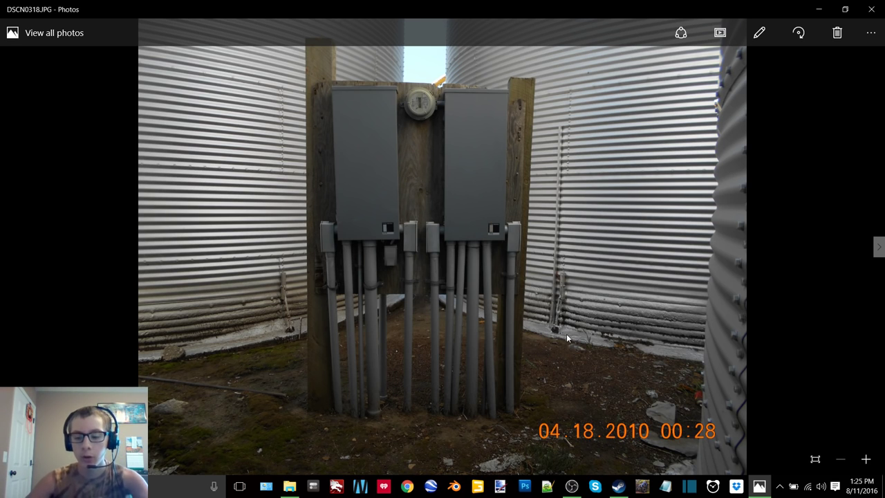
key("Right")
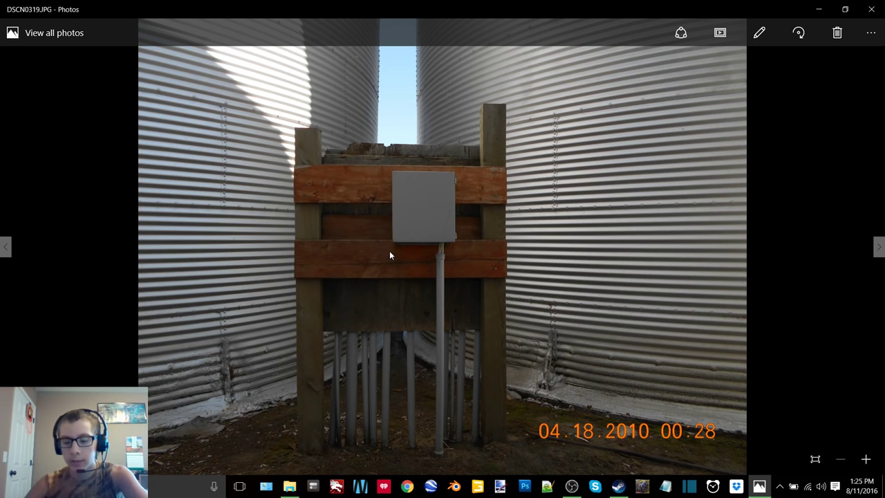
key("Right")
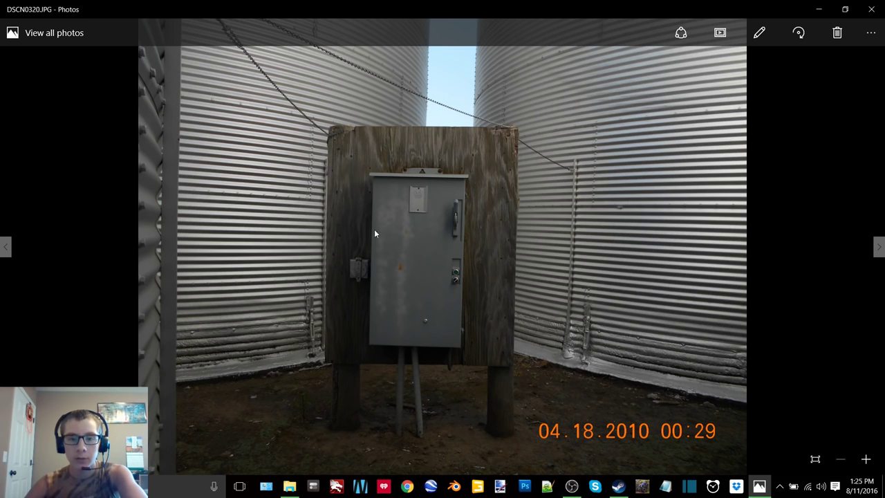
key("Right")
key("Right")
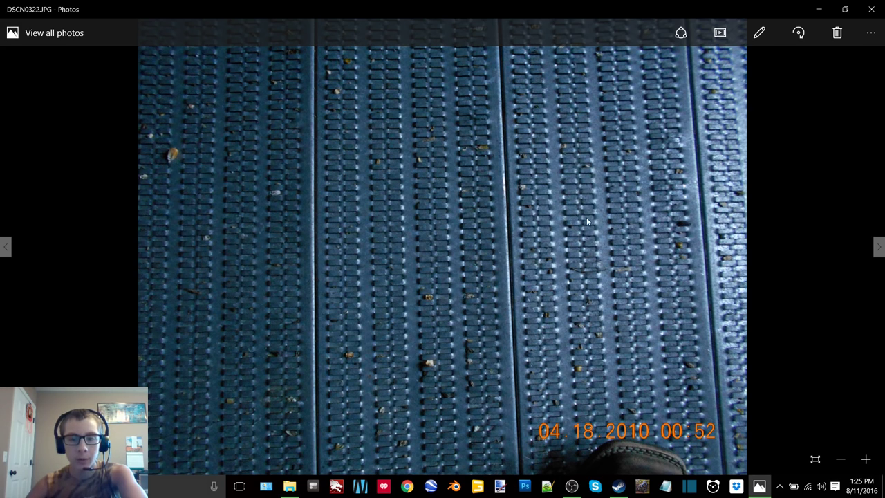
key("Right")
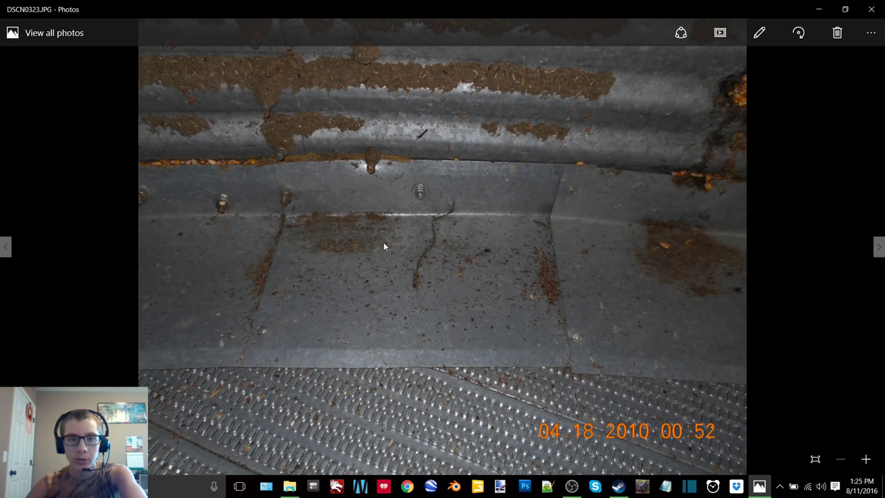
key("Right")
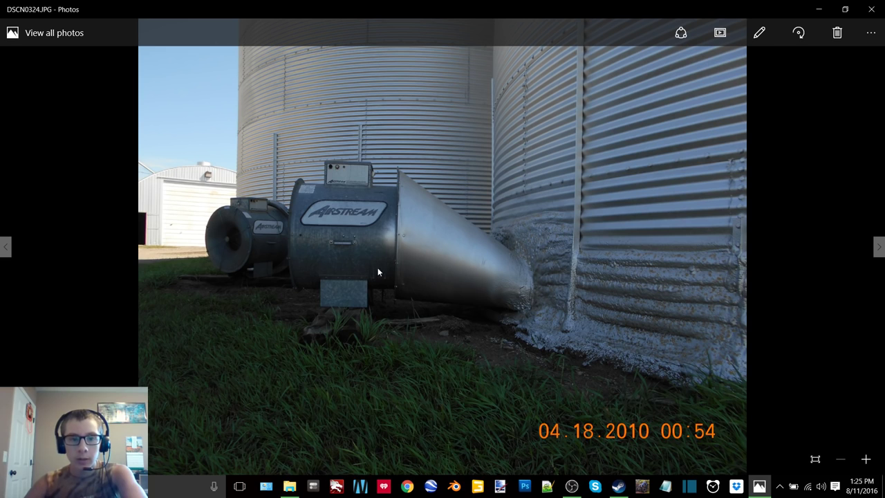
key("Right")
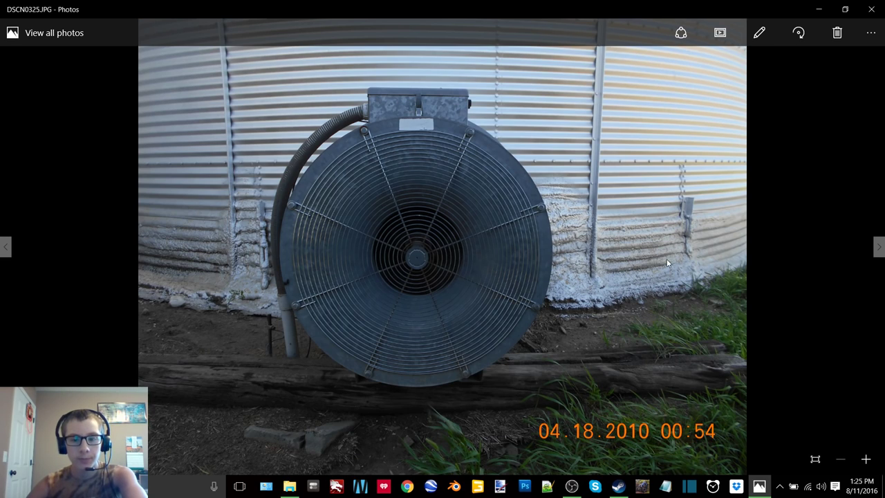
key("Right")
key("Right")
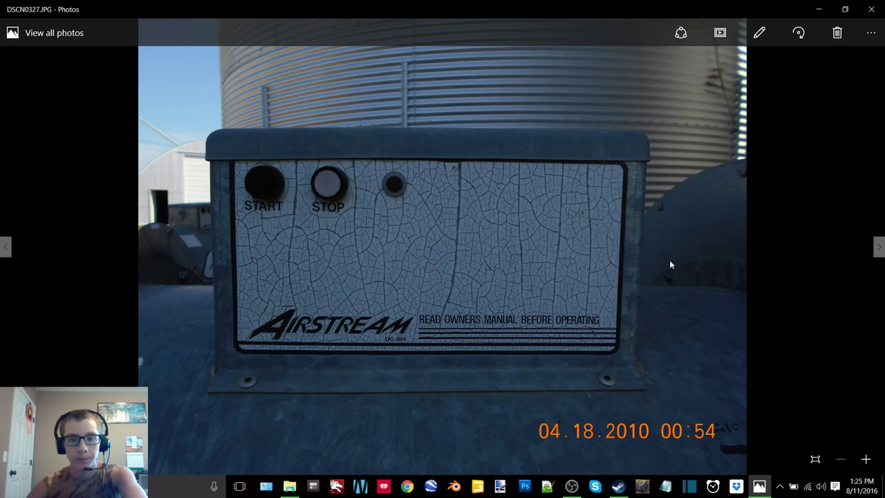
- Examine the grain bin's door and opening in photos DSCN0328 through DSCN0331, going back once to the DSCN0329 interior view
key("Right")
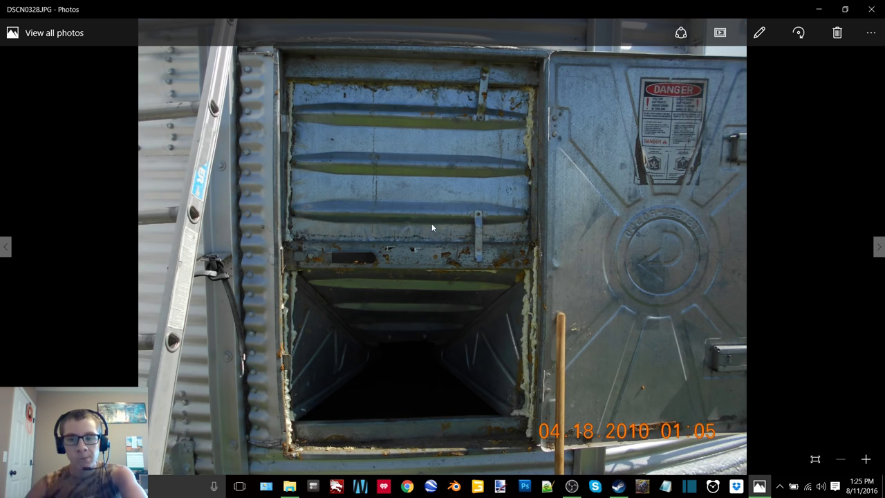
key("Right")
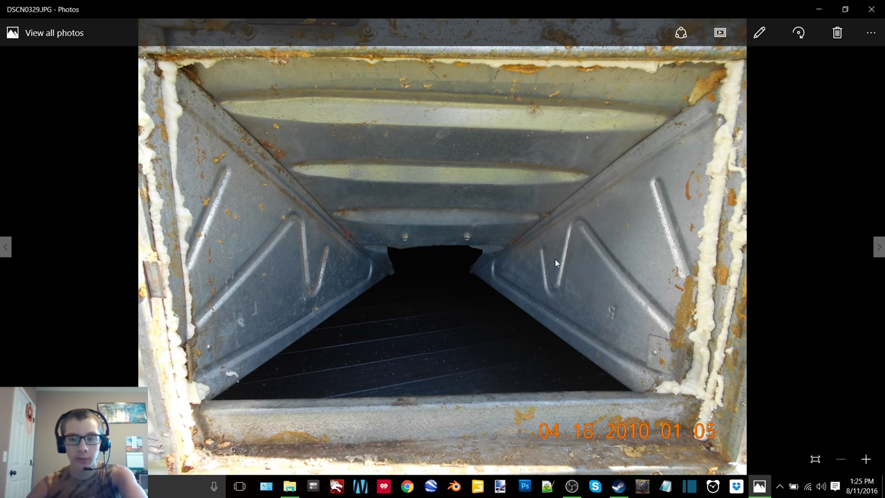
key("Right")
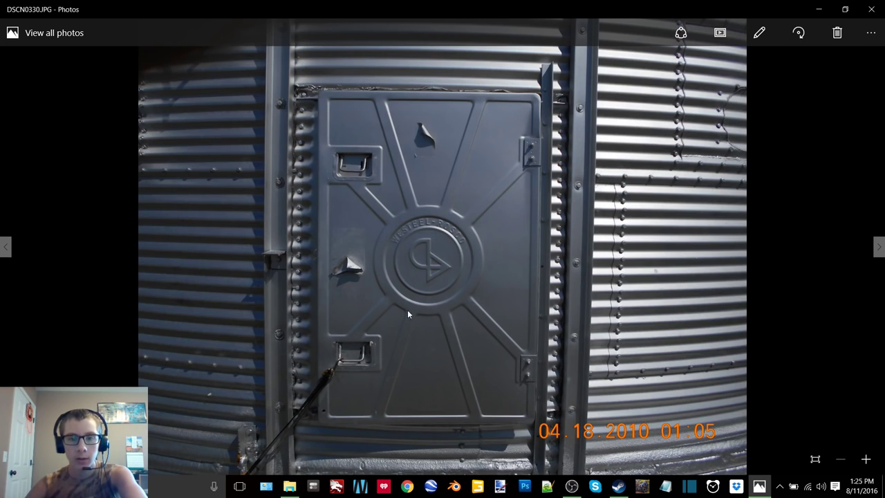
key("Left")
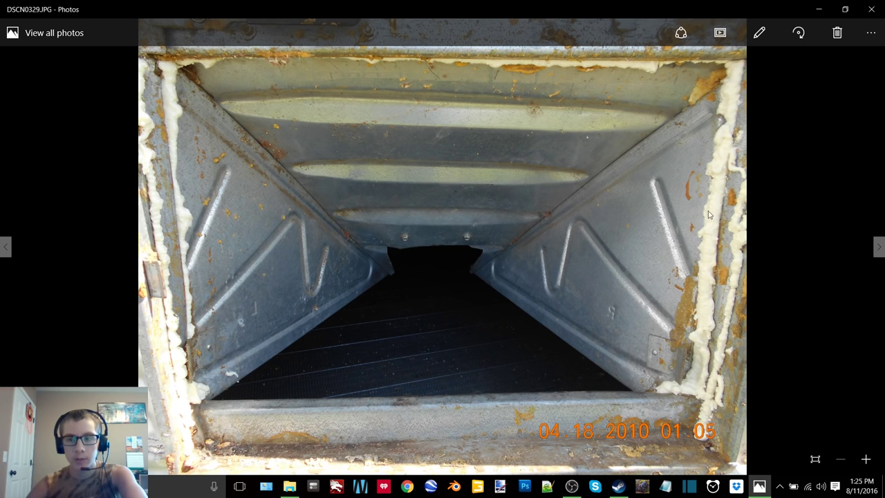
key("Right")
key("Right")
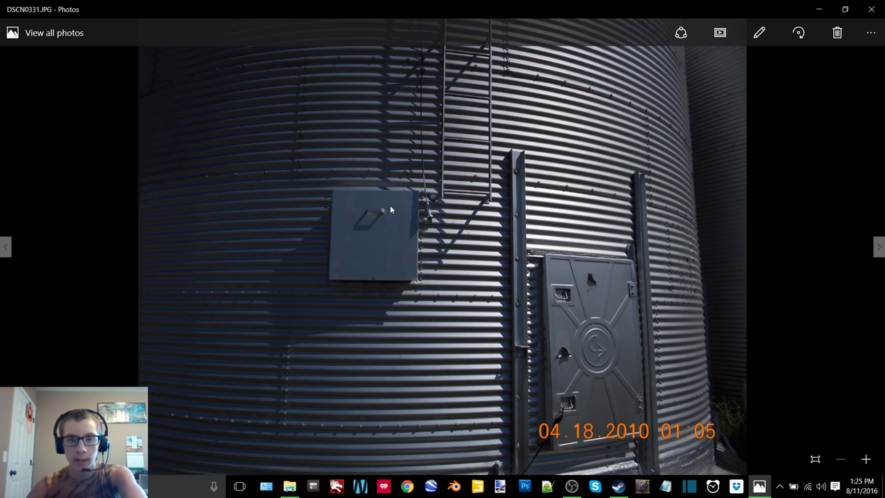
- Examine the arched metal shed's exterior, roof and interior in photos DSCN0332 through DSCN0338
key("Right")
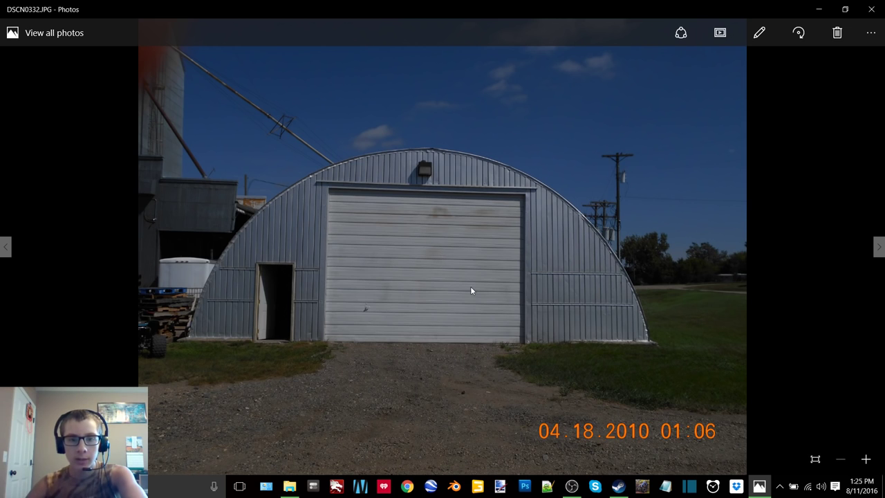
key("Right")
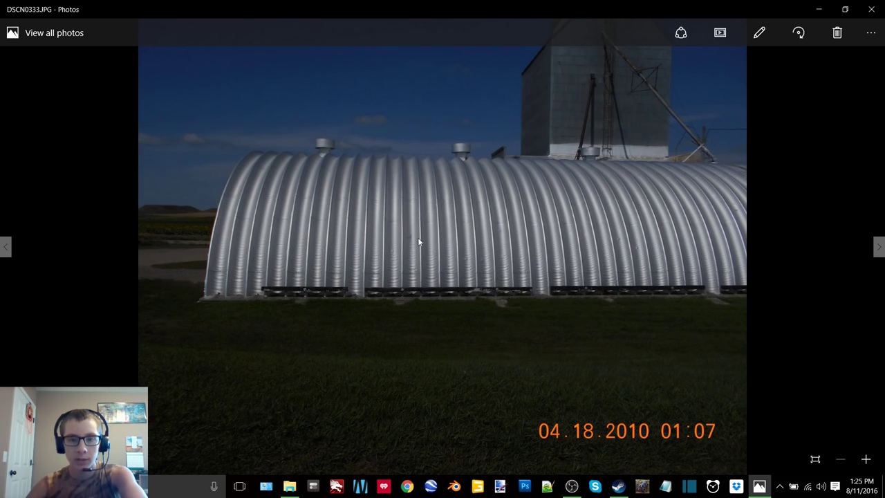
key("Right")
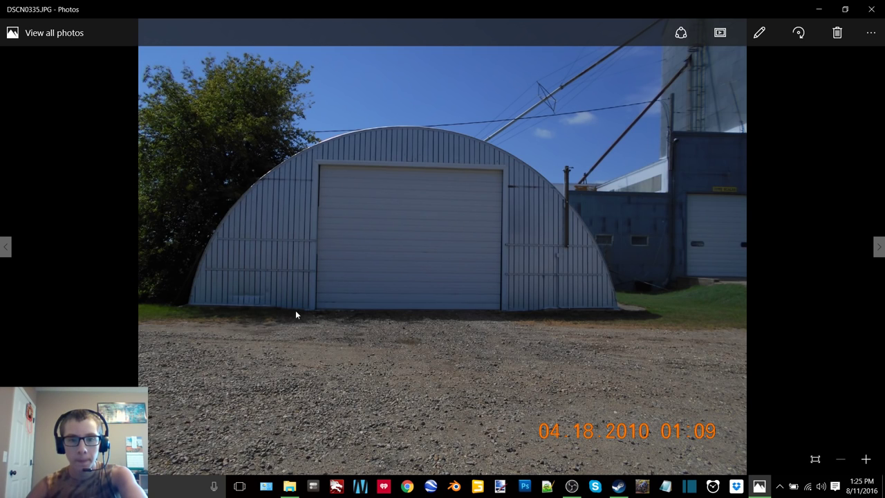
key("Right")
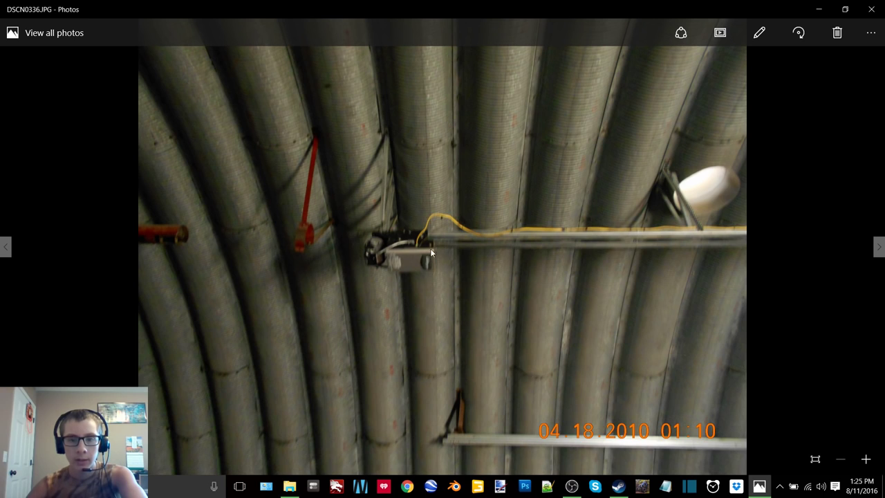
key("Right")
key("Right")
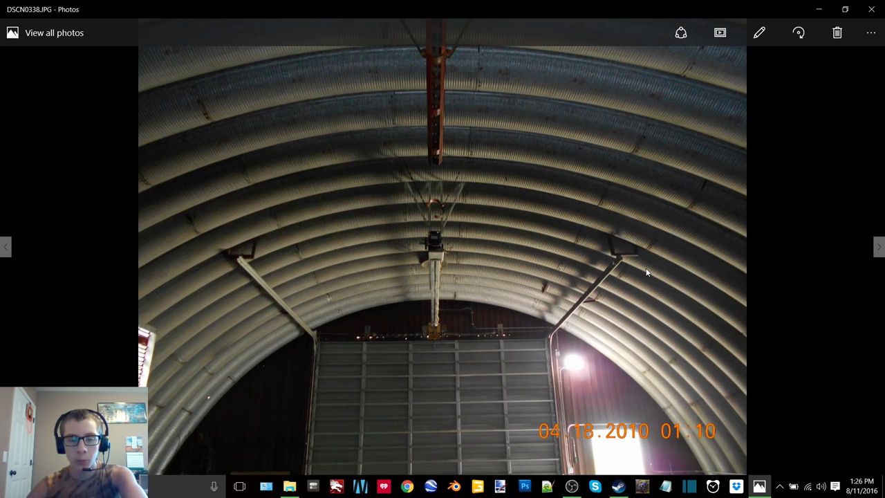
- Examine the grain elevator's exterior, garage doors, spouts and dark drive-through in photos DSCN0339 through DSCN0346
key("Right")
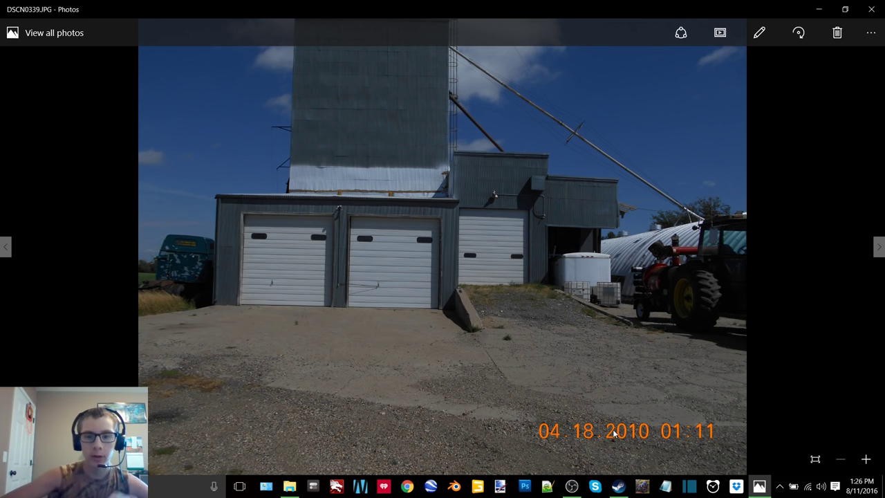
key("Right")
key("Right")
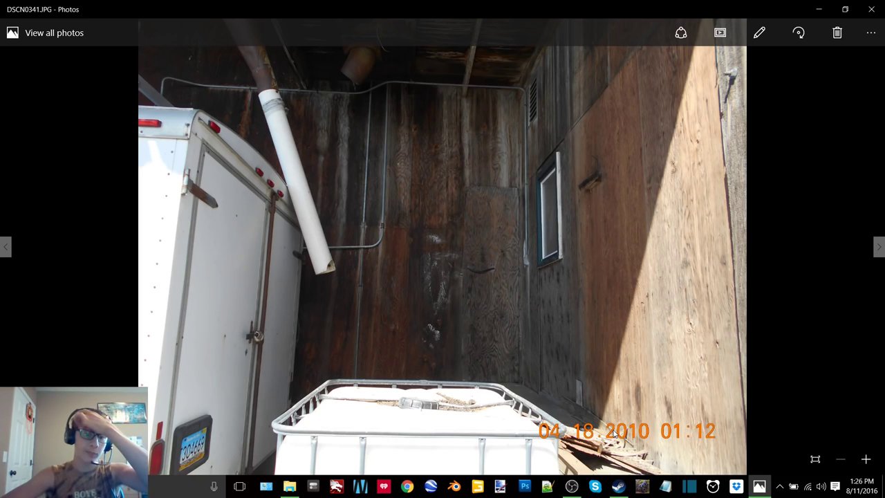
key("Right")
key("Right")
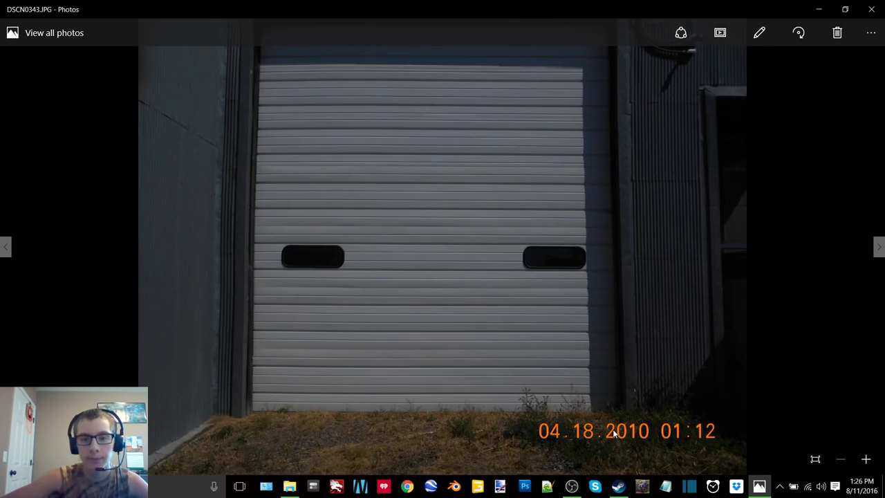
key("Right")
key("Right")
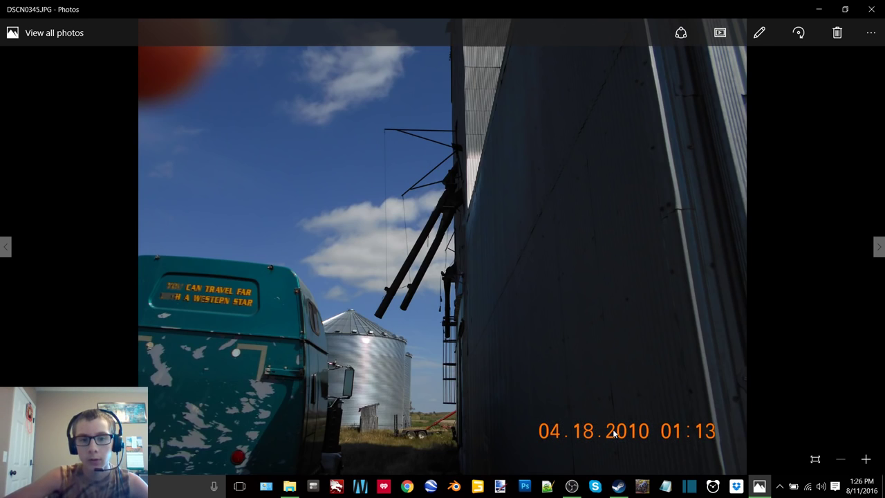
key("Right")
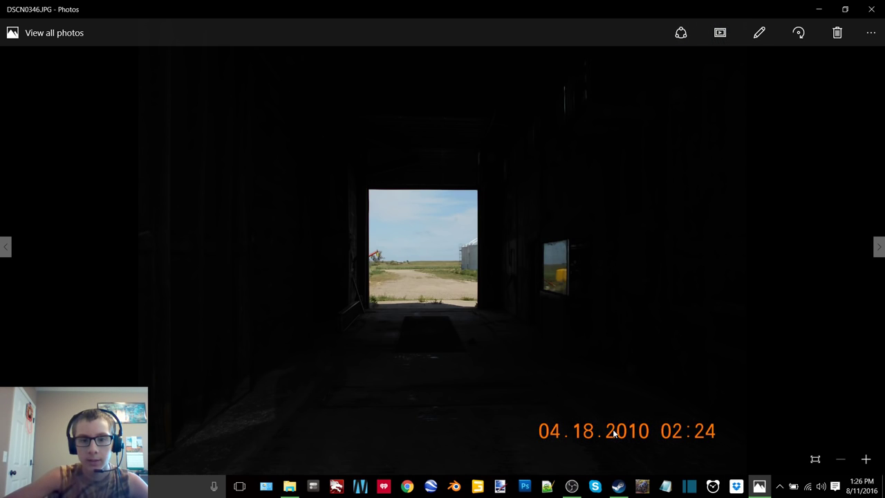
key("Right")
key("Left")
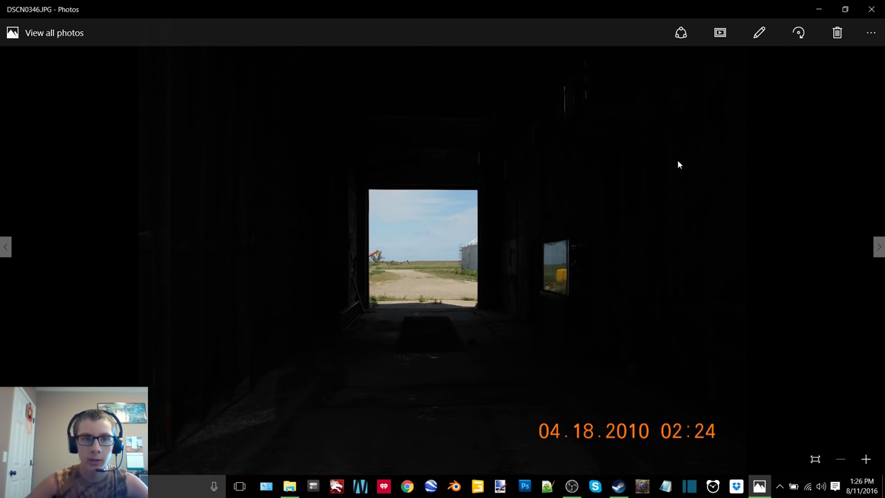
left_click(870, 34)
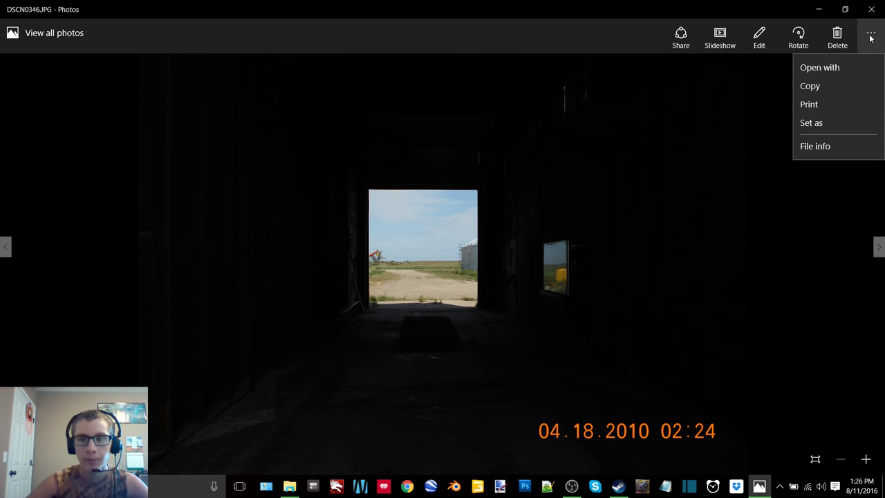
left_click(870, 35)
left_click(82, 33)
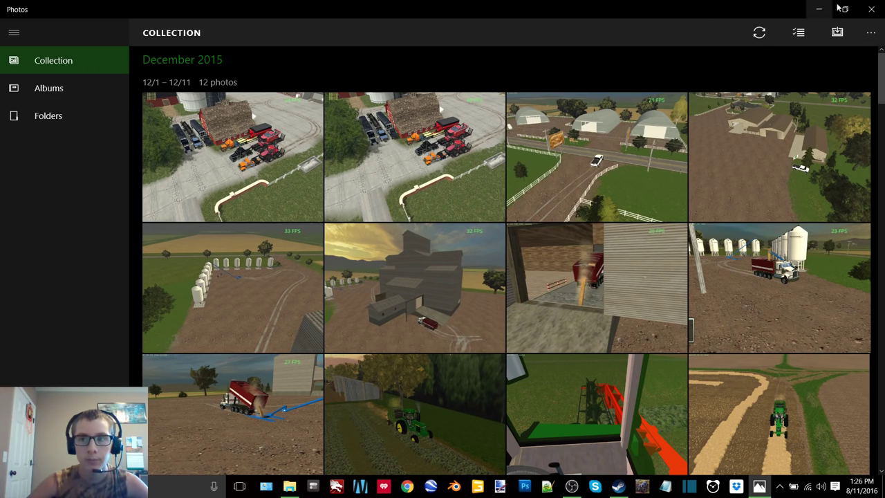
left_click(871, 9)
- Open DSCN0347 from the Pics for buildings folder in Photos and examine the elevator's interior through DSCN0349
left_click(291, 486)
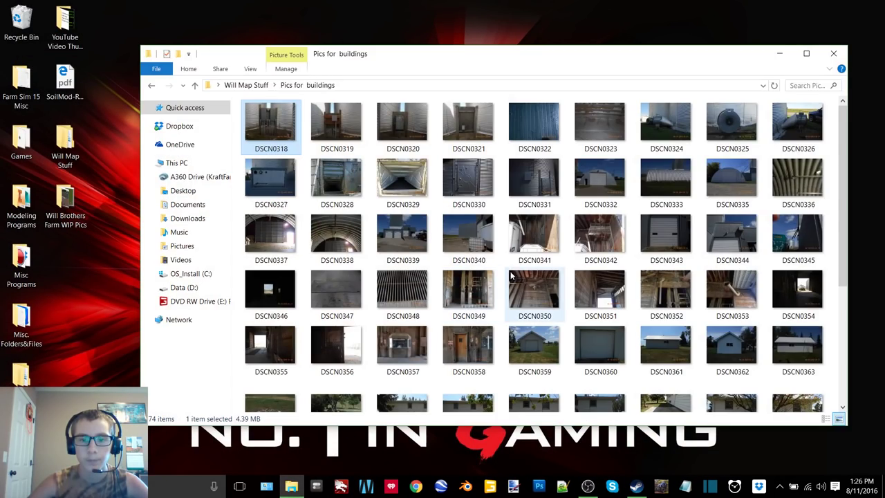
right_click(319, 294)
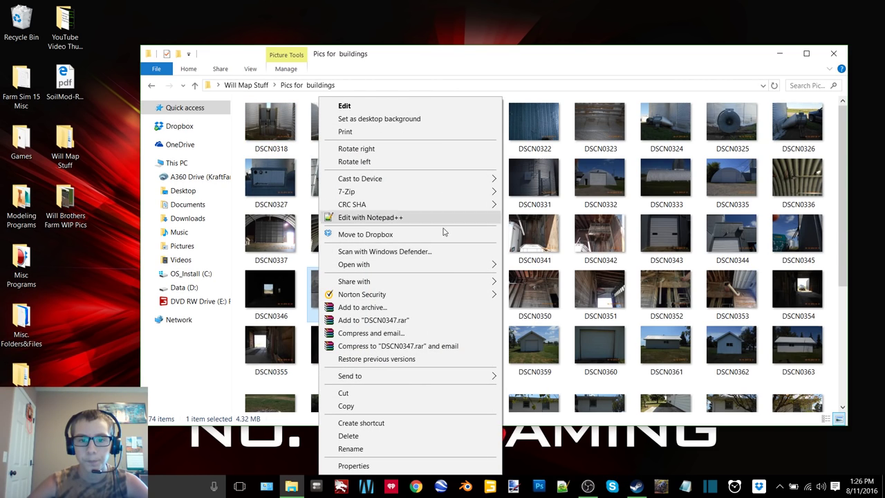
mouse_move(453, 263)
left_click(534, 356)
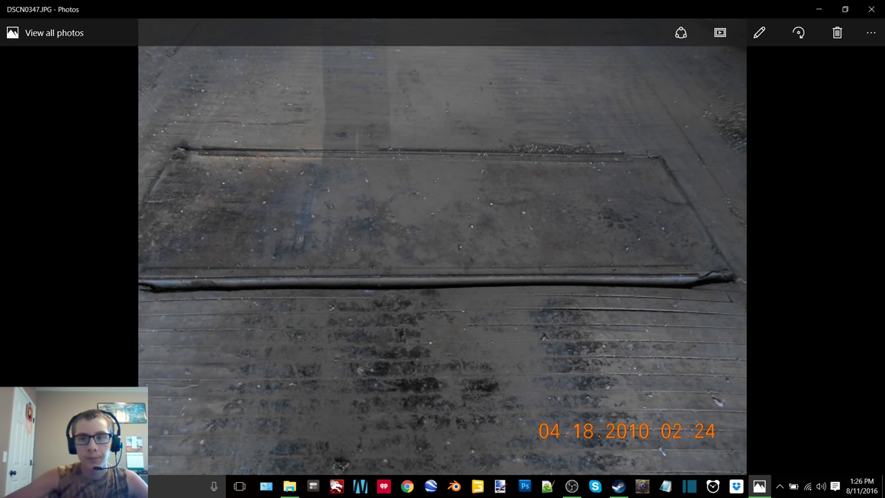
key("Right")
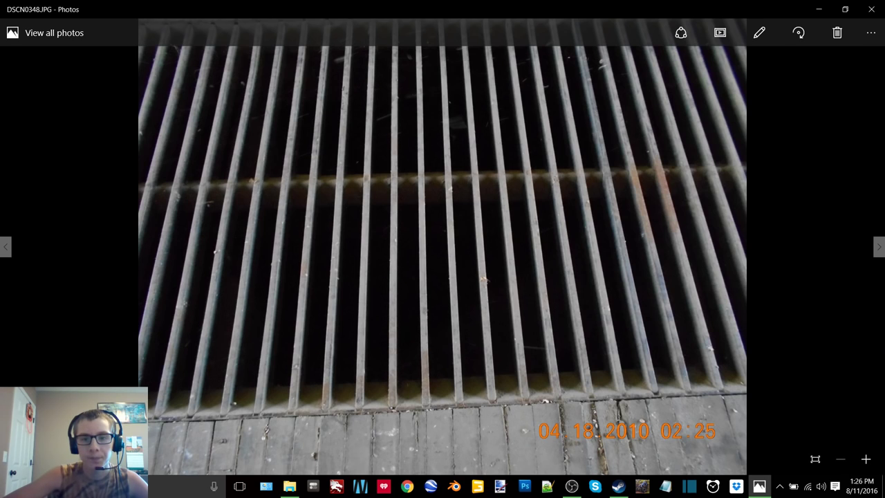
key("Right")
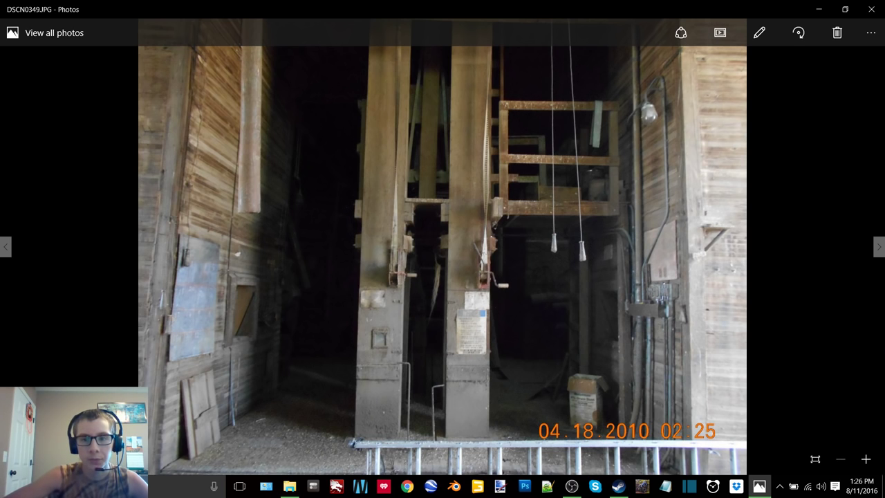
- Examine the elevator's interior spouts, drive-through and office window in photos DSCN0349 through DSCN0358, going back once to DSCN0349
key("Right")
key("Left")
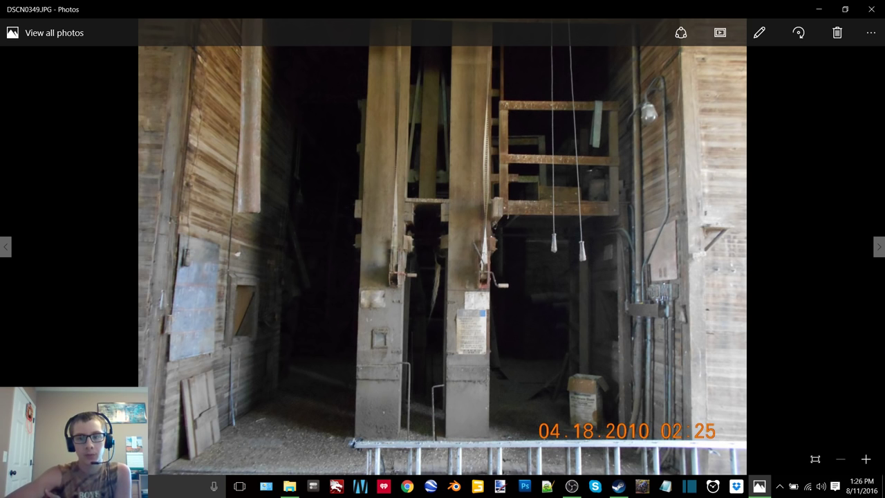
key("Right")
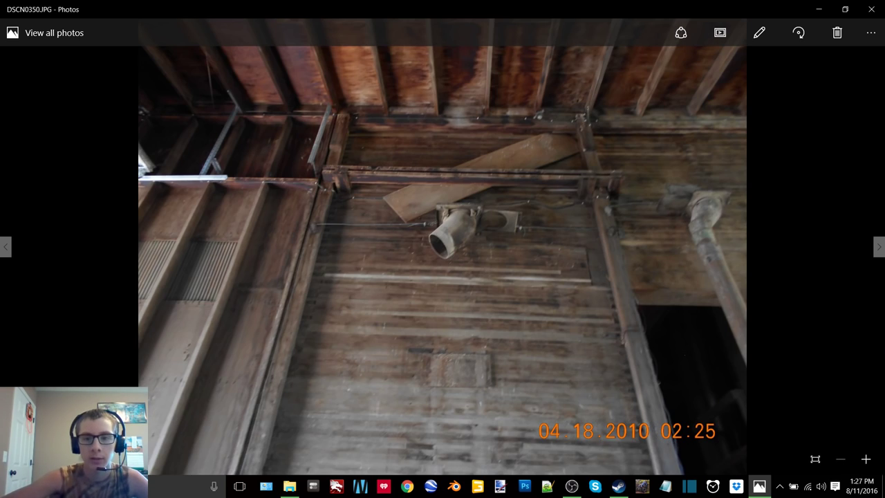
key("Right")
key("Right")
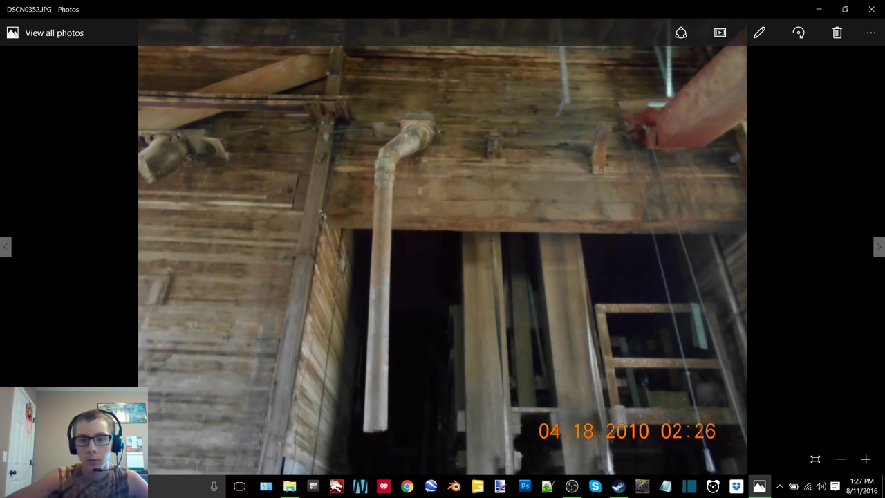
key("Right")
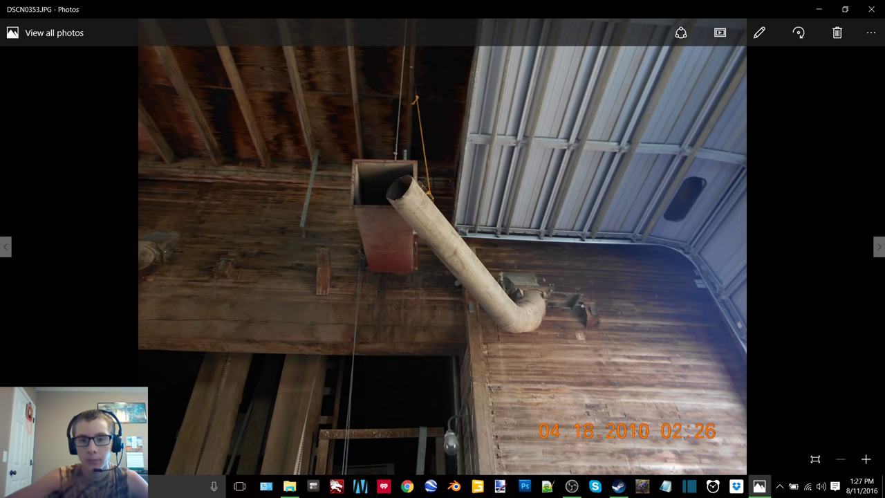
key("Right")
key("Right")
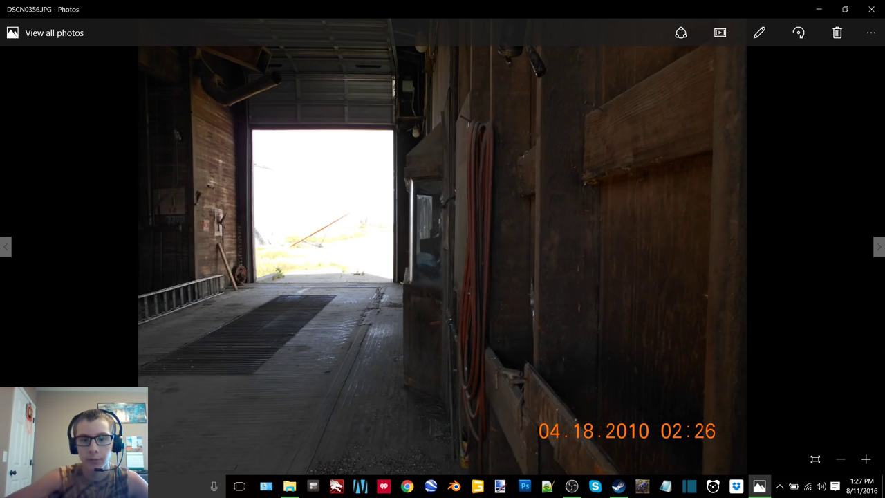
key("Right")
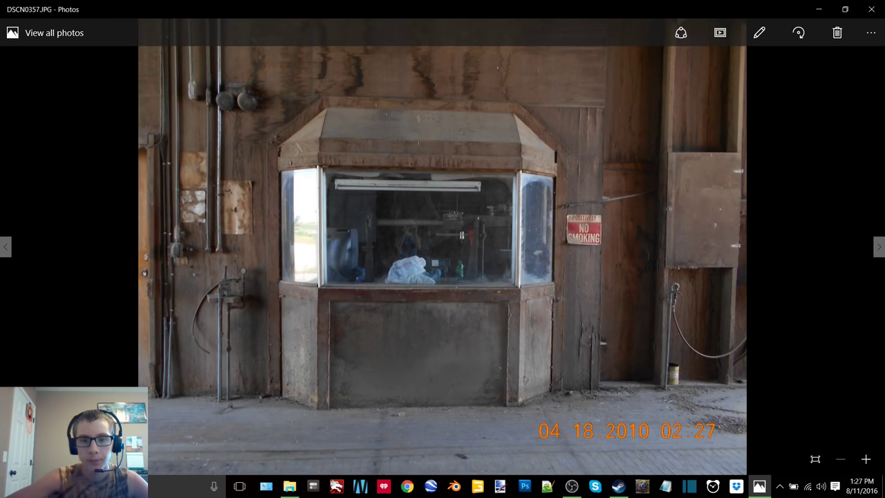
key("Right")
- Examine the small white garage, the fire pit and the yard in photos DSCN0359 through DSCN0365
key("Right")
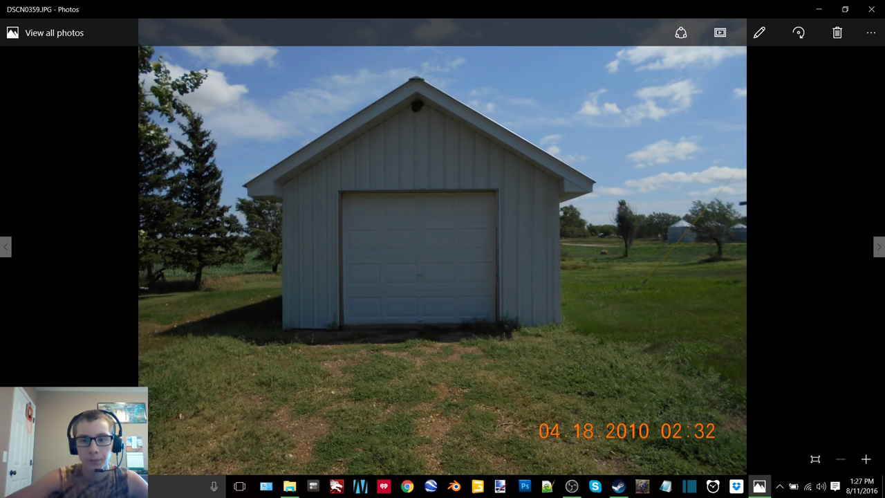
key("Right")
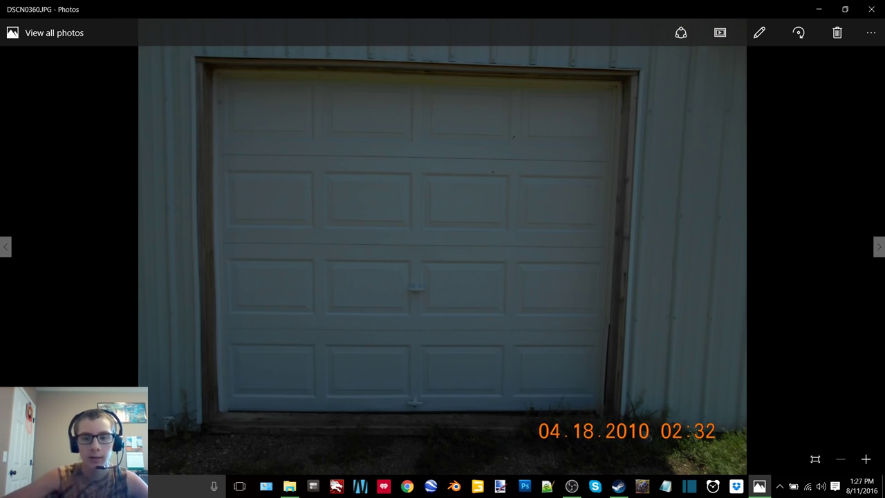
key("Right")
key("Right")
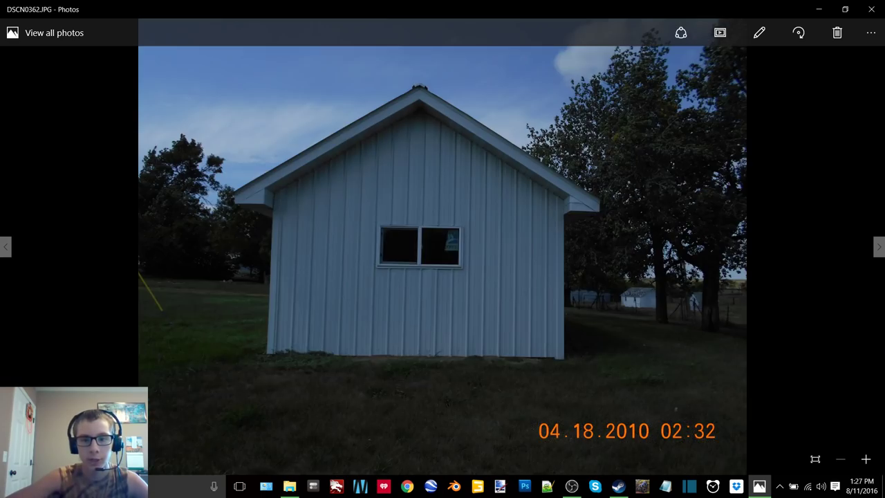
key("Right")
key("Right")
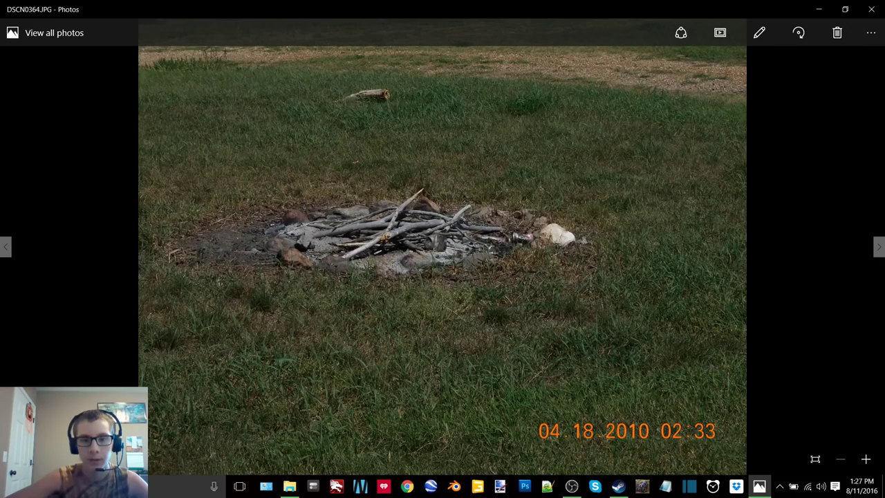
key("Right")
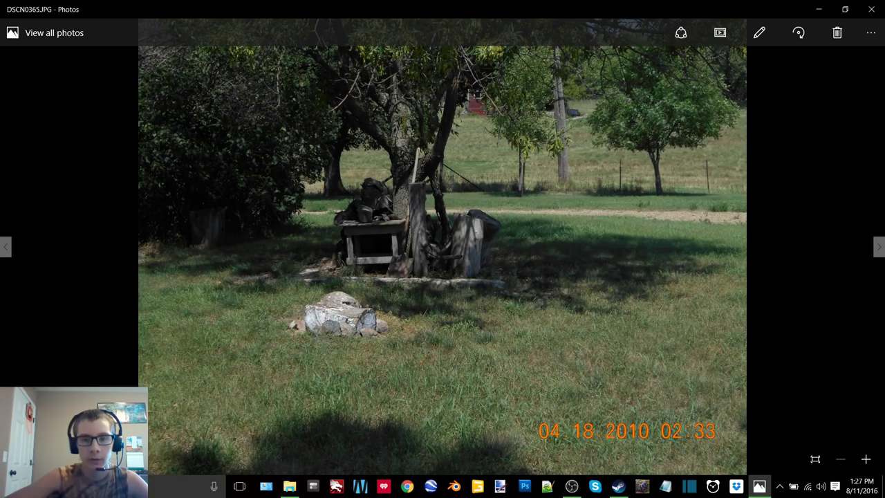
- Examine the house's siding, windows, concrete slab and attached garage in photos DSCN0366 through DSCN0376, going back once to DSCN0370
key("Right")
key("Right")
key("Right")
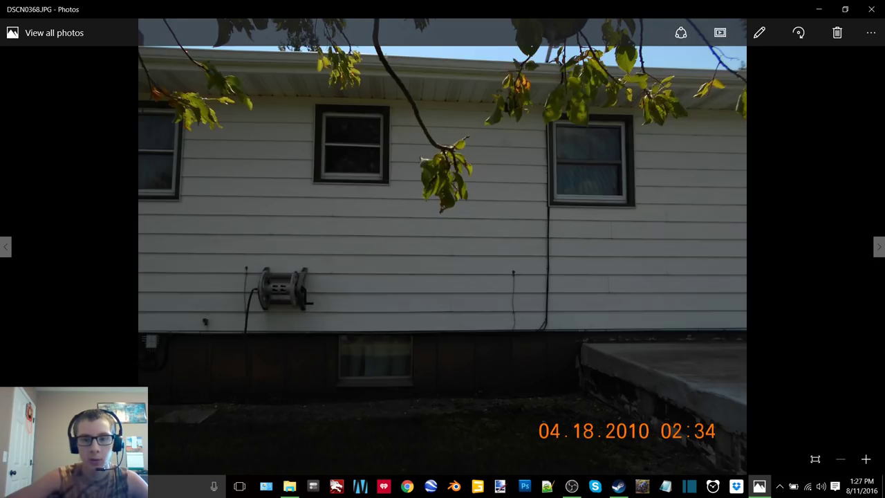
key("Right")
key("Right")
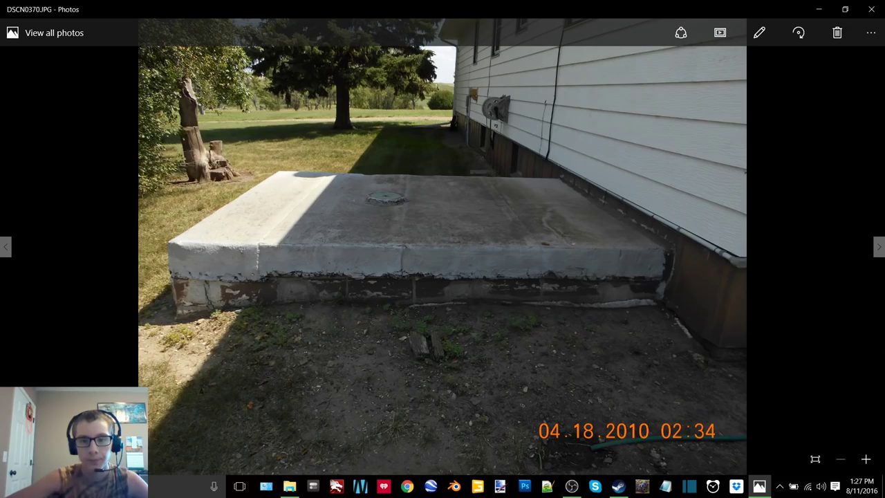
key("Right")
key("Left")
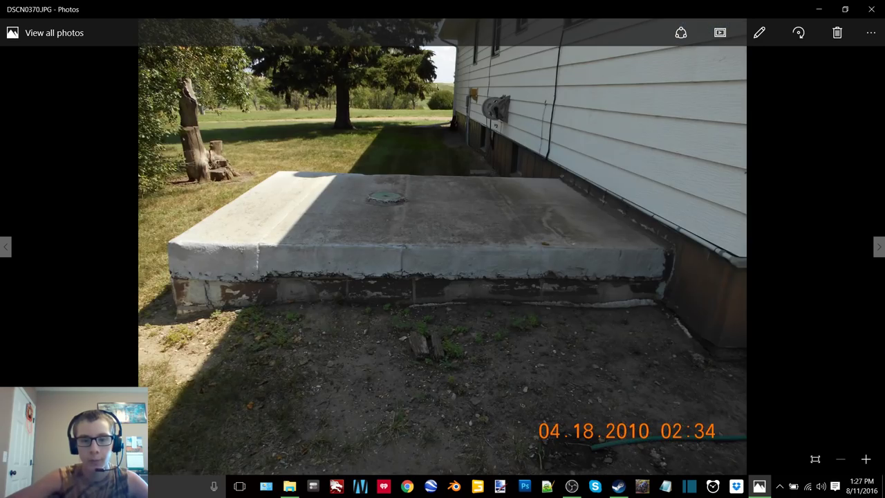
key("Right")
key("Right")
key("Right")
key("Right")
key("Right")
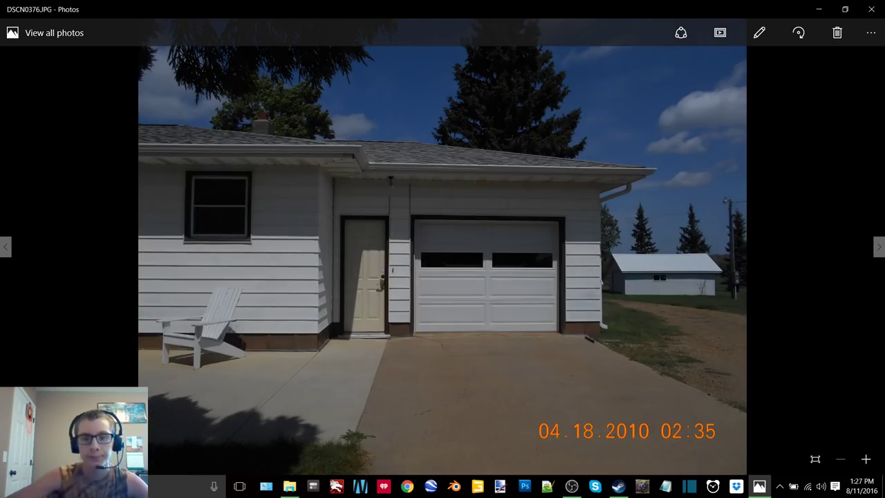
- Examine the row of hopper grain bins and the arched metal shed in photos DSCN0377 through DSCN0381
key("Right")
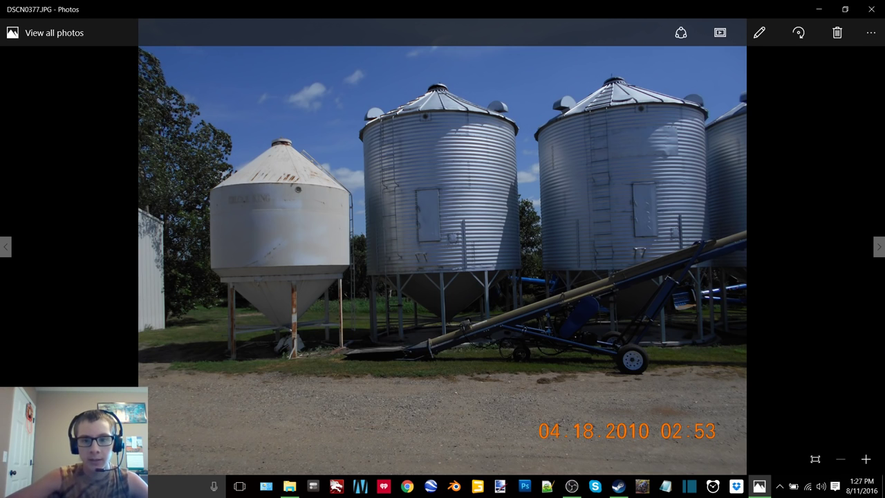
key("Right")
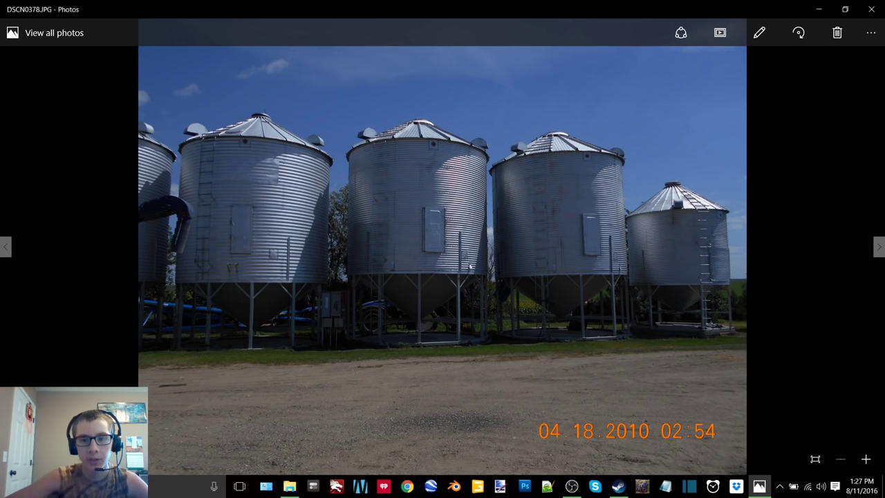
key("Right")
key("Right")
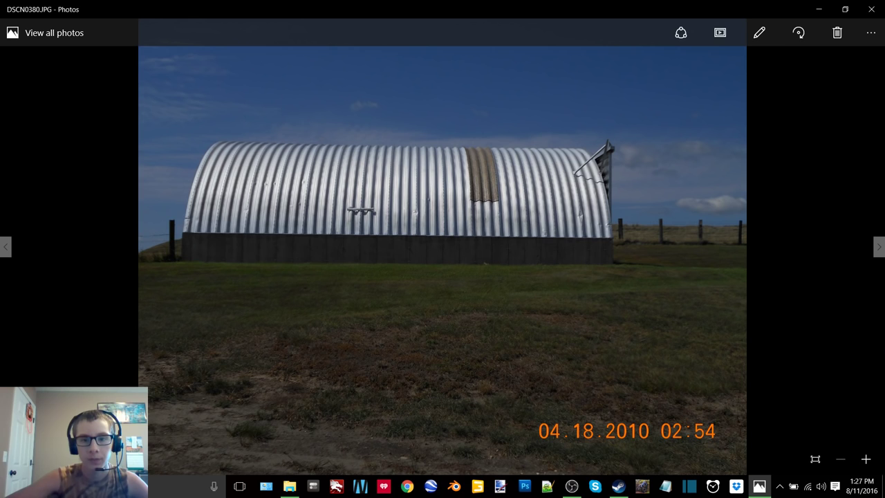
key("Right")
- Examine the white shop's front, overhead door and side walls in photos DSCN0382 through DSCN0388
key("Right")
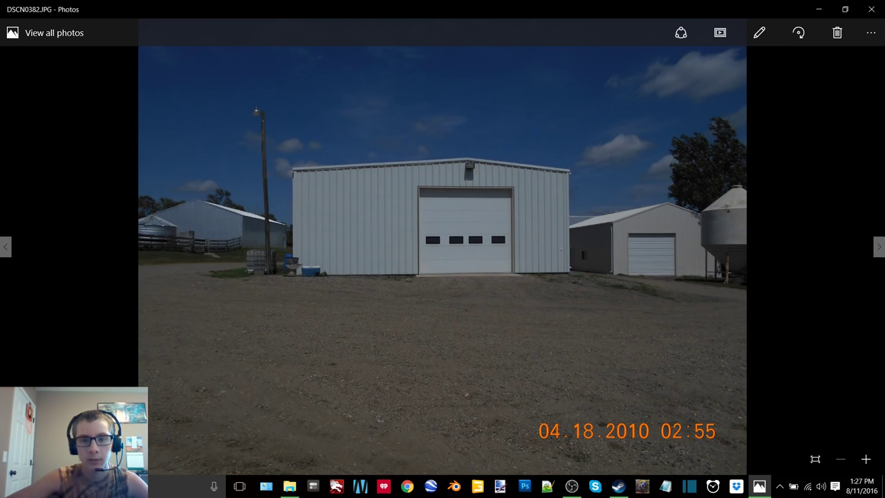
key("Right")
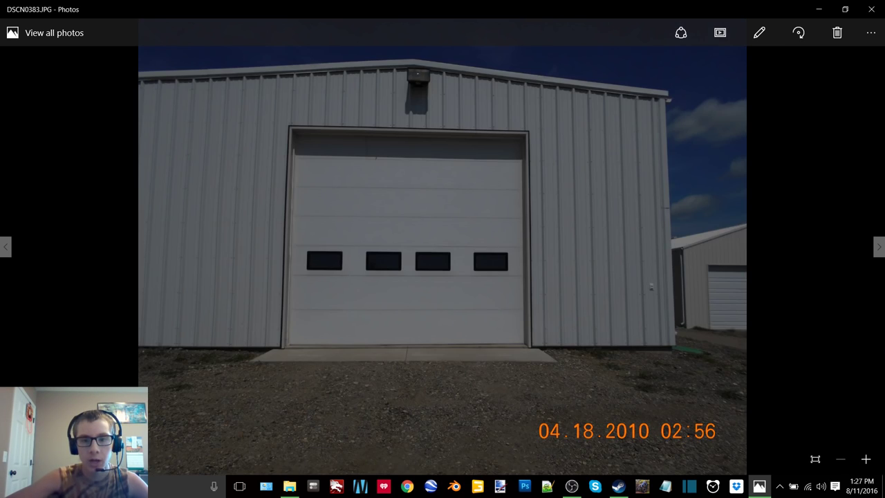
key("Right")
key("Right")
key("Right")
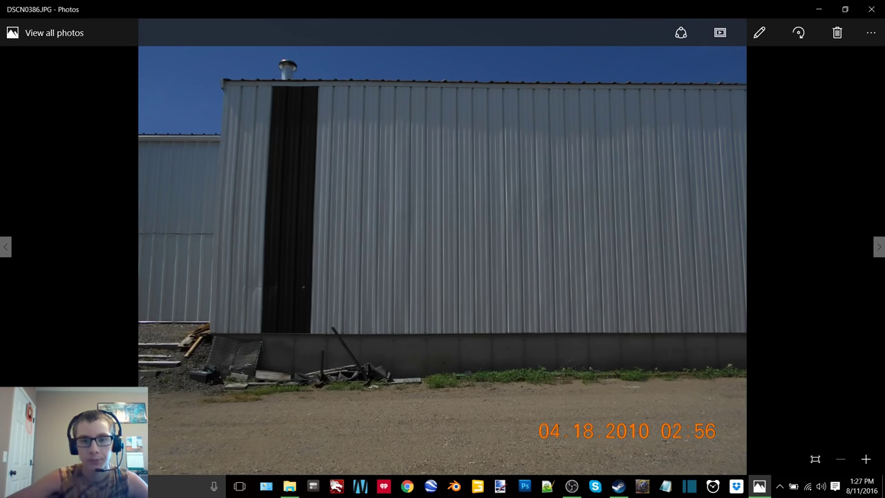
key("Right")
key("Right")
- Examine the shop's wide-door end, entry door, long side and interior in photos DSCN0389 through DSCN0393, returning once to DSCN0389
key("Right")
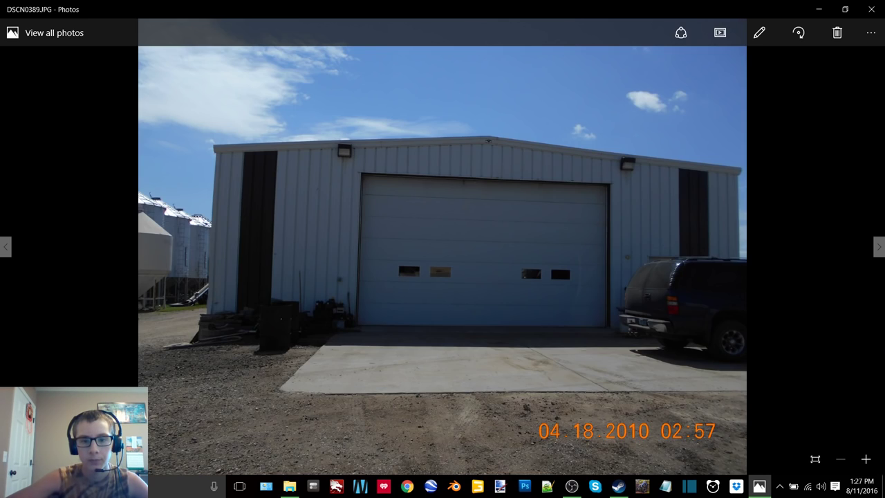
key("Right")
key("Left")
key("Right")
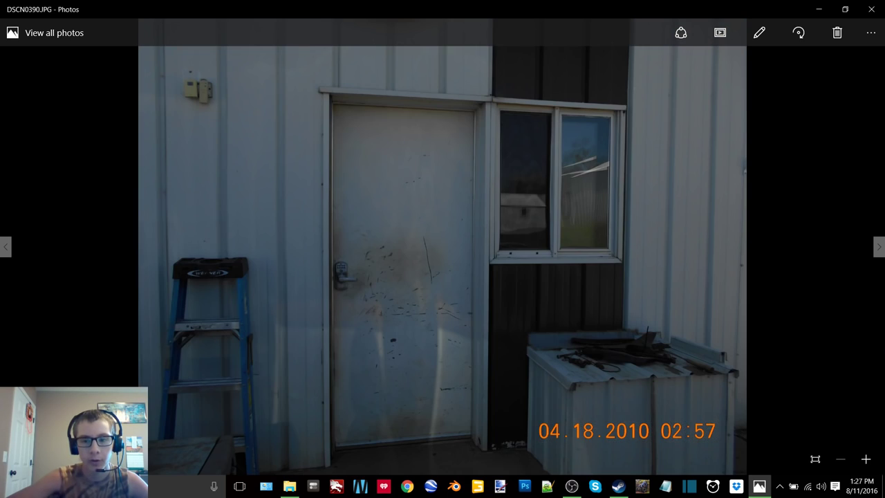
key("Right")
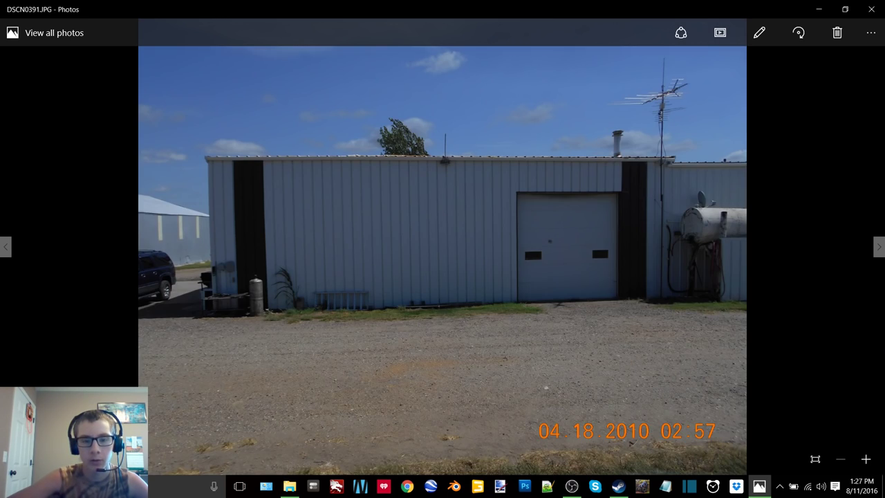
key("Right")
key("Right")
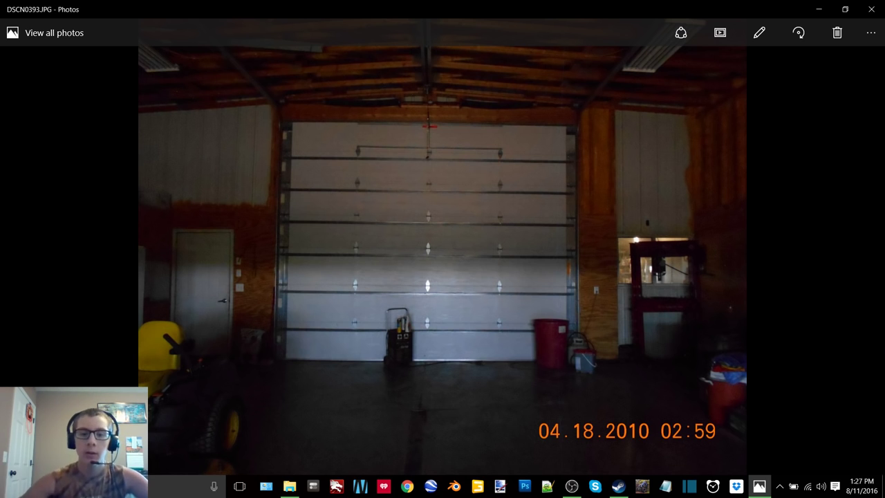
- Close the photo viewer and the Pics for buildings folder, and open Google Earth
left_click(872, 9)
left_click(422, 488)
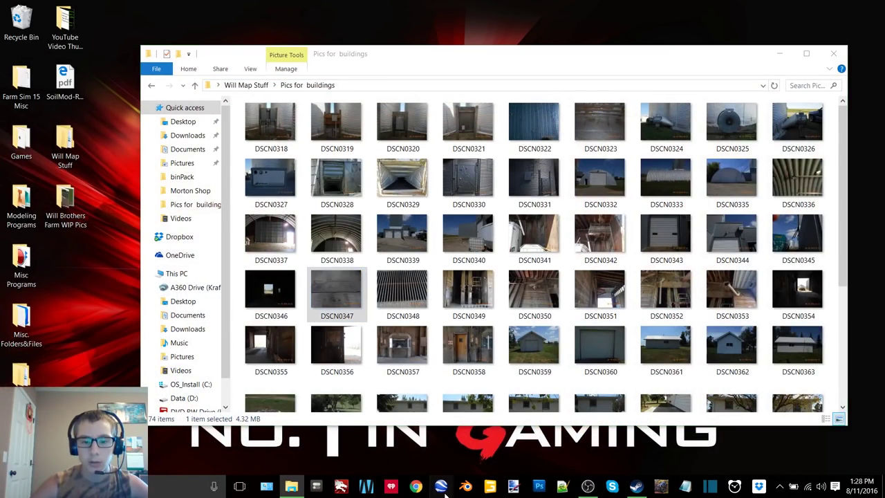
left_click(834, 53)
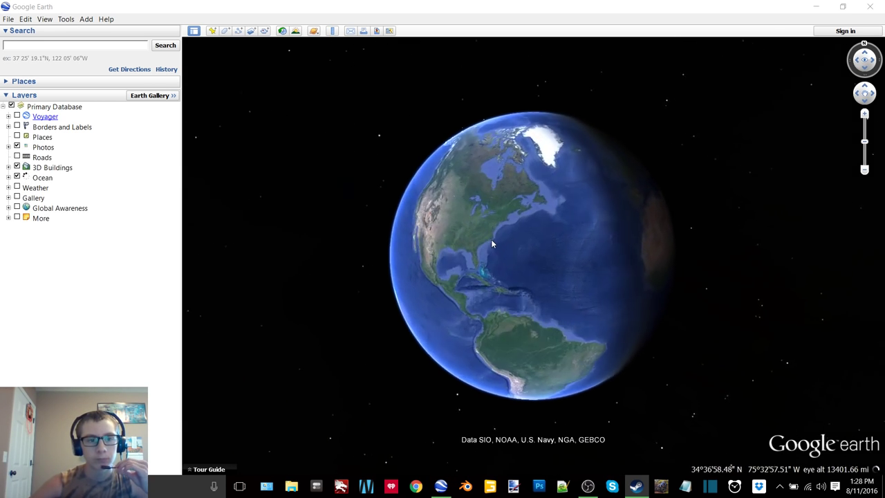
- Zoom in from the globe to the farmstead's row of grain bins, with the view reset to north up
scroll(488, 235, "up", 6)
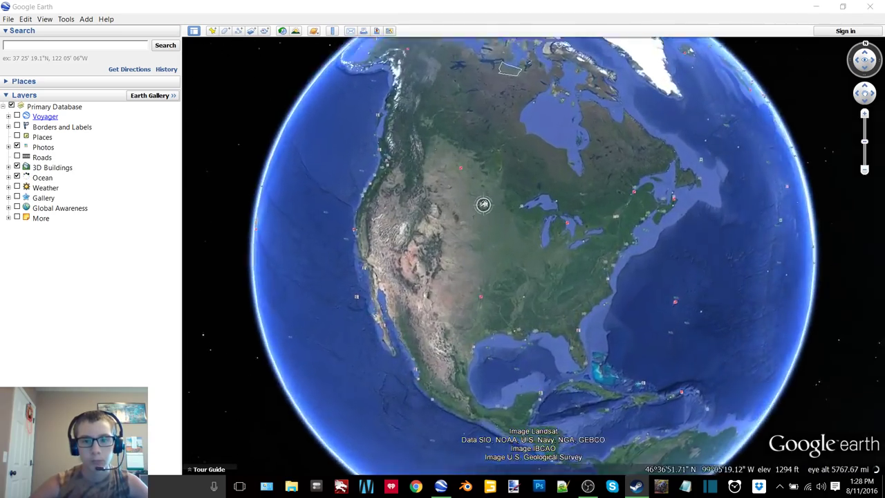
scroll(478, 202, "up", 10)
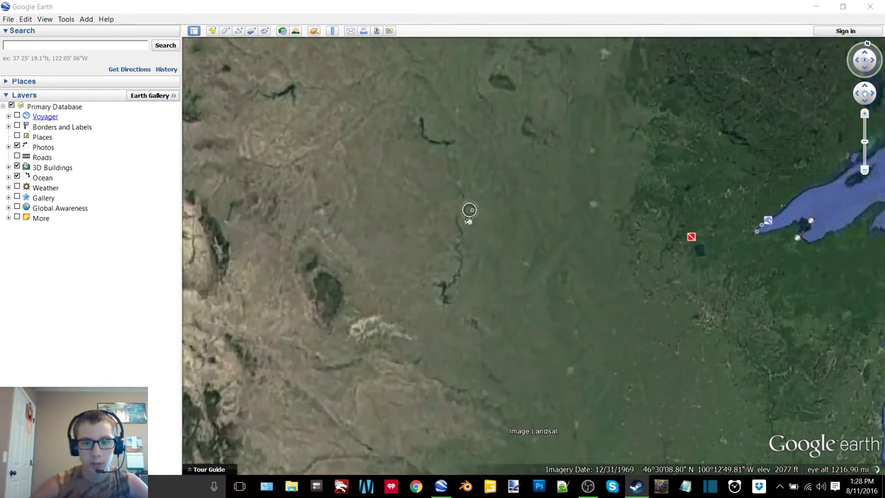
scroll(473, 204, "up", 8)
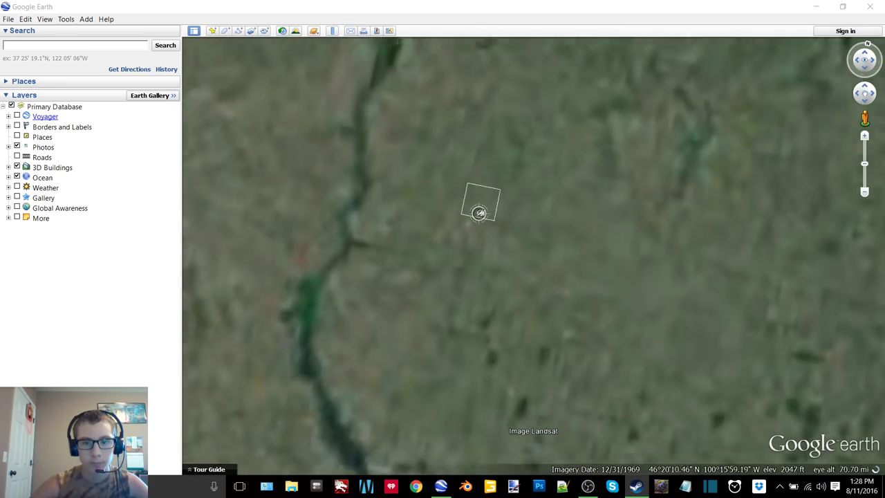
scroll(478, 210, "up", 8)
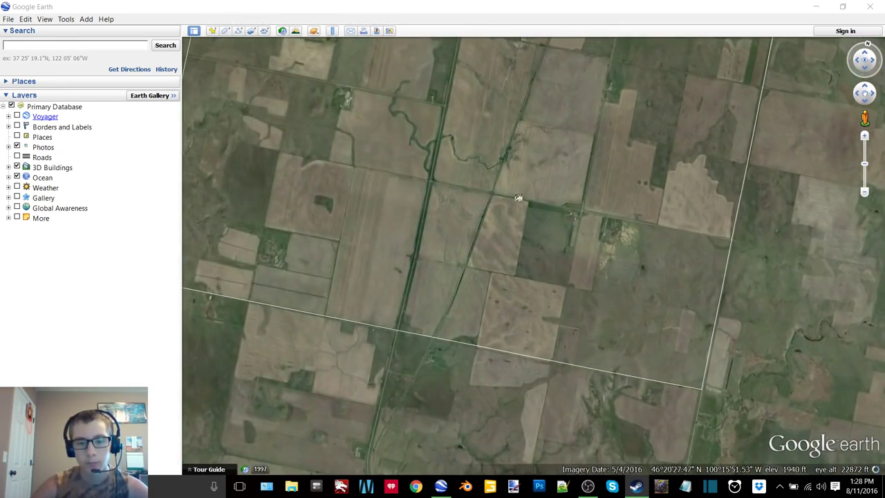
key("r")
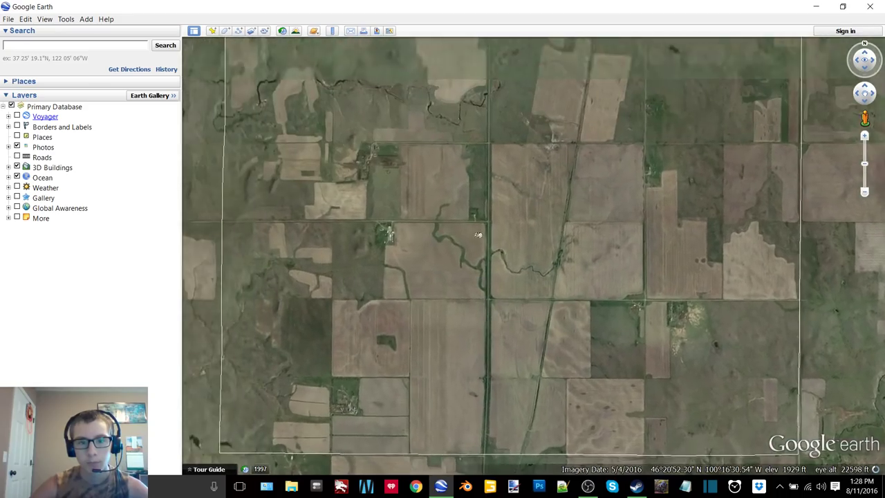
scroll(414, 231, "up", 4)
scroll(399, 244, "up", 4)
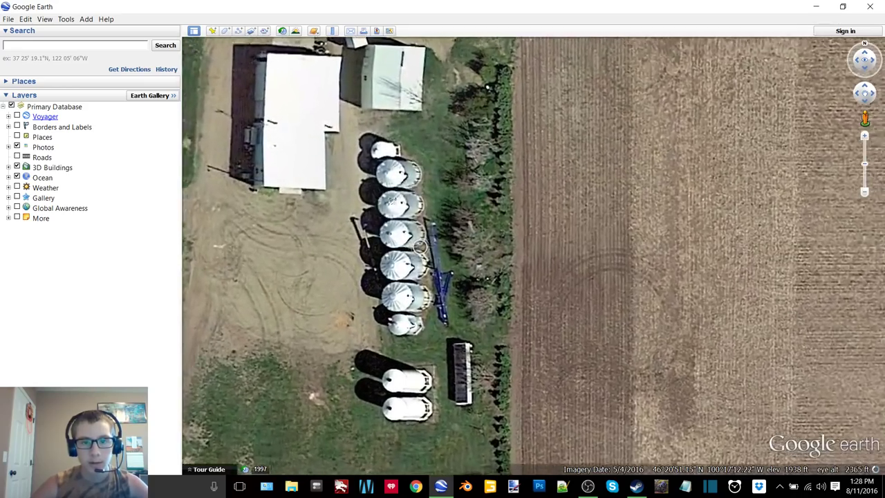
- Examine the shop, sheds and gravel yard north of the grain bins in the satellite imagery
left_click_drag(341, 117, 424, 333)
scroll(437, 306, "up", 1)
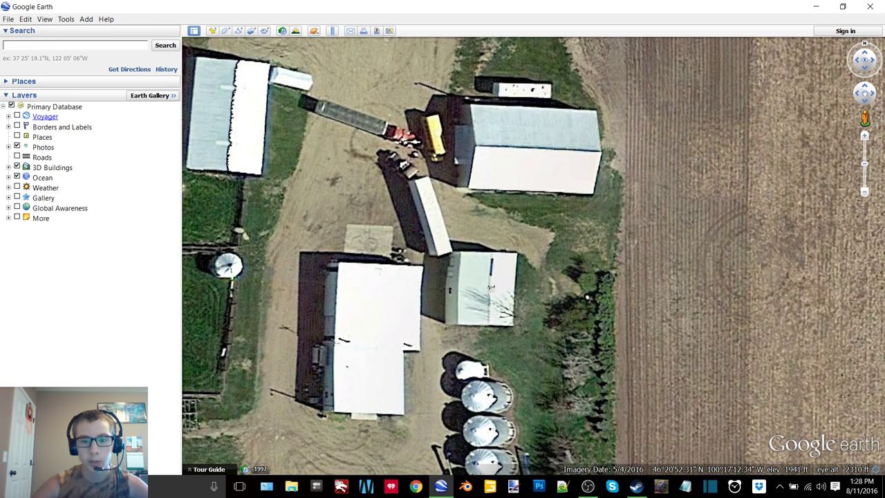
left_click_drag(320, 170, 429, 276)
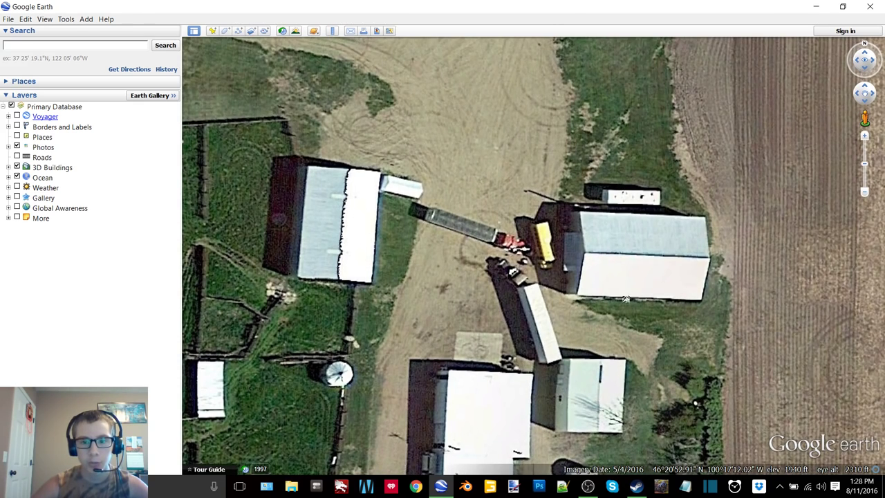
- Examine the sheds beside the gravel yard and the house at the yard's north end
left_click_drag(589, 342, 554, 303)
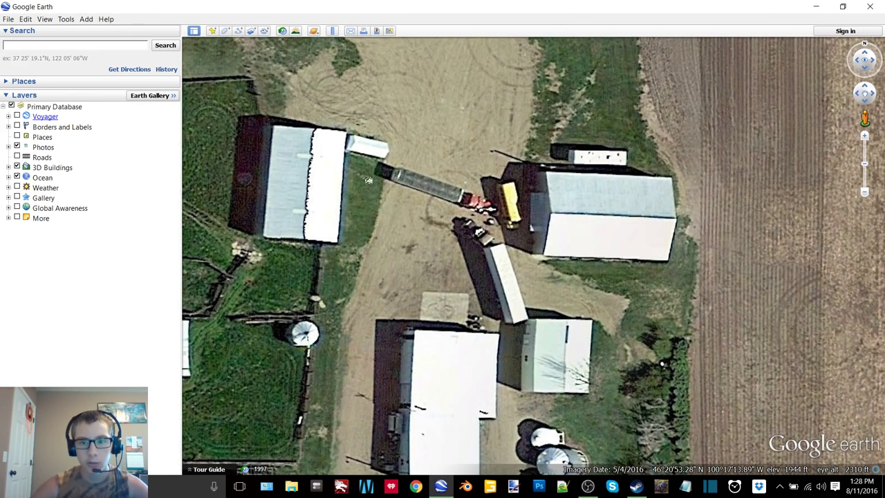
key("Up")
key("Left")
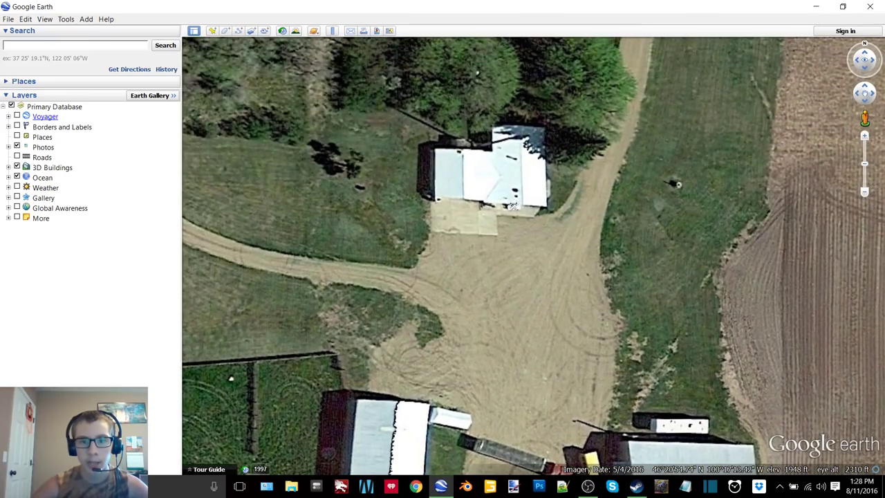
middle_click_drag(512, 205, 312, 347)
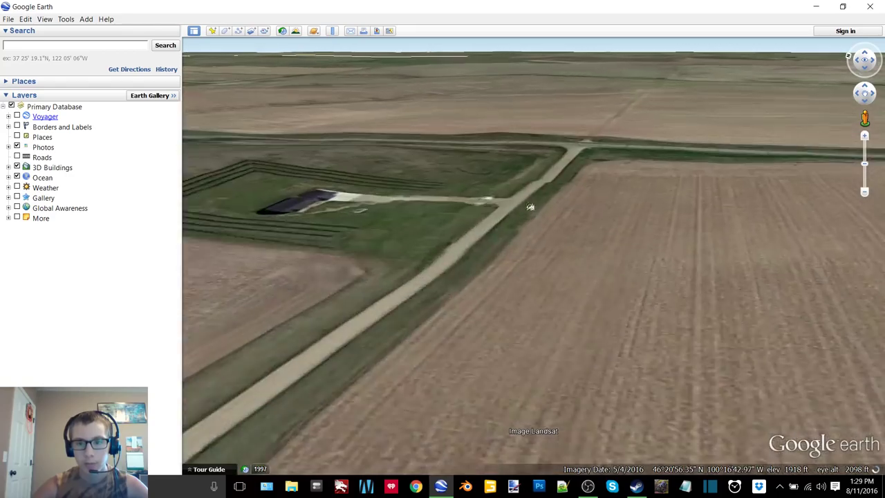
- Follow the gravel road past the fields in tilted view to the second site with its long row of grain bins
left_click_drag(517, 228, 486, 242)
middle_click_drag(486, 242, 383, 174)
left_click_drag(422, 131, 450, 298)
middle_click_drag(461, 153, 467, 147)
left_click_drag(466, 148, 493, 290)
left_click_drag(524, 159, 530, 290)
left_click_drag(537, 136, 539, 259)
scroll(539, 249, "down", 5)
left_click_drag(527, 151, 526, 267)
left_click_drag(557, 166, 514, 296)
scroll(512, 296, "up", 5)
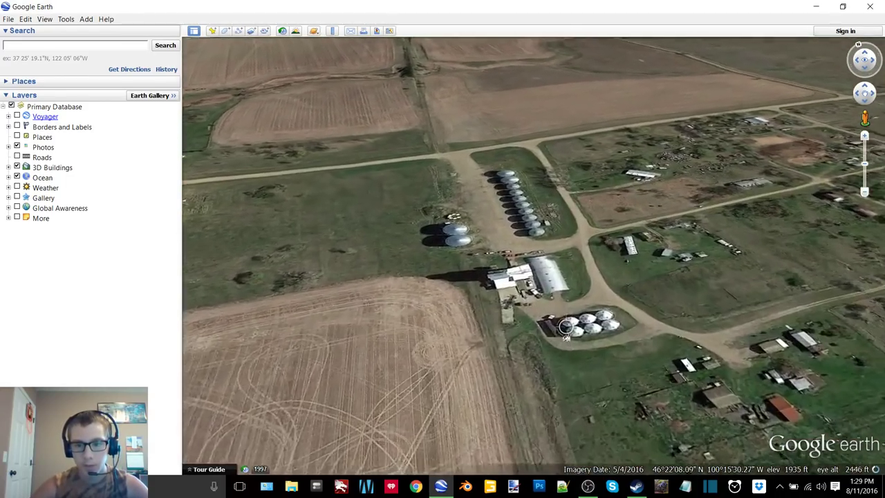
- Examine the six-bin cluster, the neighbouring metal-roofed buildings and the parked vehicles north of them at close range
scroll(567, 336, "up", 2)
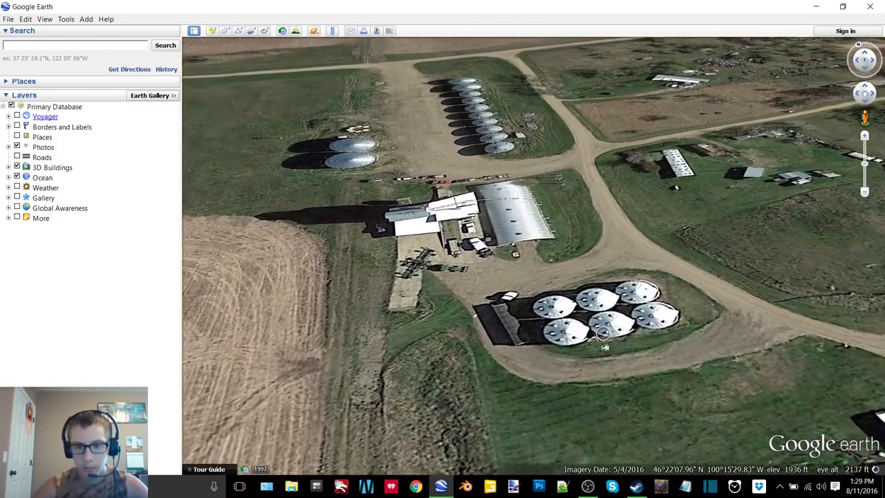
scroll(604, 346, "up", 1)
left_click_drag(514, 310, 500, 292)
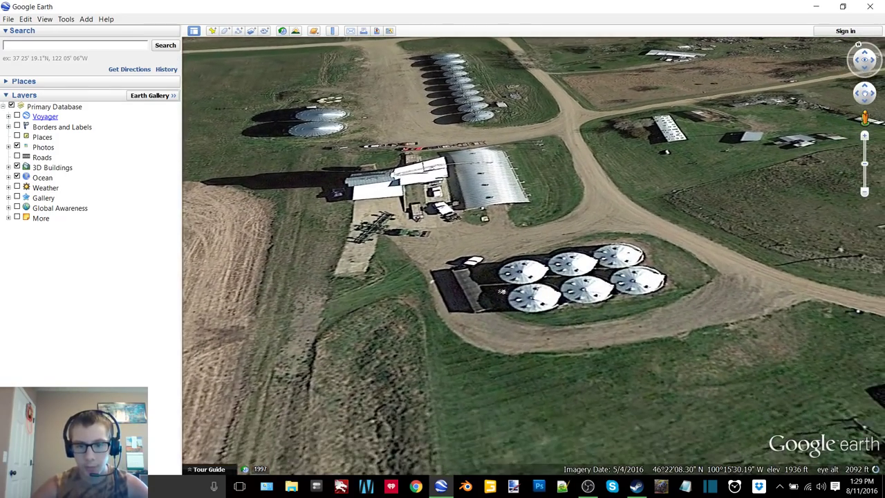
scroll(495, 290, "up", 1)
middle_click_drag(491, 291, 490, 267)
scroll(494, 273, "down", 3)
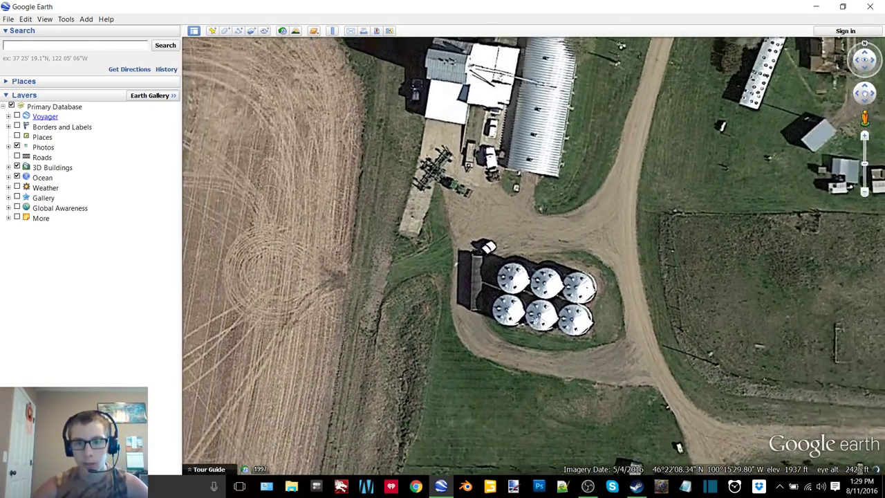
left_click_drag(454, 197, 469, 244)
scroll(467, 243, "up", 3)
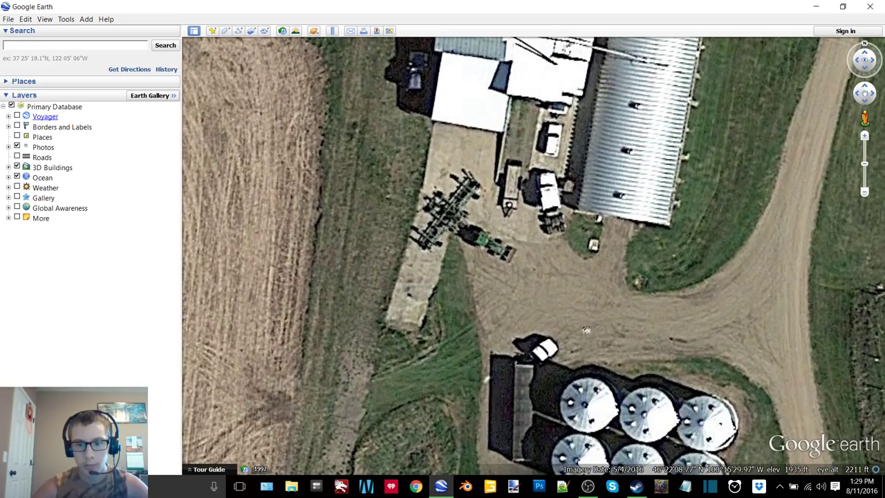
left_click_drag(586, 330, 567, 403)
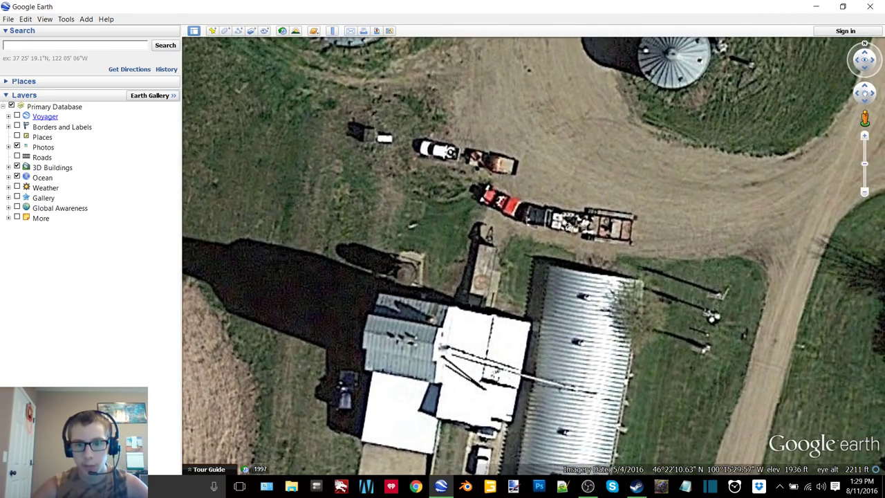
left_click_drag(601, 228, 514, 161)
- Inspect the six-bin cluster and its loop driveway from several tilted angles, ending with a straight-down view
scroll(528, 318, "down", 2)
middle_click_drag(514, 161, 517, 354)
left_click_drag(517, 353, 534, 210)
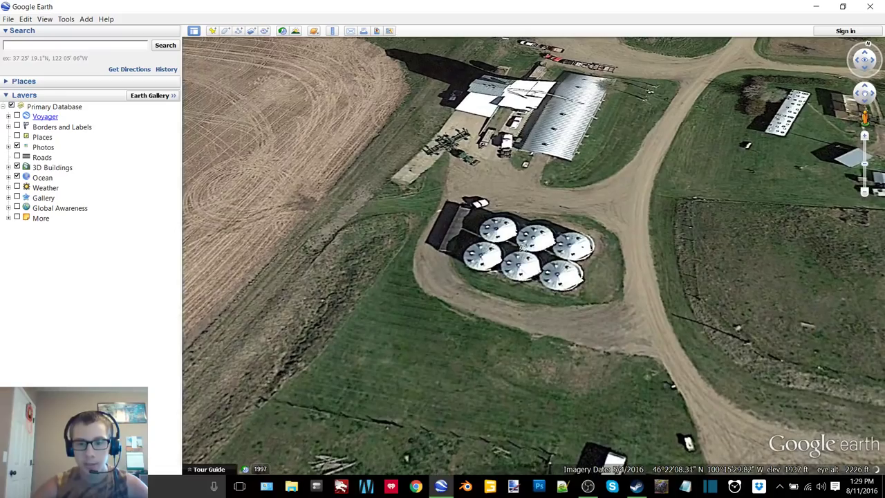
left_click_drag(565, 140, 509, 224)
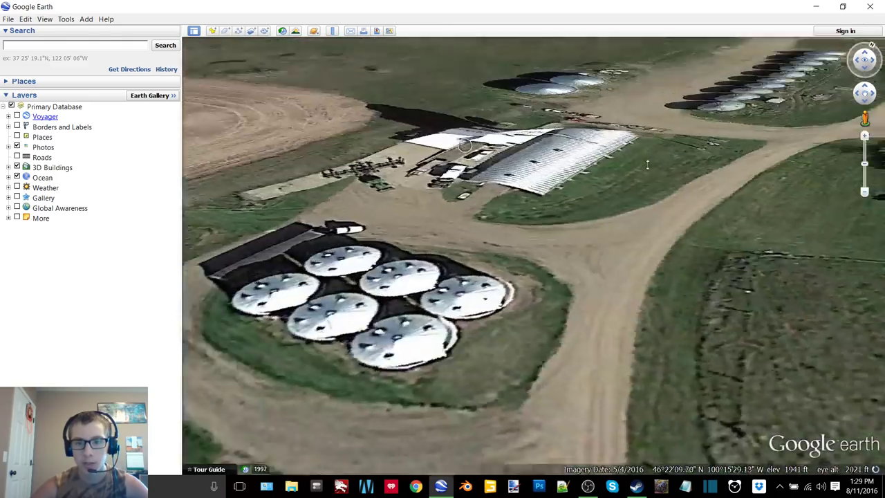
middle_click_drag(647, 164, 628, 193)
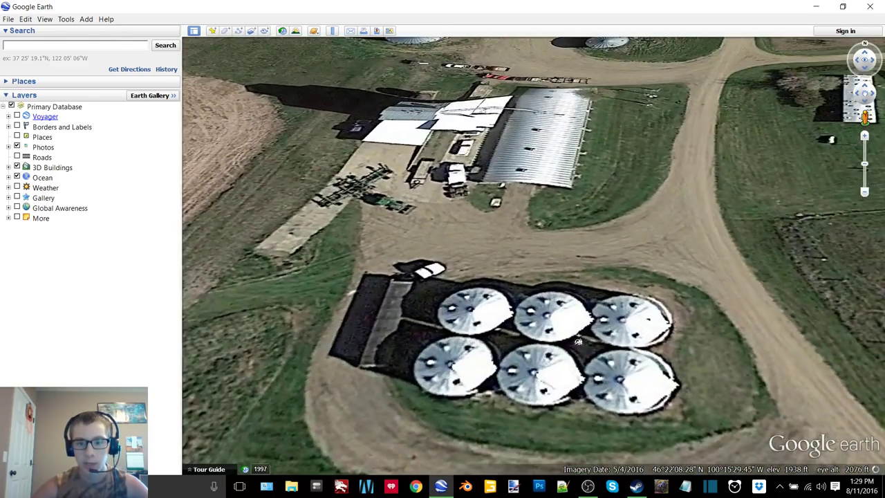
middle_click_drag(578, 341, 500, 270)
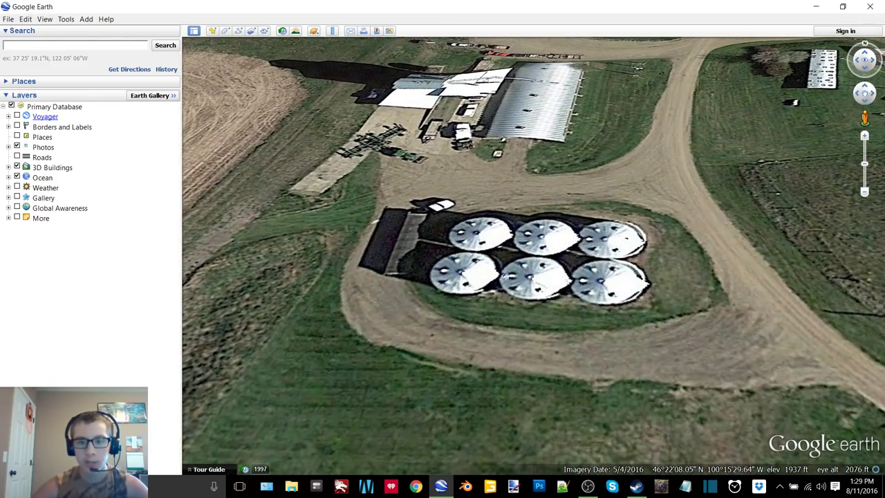
scroll(485, 182, "down", 3)
middle_click_drag(486, 266, 498, 195)
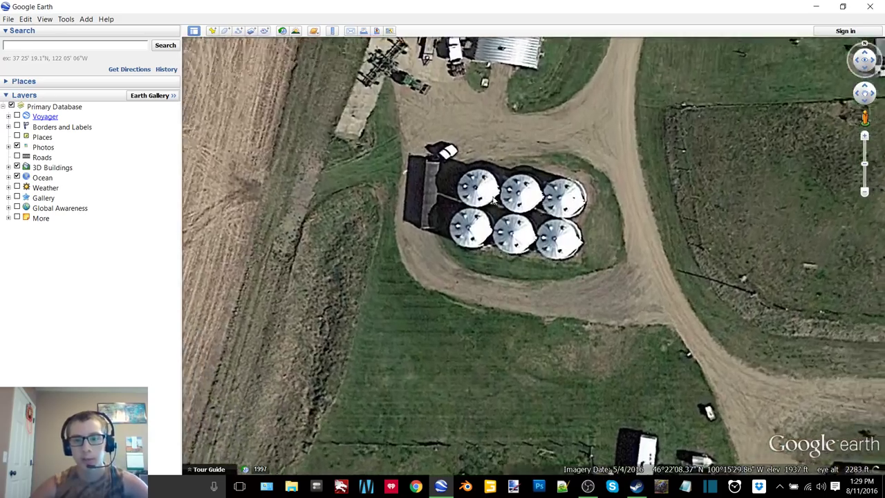
- Survey the site from higher up and locate the homestead with the looped driveway northwest of the bins
scroll(498, 195, "down", 3)
scroll(499, 195, "down", 4)
left_click_drag(498, 195, 549, 409)
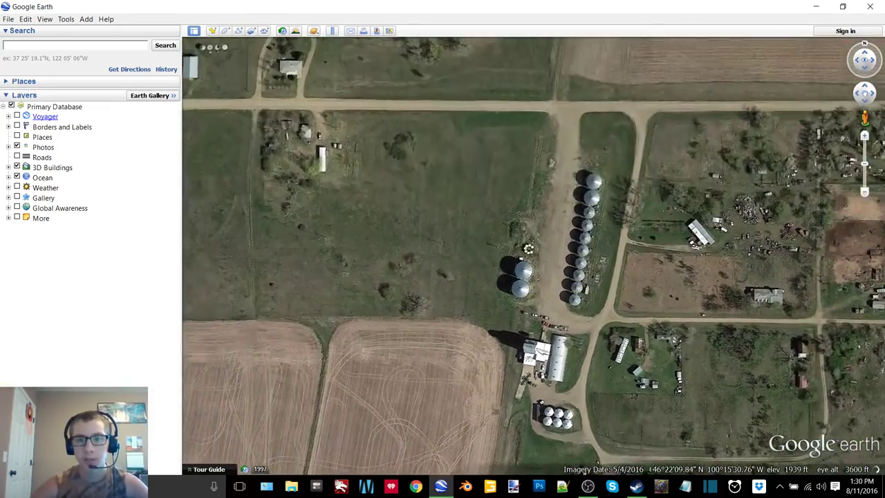
left_click_drag(420, 224, 582, 396)
scroll(451, 282, "up", 3)
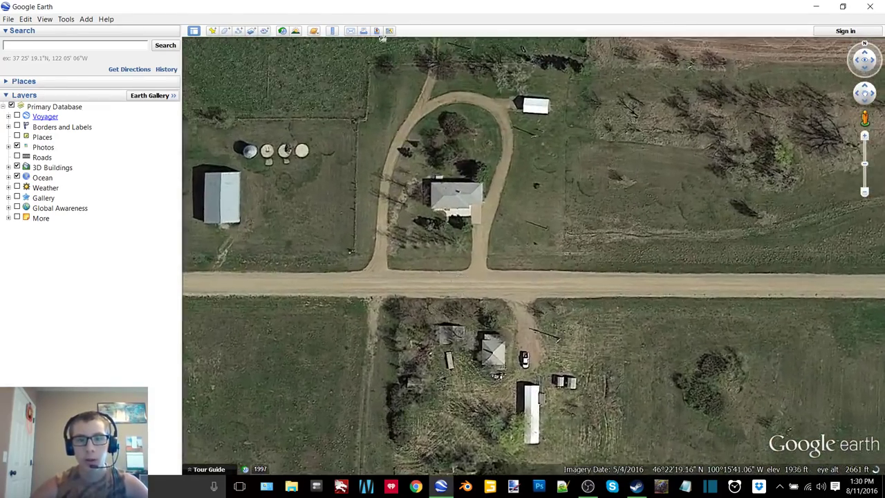
- Examine the old barn, round bins and small sheds north of the looped driveway, from above and tilted
left_click_drag(382, 38, 476, 221)
scroll(476, 220, "up", 3)
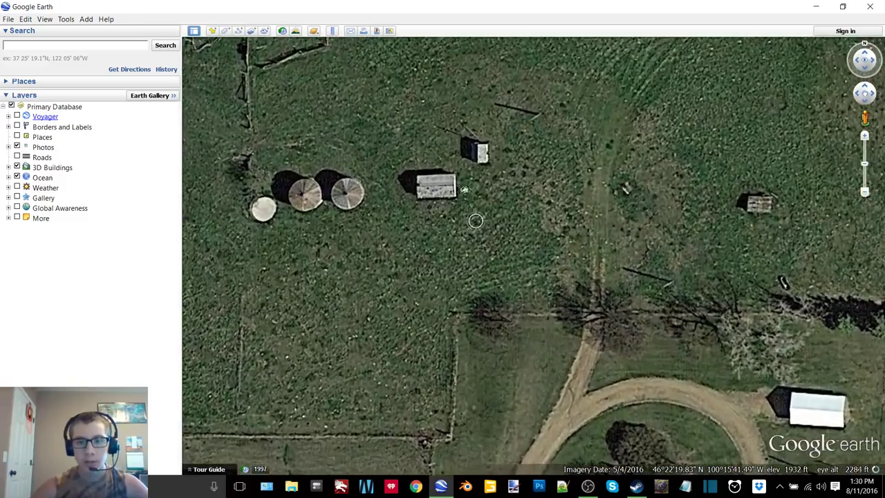
left_click_drag(464, 189, 565, 378)
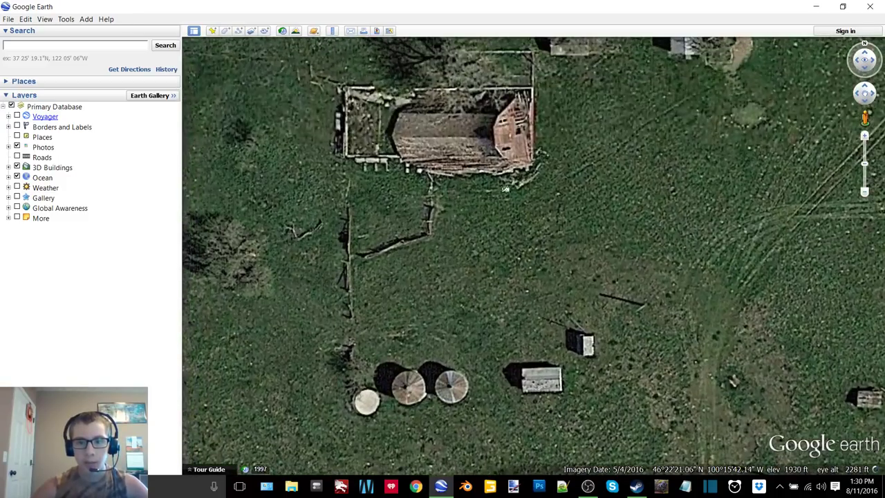
middle_click_drag(512, 174, 443, 177)
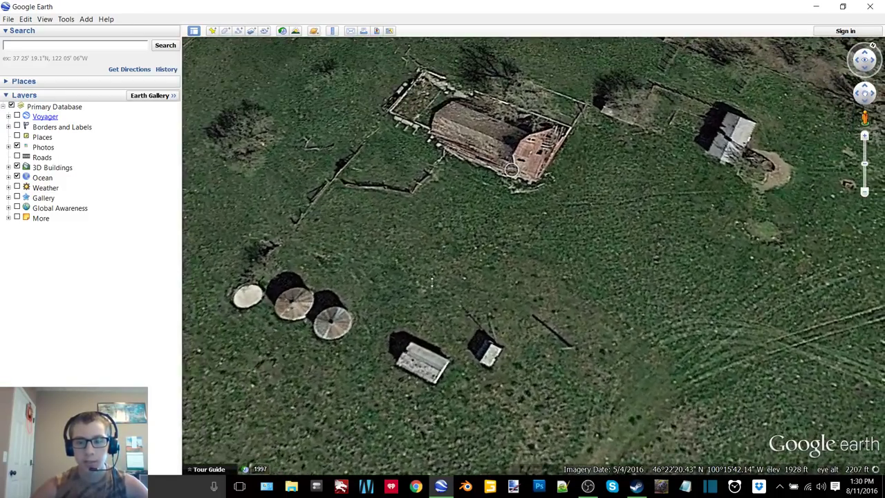
key("r")
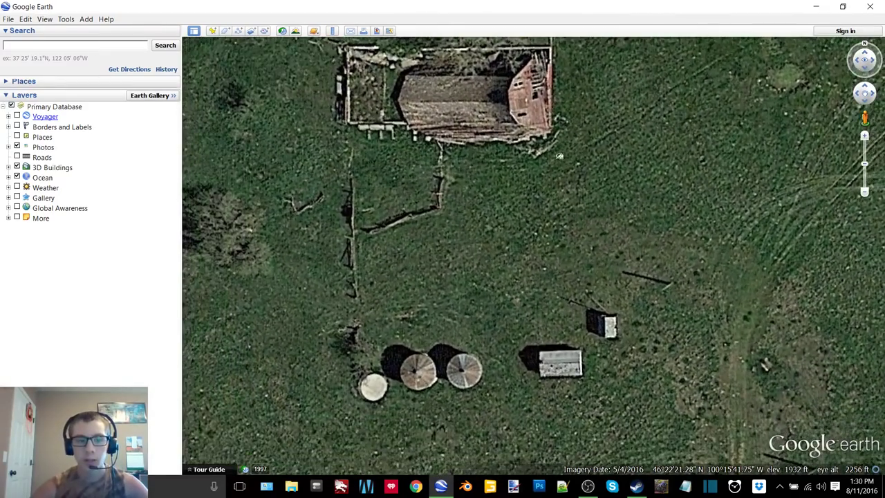
left_click_drag(553, 290, 534, 247)
scroll(516, 312, "down", 3)
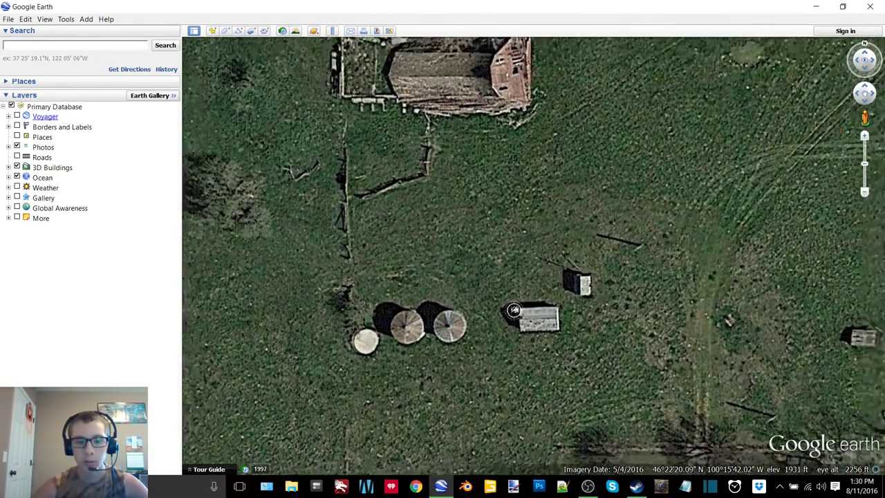
- Survey the tree rows and fields around the old barn, and view the whole outlined map area from above
left_click_drag(482, 263, 319, 257)
left_click_drag(402, 245, 602, 182)
left_click_drag(519, 155, 440, 483)
scroll(533, 182, "up", 4)
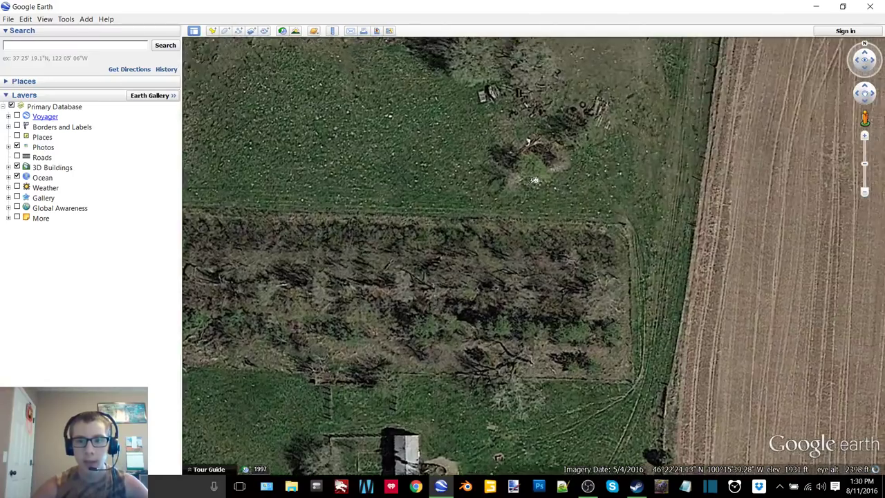
scroll(534, 181, "down", 3)
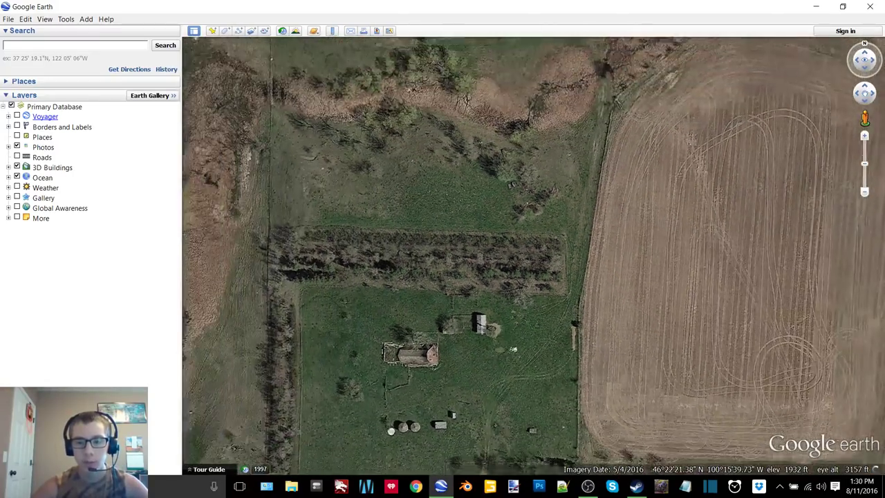
left_click_drag(547, 276, 636, 86)
left_click_drag(603, 160, 173, 146)
left_click_drag(798, 223, 632, 370)
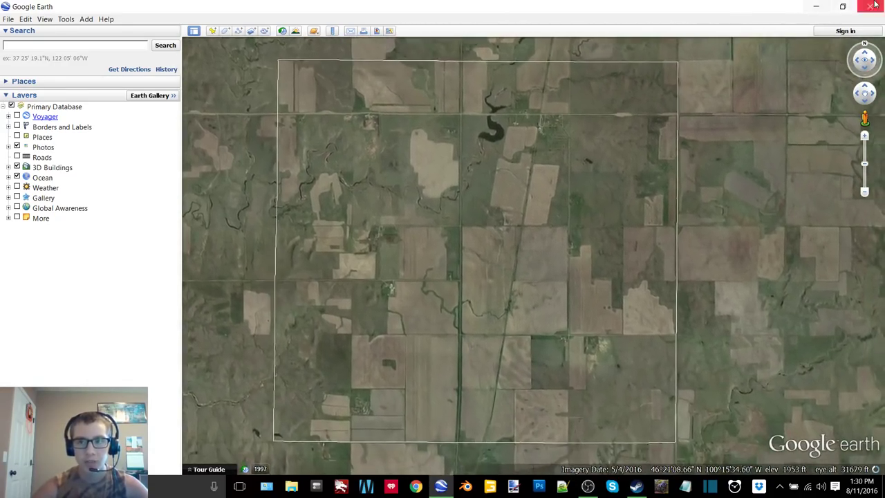
- Close Google Earth and open the sign image from Will Map Stuff's 4x Map For Will Farm Map/single_sign_single_pole folder in paint.net
left_click(873, 6)
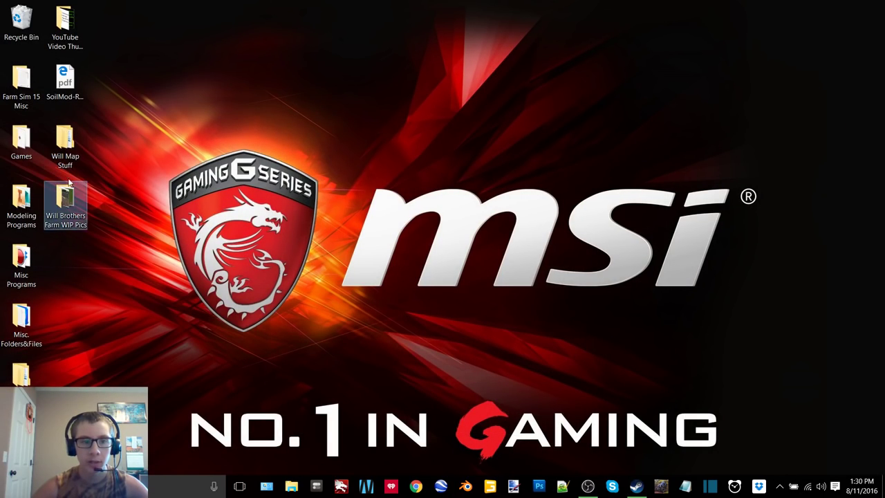
double_click(65, 141)
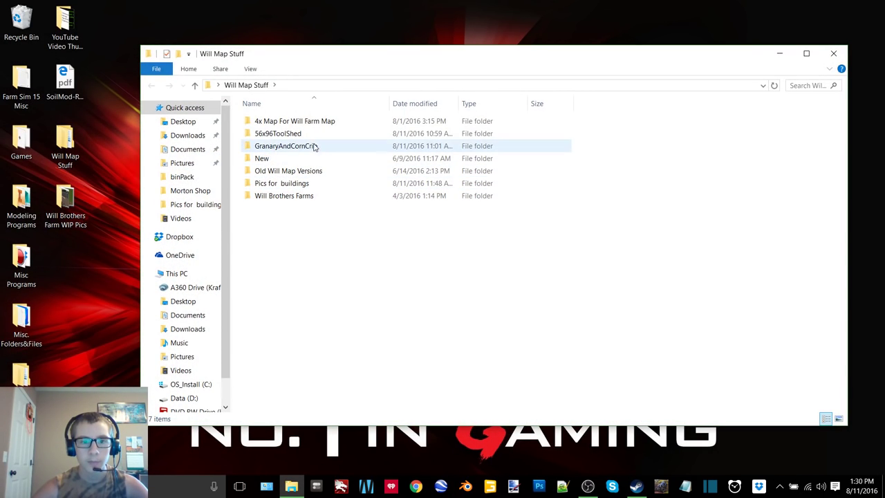
double_click(306, 146)
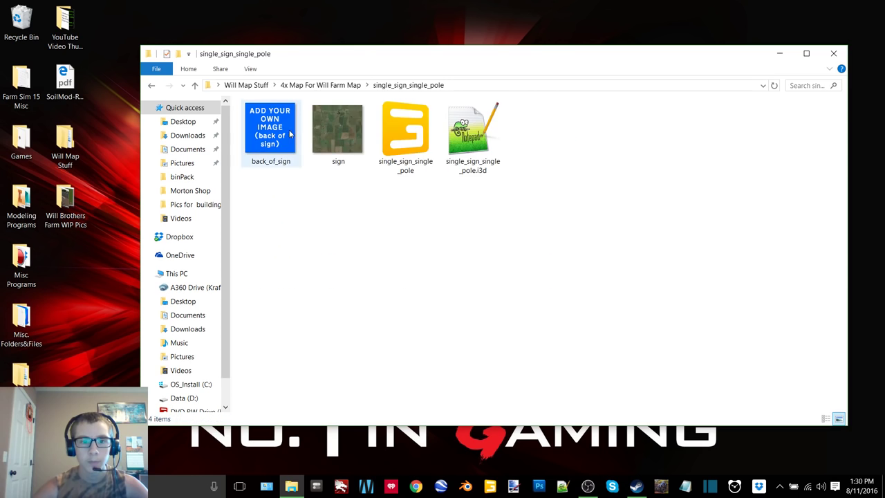
left_click(314, 124)
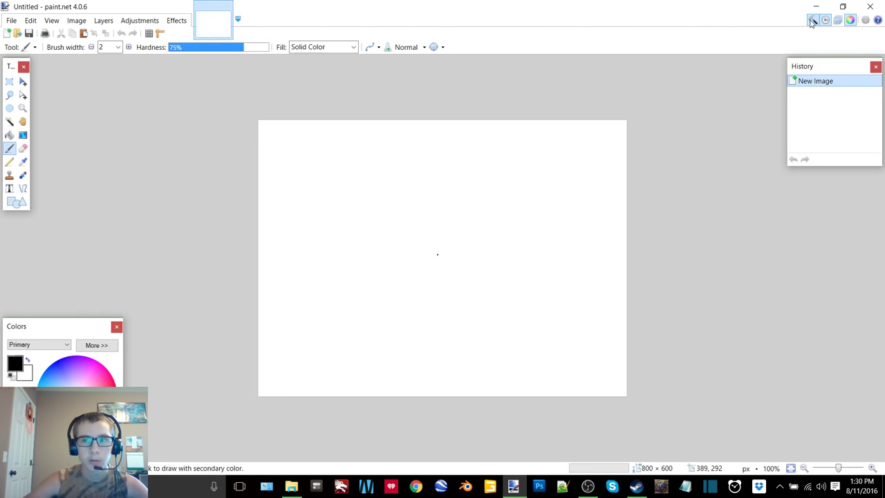
- Inspect the fields, roads and farm sites in sign.png at close range and in full, and close paint.net
scroll(341, 308, "up", 5, "ctrl")
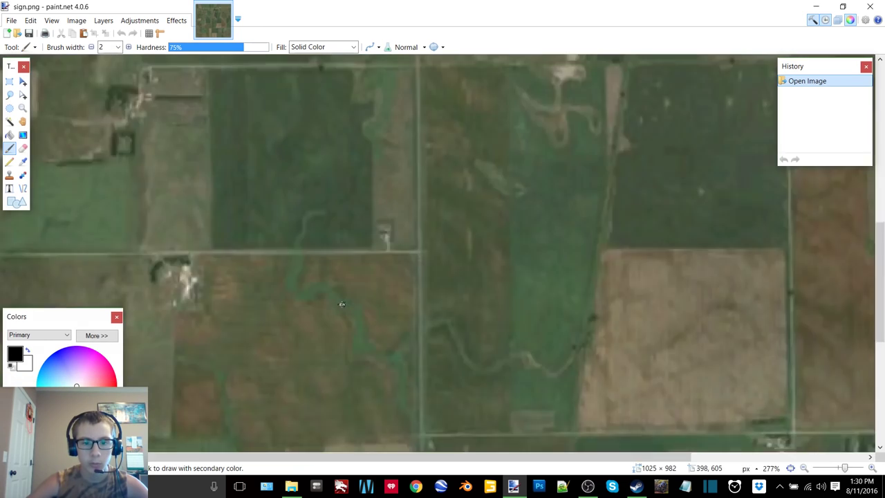
scroll(291, 293, "down", 5, "ctrl")
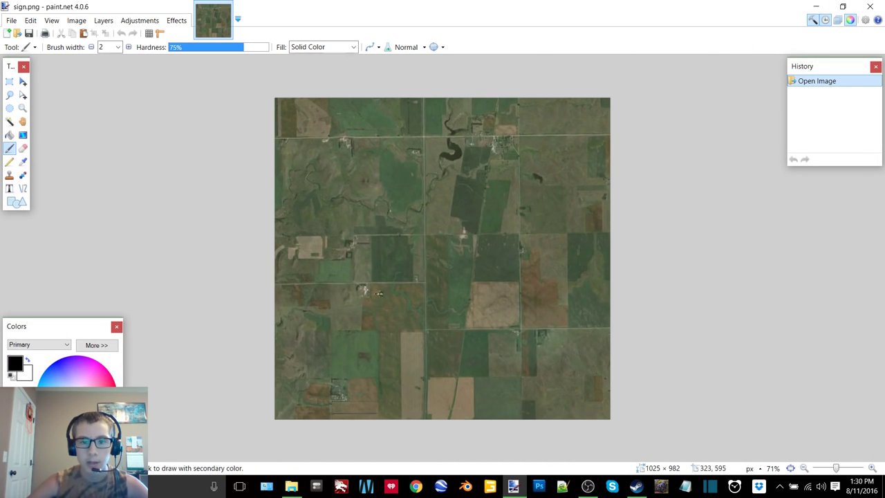
scroll(494, 164, "up", 6, "ctrl")
scroll(519, 192, "down", 3, "ctrl")
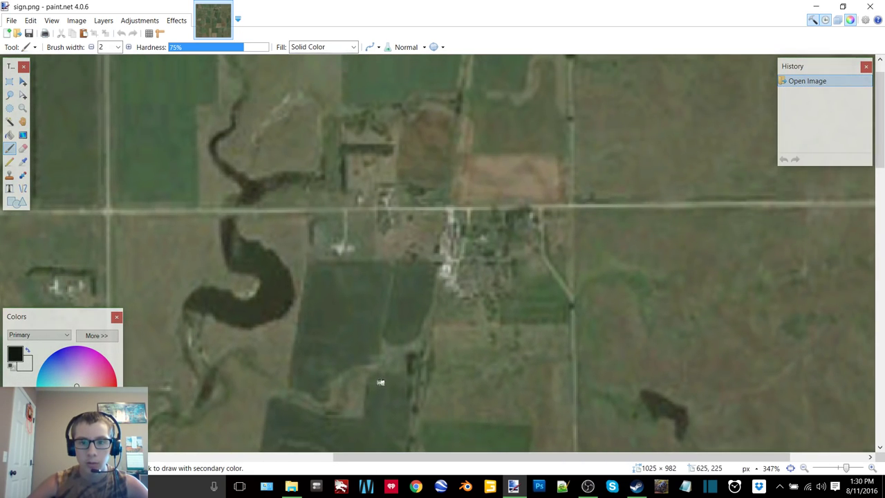
left_click(866, 9)
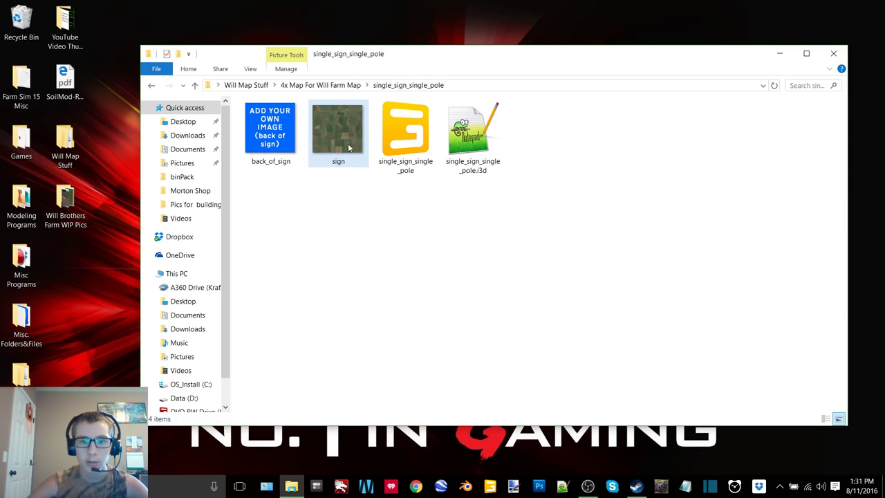
- Open the single_sign_single_pole model from the 4x Map For Will Farm Map folder in GIANTS Editor 6.0.5
left_click(152, 85)
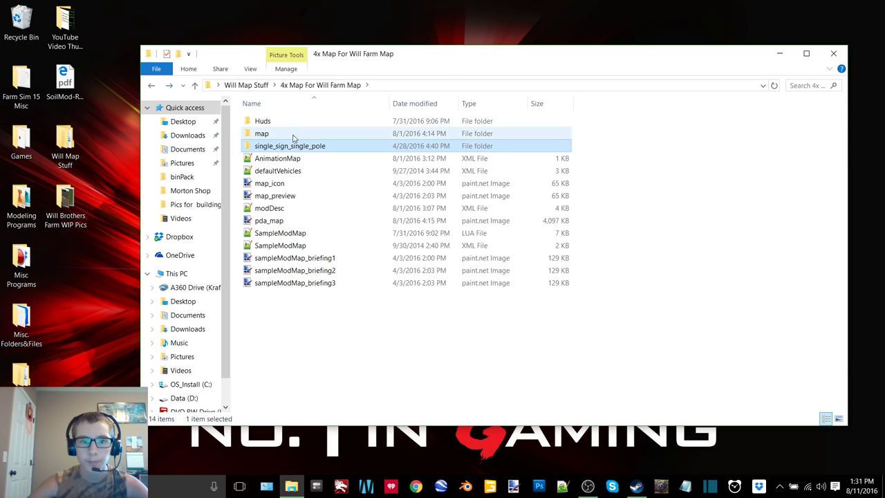
double_click(282, 146)
double_click(404, 129)
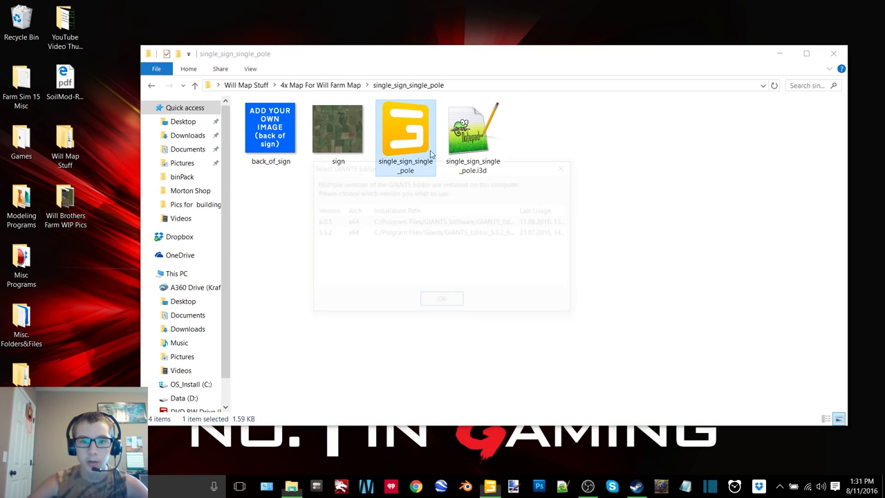
key("Return")
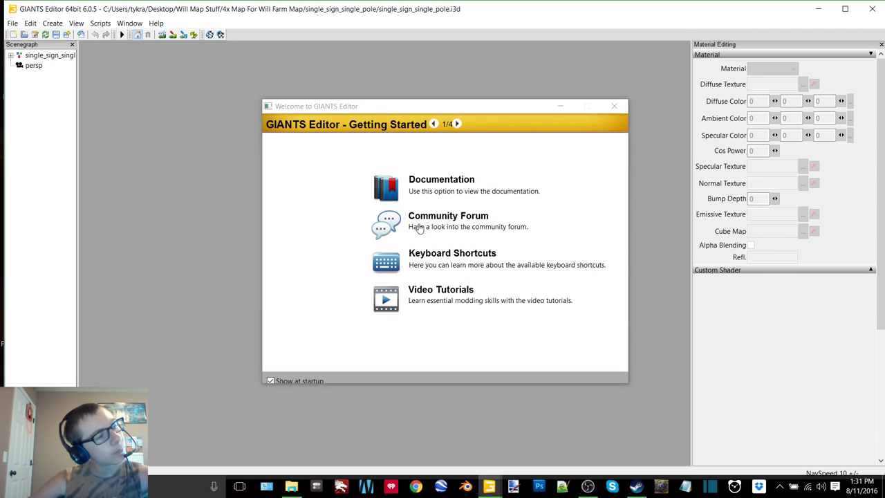
- Close the welcome window and the Material Editing panel, and maximise the editor
left_click(614, 106)
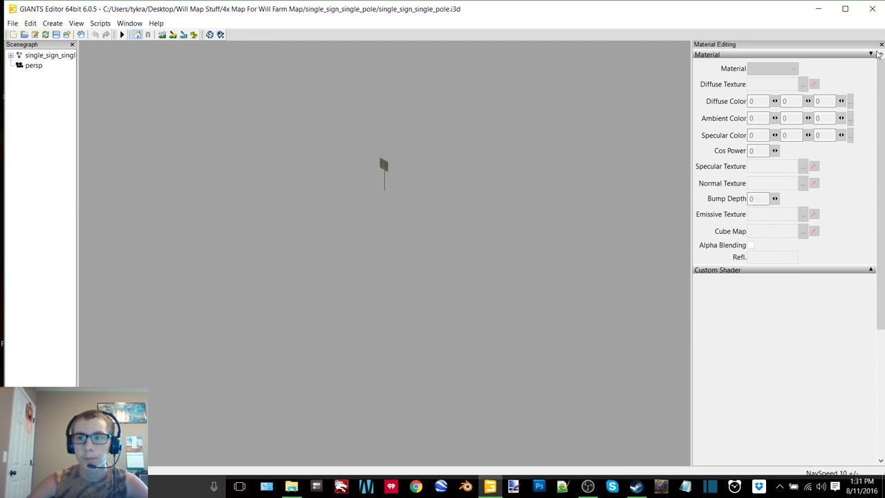
left_click(881, 44)
left_click(850, 11)
- Expand the single_sign_single_pole group, view its back_of_sign object up close and show the object attributes
left_click(46, 53)
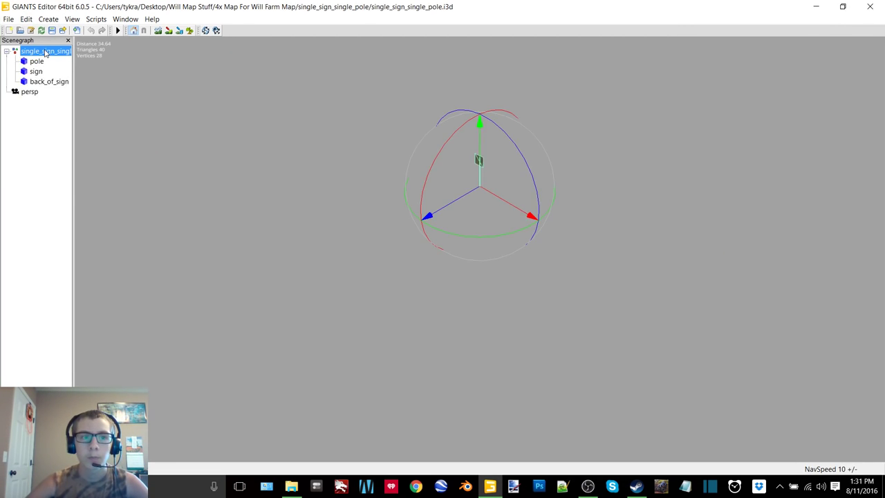
left_click(48, 82)
scroll(359, 104, "up", 4)
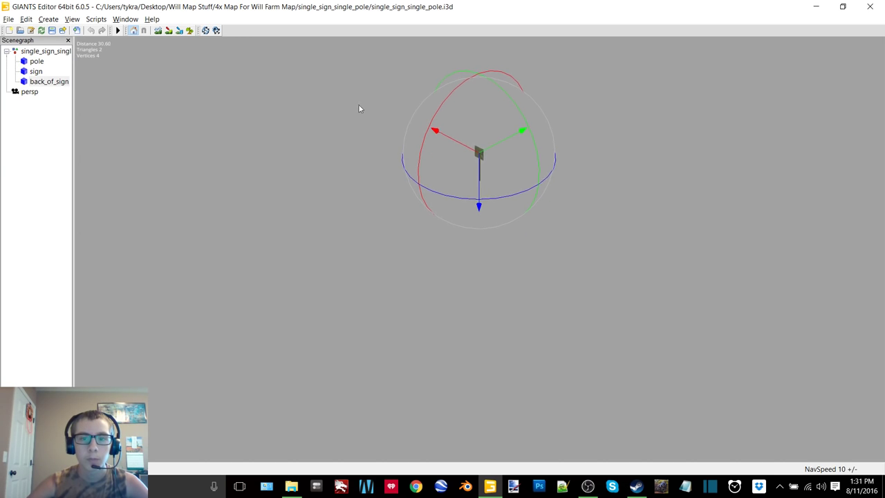
left_click(127, 19)
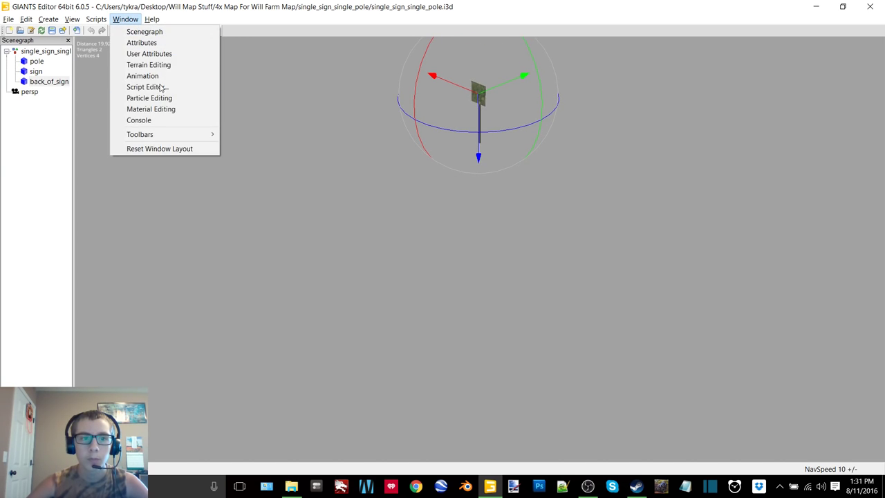
left_click(146, 42)
left_click(36, 62)
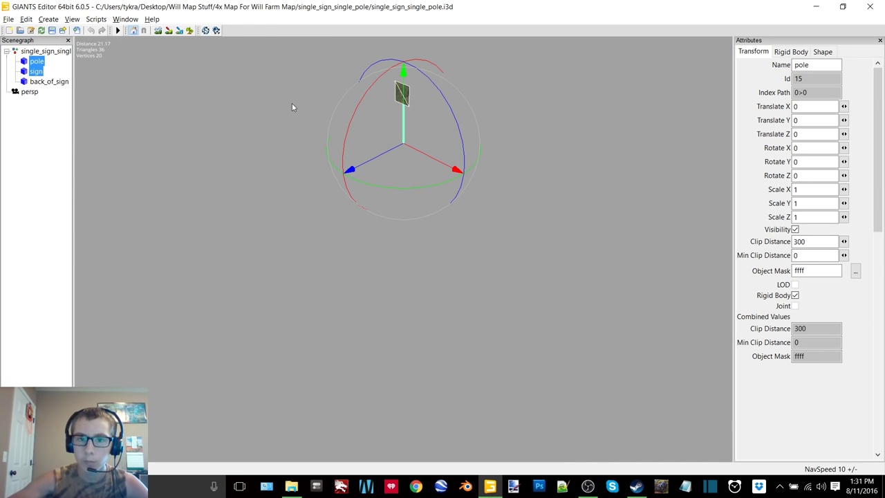
key("Delete")
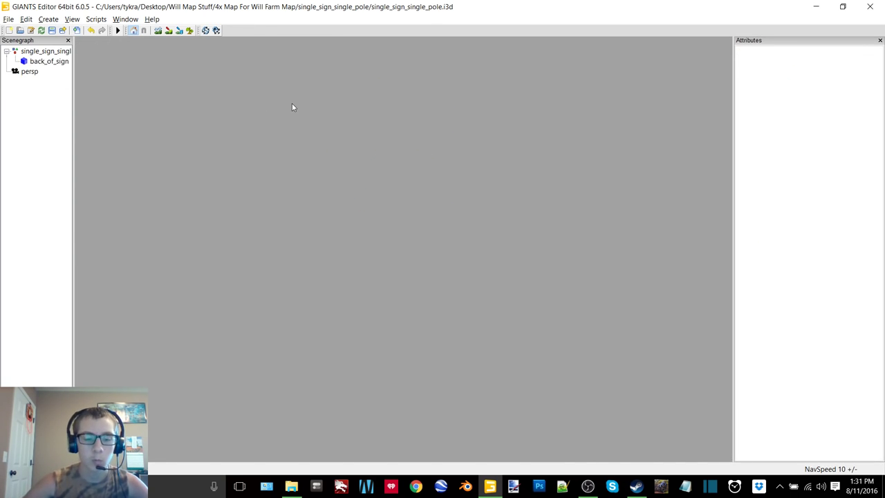
key("ctrl+z")
- Delete the pole and back_of_sign objects, and set the sign's translation and rotation to 0 on all axes
left_click(38, 72)
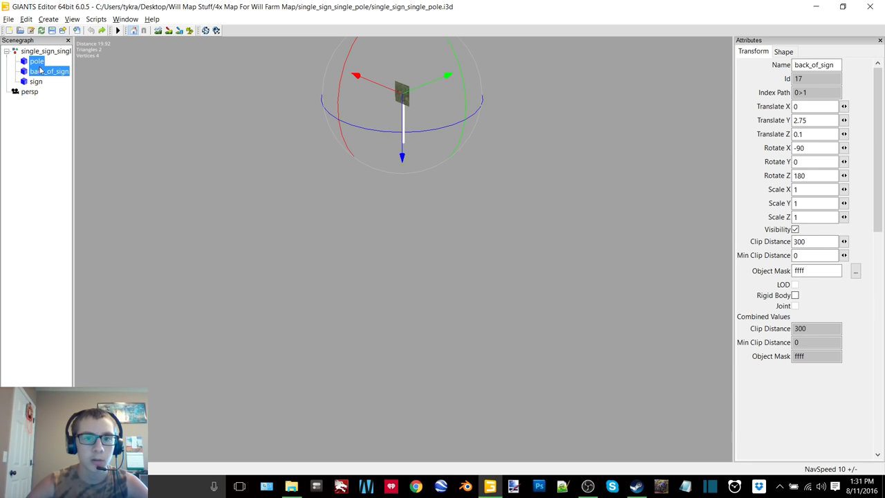
key("Delete")
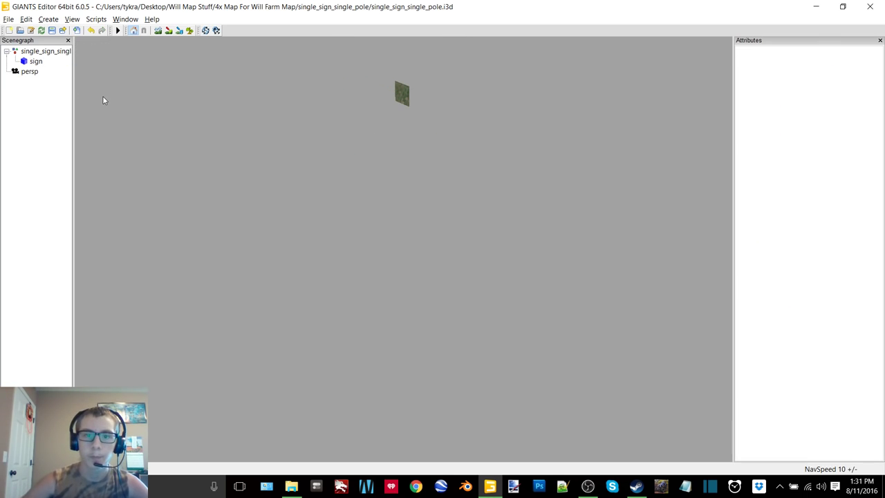
left_click(36, 61)
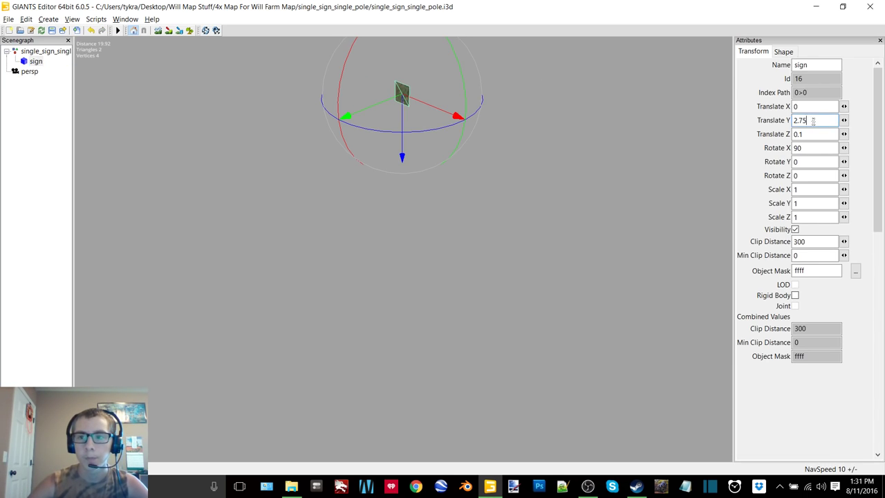
type("0")
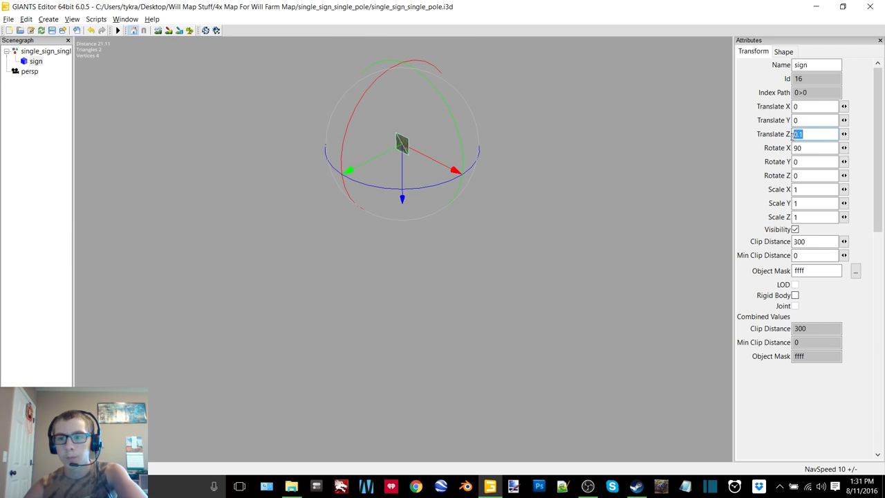
type("00")
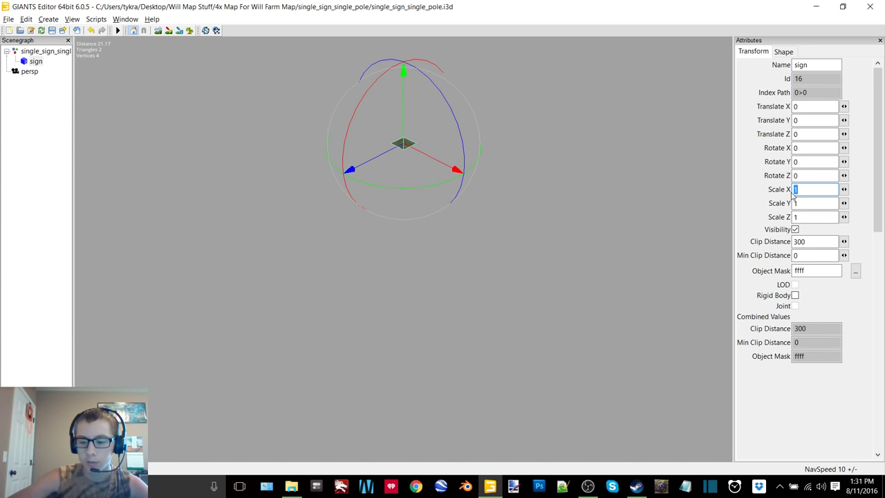
- Scale the sign to 4096 in X, Y and Z
type("40")
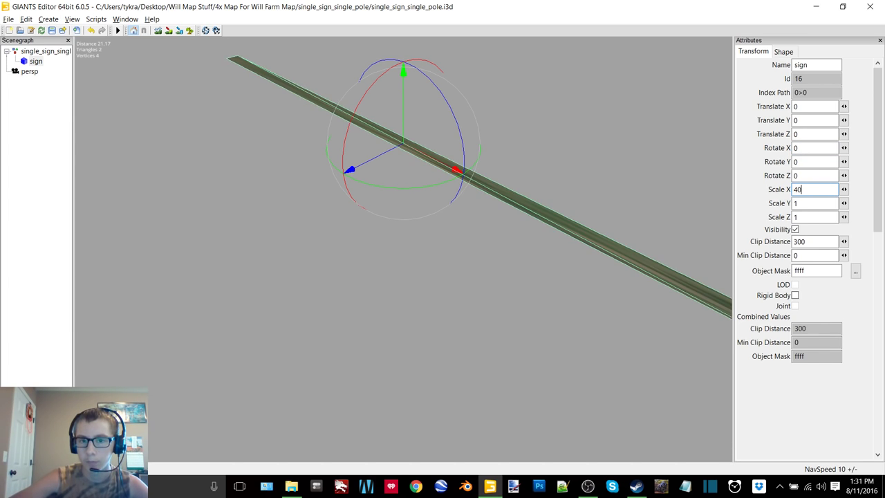
type("86")
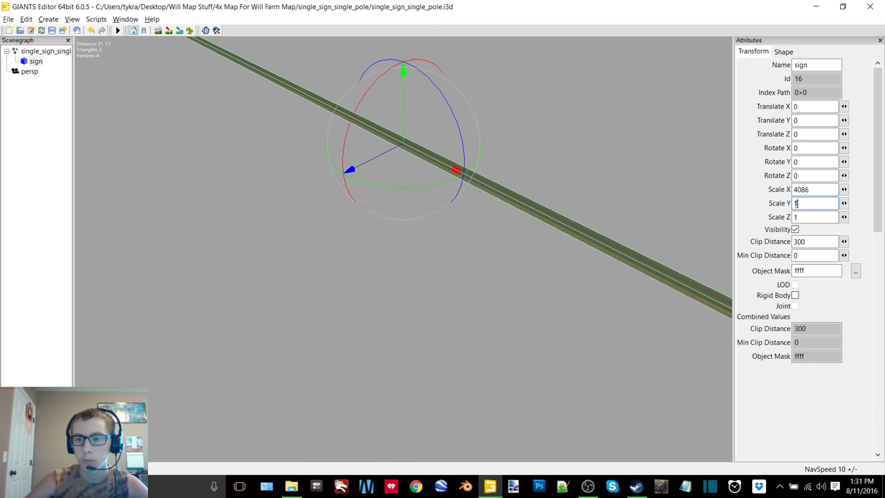
key("BackSpace")
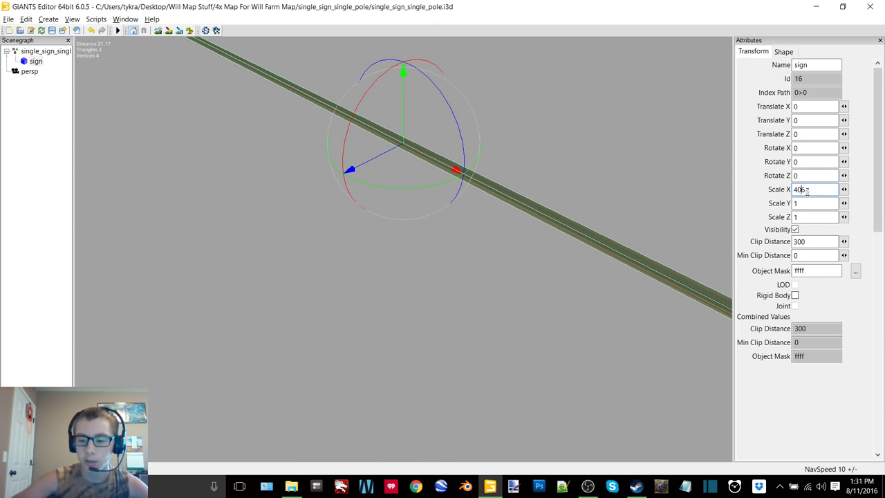
type("96")
left_click(799, 204)
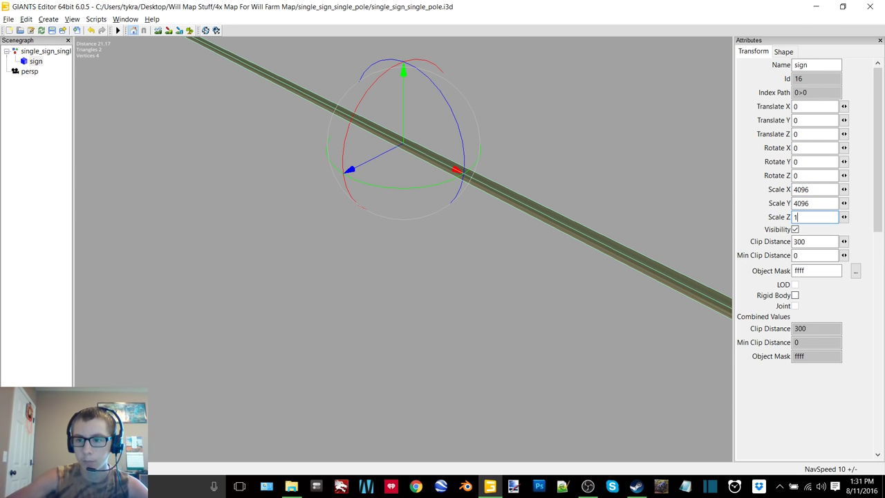
key("BackSpace")
type("4096")
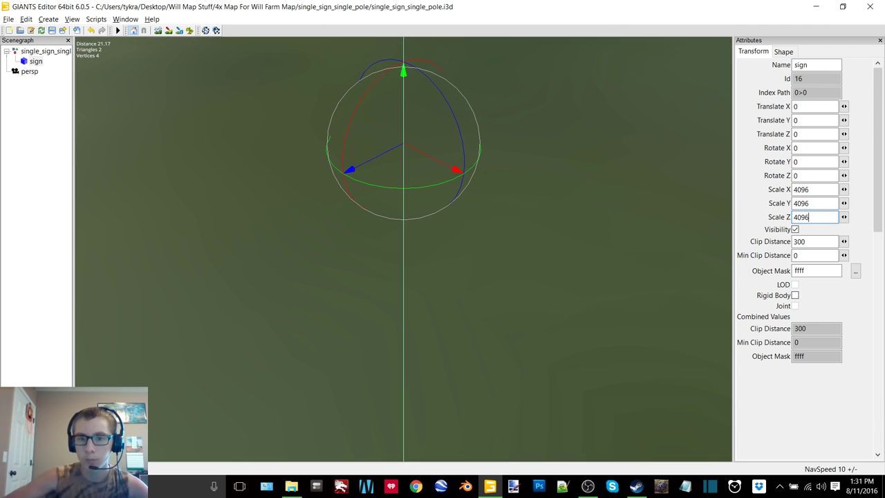
- Inspect the aerial imagery on the enlarged sign, covering its roads, fields and farm sites from several viewpoints
right_click_drag(620, 208, 282, 303, "alt")
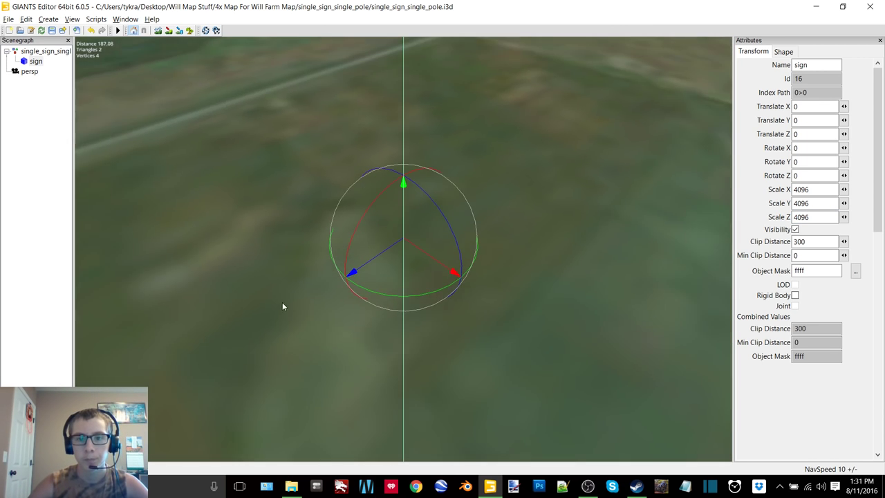
right_click_drag(560, 103, 156, 425, "alt")
left_click_drag(459, 208, 365, 236, "alt")
right_click_drag(365, 237, 379, 224)
middle_click_drag(379, 224, 517, 177, "alt")
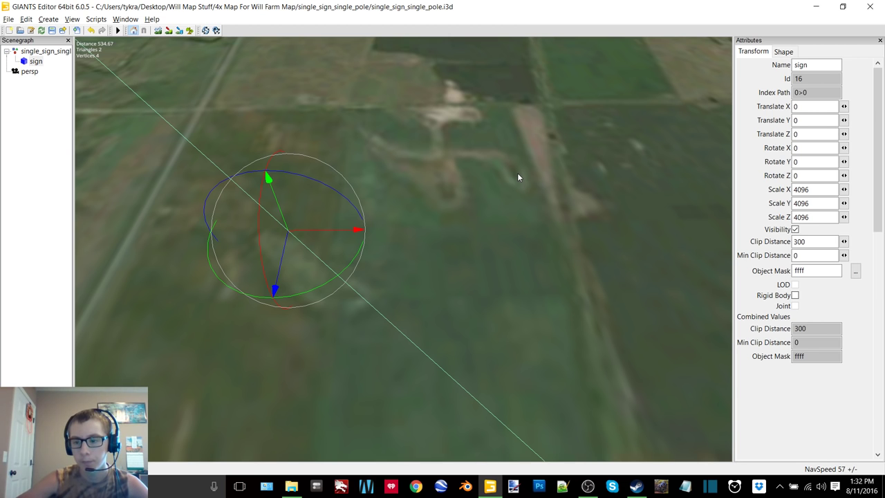
middle_click_drag(434, 208, 388, 238, "alt")
right_click_drag(388, 239, 349, 246)
- Close the sign model without saving its changes, and close the leftover folder window
left_click(869, 5)
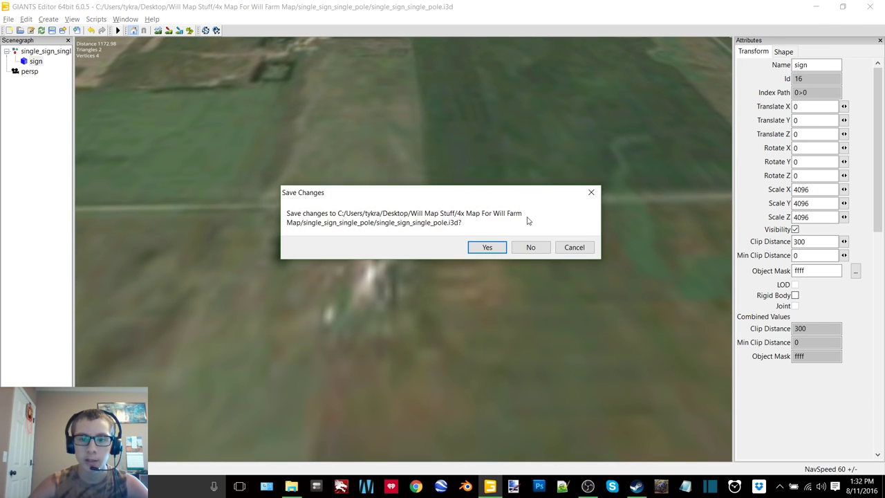
left_click(531, 246)
left_click(832, 53)
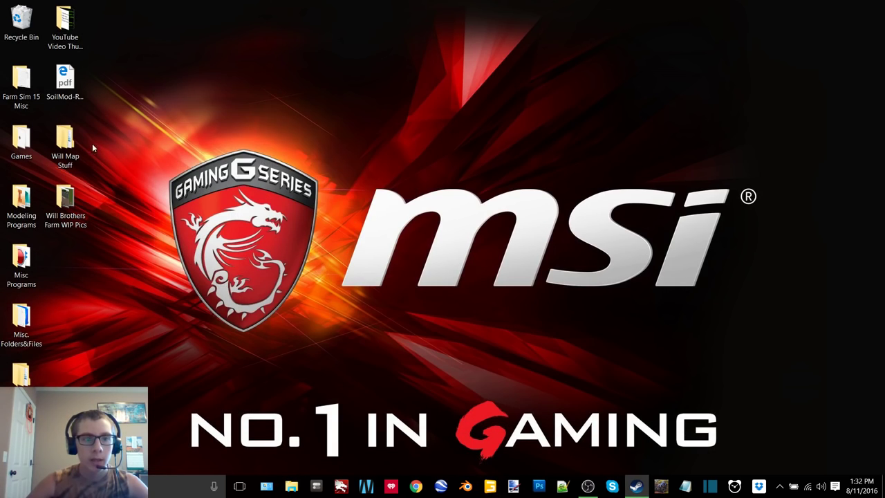
- Open map01 from Will Map Stuff/4x Map For Will Farm Map/map in GIANTS Editor 6.0.5
double_click(65, 142)
double_click(282, 122)
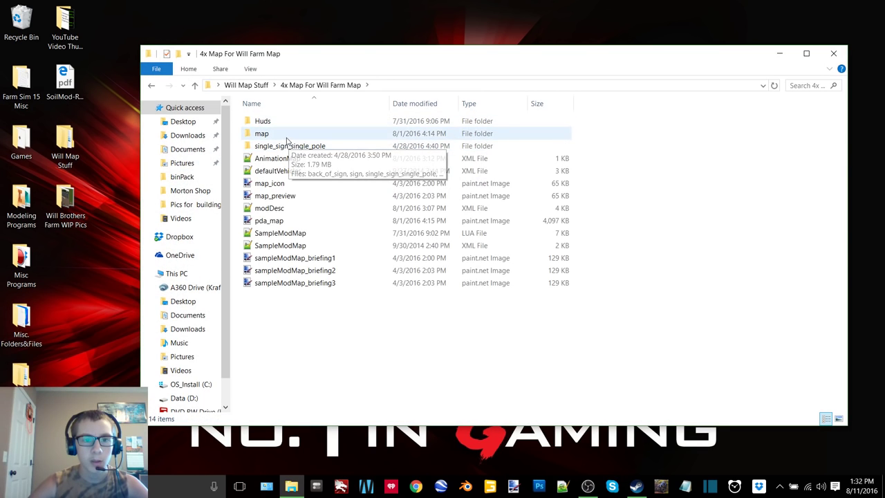
double_click(285, 134)
double_click(274, 247)
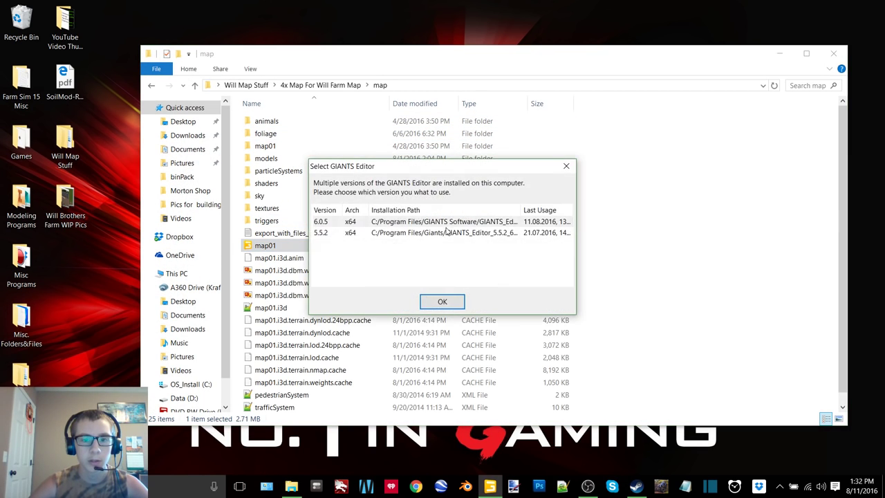
double_click(452, 223)
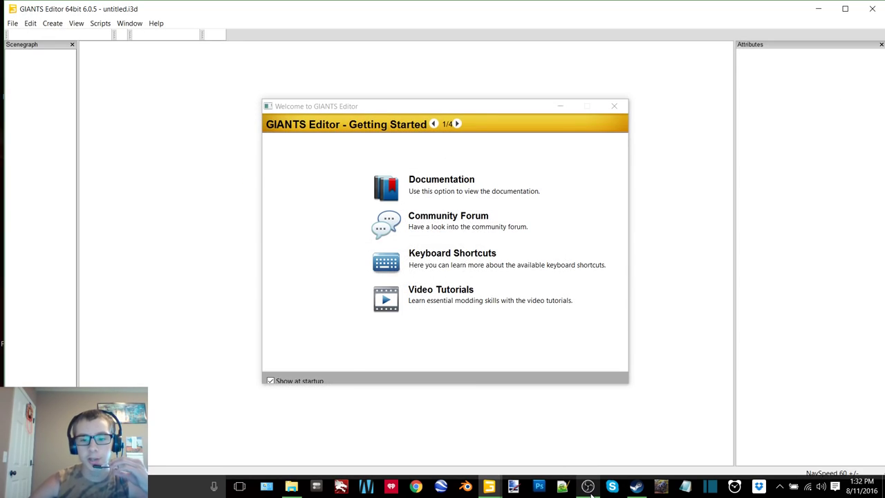
left_click(588, 487)
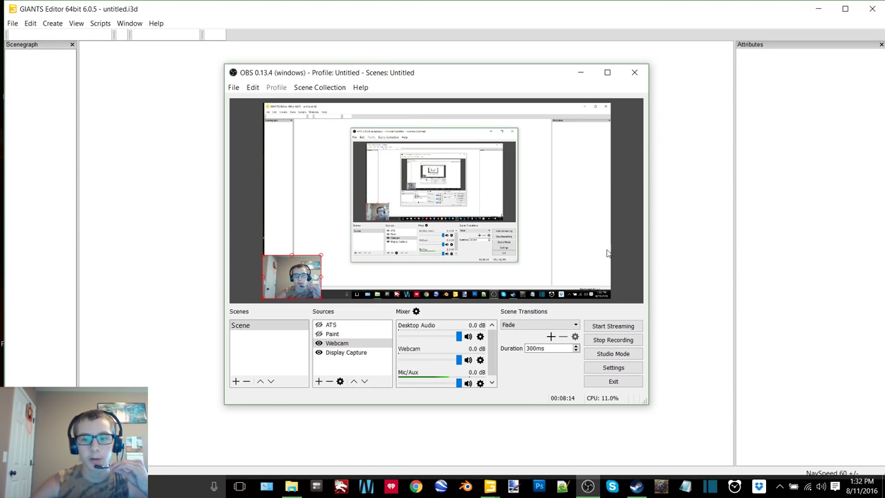
left_click(581, 71)
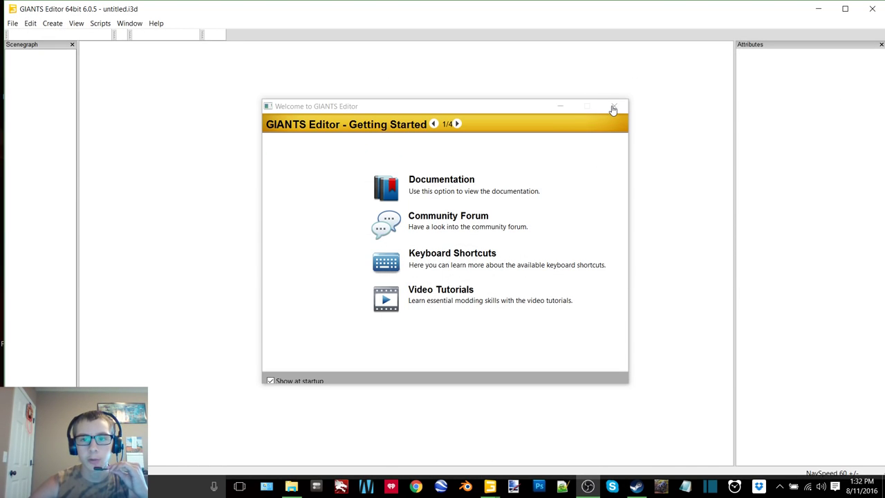
- Close the map's welcome window and the Attributes panel, and enlarge the editor to full screen
left_click(612, 108)
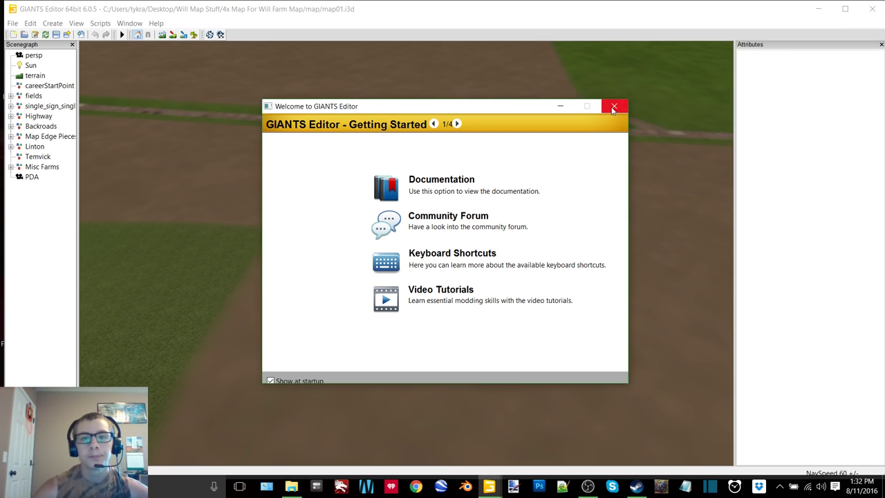
left_click(612, 109)
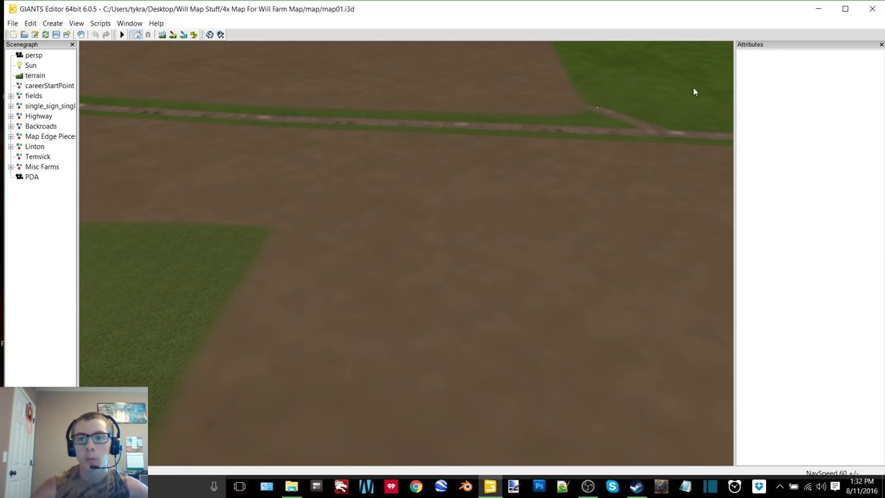
left_click(845, 8)
left_click(880, 41)
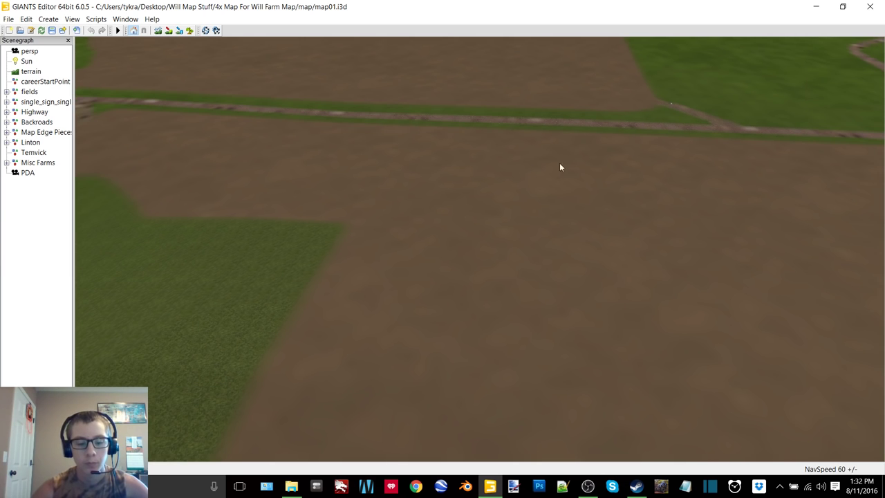
- Survey the map's fields, roads and tree-lined edge from a high viewpoint
left_click_drag(560, 167, 488, 140, "alt")
scroll(290, 260, "down", 8)
left_click_drag(407, 198, 501, 204, "alt")
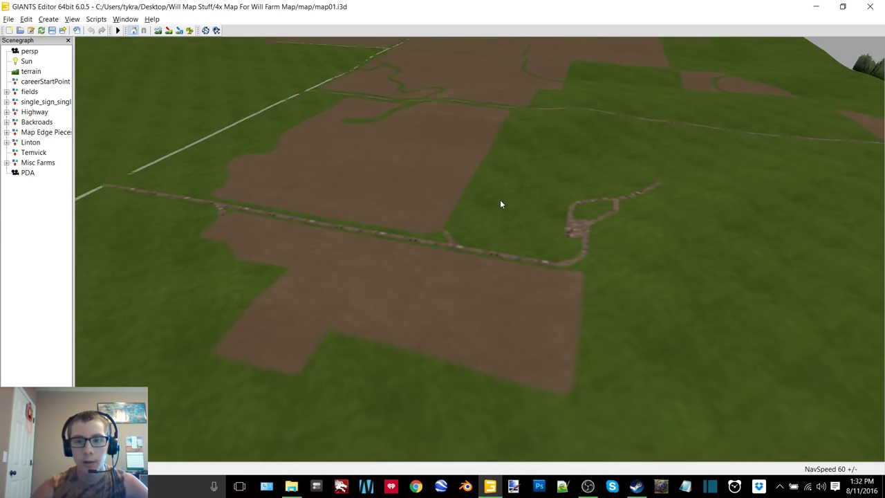
right_click_drag(501, 204, 130, 152)
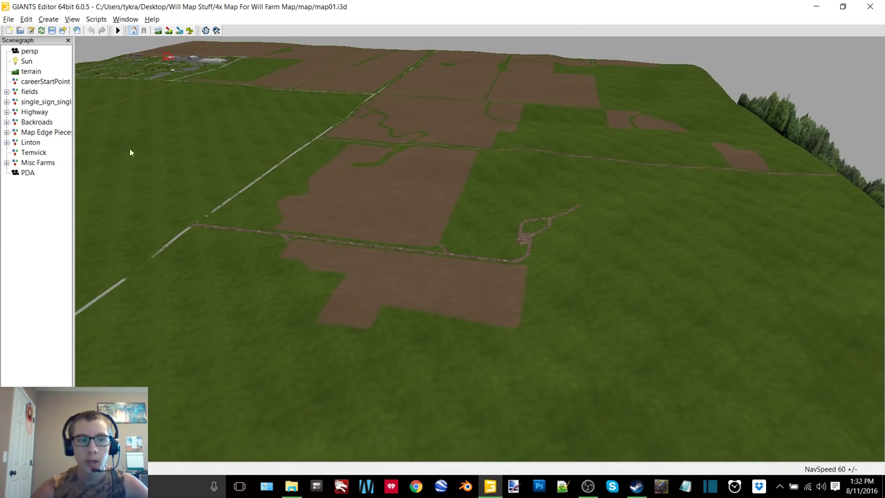
- Expand the fields group and examine individual field entries such as field13 against their locations on the terrain
double_click(26, 93)
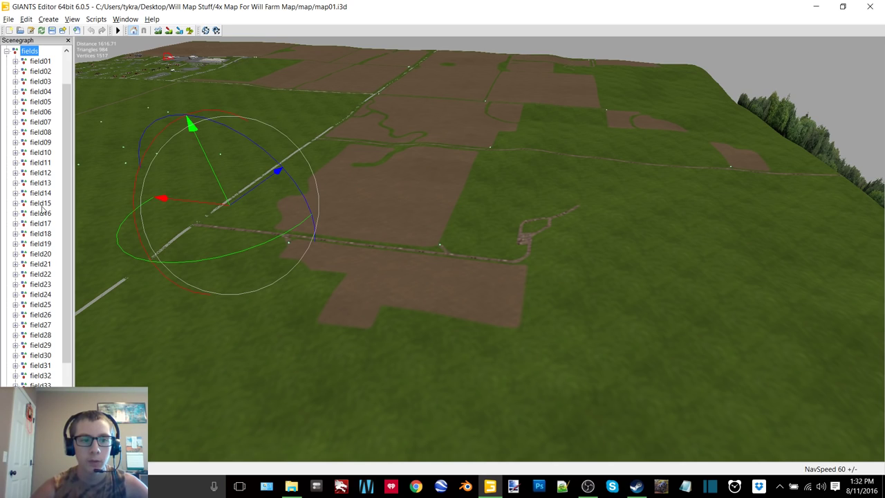
middle_click_drag(271, 207, 444, 164, "alt")
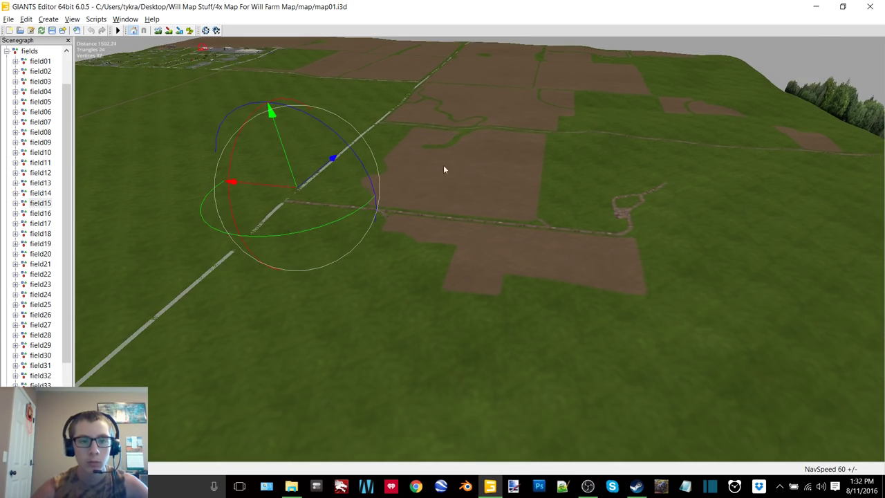
right_click_drag(443, 165, 340, 233, "alt")
middle_click_drag(340, 233, 480, 251, "alt")
right_click_drag(482, 256, 388, 221)
left_click(48, 214)
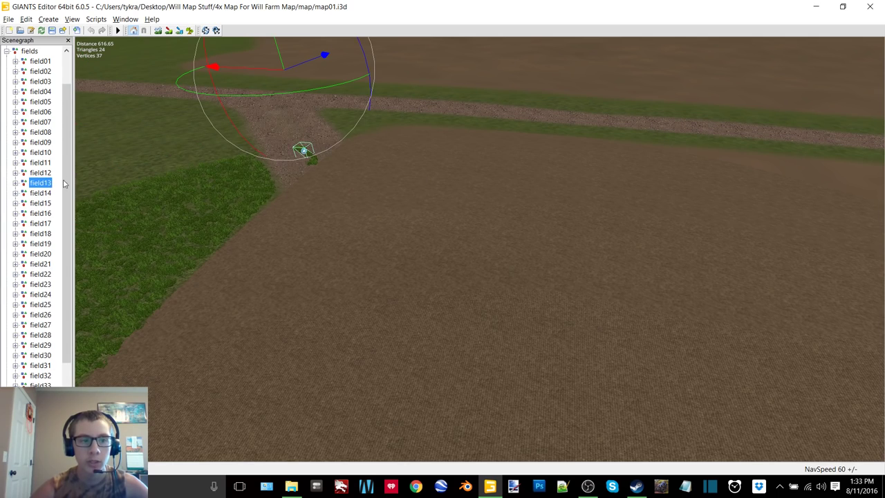
right_click_drag(464, 171, 132, 190)
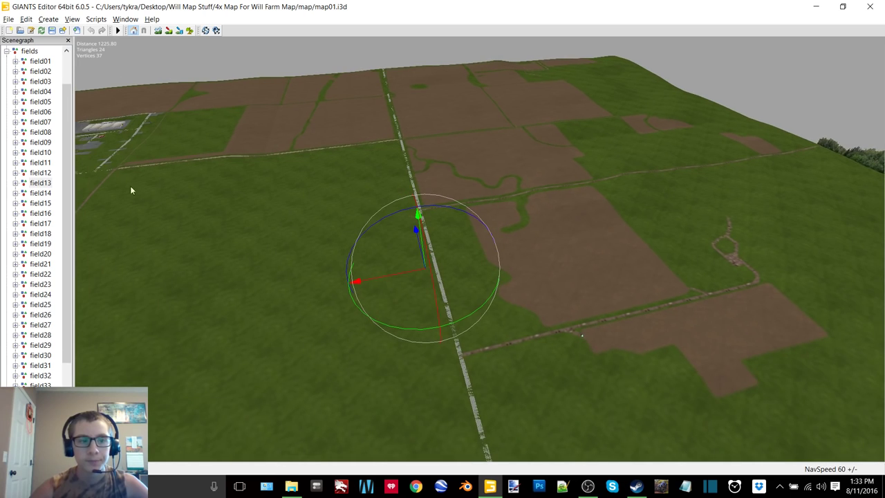
- Collapse the fields group and inspect the grassland beside the dirt road at closer range
left_click(6, 51)
left_click(411, 156)
right_click_drag(411, 156, 225, 344)
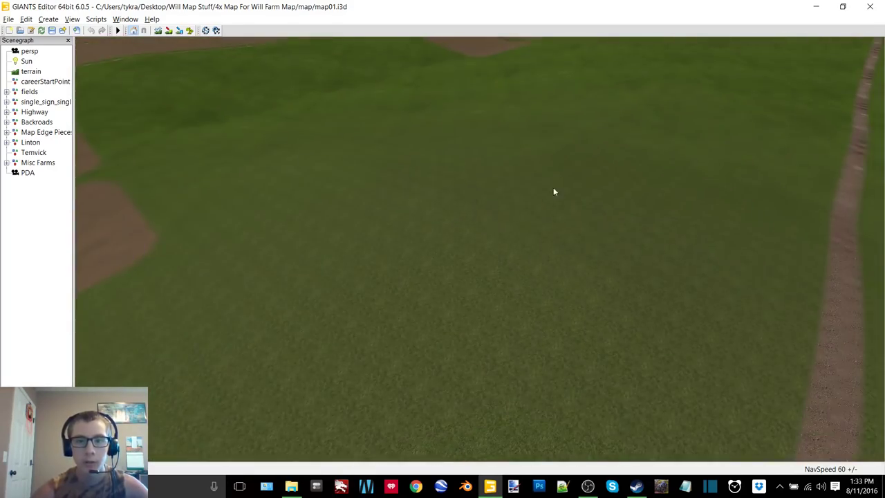
- Inspect the Sioux-branded grain bins beside the field at close range
right_click_drag(553, 191, 757, 210)
middle_click_drag(756, 209, 396, 312, "alt")
right_click_drag(396, 312, 485, 216, "alt")
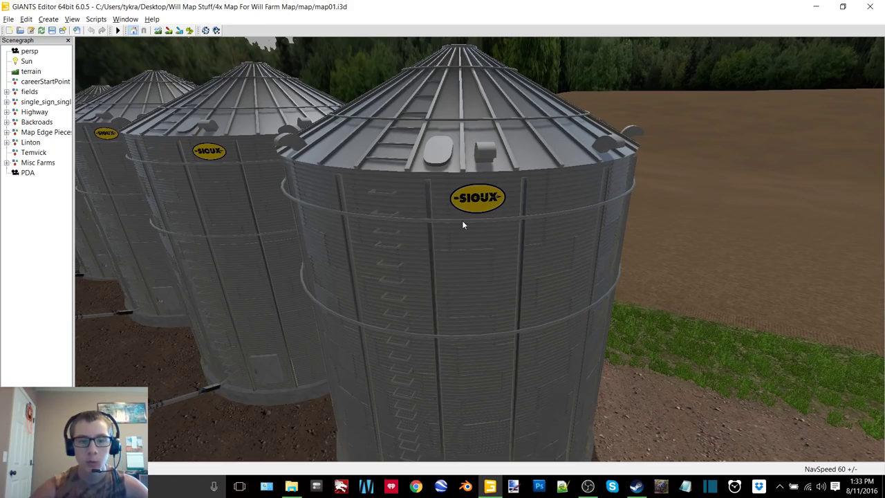
- Inspect the town's fire station, including the emblem on its tower and the lettering above its garage doors
right_click_drag(521, 217, 309, 211)
left_click_drag(328, 220, 403, 212, "alt")
scroll(427, 225, "up", 8)
right_click_drag(403, 211, 510, 170)
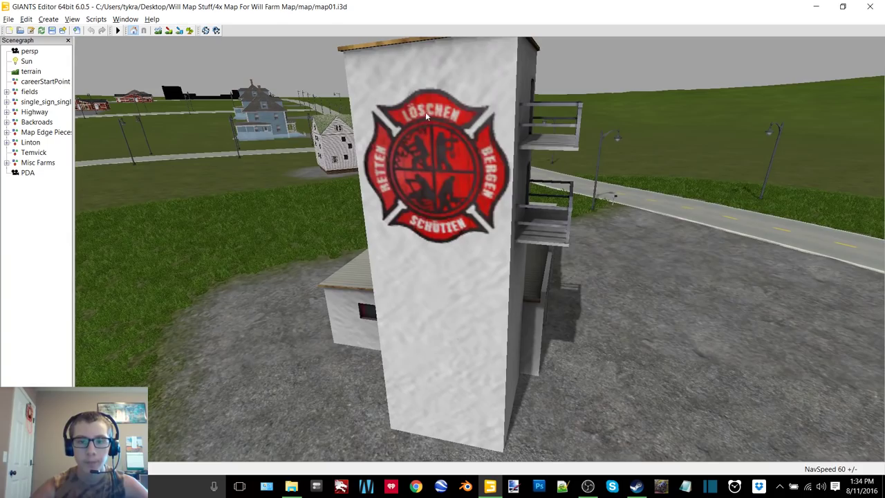
right_click_drag(548, 150, 465, 145)
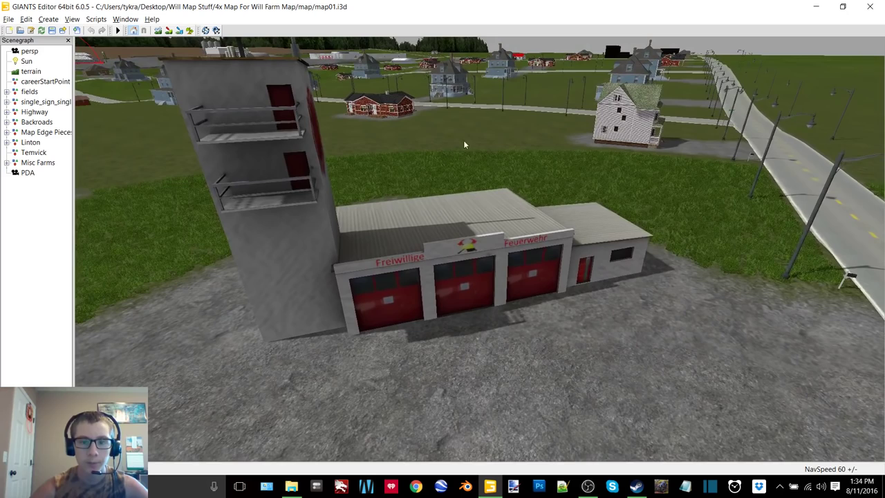
- Close the map without saving, and open feuerwache_Diffuse from the Linton Volunteer Fire Department folder under models, Town Objects in paint.net
left_click(871, 6)
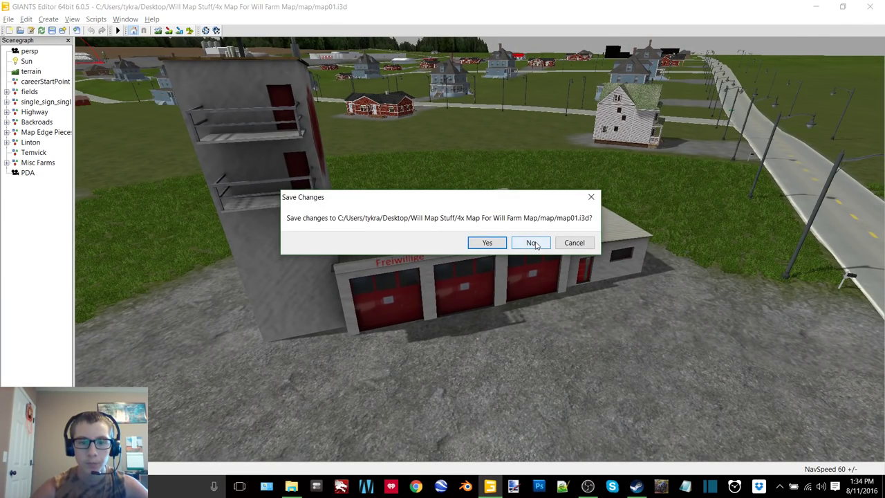
left_click(531, 243)
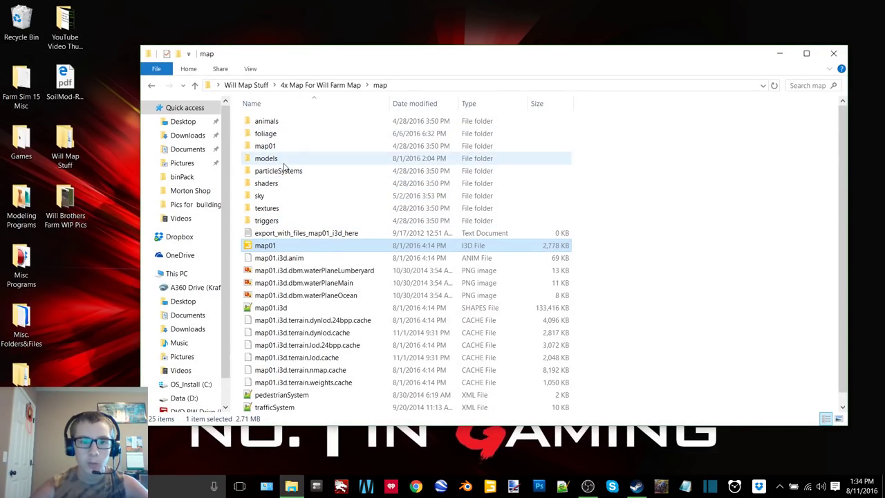
double_click(283, 163)
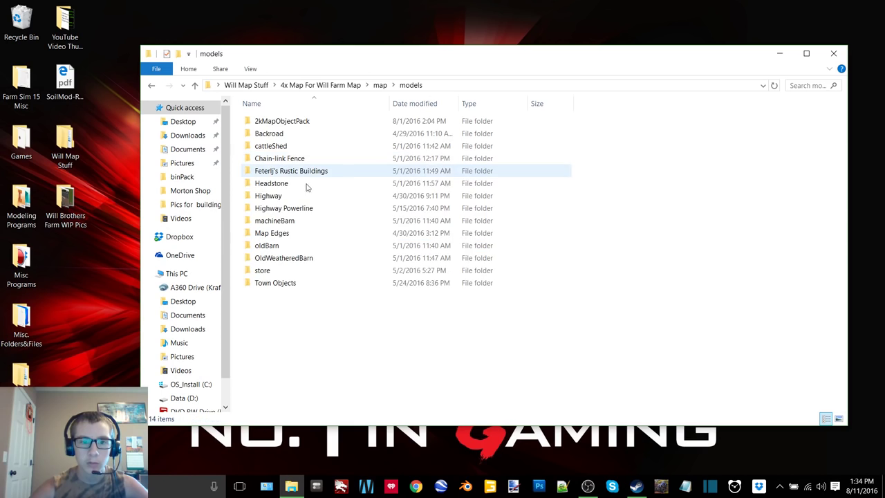
double_click(299, 282)
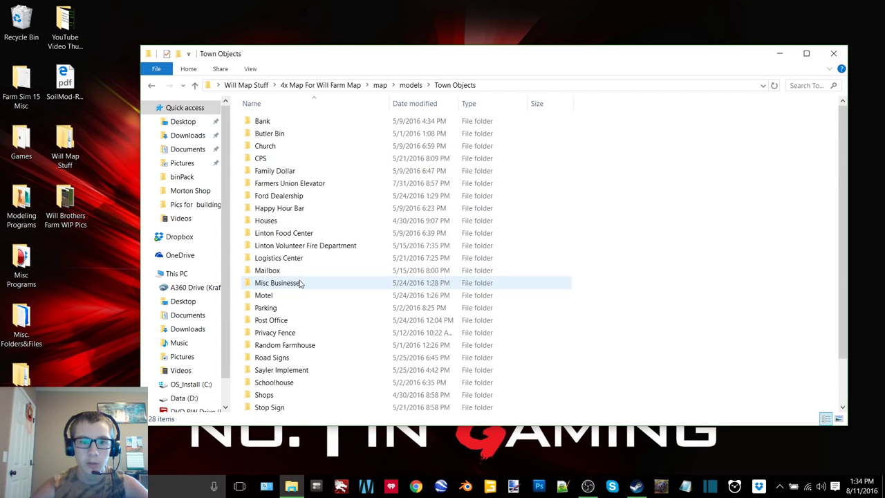
double_click(313, 246)
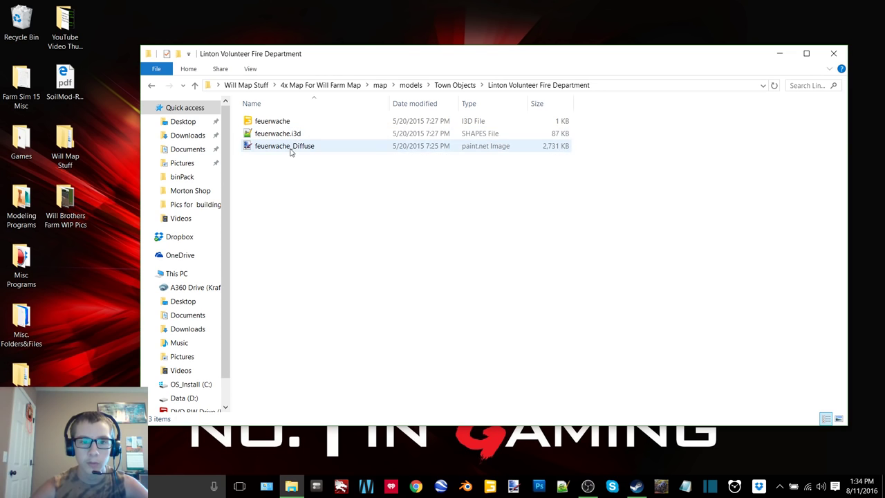
left_click(291, 149)
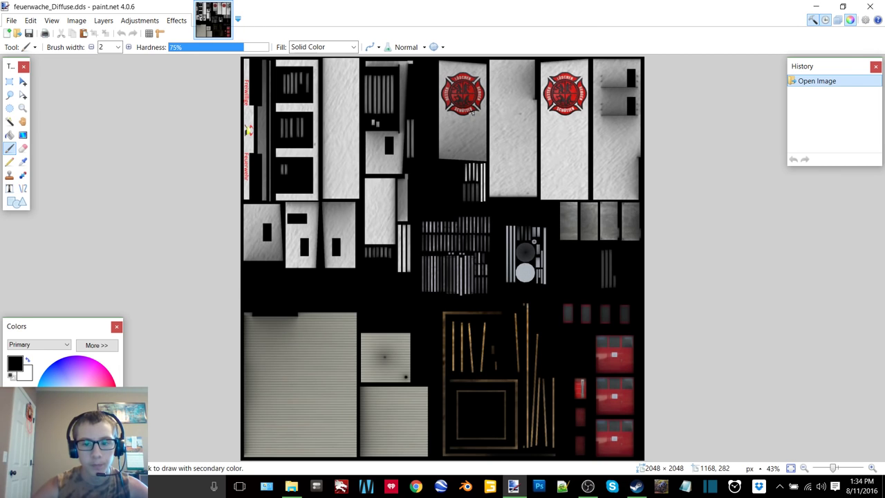
- Examine the German wording on the first fire department emblem in the texture at close range
scroll(470, 113, "up", 4, "ctrl")
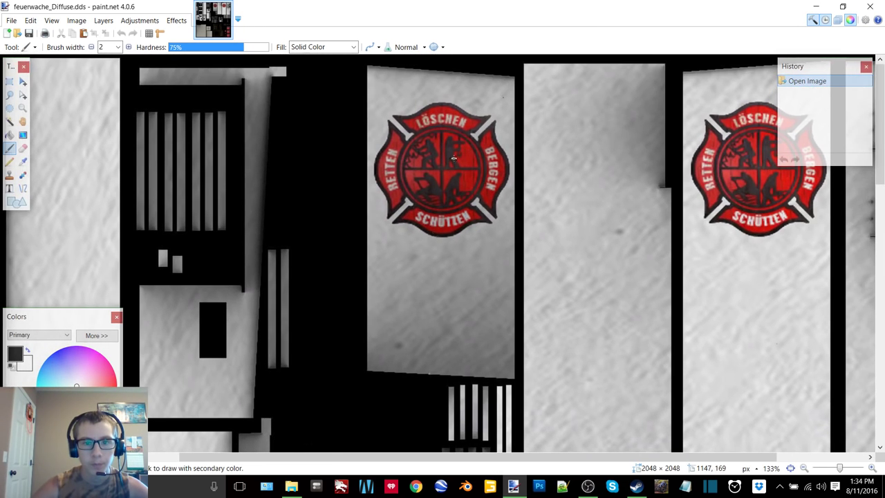
scroll(454, 159, "up", 3, "ctrl")
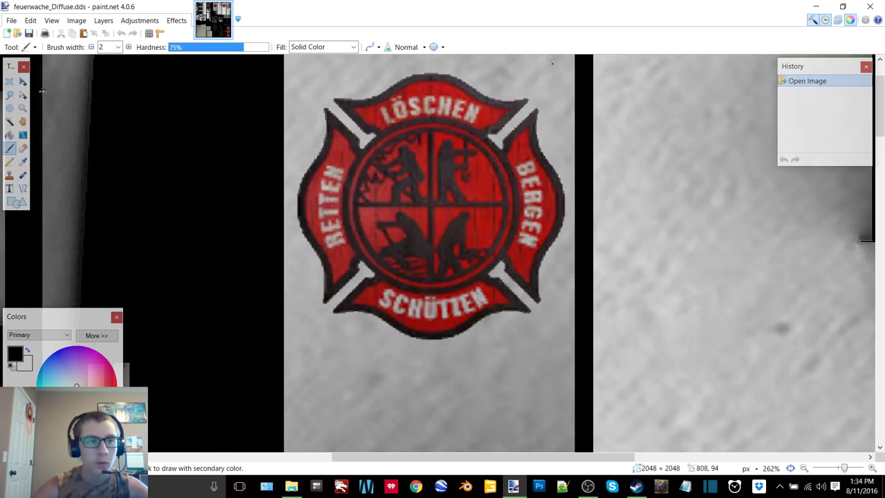
left_click(9, 81)
left_click(8, 95)
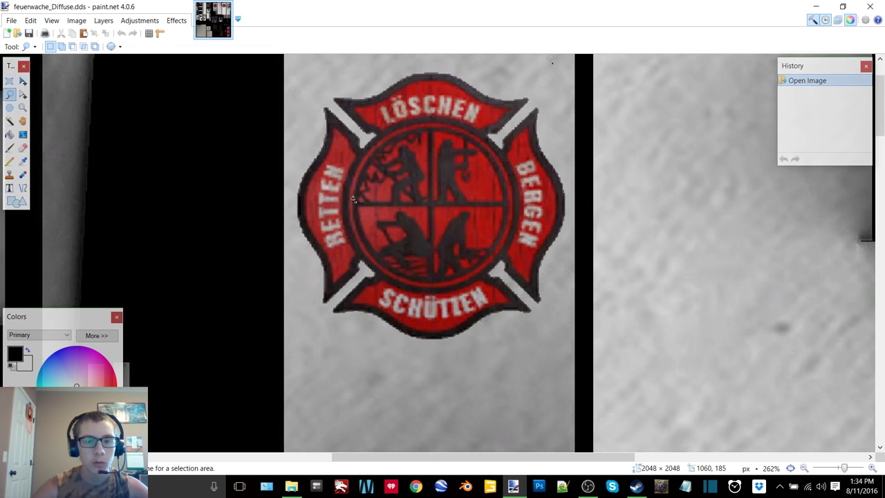
scroll(363, 207, "up", 4, "ctrl")
middle_click_drag(430, 167, 317, 373)
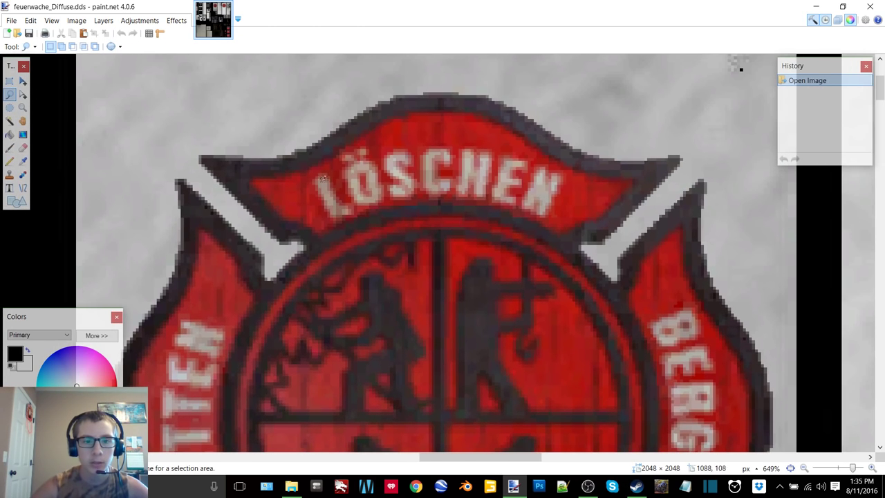
- Select all the letters of LÖSCHEN on the first emblem with the Magic Wand and erase them
left_click(23, 161)
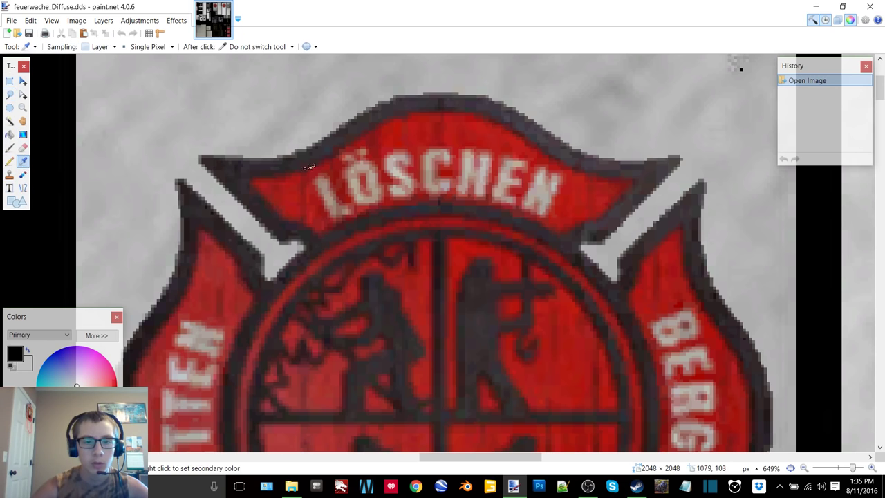
left_click(9, 121)
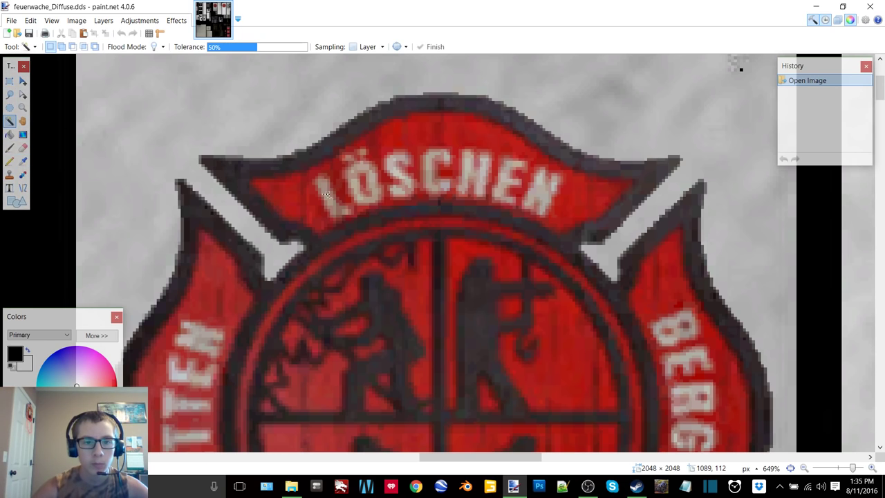
left_click(326, 196)
scroll(337, 206, "down", 3, "ctrl")
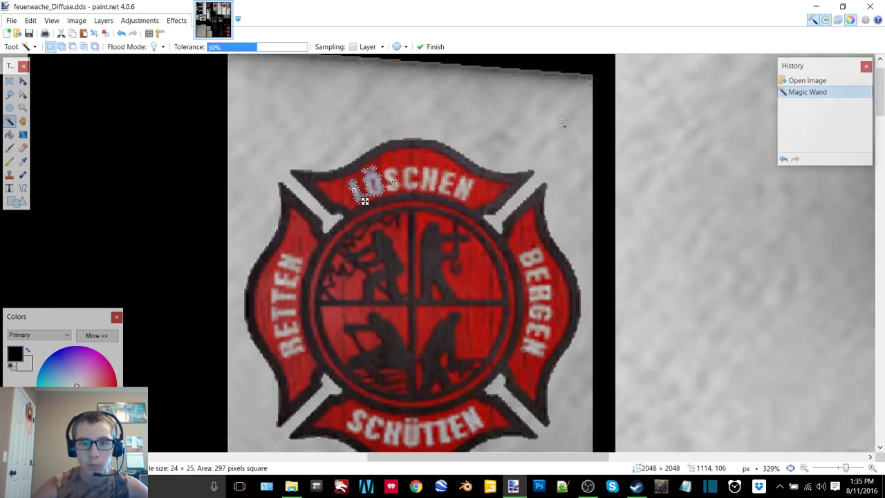
left_click(401, 190, "ctrl")
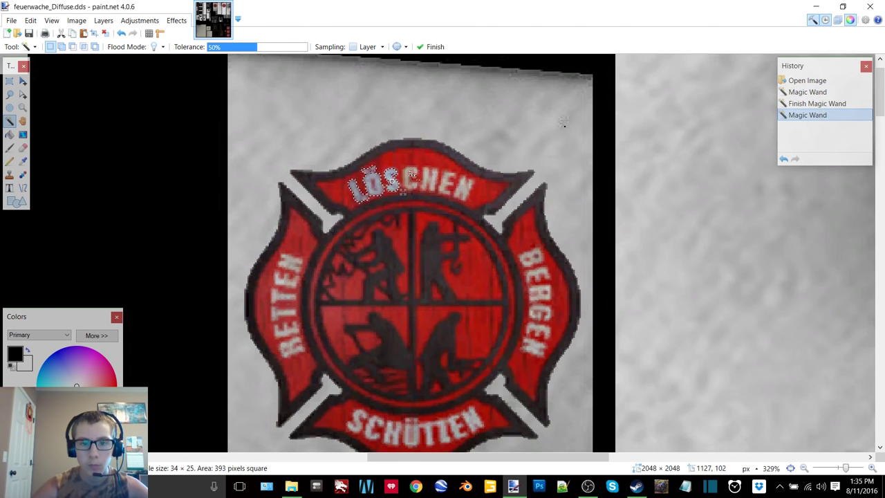
left_click(426, 174, "ctrl")
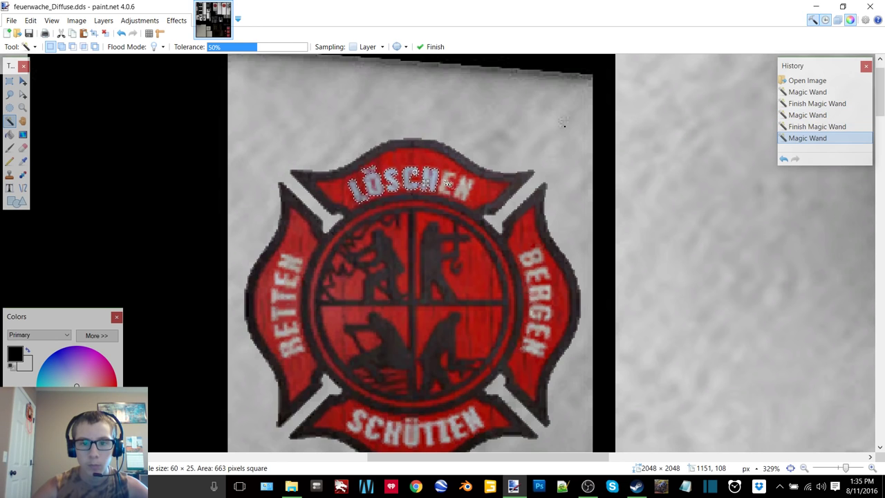
left_click(457, 188, "ctrl")
left_click(473, 189, "ctrl")
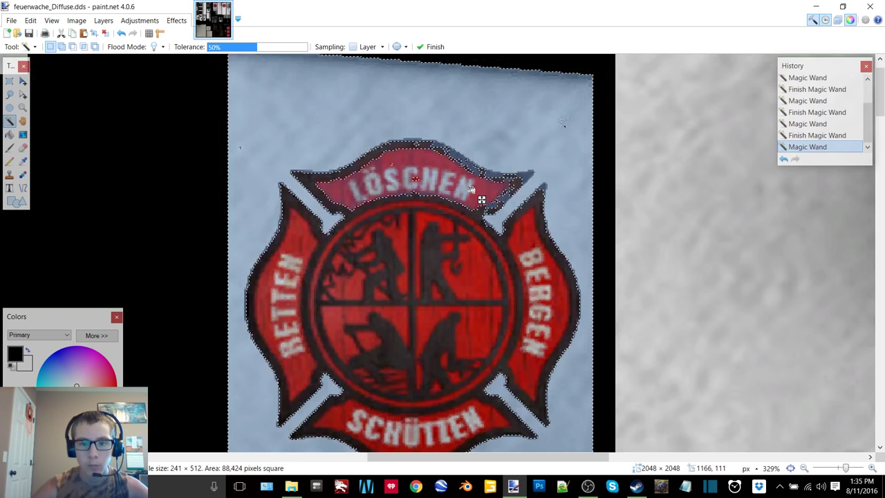
key("ctrl+z")
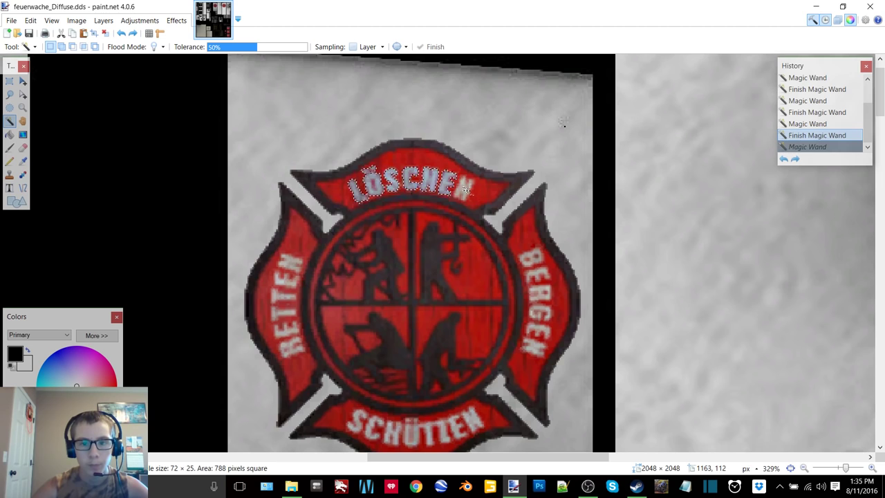
left_click(468, 190, "ctrl")
key("Delete")
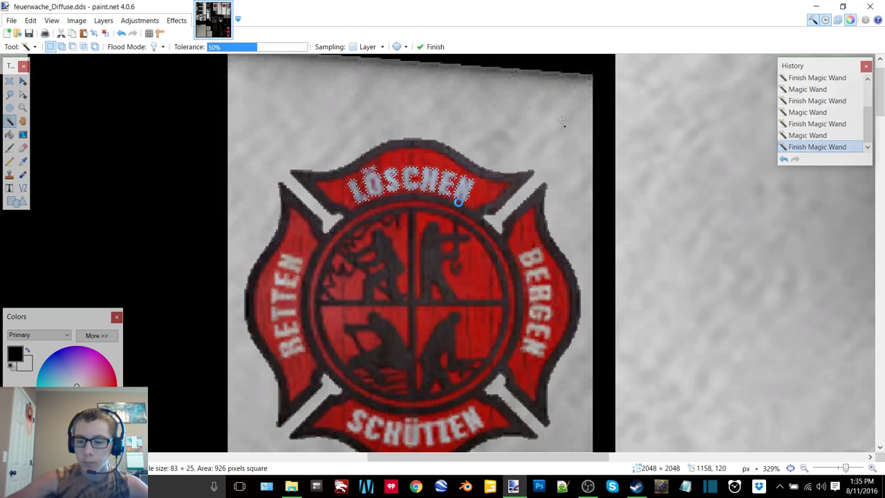
- Sample the emblem's red with the Color Picker and fill the erased LÖSCHEN letters using the Paint Bucket
left_click(23, 161)
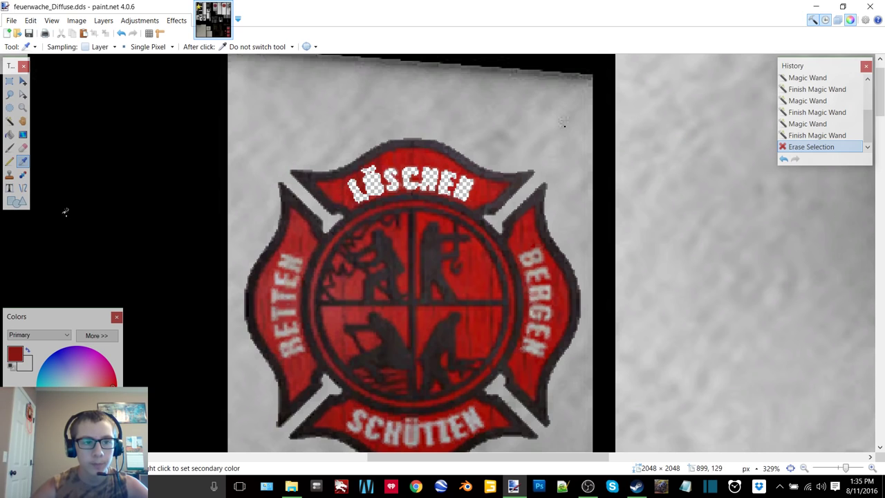
left_click(10, 134)
left_click(377, 185)
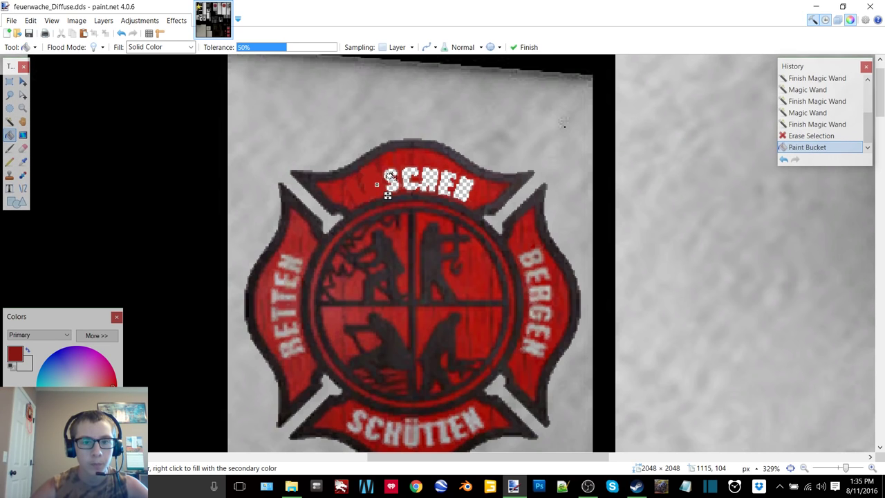
left_click(403, 184)
left_click(419, 183)
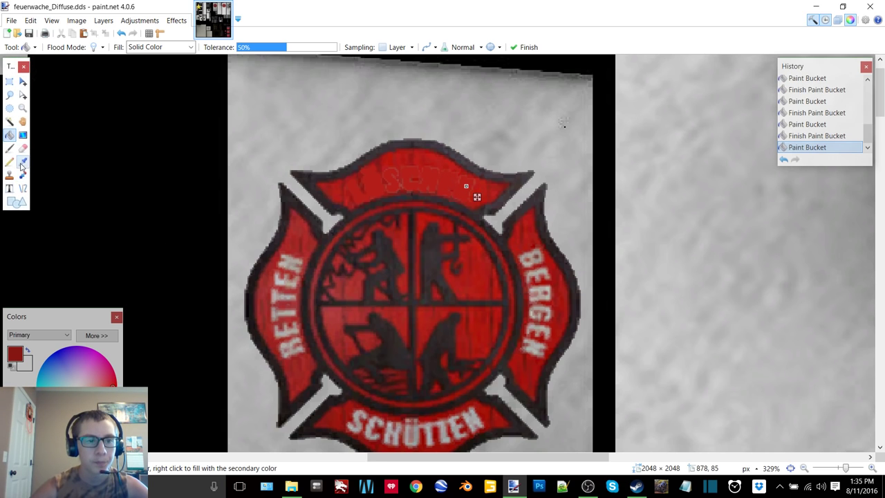
- Review the whole texture and close it without saving the changes
scroll(429, 156, "down", 8, "ctrl")
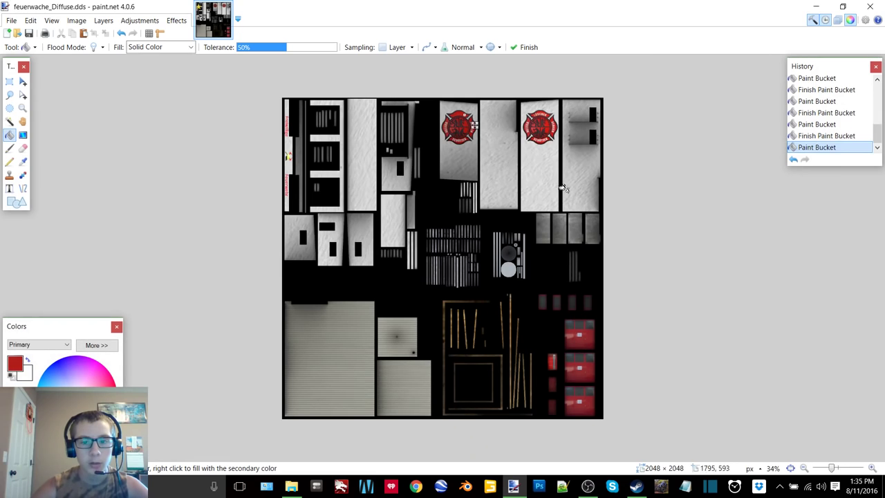
left_click(870, 7)
left_click(418, 316)
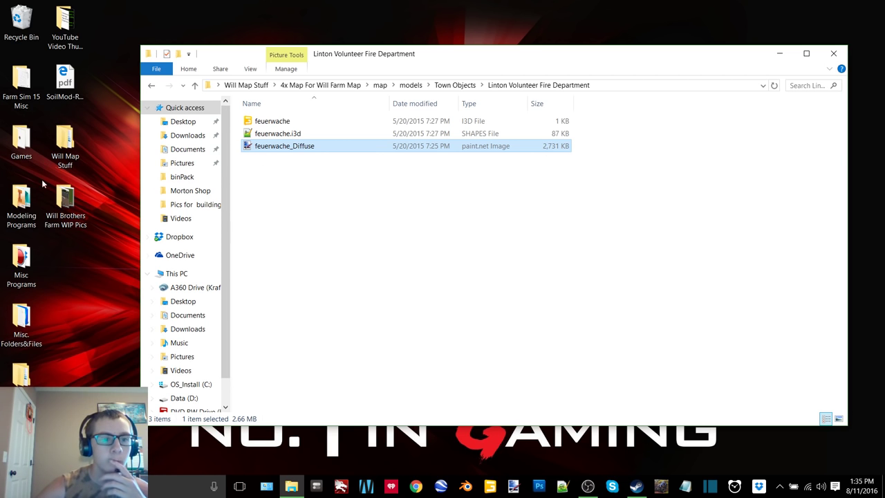
- Browse the Misc Maps For Parts folder inside Misc. Folders&Files and select the TheBigAmericanOutback folder
double_click(20, 320)
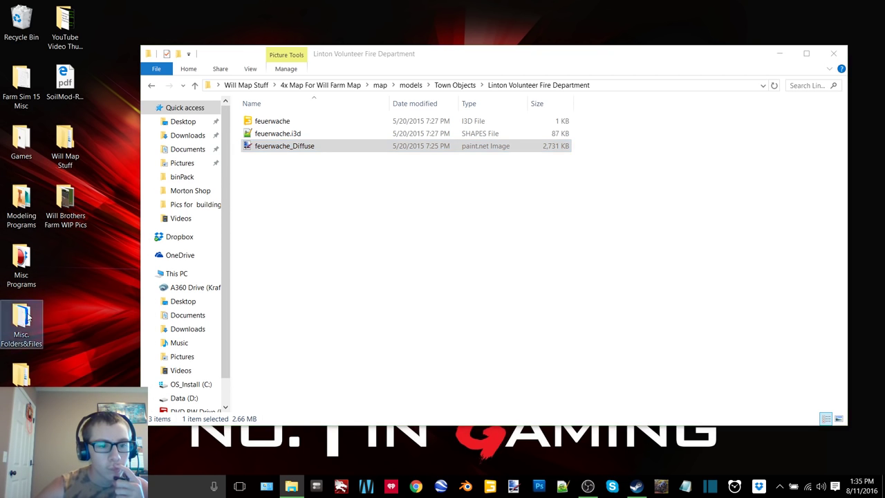
double_click(327, 175)
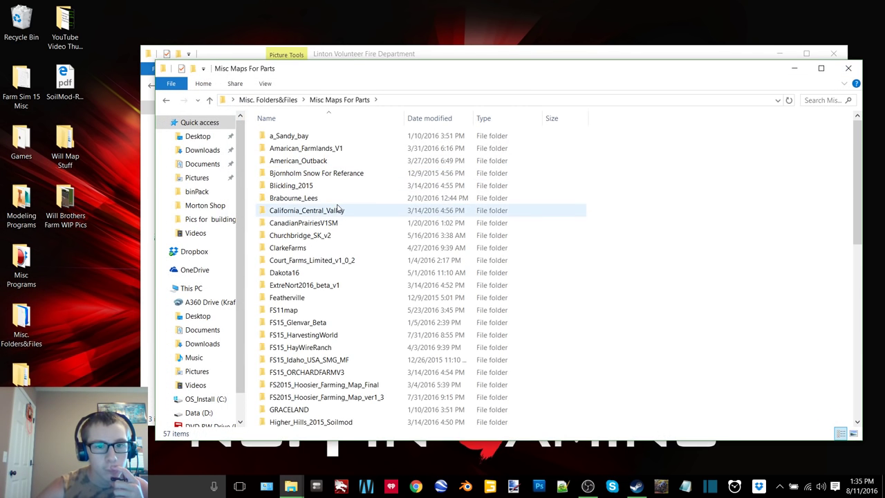
scroll(379, 318, "down", 1)
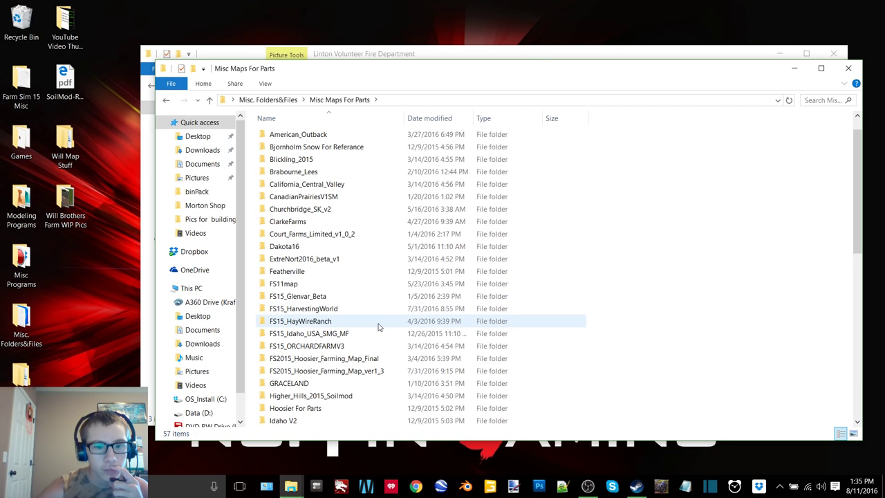
scroll(379, 325, "down", 1)
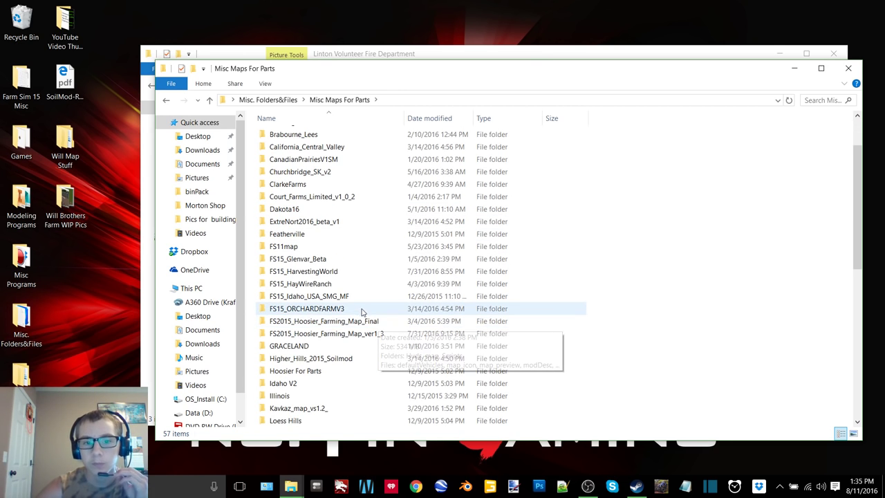
mouse_move(372, 303)
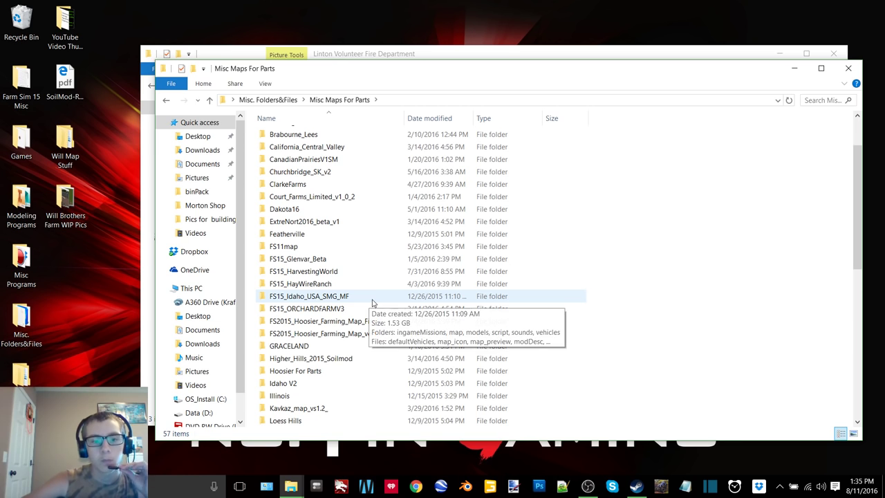
scroll(374, 303, "down", 4)
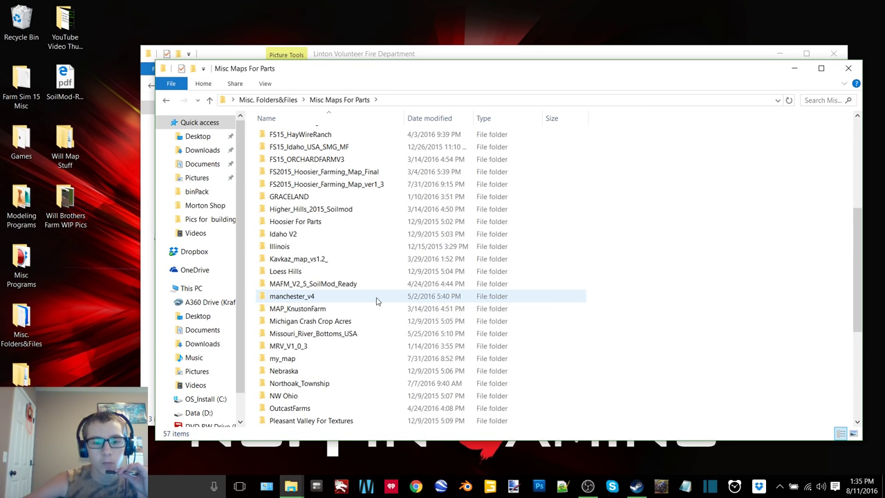
scroll(379, 299, "down", 6)
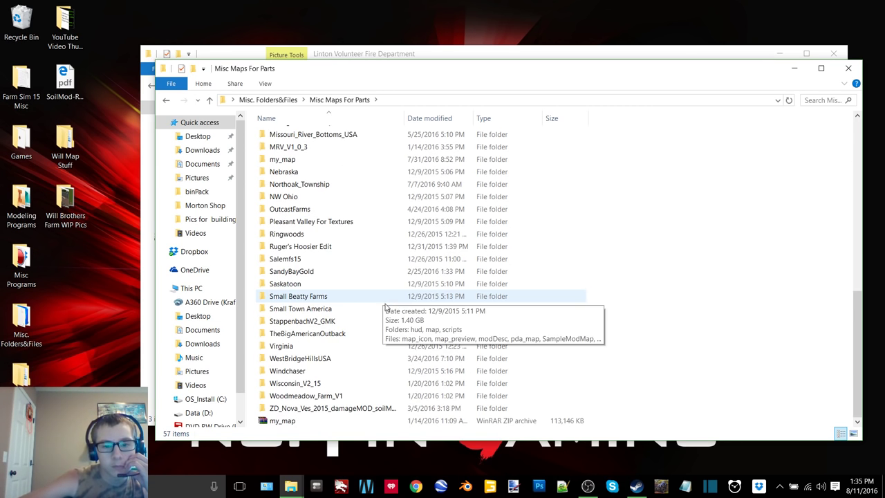
mouse_move(354, 400)
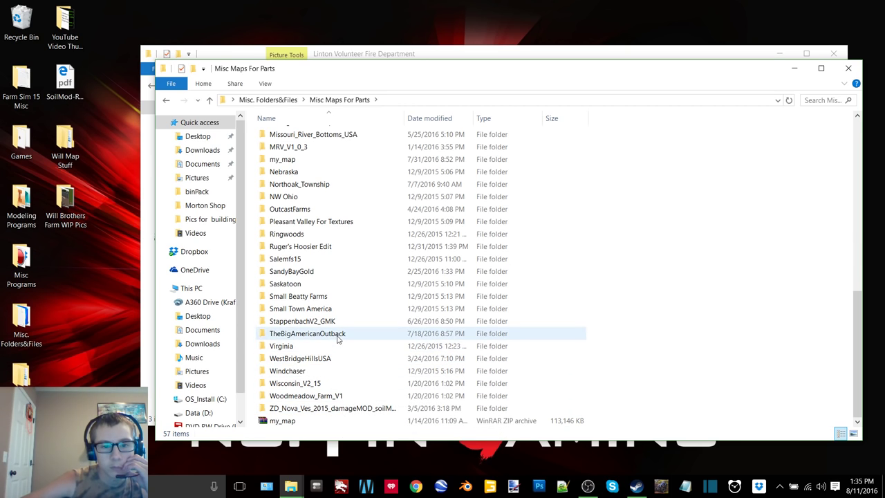
left_click(339, 334)
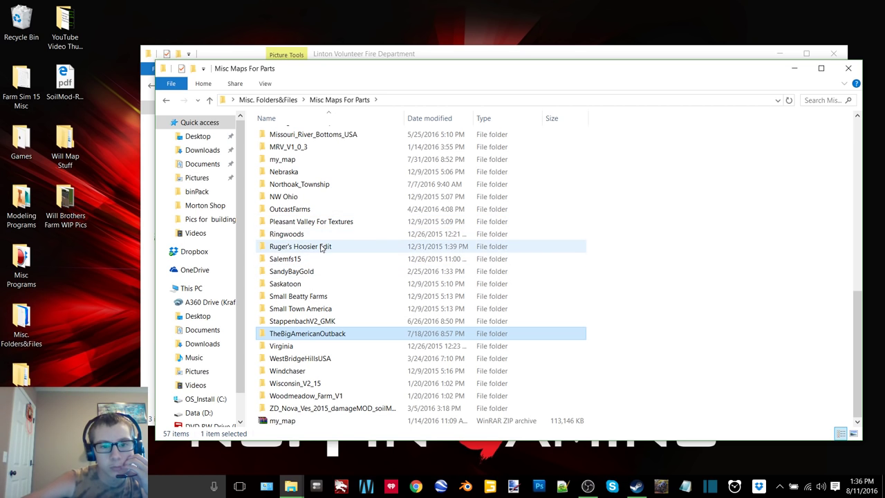
- Check the contents of the Ringwoods map folder and close the Misc Maps For Parts window
scroll(321, 248, "up", 1)
double_click(316, 269)
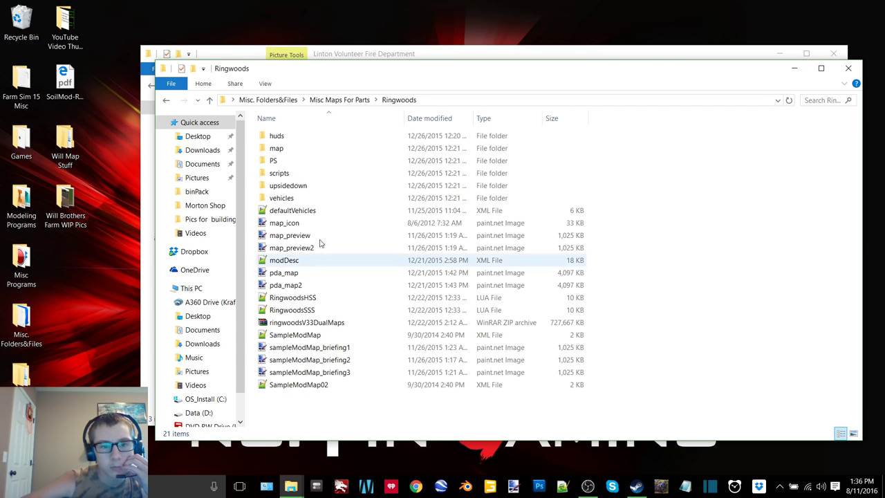
left_click(165, 102)
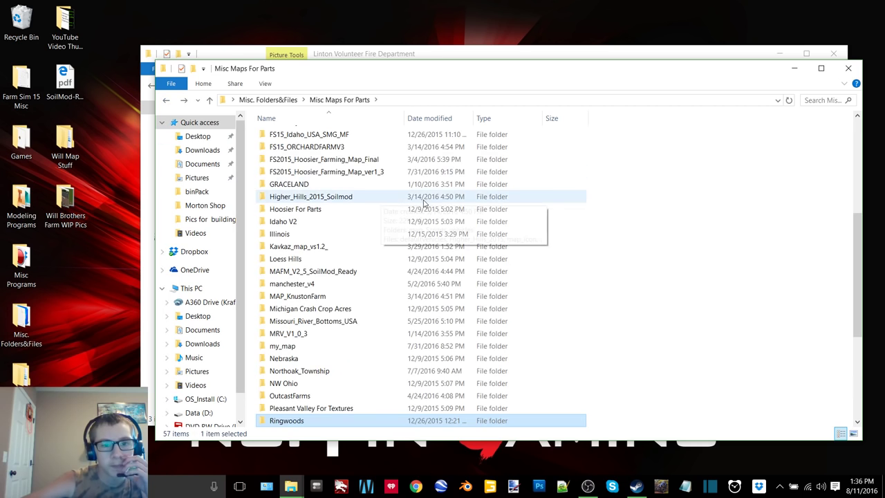
left_click(850, 70)
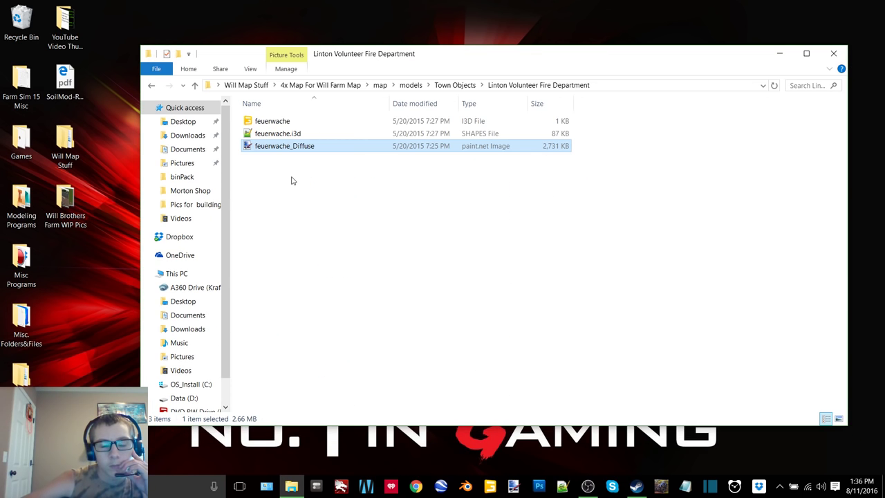
left_click(294, 180)
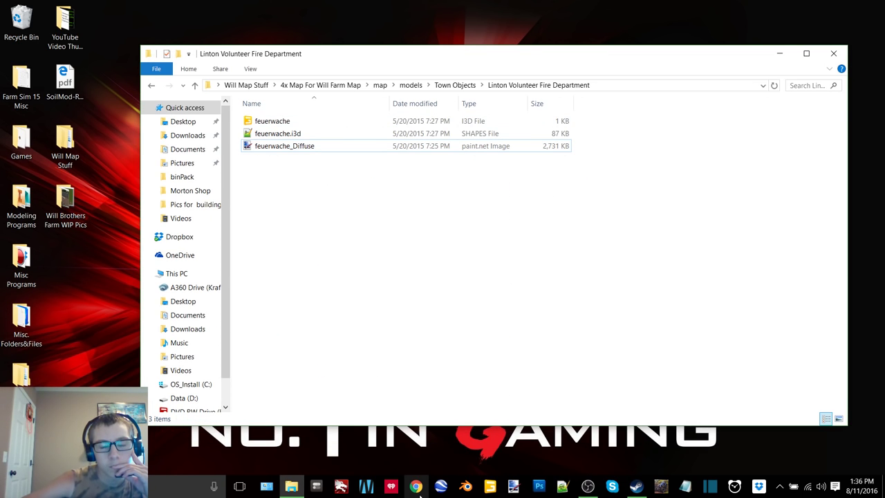
- Switch to Chrome and search Google for "linton volunteer fire department"
left_click(417, 488)
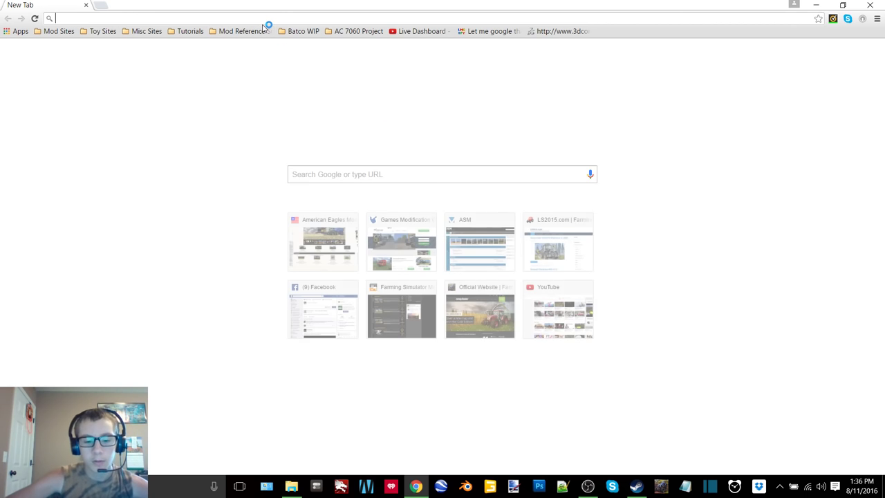
type("li")
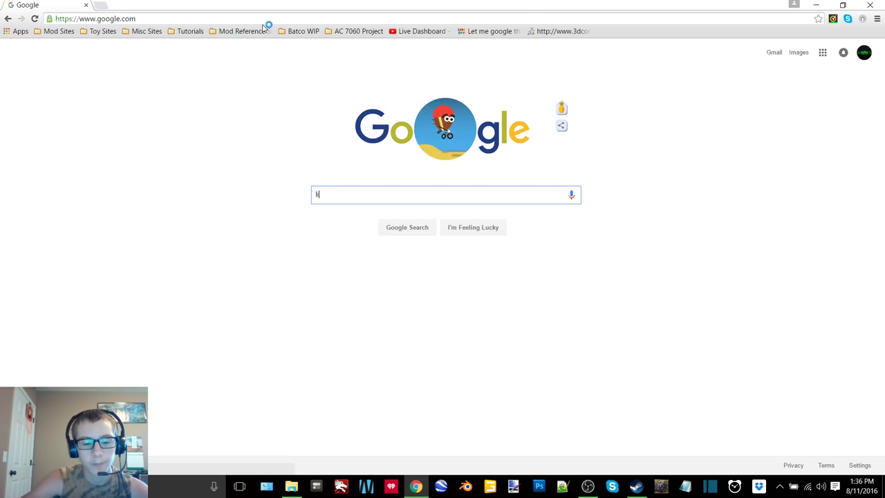
type("nton")
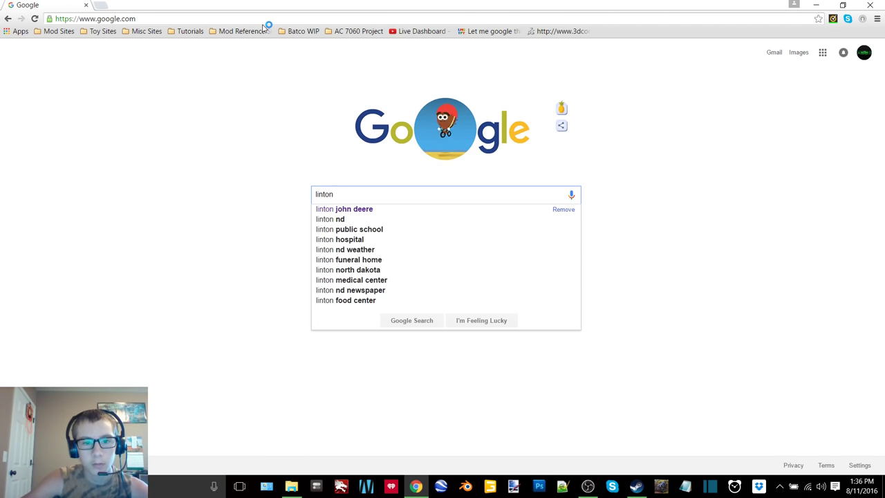
type(" volunt")
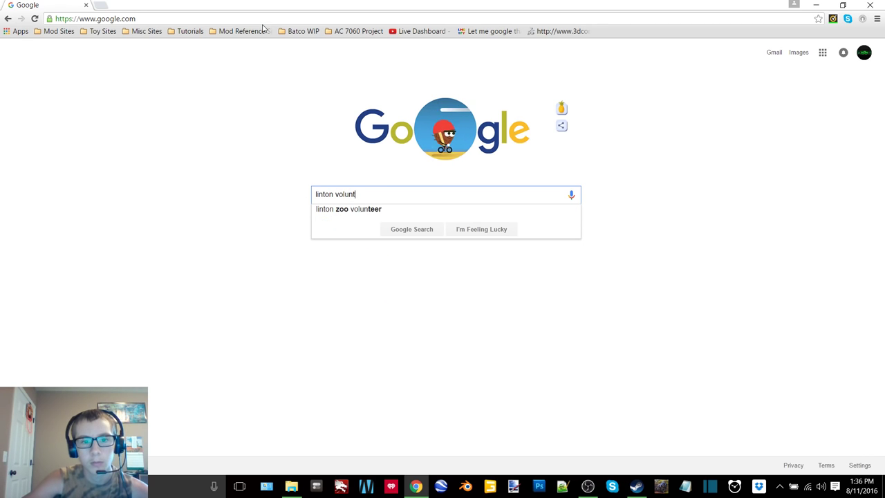
type("ee")
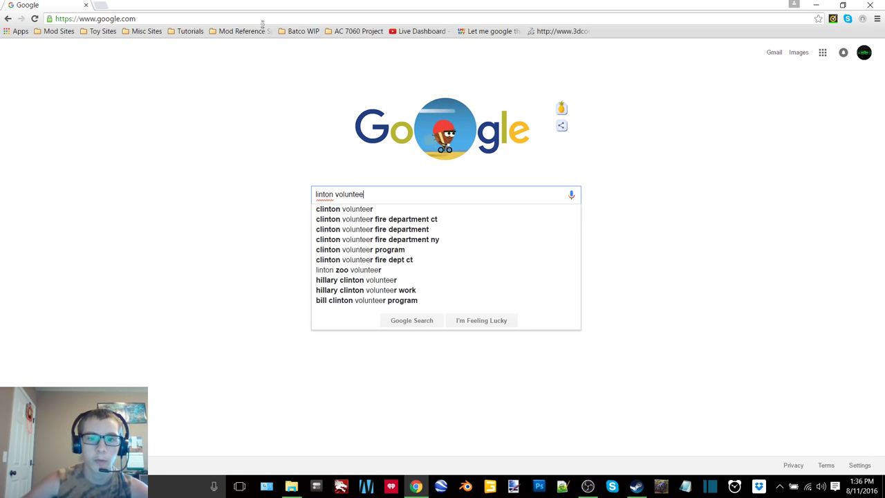
left_click(398, 231)
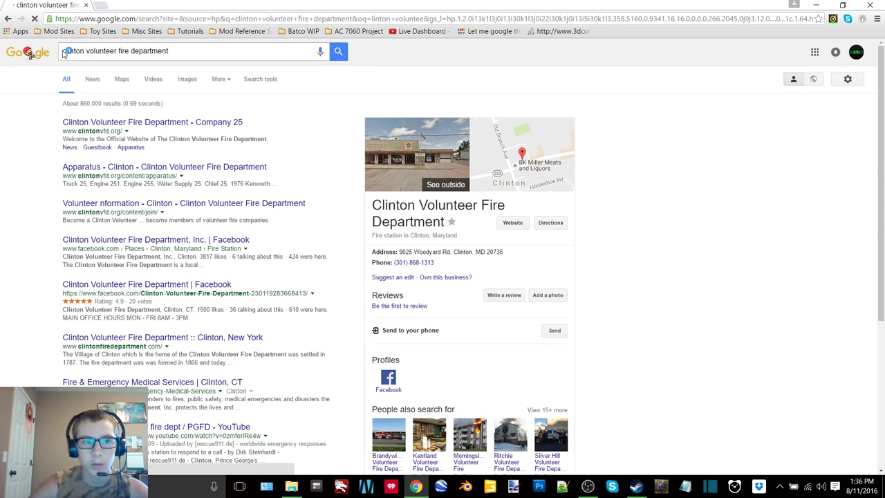
left_click(66, 53)
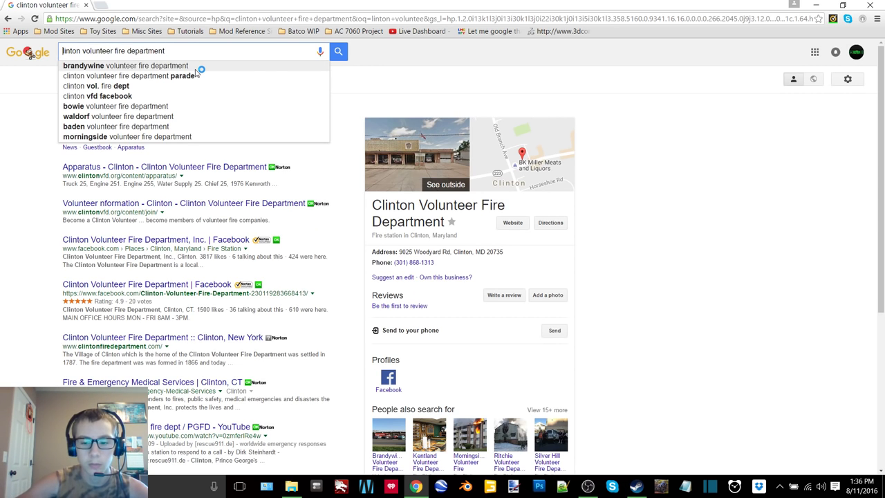
key("Return")
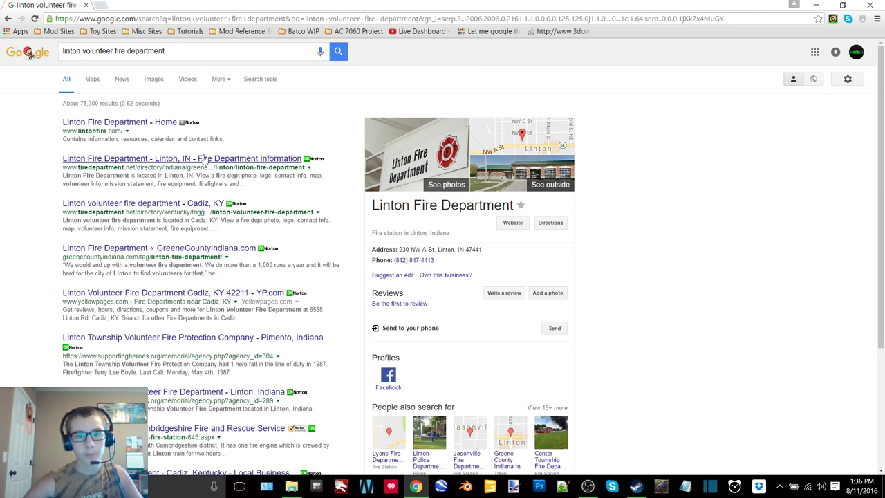
- Look through the image results for the Linton volunteer fire department
left_click(153, 80)
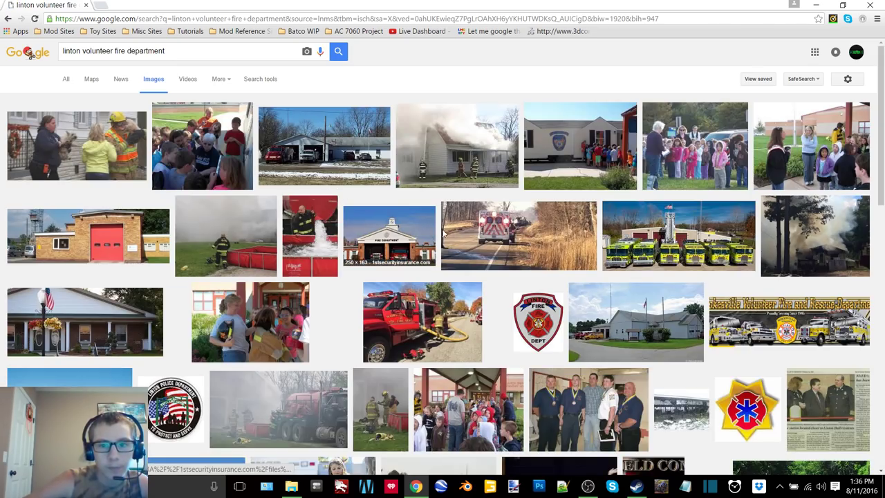
scroll(455, 234, "down", 5)
scroll(455, 234, "up", 5)
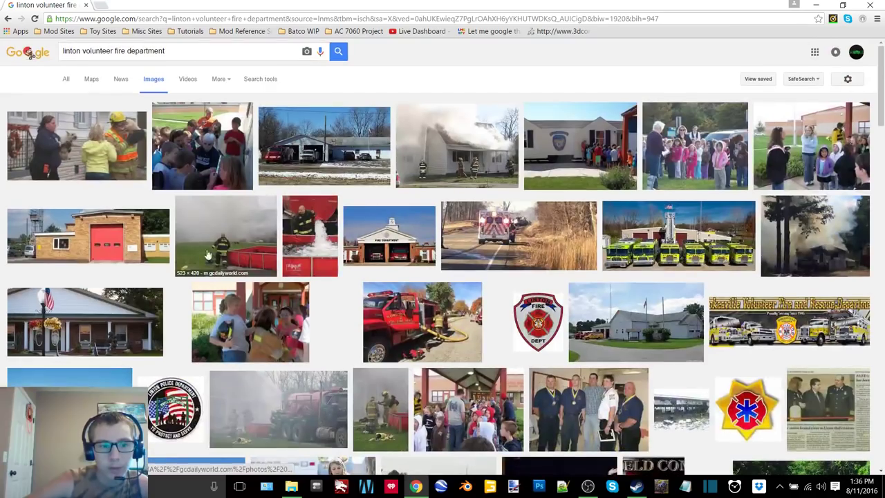
- Return to the web results, open the Linton Fire Department's website and look over its home page
left_click(66, 81)
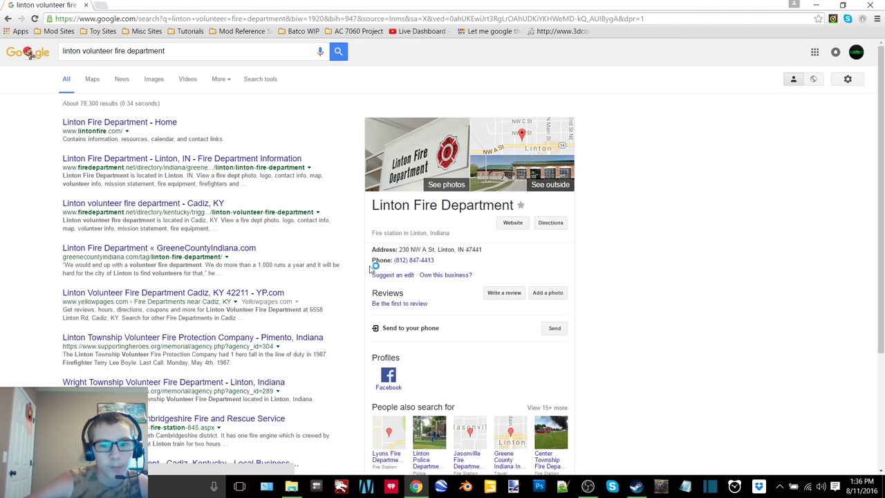
left_click(518, 225)
scroll(572, 250, "down", 5)
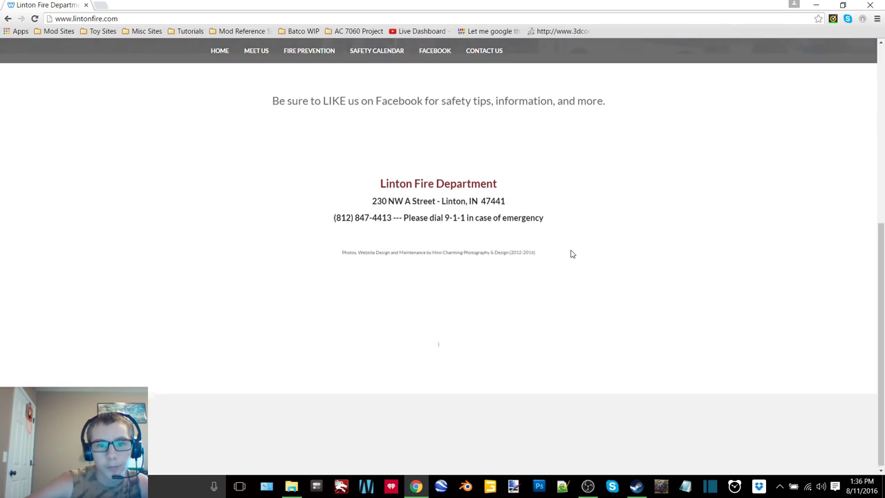
scroll(571, 254, "up", 5)
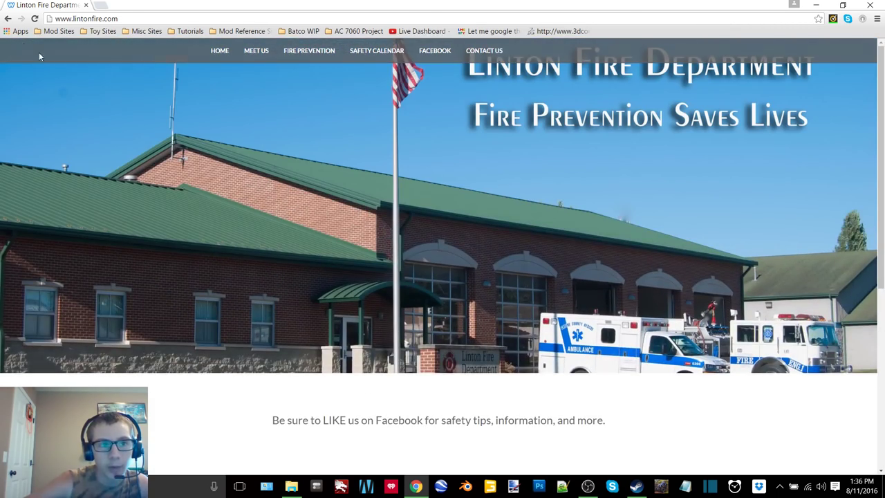
- Refine the Google search to "linton nd volunteer fire department" and view its image results
left_click(8, 18)
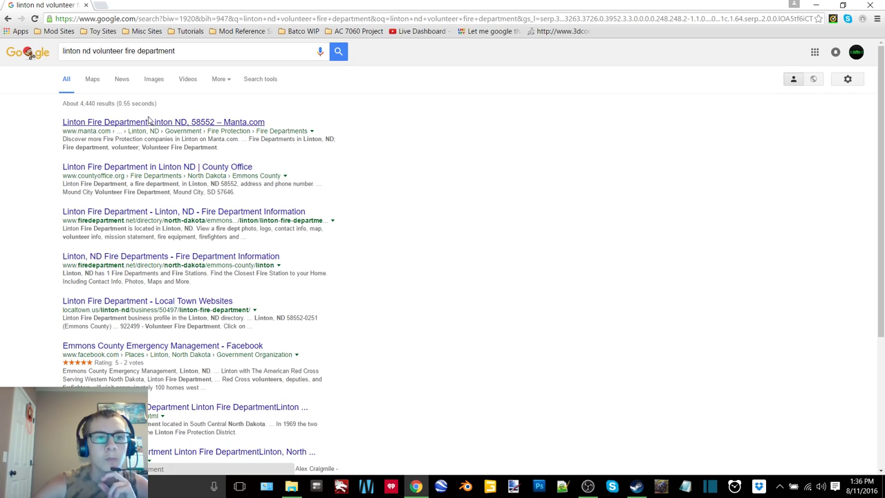
left_click(153, 79)
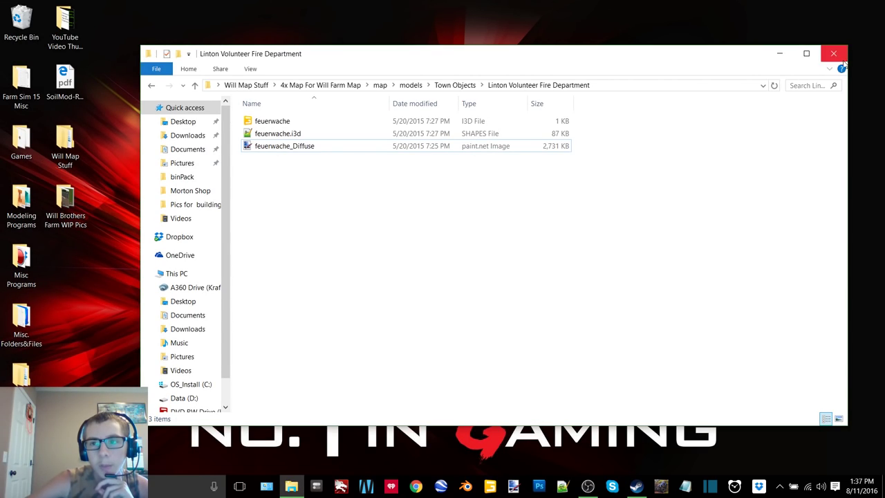
- Open the 56x96ToolShed model from the Will Map Stuff folder in GIANTS Editor 6.0.5 and add a light to the scene
left_click(836, 55)
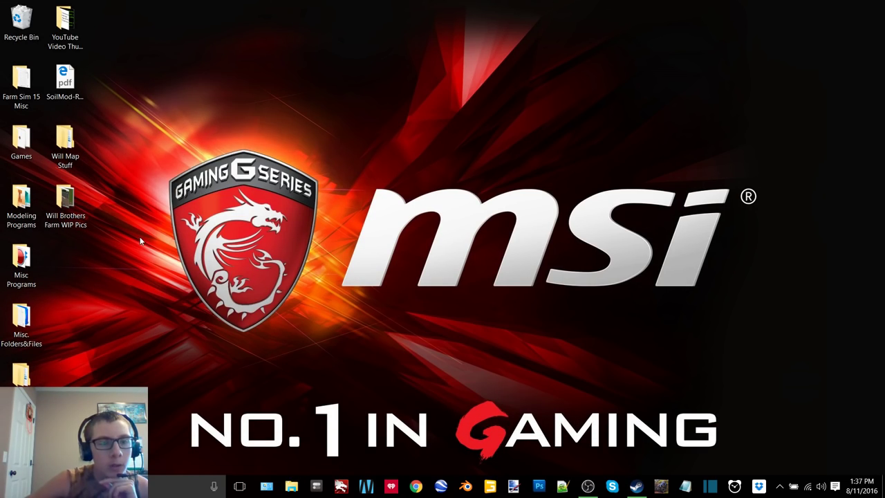
double_click(65, 202)
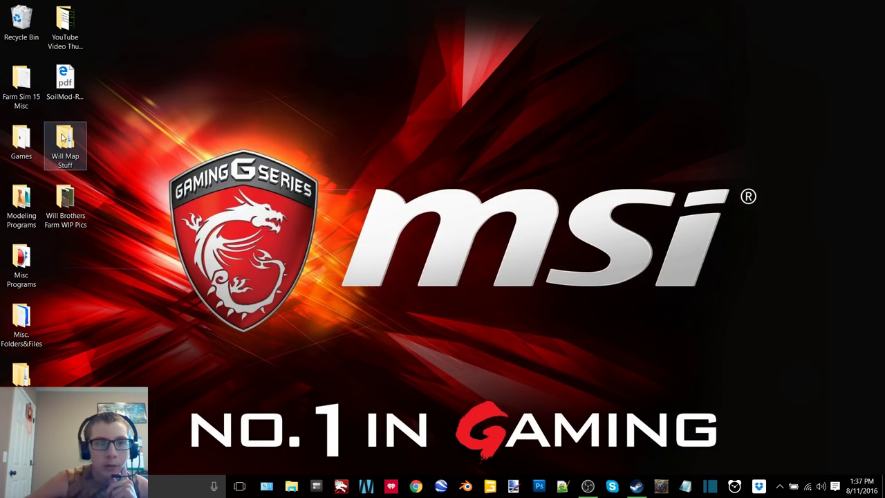
double_click(64, 141)
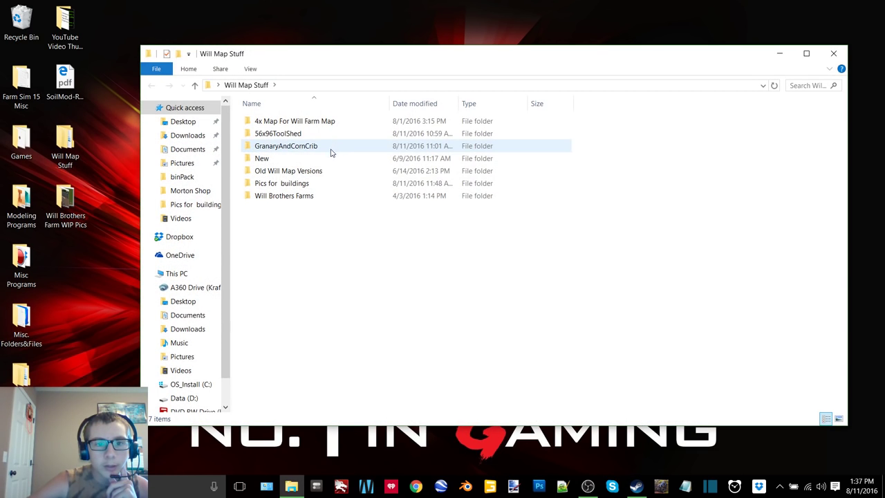
double_click(308, 134)
double_click(297, 146)
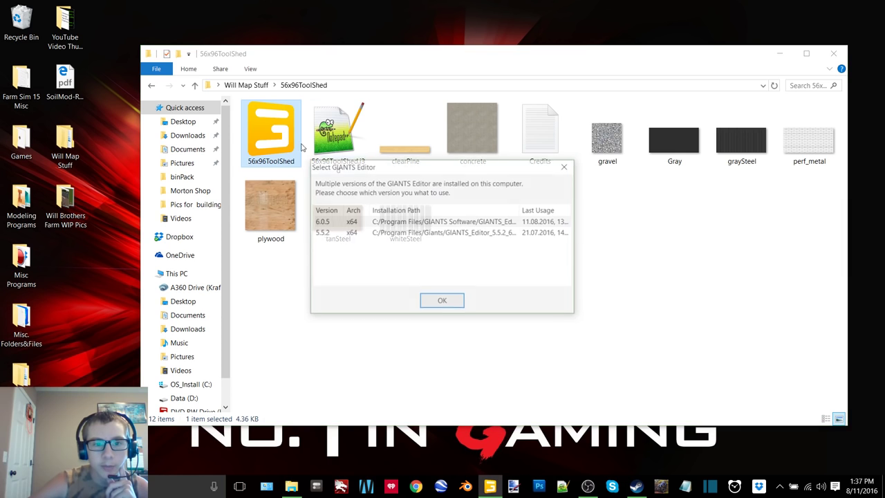
double_click(427, 223)
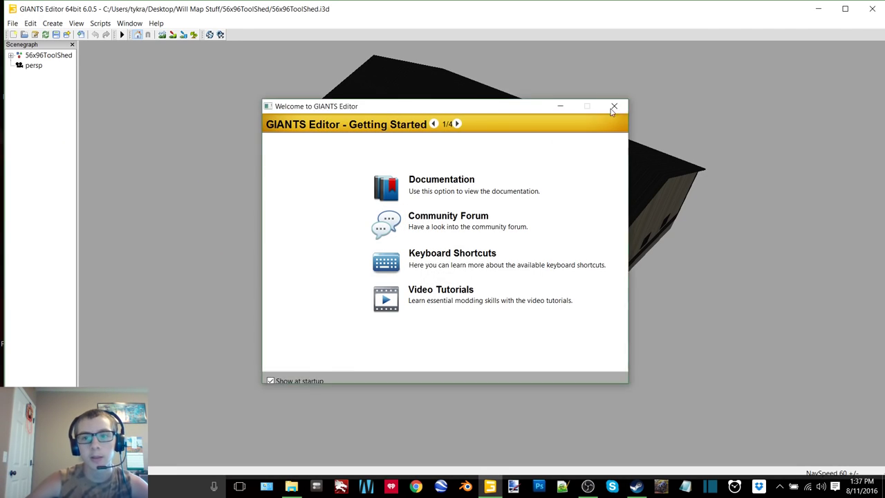
left_click(614, 106)
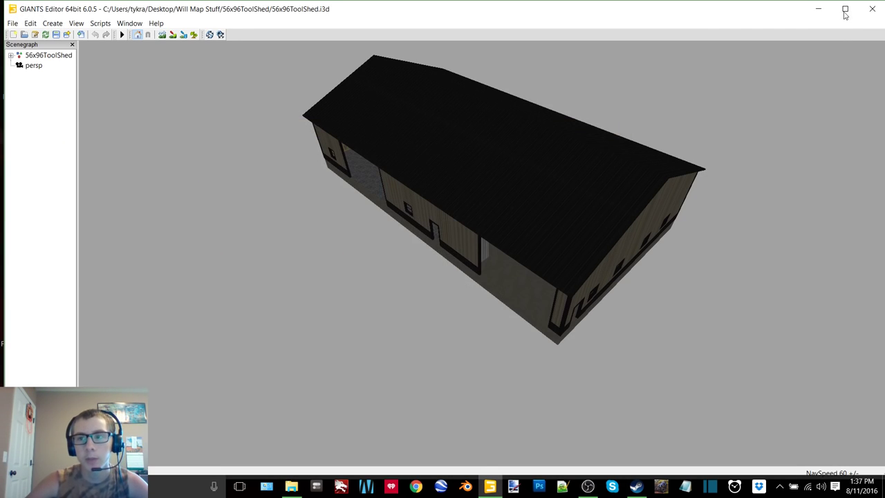
left_click(844, 11)
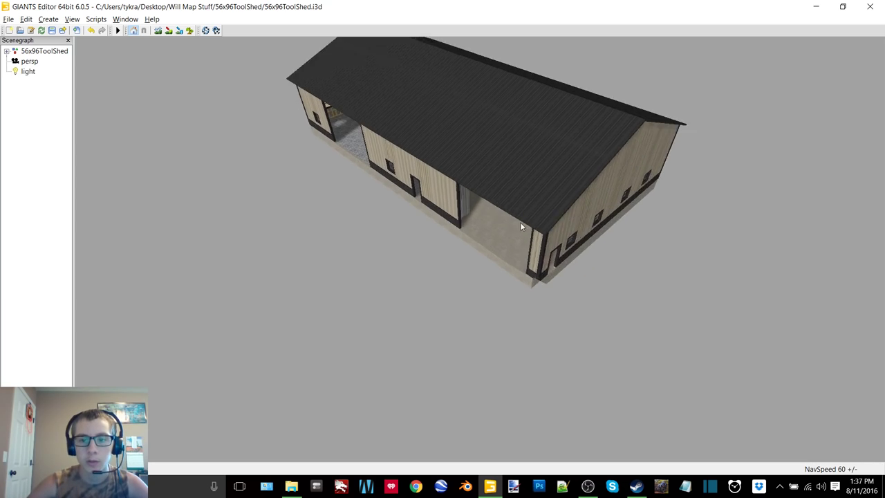
- Examine the tool shed's exterior, closing in on the corner between the large door opening and the wall with the row of windows
middle_click_drag(522, 226, 516, 214, "alt")
scroll(515, 214, "up", 5)
left_click_drag(529, 208, 489, 184, "alt")
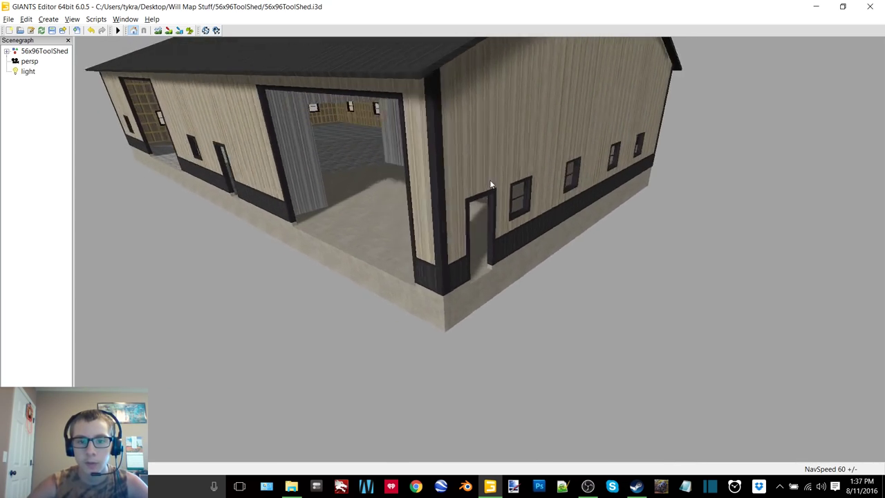
right_click_drag(491, 186, 512, 215)
right_click_drag(435, 201, 475, 244)
key("w")
key("d")
key("s")
key("w")
key("d")
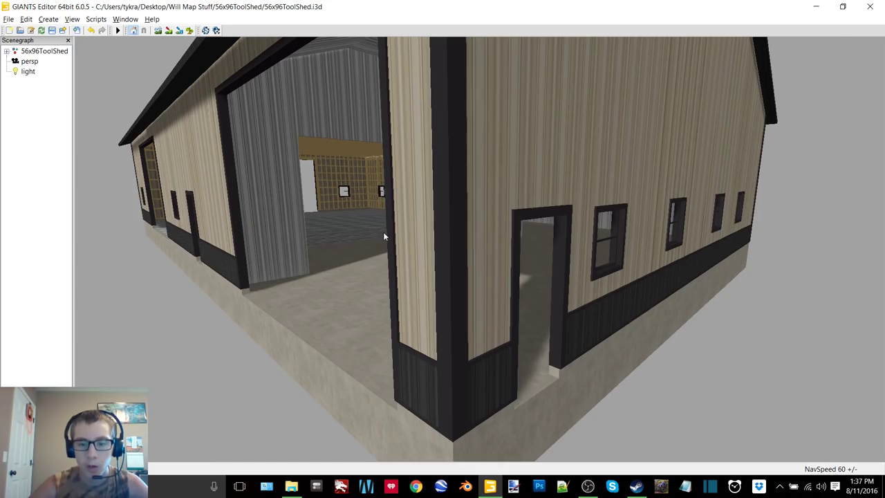
- Inspect the tool shed's interior and its other end from outside, and close the model without saving
right_click_drag(385, 236, 370, 223)
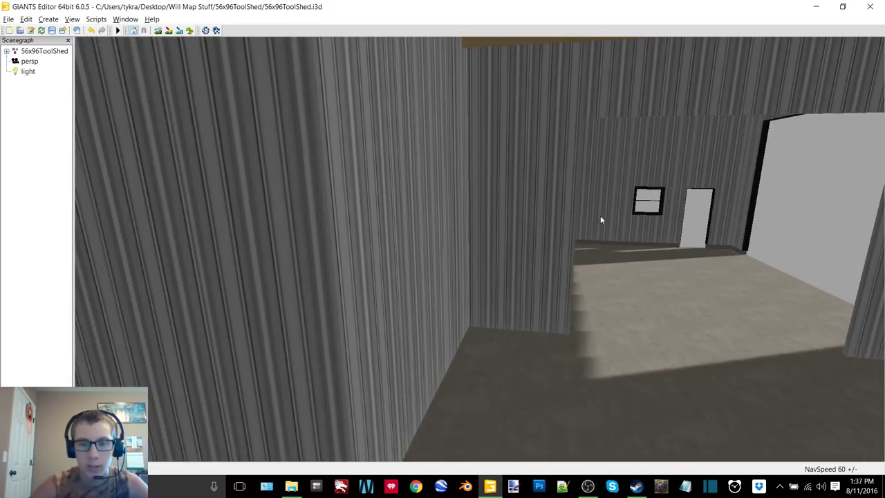
right_click_drag(600, 216, 494, 220)
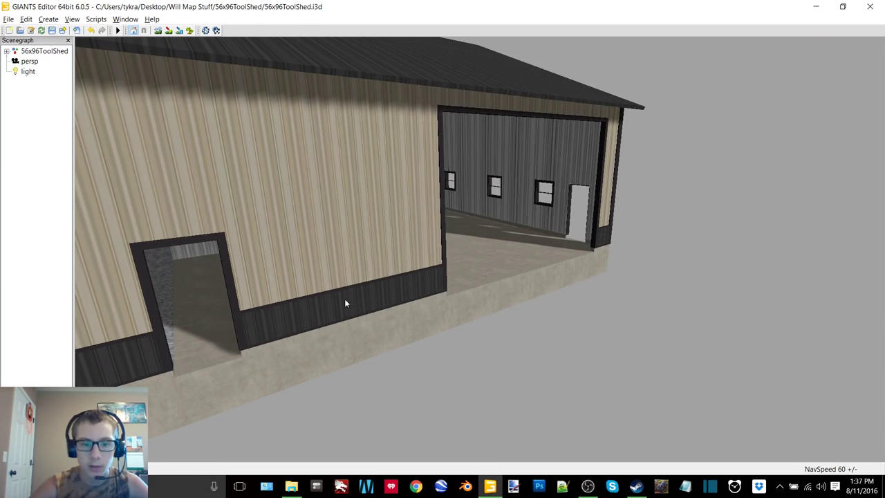
scroll(469, 196, "down", 1)
left_click_drag(468, 196, 385, 176, "alt")
scroll(385, 176, "down", 5)
middle_click_drag(414, 199, 446, 205, "alt")
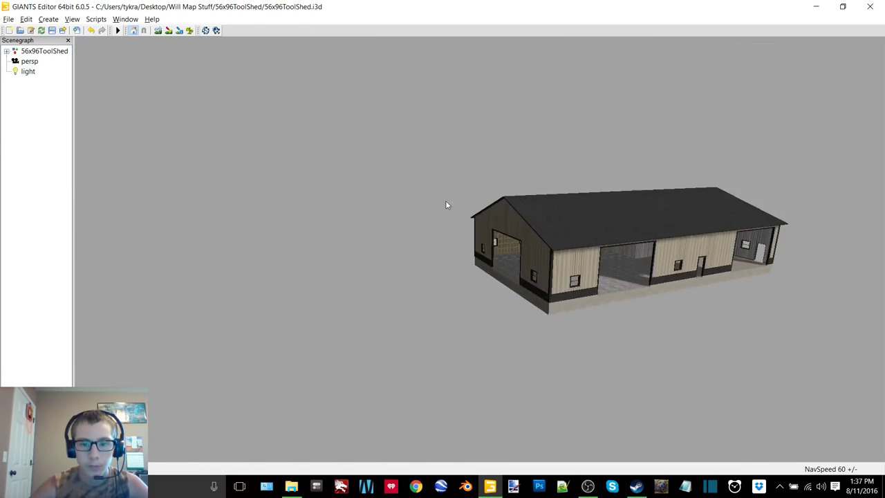
mouse_move(446, 205)
right_mouse_down()
mouse_move(436, 198)
mouse_move(498, 196)
mouse_move(494, 203)
mouse_move(408, 206)
mouse_move(436, 210)
right_mouse_up()
left_click(868, 11)
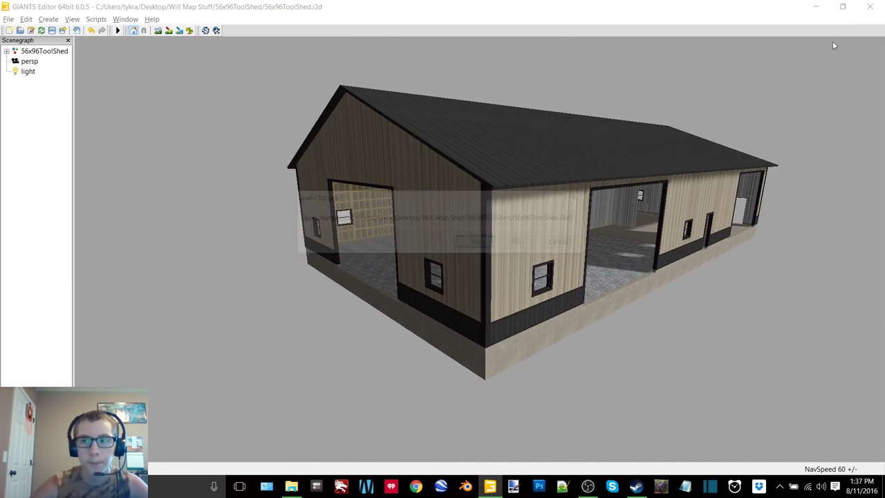
left_click(517, 241)
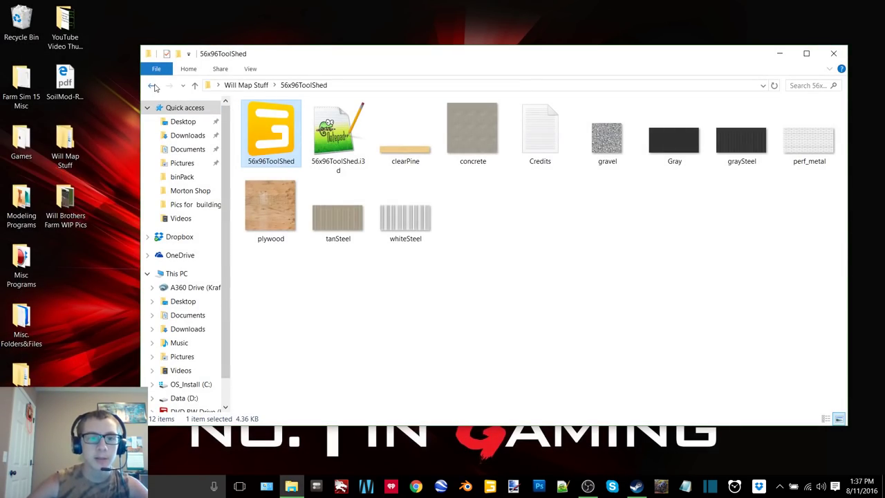
- Open the GranaryAndCornCrib model from the Will Map Stuff folder in GIANTS Editor 6.0.5
left_click(153, 86)
double_click(309, 146)
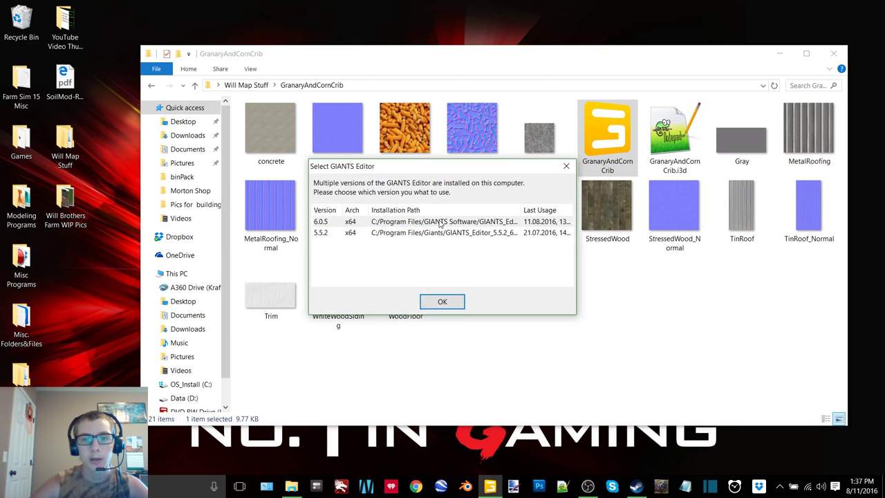
left_click(441, 301)
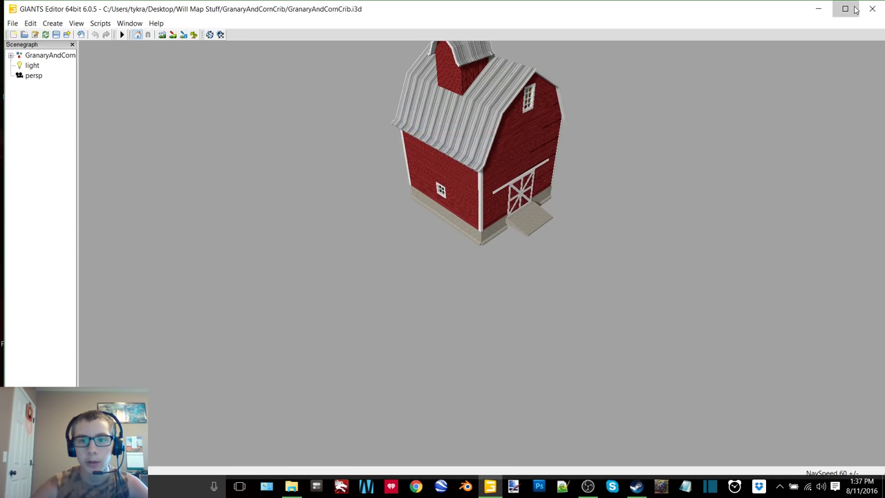
- Examine the granary's exterior, closing in on the white-trimmed door and the concrete ramp
left_click(856, 9)
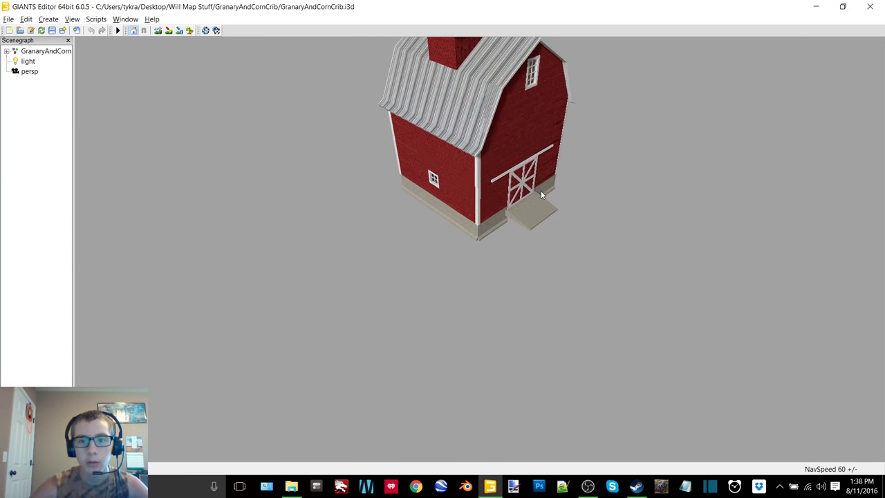
scroll(546, 181, "up", 5)
left_click_drag(551, 170, 410, 166, "alt")
scroll(439, 172, "up", 6)
scroll(513, 150, "down", 2)
scroll(513, 150, "down", 2)
middle_click_drag(409, 170, 521, 217)
scroll(521, 213, "down", 3)
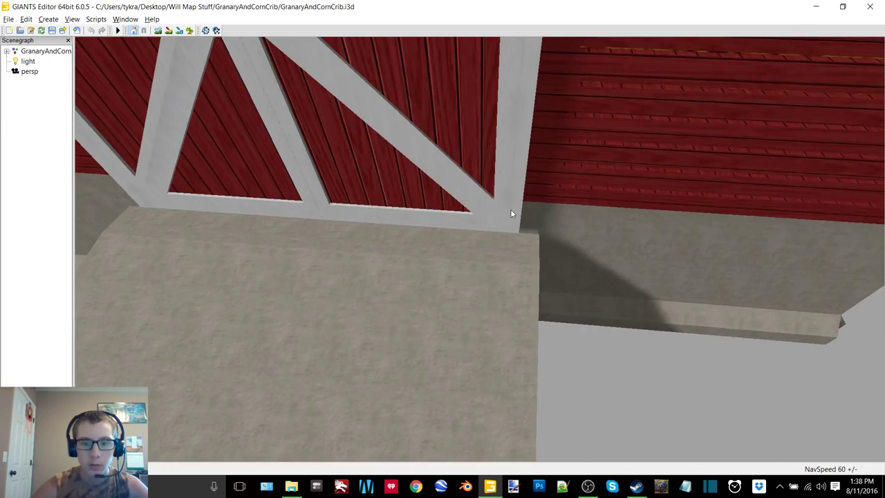
- Inspect the granary's interior, including the corn pile and the slatted crib walls, and close the model without saving
left_click_drag(510, 209, 506, 195, "alt")
scroll(500, 197, "up", 3)
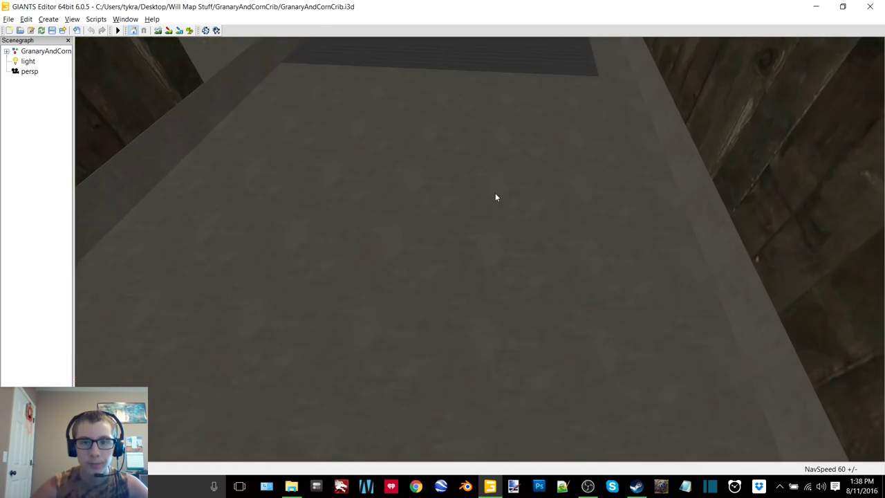
middle_click_drag(495, 198, 349, 309, "alt")
scroll(479, 199, "up", 2)
scroll(459, 201, "up", 2)
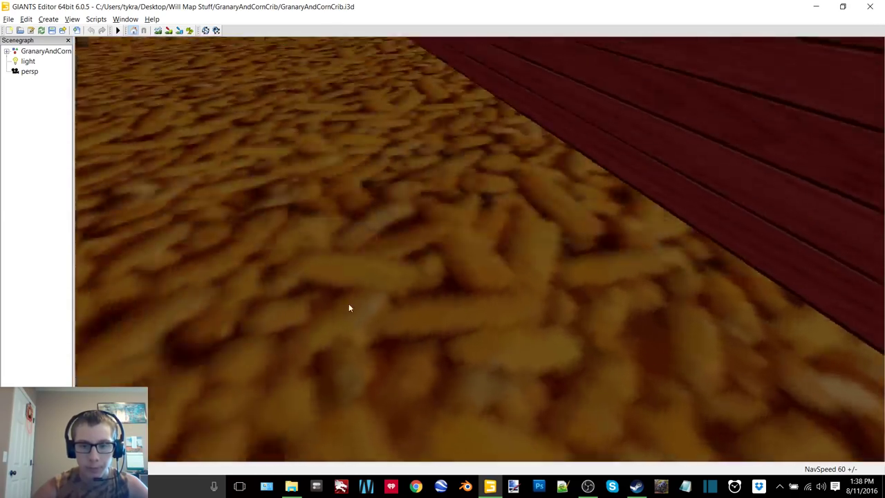
left_click_drag(348, 304, 364, 278, "alt")
scroll(364, 276, "up", 3)
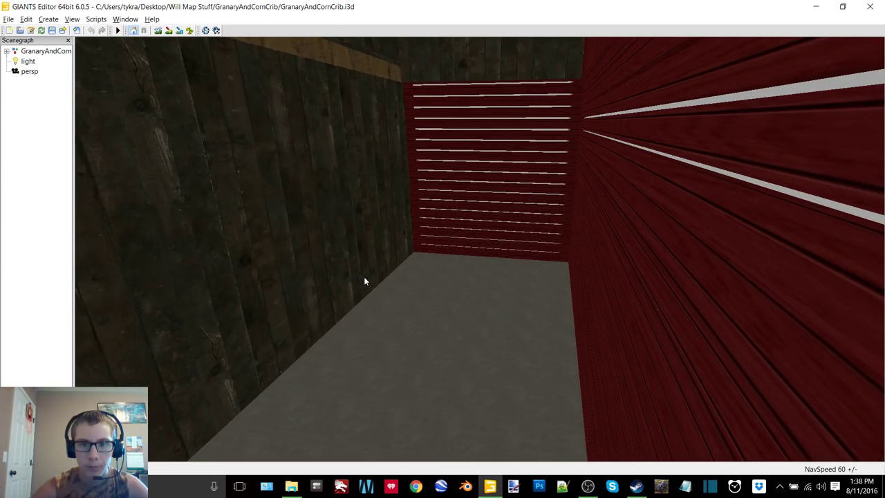
scroll(364, 278, "down", 3)
middle_click_drag(364, 284, 712, 72)
left_click(869, 6)
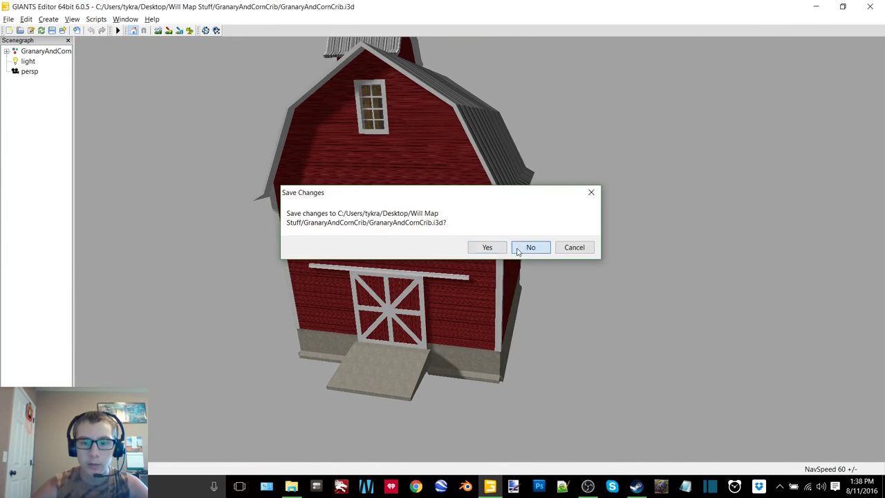
left_click(527, 246)
- Open the evergreen model from the Evergreen folder inside Will Map Stuff's New folder in GIANTS Editor 6.0.5, dismissing the welcome window
left_click(152, 87)
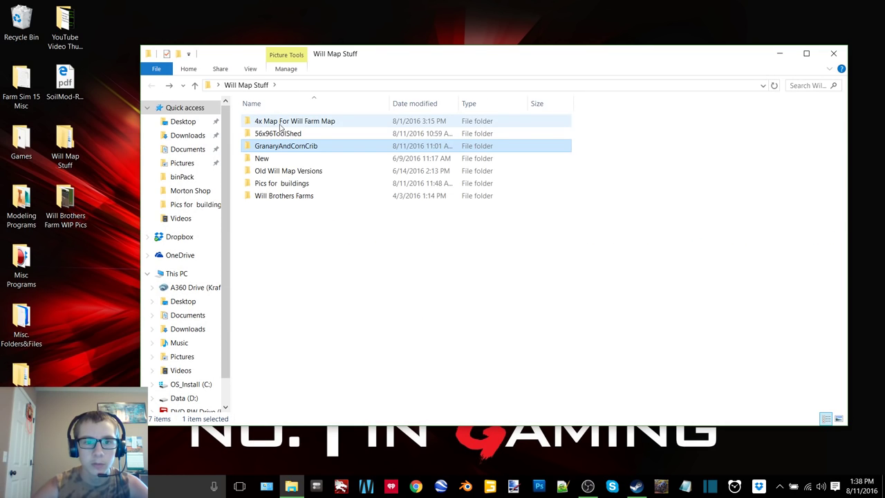
double_click(305, 159)
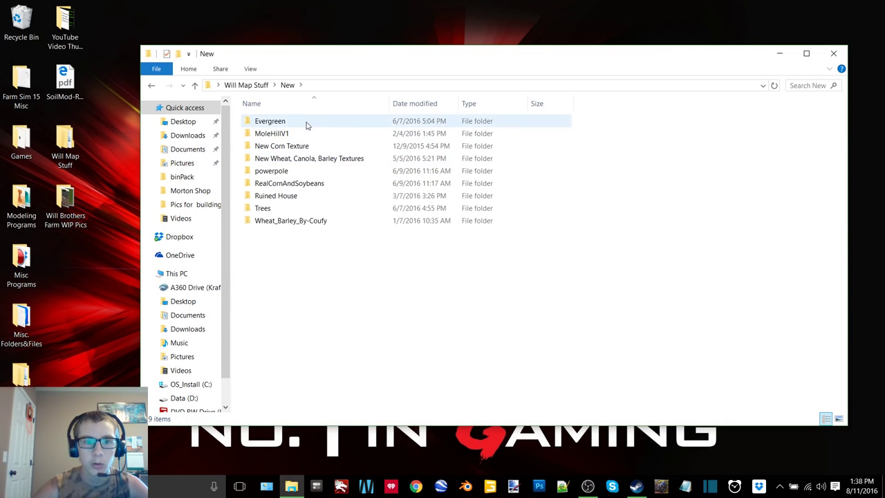
double_click(308, 123)
double_click(275, 135)
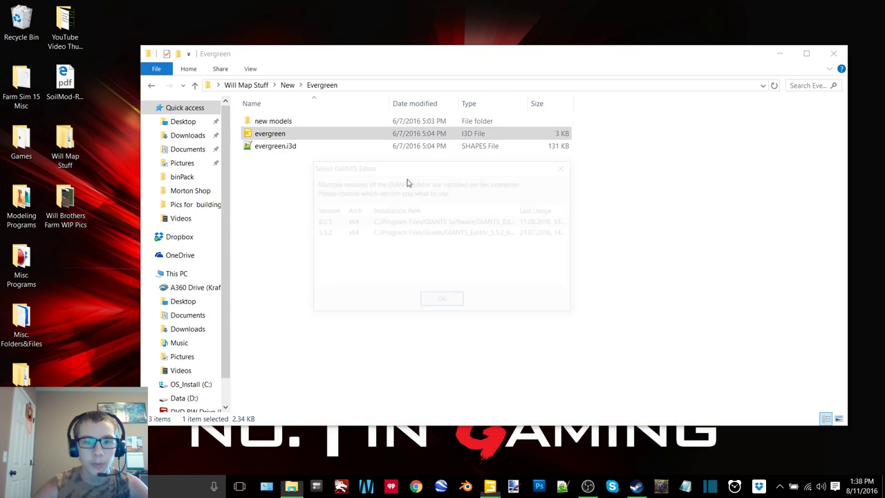
double_click(443, 225)
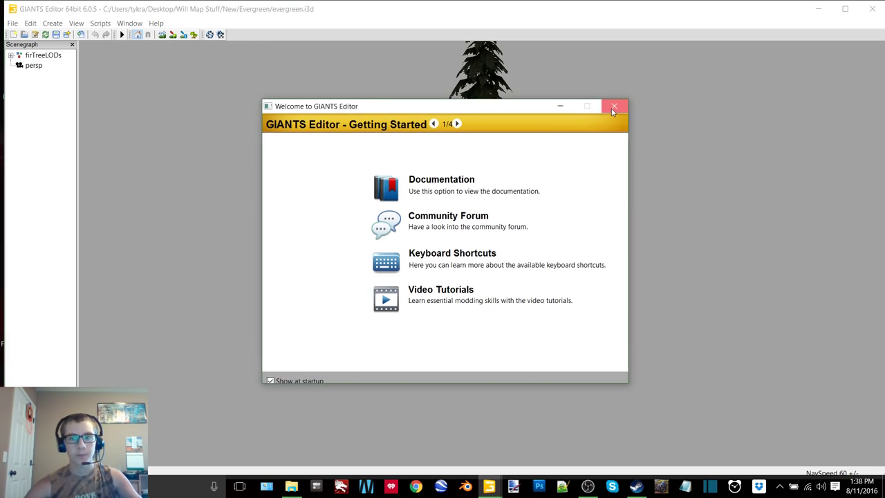
left_click(614, 107)
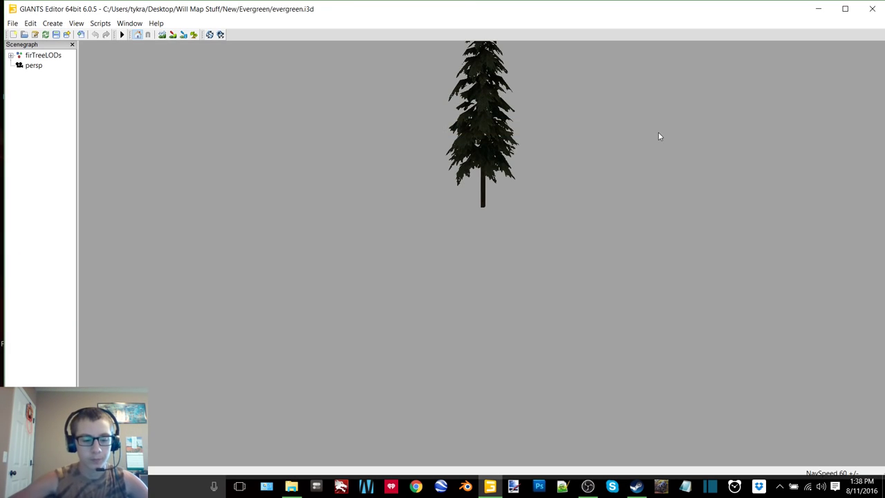
- Add a light to the scene, examine the full evergreen tree, and close the model without saving
middle_click_drag(662, 125, 469, 161)
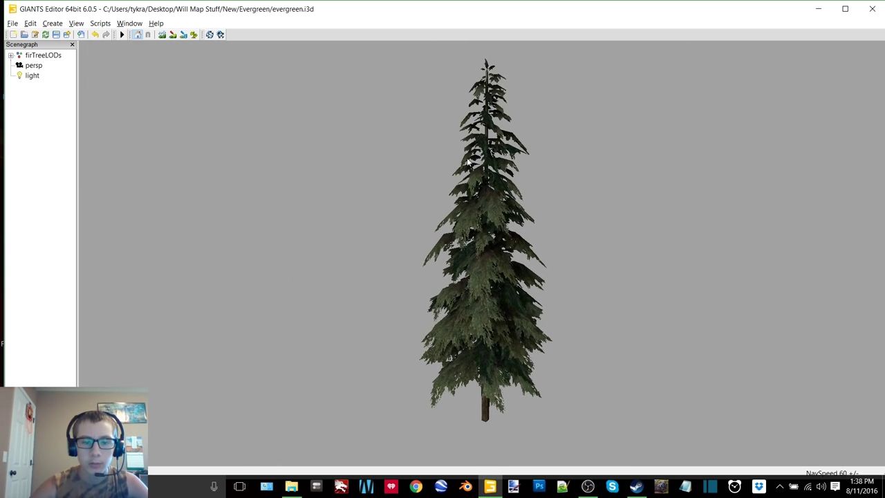
left_click(54, 55)
left_click(55, 80)
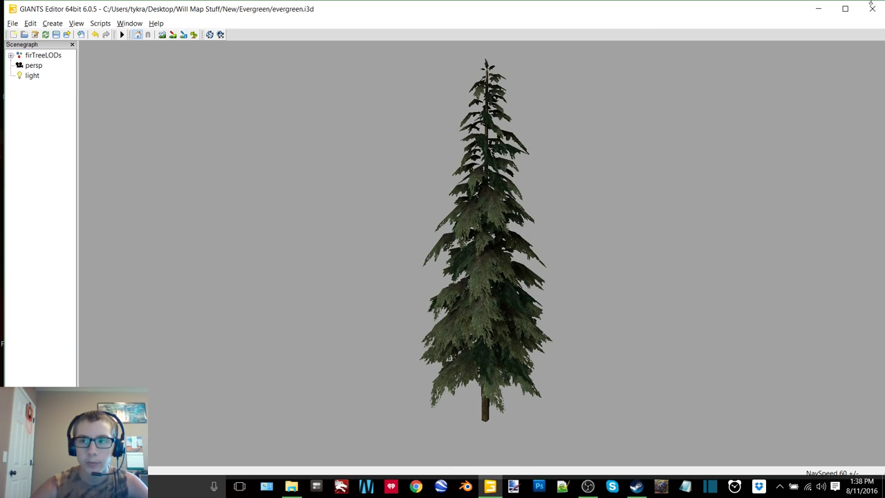
left_click(874, 8)
left_click(519, 246)
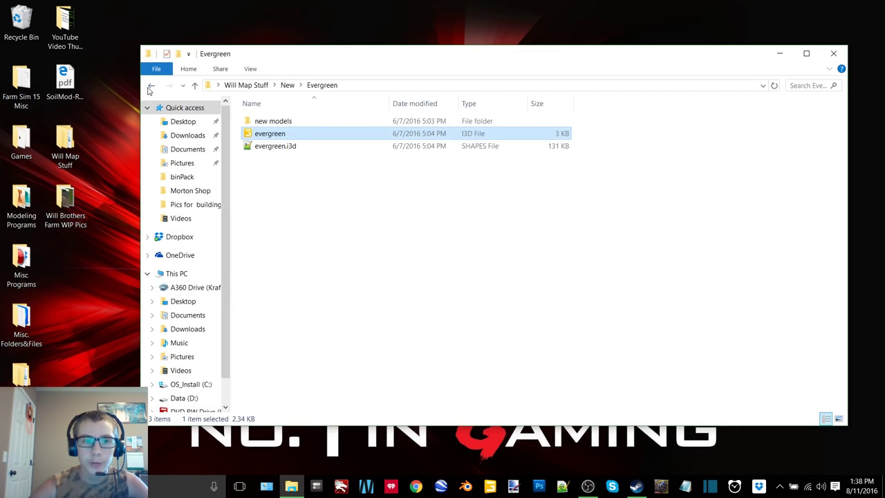
- Open the mole_hill model from the MoleHillV1 folder in GIANTS Editor 6.0.5 and maximize the editor window
left_click(151, 85)
double_click(330, 133)
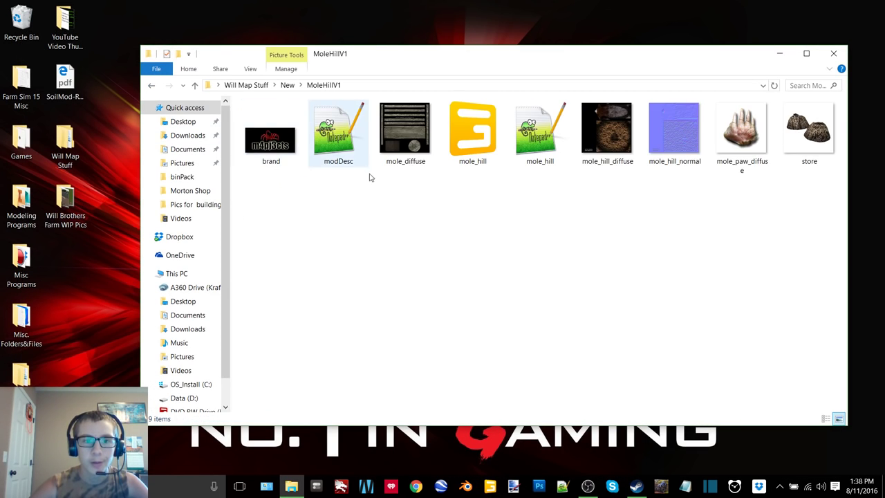
double_click(483, 141)
double_click(430, 224)
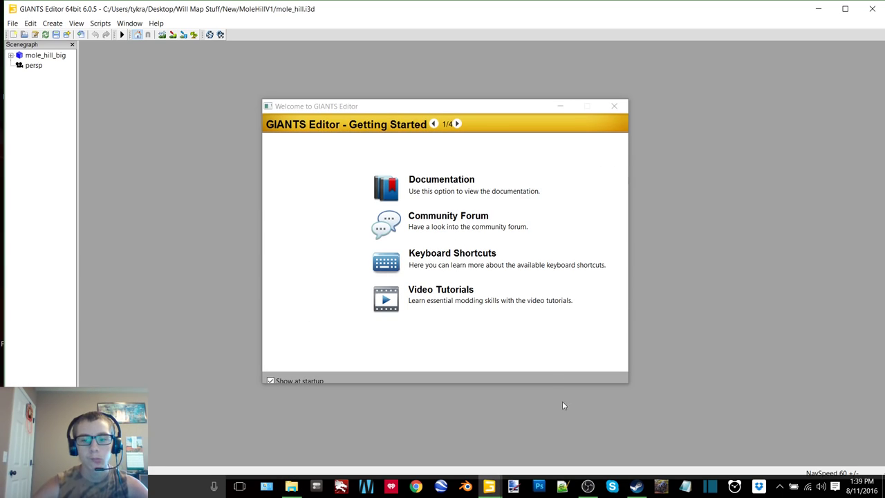
left_click(589, 488)
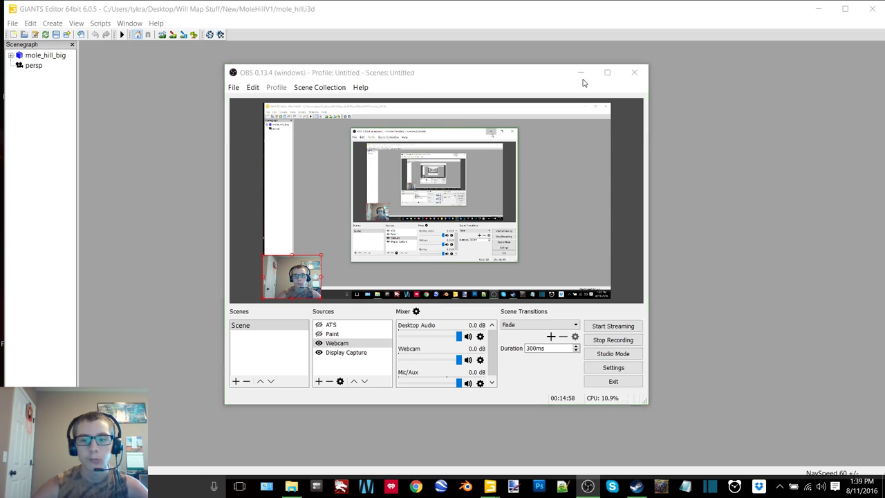
left_click(581, 73)
left_click(616, 104)
left_click(856, 14)
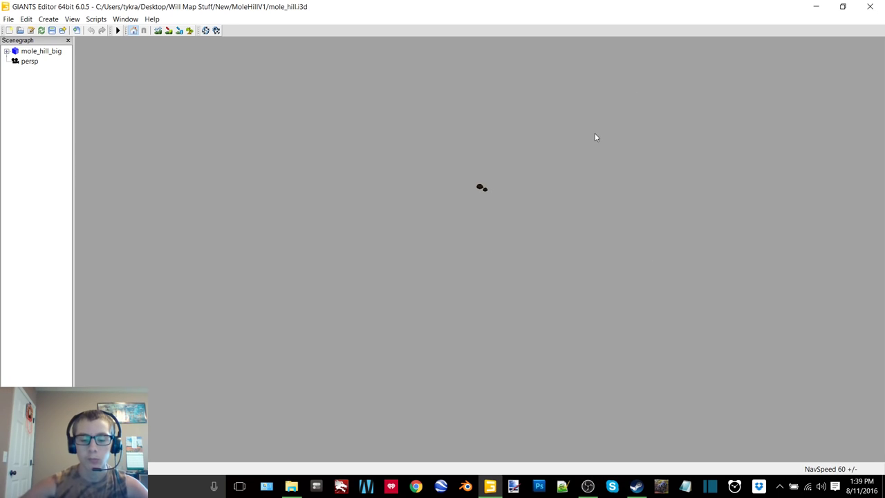
- Add a light to the scene and raise the mole out of the larger mole hill
scroll(466, 170, "up", 3)
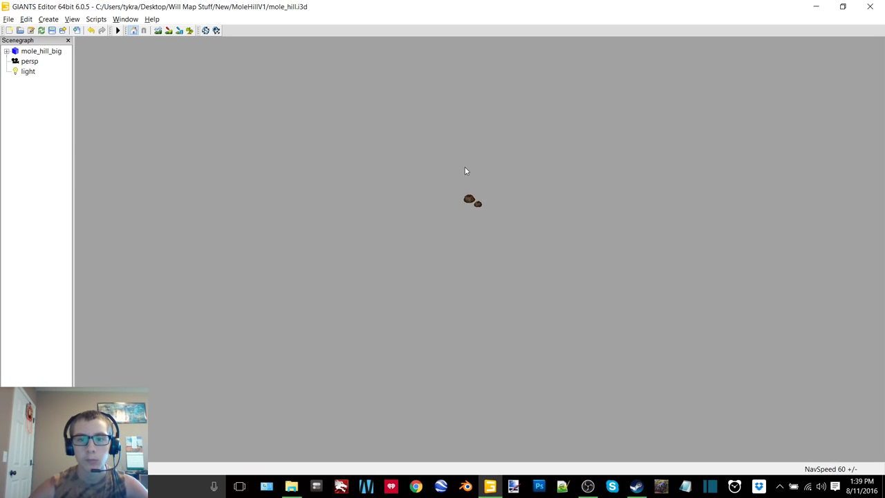
scroll(484, 166, "up", 6)
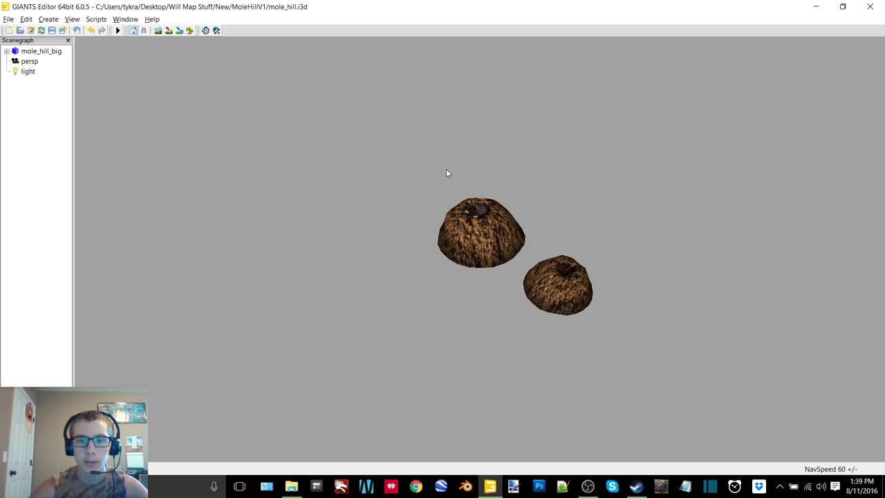
scroll(453, 166, "down", 2)
left_click(463, 148)
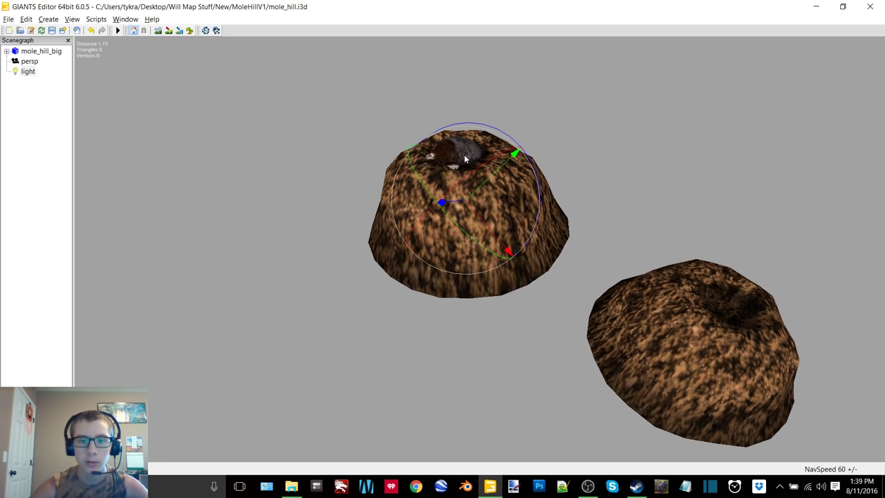
left_click(52, 54)
left_click(38, 72)
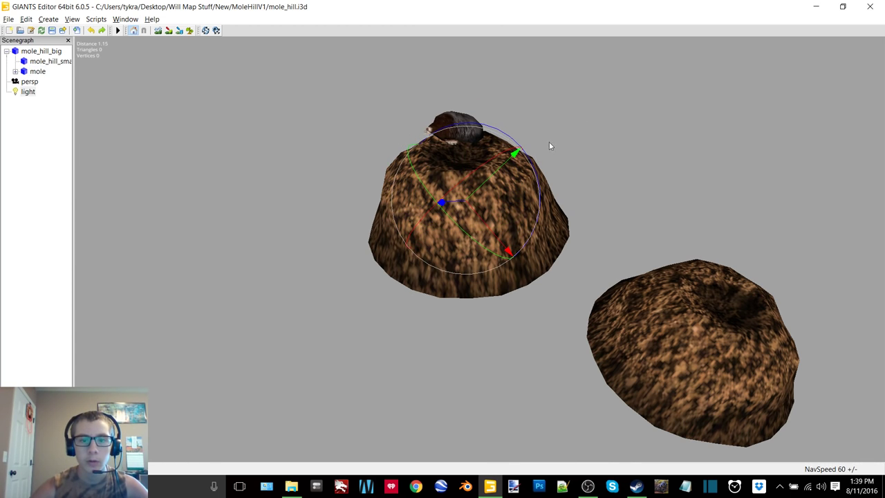
- Examine the raised mole and the mole hill up close, and close the model without saving
scroll(350, 127, "up", 3)
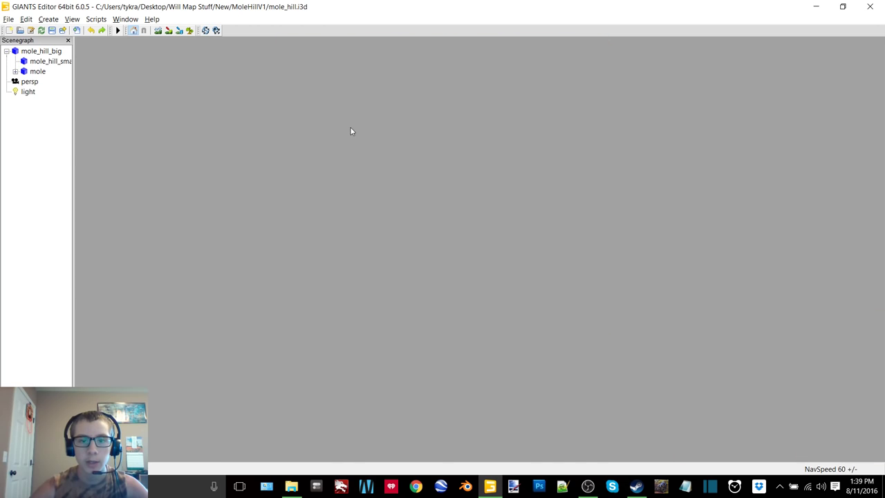
scroll(350, 127, "down", 4)
left_click_drag(348, 127, 356, 121, "alt")
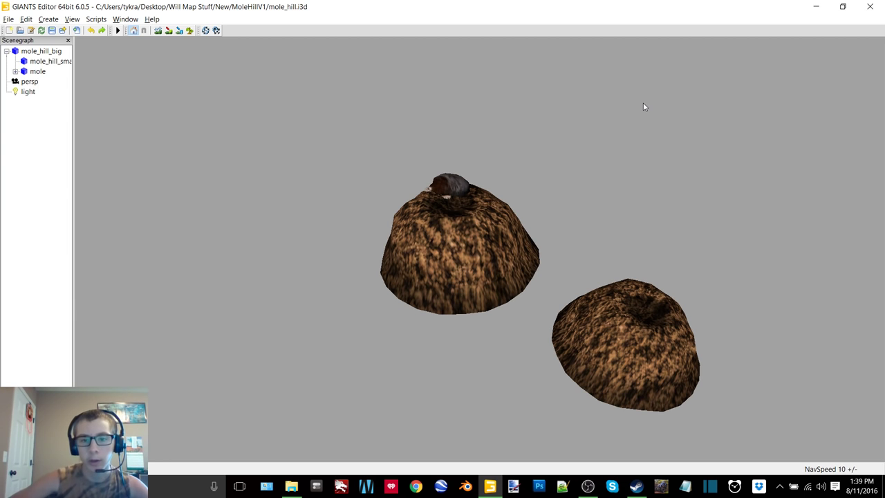
scroll(553, 162, "up", 5)
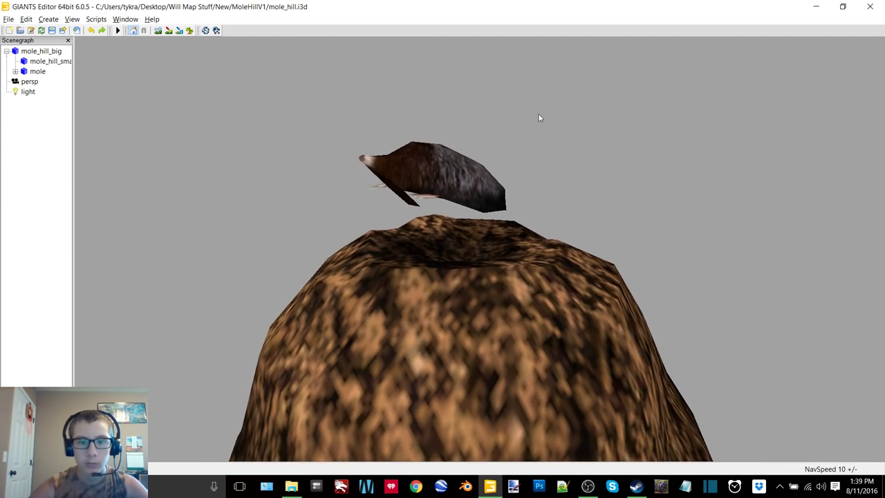
left_click_drag(541, 118, 541, 172, "alt")
left_click(873, 7)
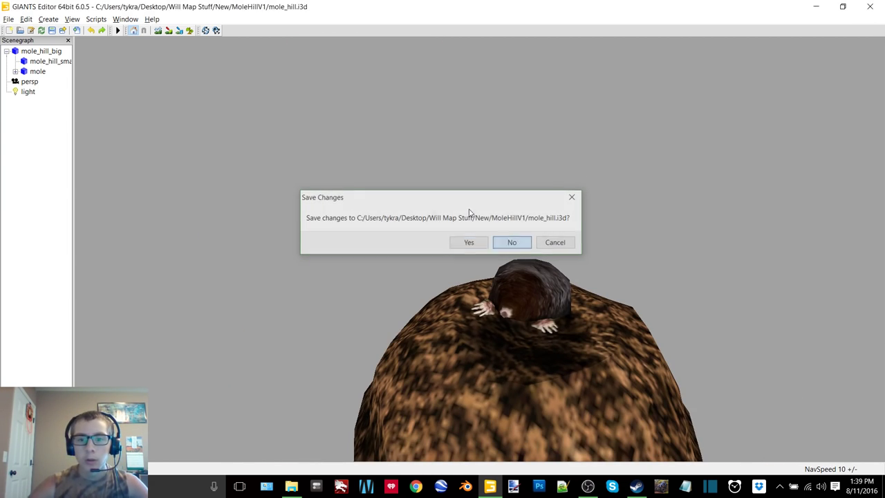
left_click(512, 242)
- Check the maize textures in the New Corn Texture folder's Texturen subfolder and delete the New Corn Texture folder
left_click(150, 86)
double_click(314, 145)
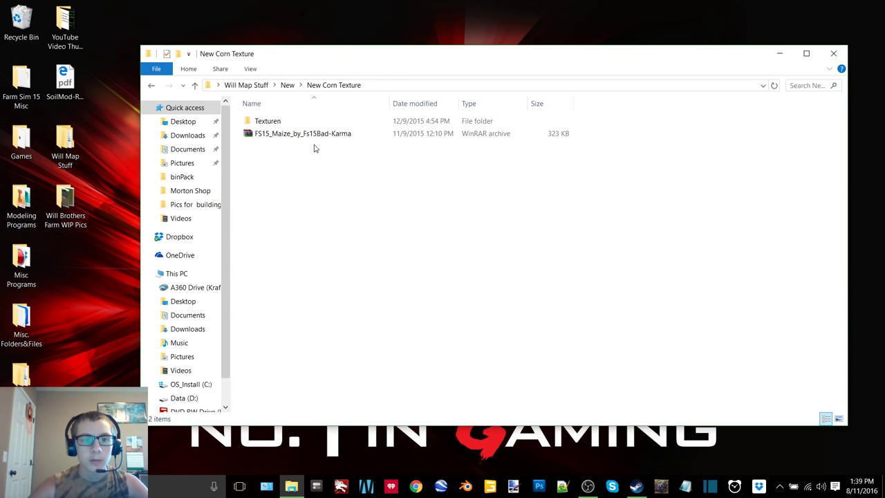
double_click(287, 126)
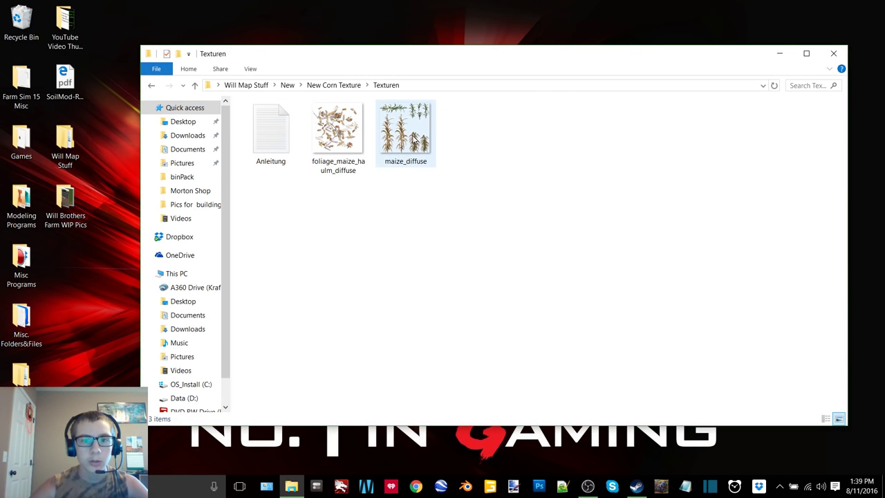
double_click(150, 87)
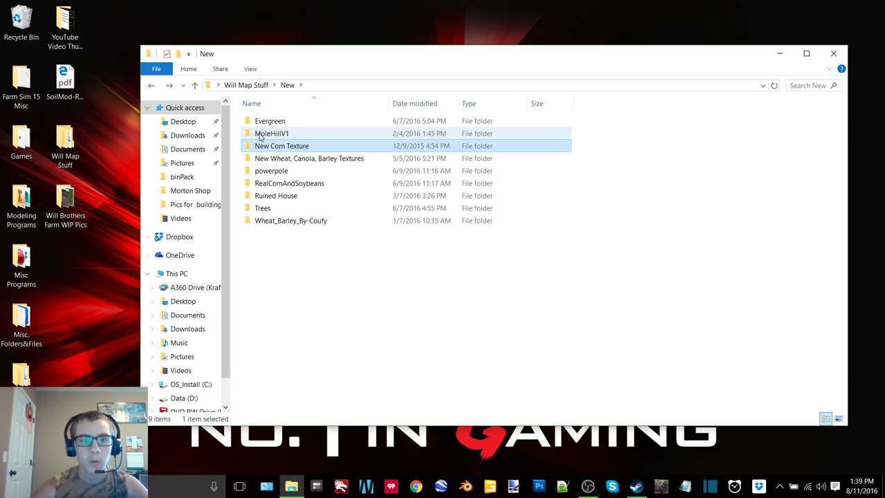
right_click(290, 150)
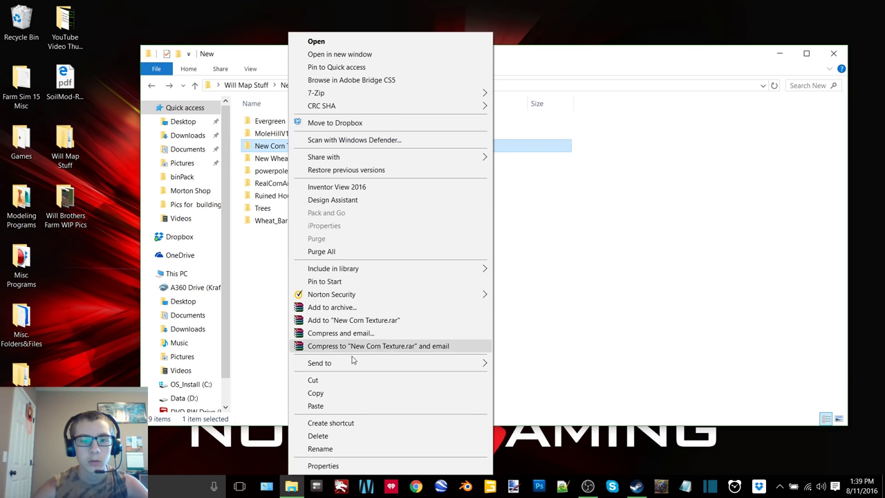
left_click(317, 436)
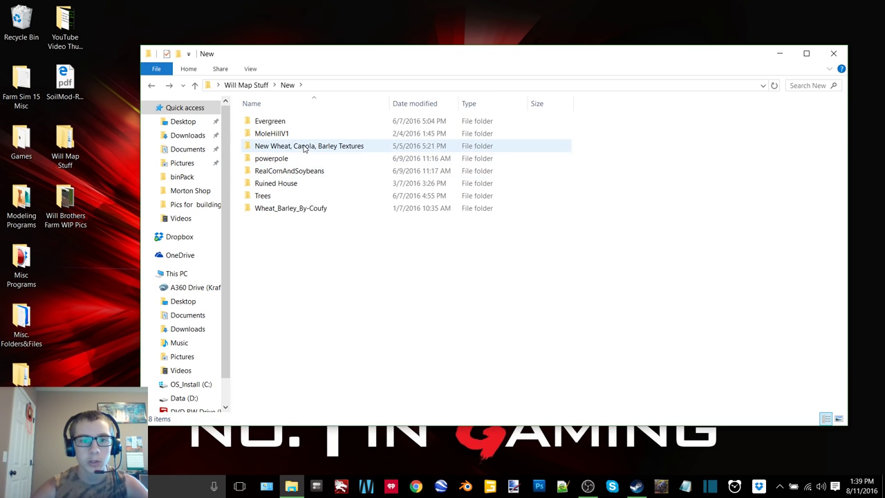
- Look through the New Wheat, Canola, Barley Textures folder and open the poles model from the powerpole folder in GIANTS Editor 6.0.5
double_click(304, 147)
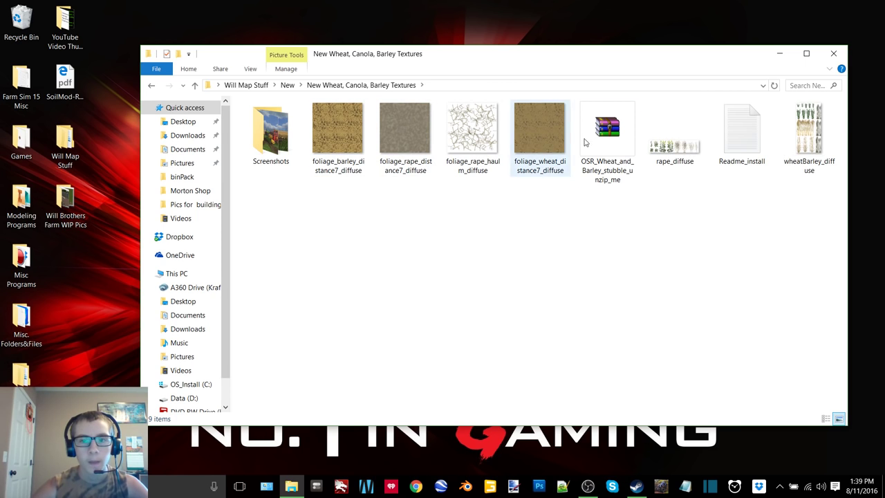
left_click(151, 85)
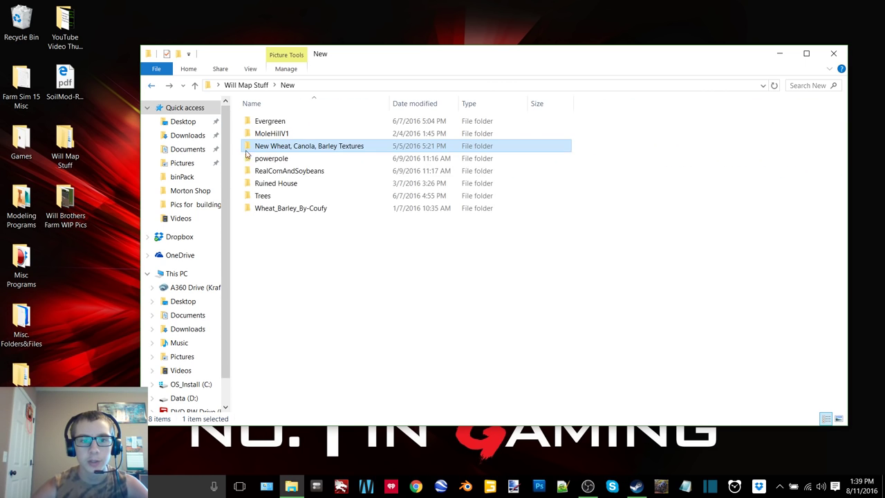
double_click(352, 159)
double_click(263, 146)
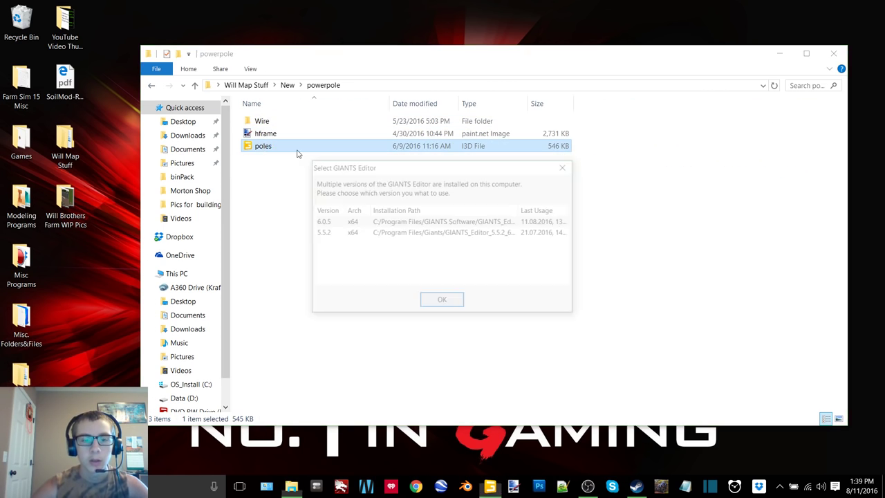
double_click(411, 228)
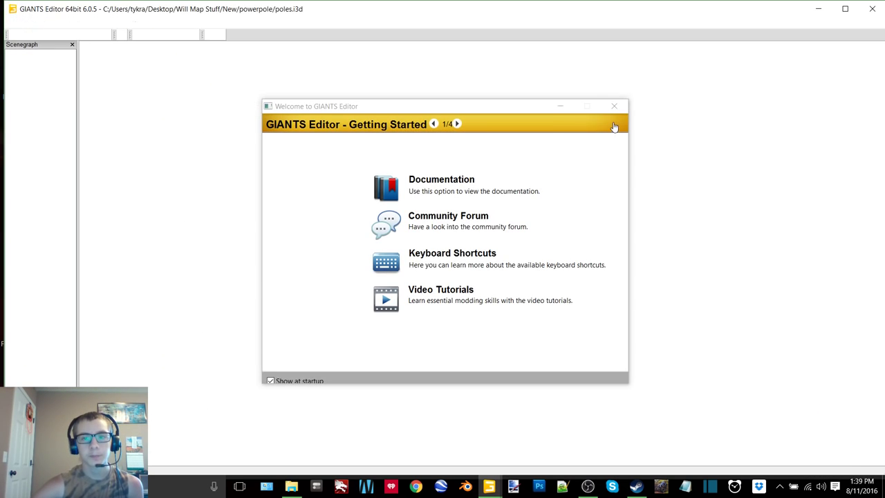
- Light the poles scene and examine the wooden power pole, its crossbar and the hanging wires from several angles
left_click(615, 107)
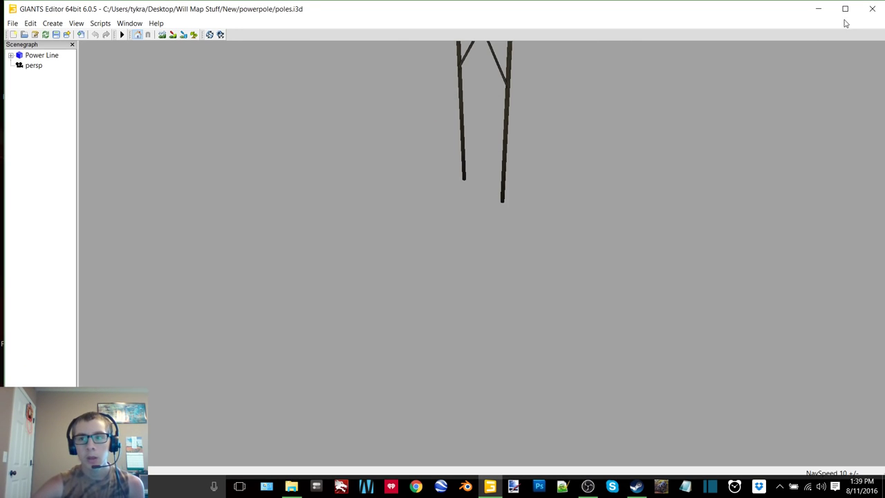
left_click(845, 8)
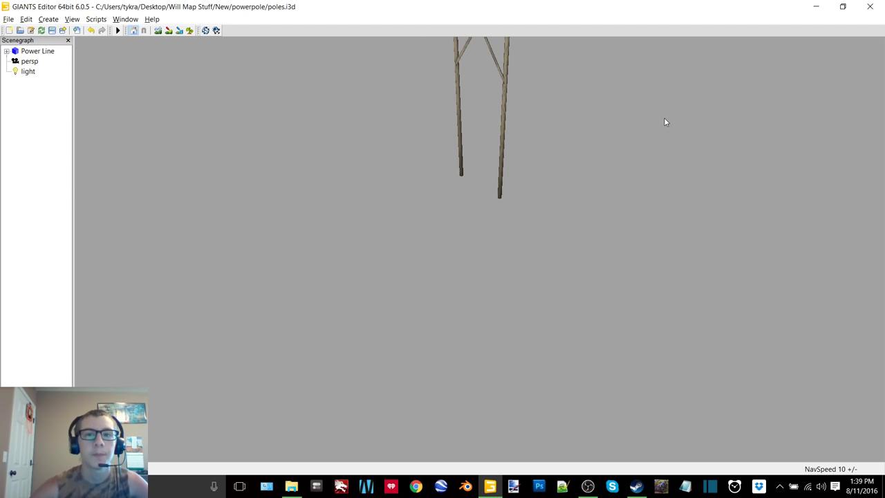
left_click_drag(525, 168, 538, 137, "alt")
middle_click_drag(454, 151, 450, 151, "alt")
right_click_drag(396, 171, 520, 129, "alt")
middle_click_drag(411, 161, 451, 199, "alt")
mouse_move(419, 200)
right_mouse_down("alt")
mouse_move(455, 182)
mouse_move(422, 198)
right_mouse_up("alt")
right_click_drag(488, 201, 423, 209)
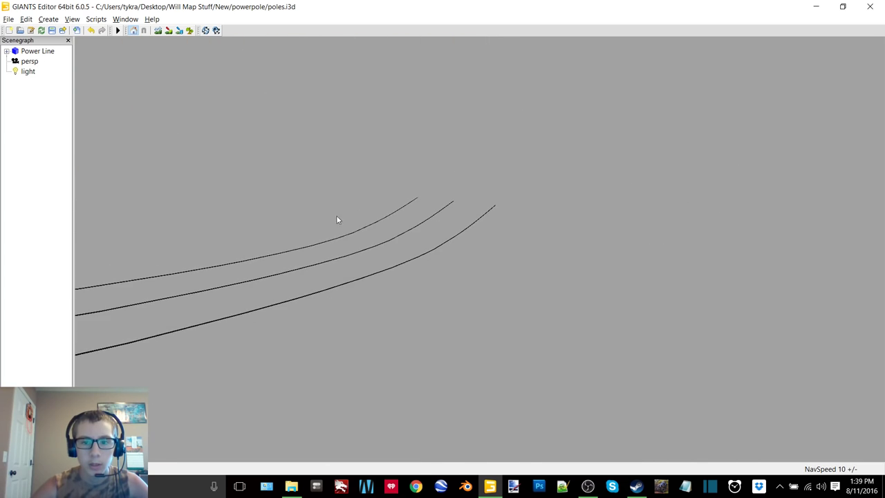
left_click_drag(441, 155, 310, 175, "alt")
middle_click_drag(310, 175, 472, 205, "alt")
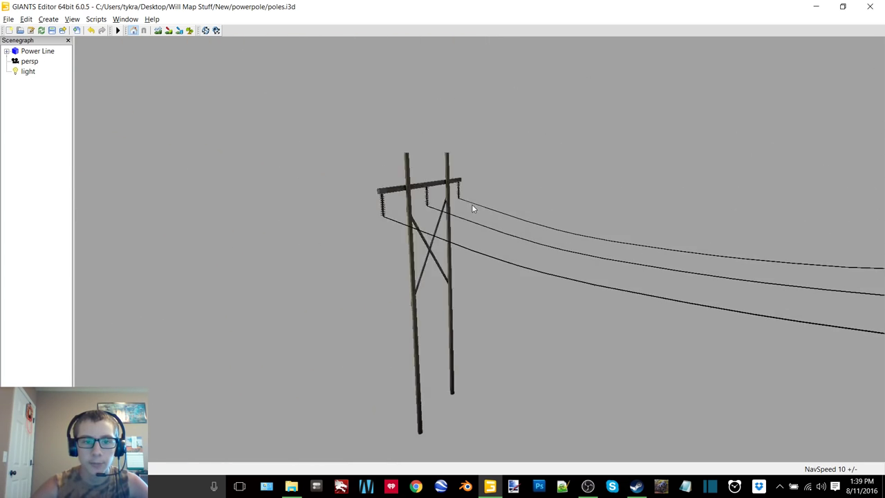
right_click_drag(422, 187, 392, 199, "alt")
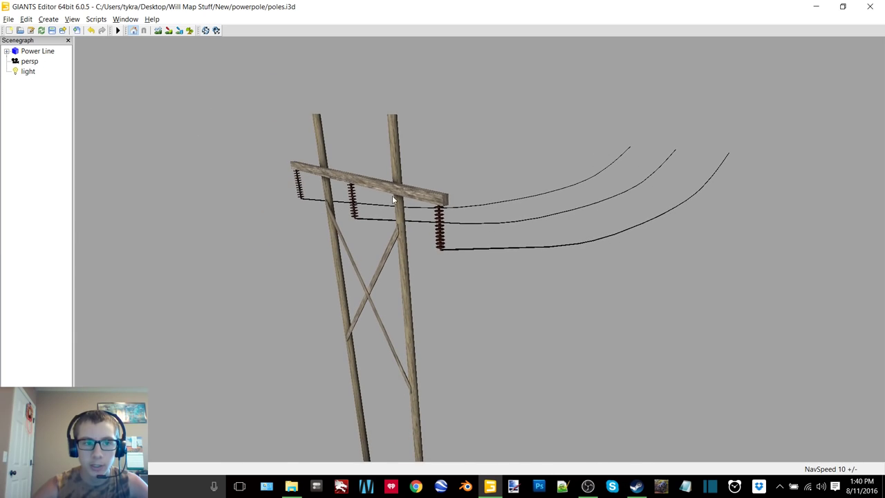
- Select the Power Line object, inspect its base and wire ends, close the model without saving and return to the New folder
left_click(38, 52)
right_click_drag(479, 170, 291, 186)
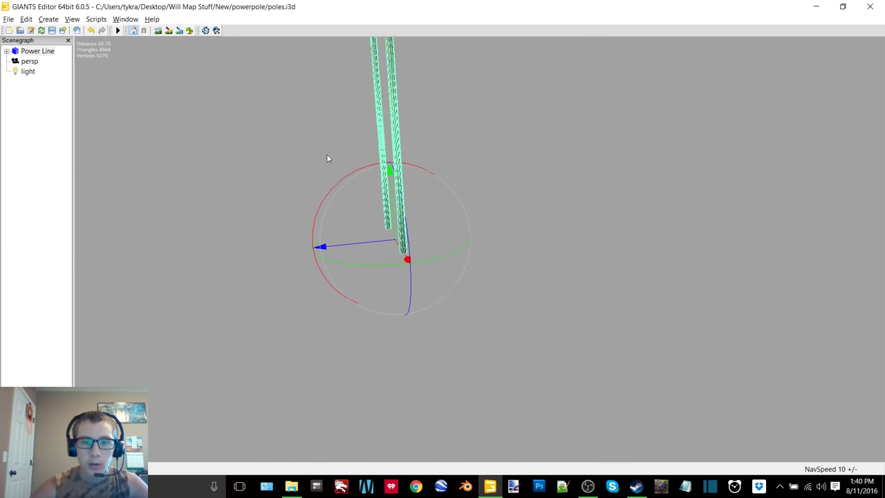
right_click_drag(328, 158, 351, 223)
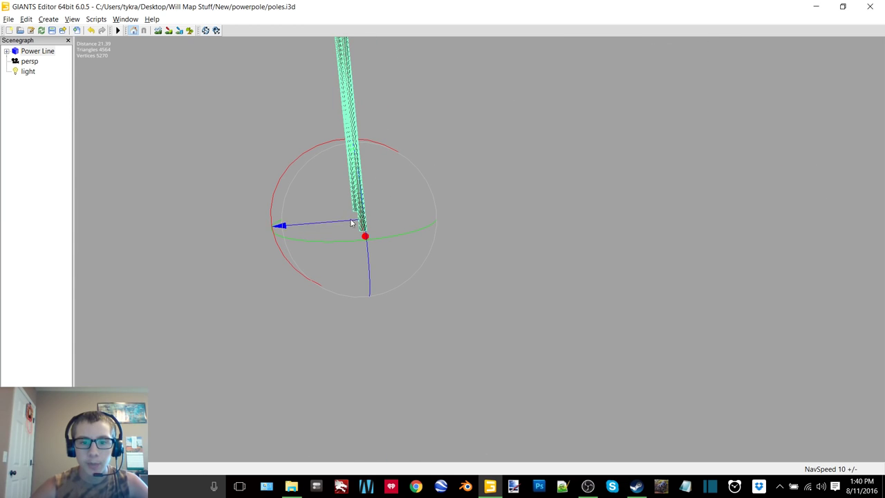
right_click_drag(474, 176, 760, 219)
left_click(495, 215)
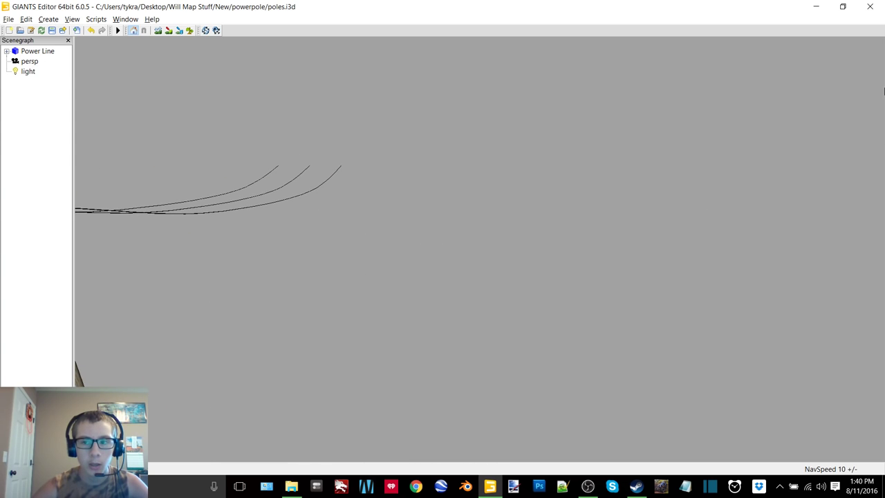
right_click_drag(617, 164, 805, 32)
left_click(869, 10)
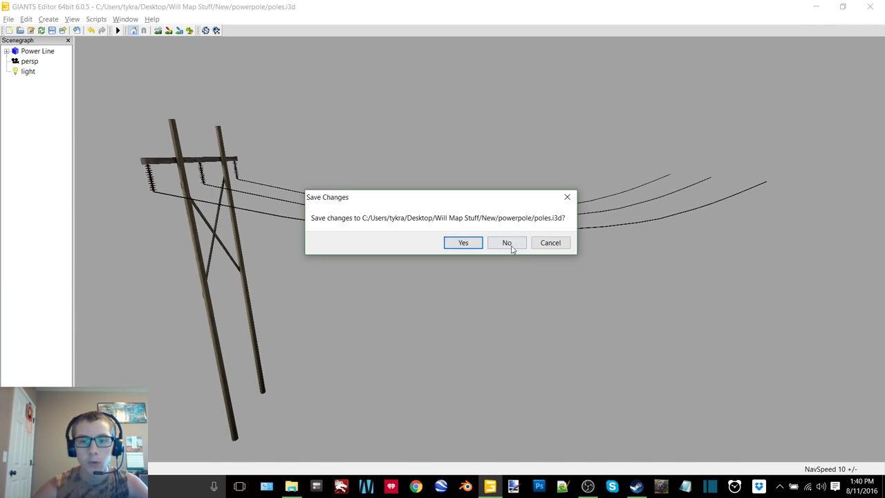
left_click(506, 243)
left_click(152, 87)
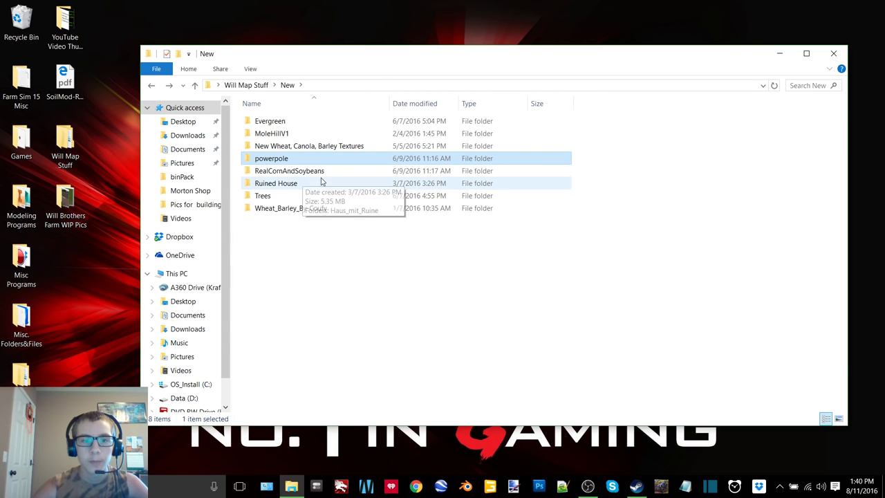
- Check the RealCornAndSoybeans folder and open the Haus_mit_Ruine model from the Ruined House folder in GIANTS Editor 6.0.5
double_click(312, 173)
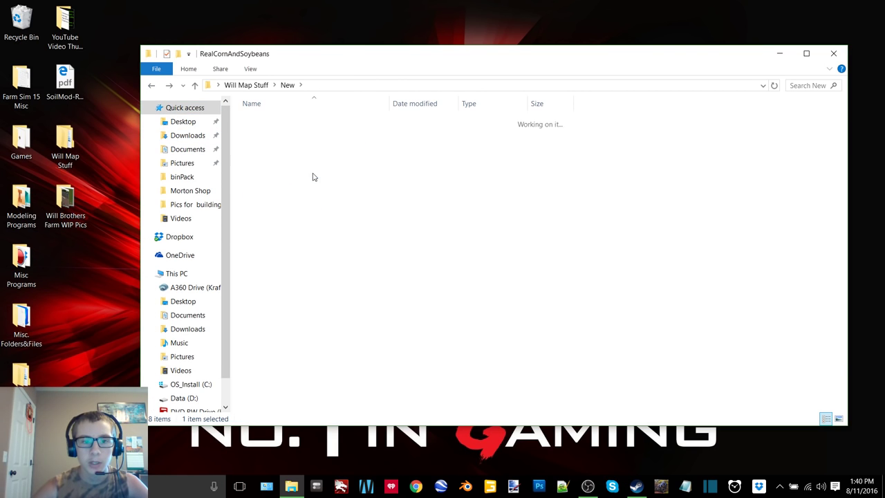
left_click(152, 84)
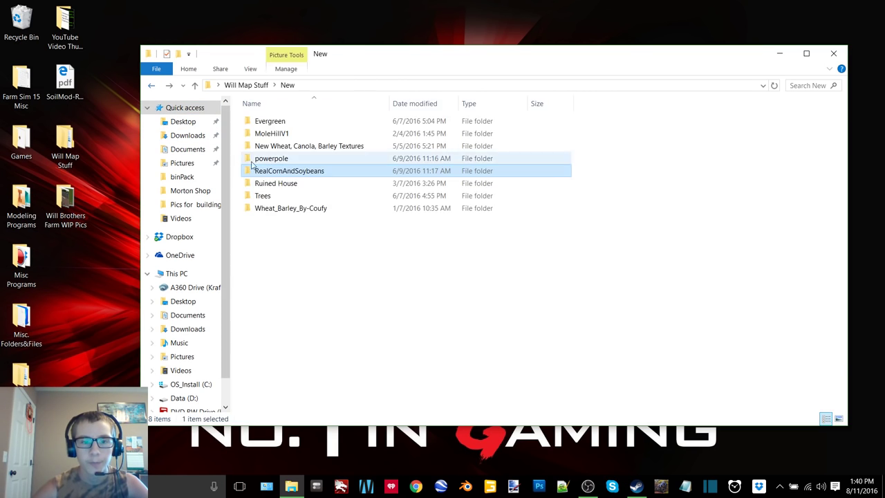
double_click(285, 182)
double_click(298, 128)
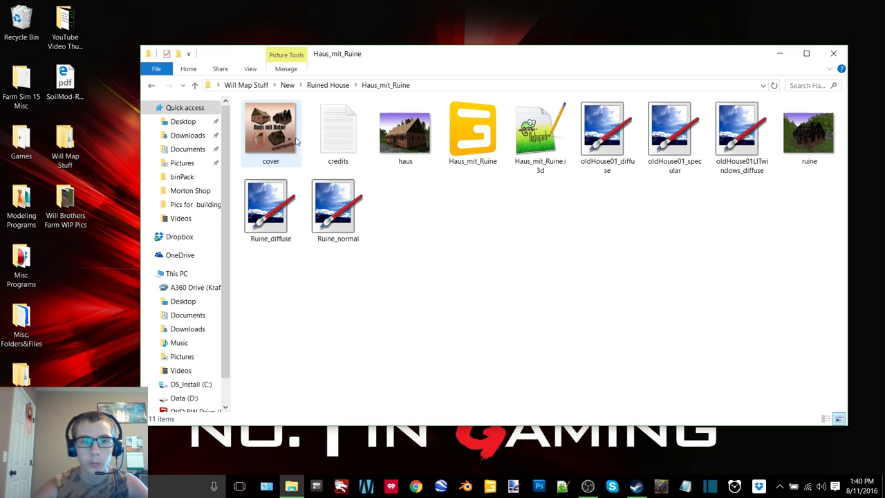
double_click(464, 224)
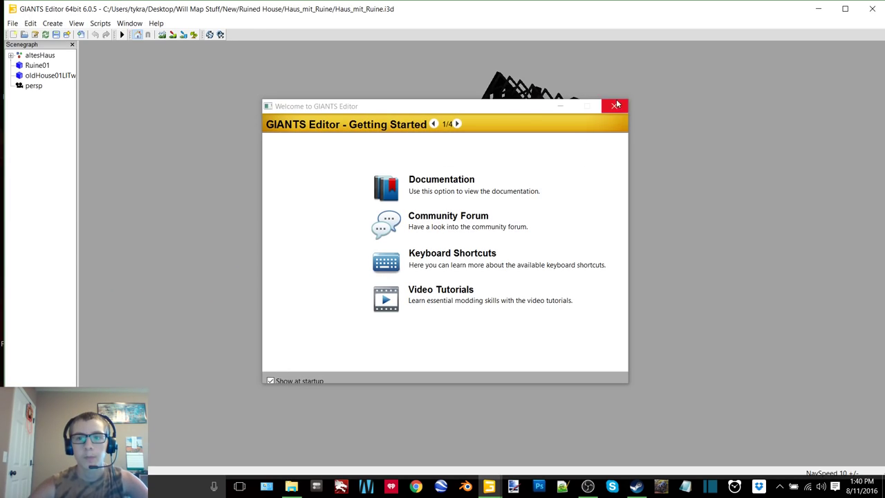
- Add a light to the house scene and examine the intact brick house from several angles
left_click(616, 101)
left_click(846, 10)
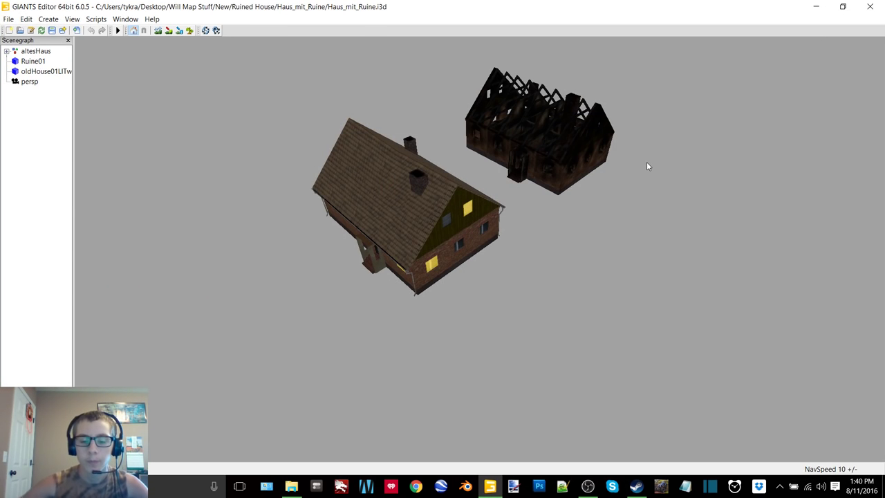
scroll(418, 247, "up", 8)
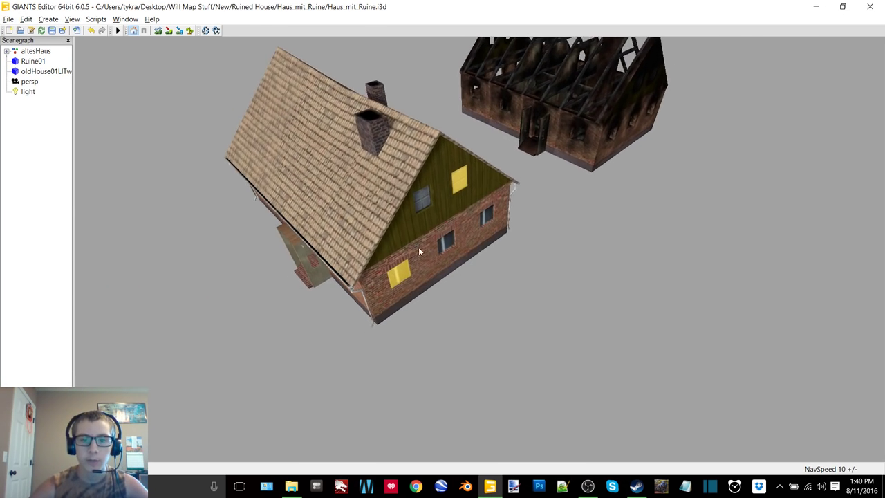
left_click_drag(460, 225, 454, 229, "alt")
scroll(508, 192, "up", 4)
scroll(508, 192, "down", 4)
middle_click_drag(507, 193, 430, 257, "alt")
scroll(494, 231, "up", 4)
left_click_drag(415, 223, 522, 203, "alt")
- Examine the burnt-out house inside and outside, and close the model without saving
scroll(341, 220, "up", 10)
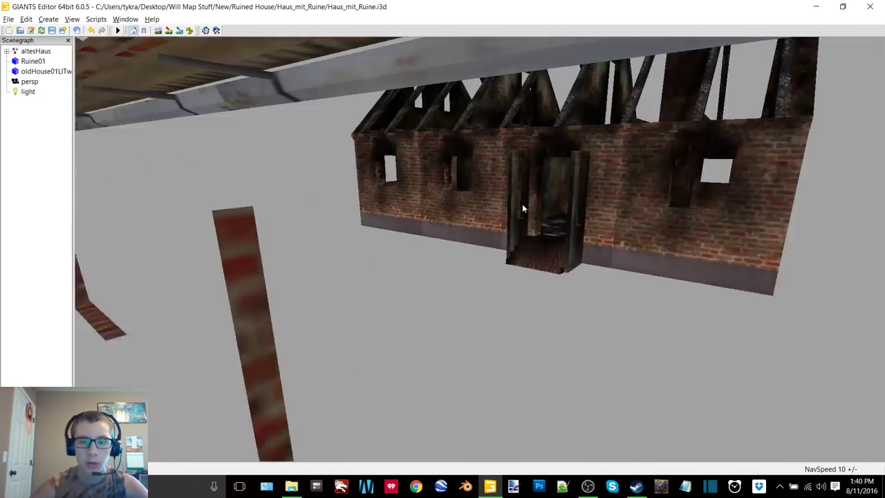
scroll(480, 215, "up", 10)
key("w")
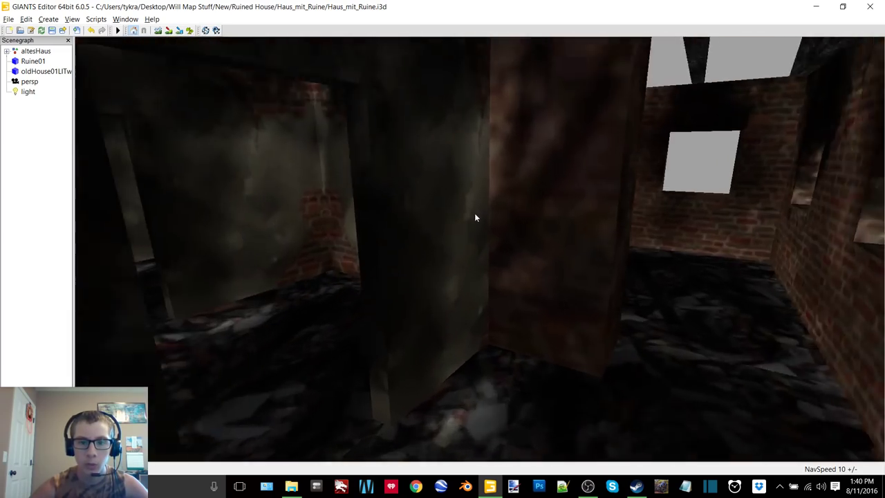
scroll(475, 216, "down", 10)
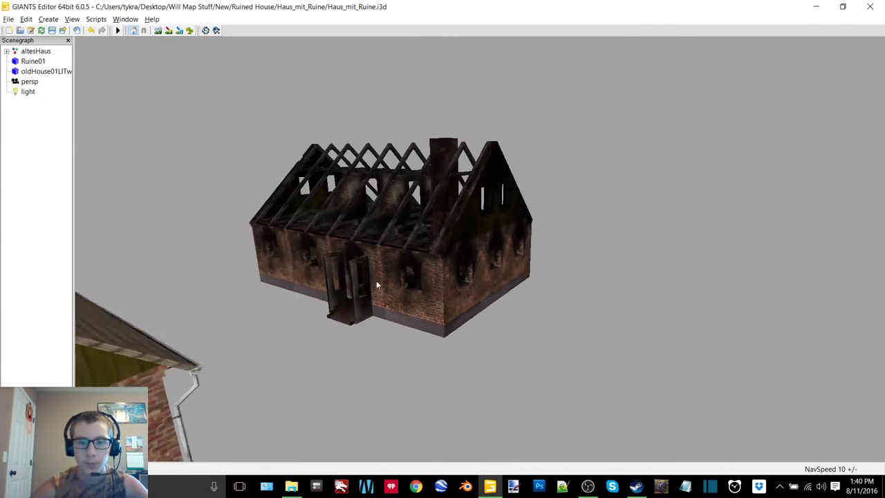
left_click_drag(376, 280, 378, 281, "alt")
scroll(377, 281, "up", 5)
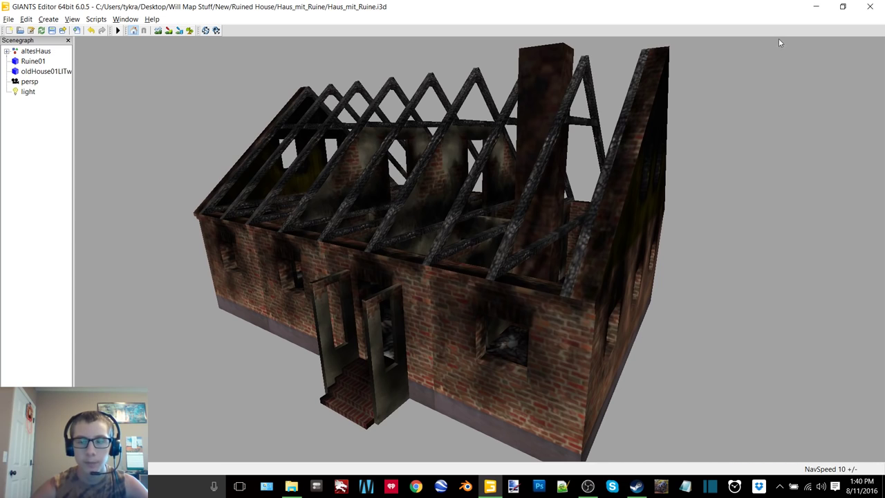
key("alt+F4")
left_click(530, 247)
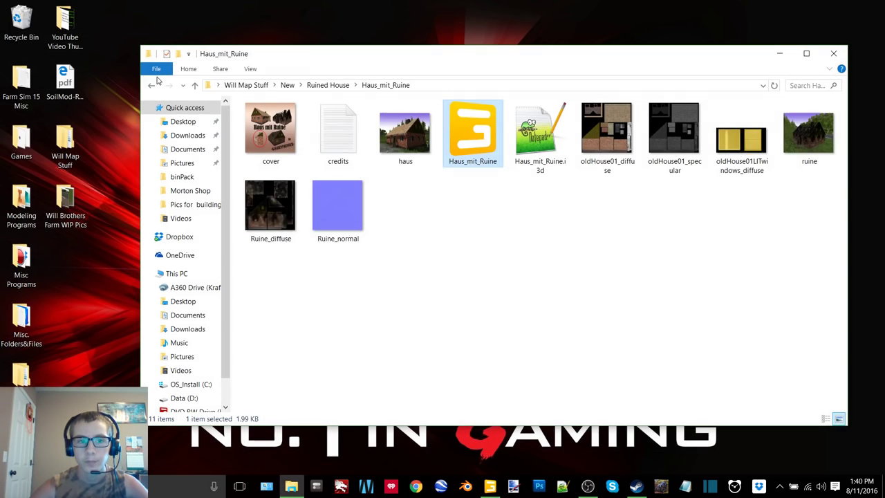
- Return to the New folder and open the tree model from the Trees folder in GIANTS Editor 6.0.5
left_click(152, 85)
double_click(280, 191)
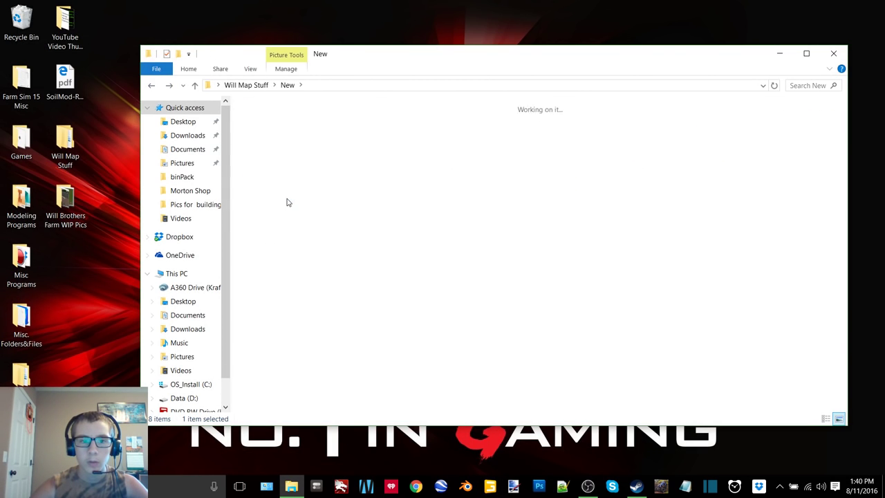
double_click(271, 134)
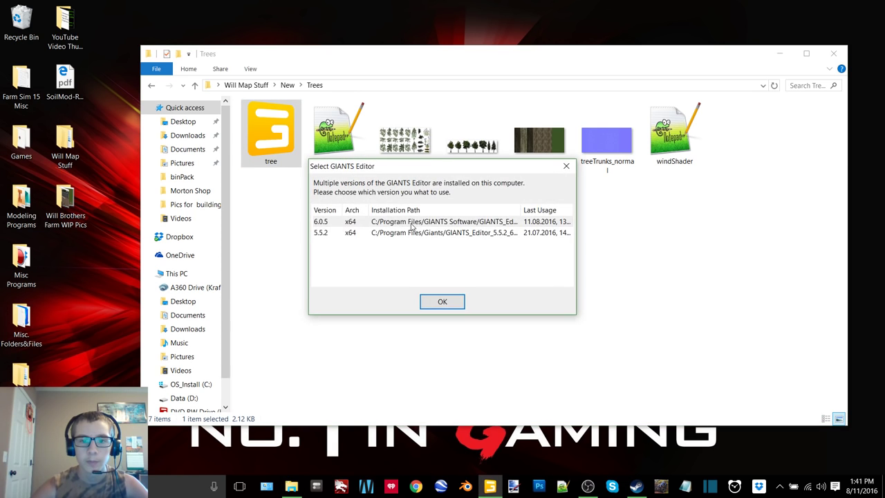
double_click(412, 225)
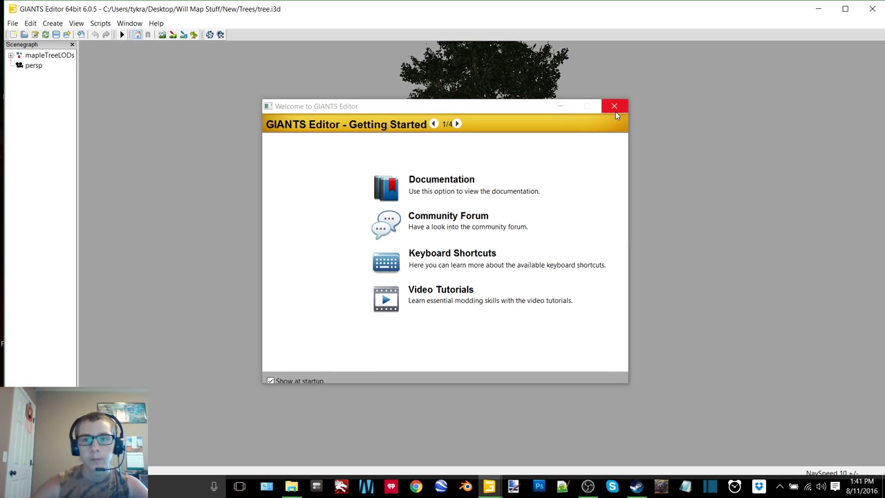
- Add a light to the scene, examine the maple tree from several angles, and close the model without saving
left_click(615, 105)
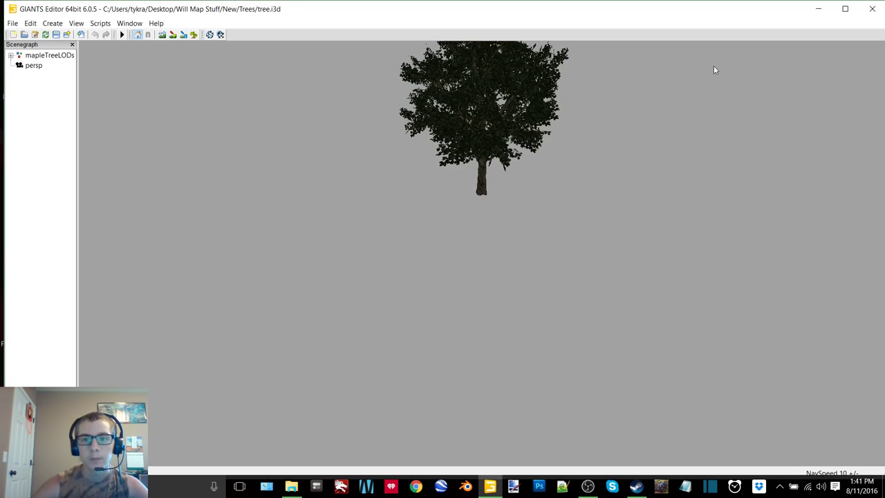
left_click(842, 12)
key("ctrl+l")
middle_click_drag(557, 159, 496, 160, "alt")
right_click_drag(496, 161, 600, 112, "alt")
middle_click_drag(432, 227, 509, 171, "alt")
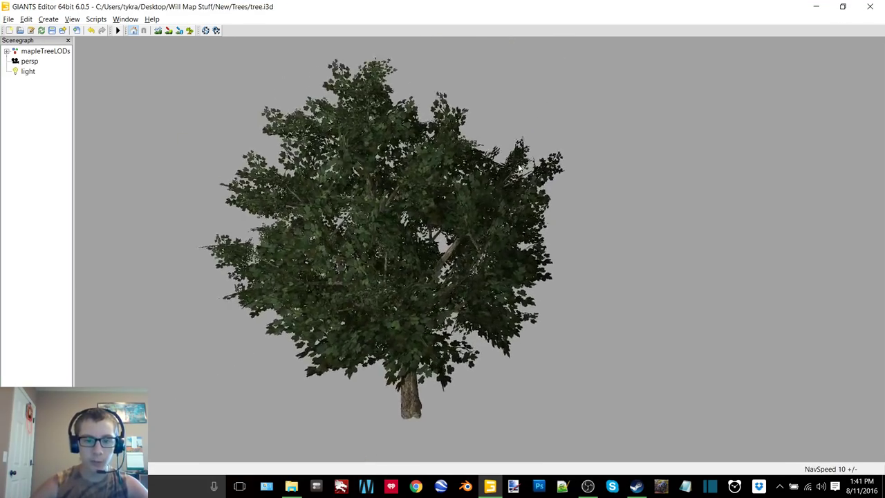
right_click_drag(508, 171, 443, 194, "alt")
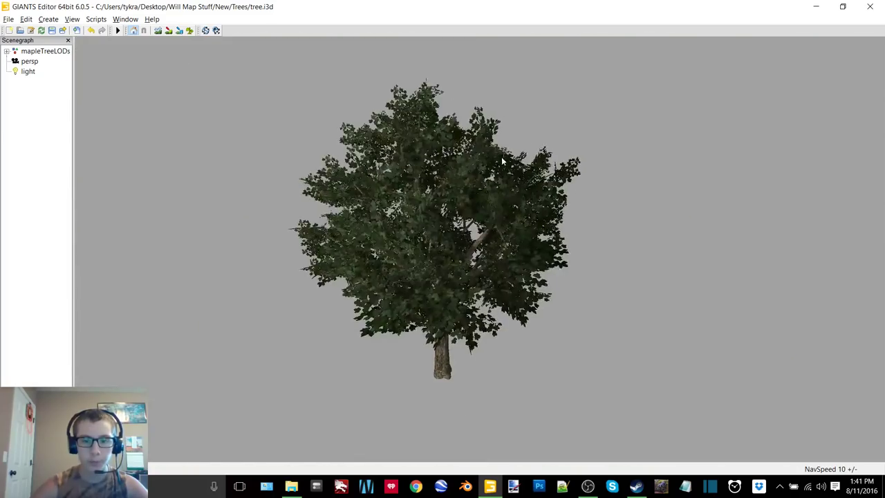
middle_click_drag(443, 193, 459, 210, "alt")
mouse_move(459, 210)
right_mouse_down("alt")
mouse_move(501, 179)
mouse_move(446, 201)
right_mouse_up("alt")
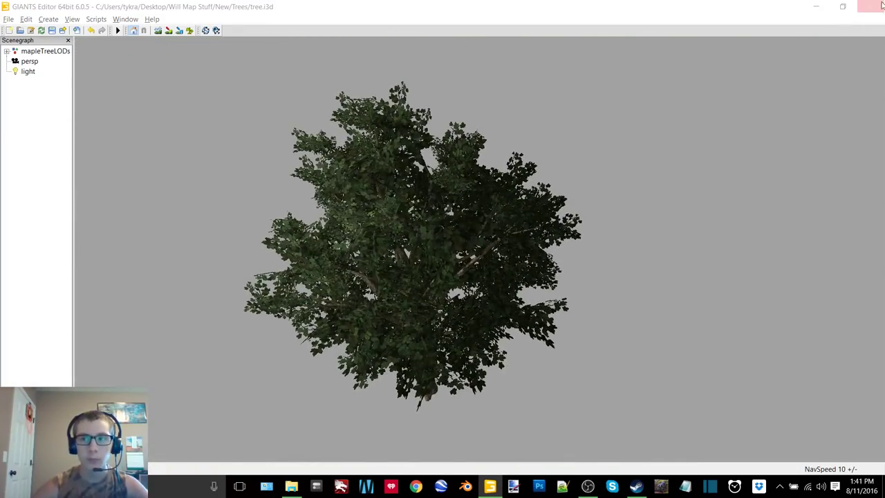
left_click(870, 6)
left_click(482, 243)
- Check the texture in the Wheat_Barley_By-Coufy folder and return to the Will Map Stuff folder
left_click(152, 85)
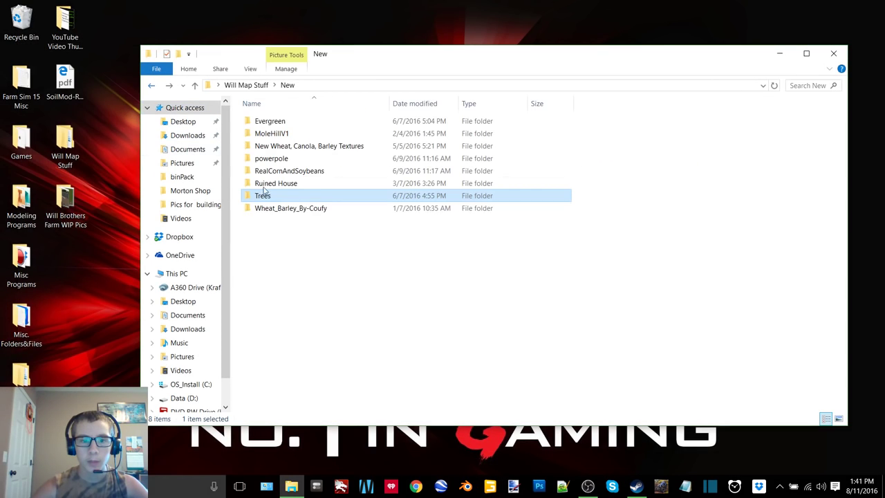
double_click(340, 211)
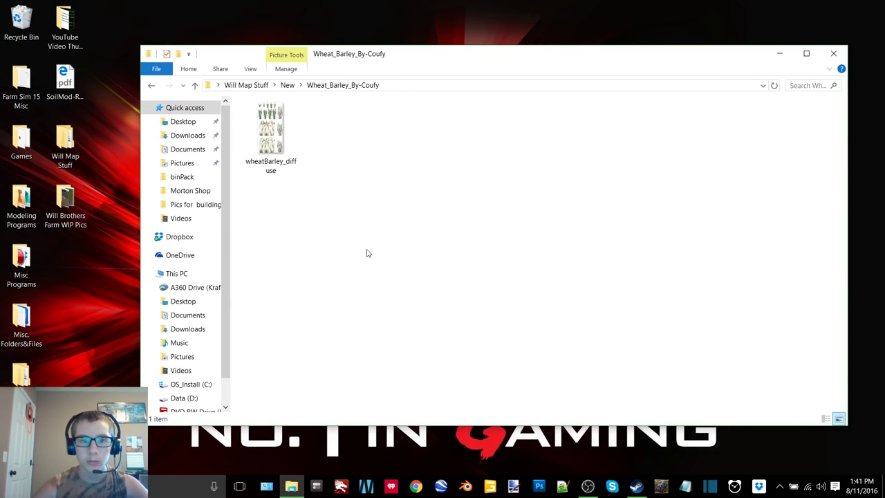
left_click(152, 86)
left_click(151, 86)
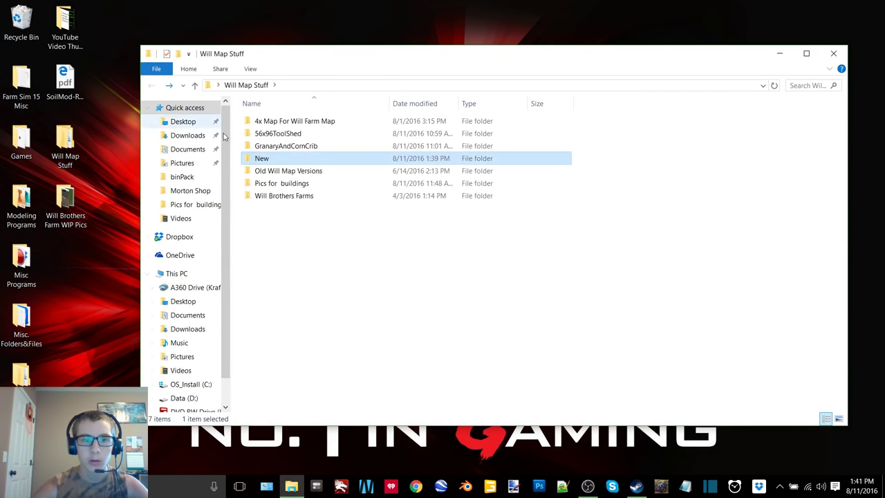
- Open the Pics for buildings folder and look over the grain bin photos DSCN0318 to DSCN0321
double_click(333, 184)
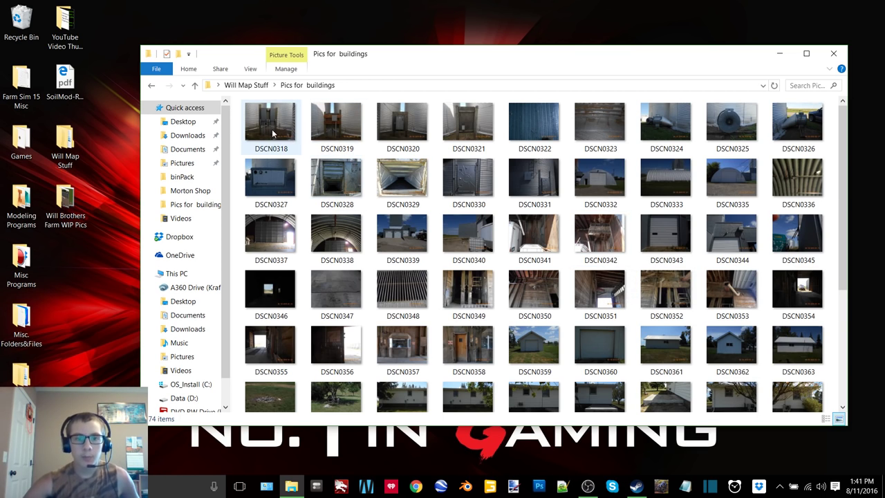
left_click(350, 131)
left_click(418, 134)
left_click(459, 130)
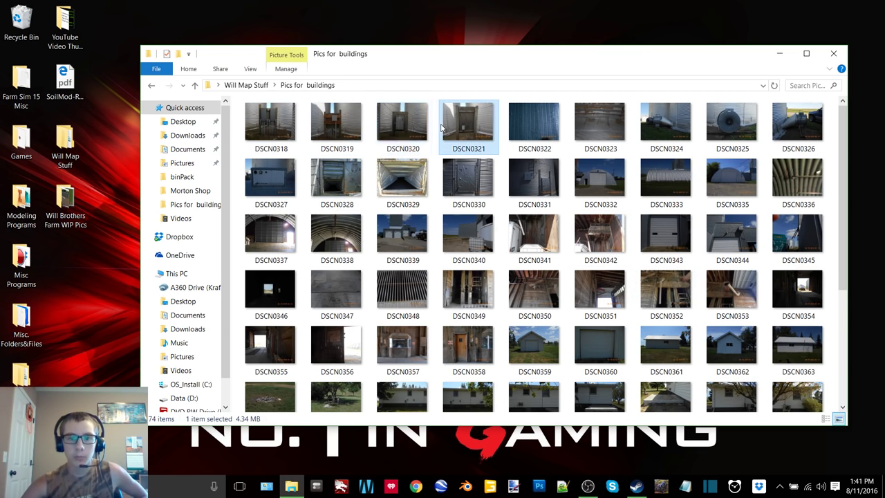
left_click(283, 125)
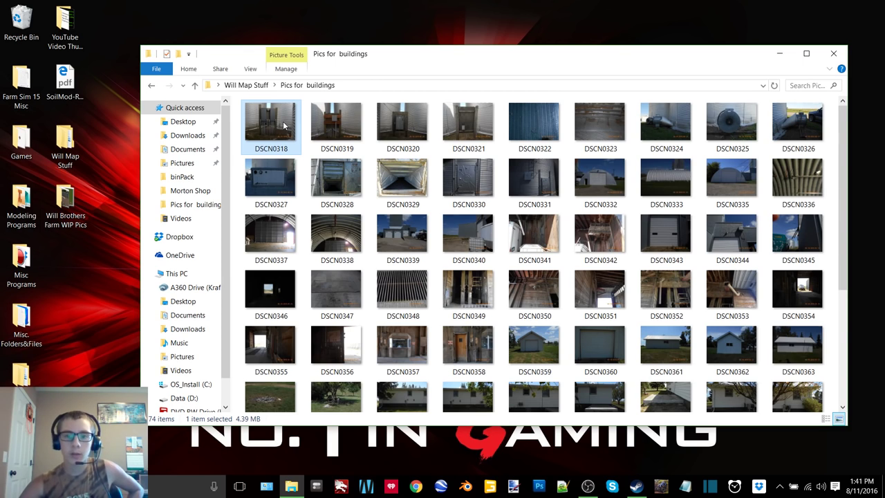
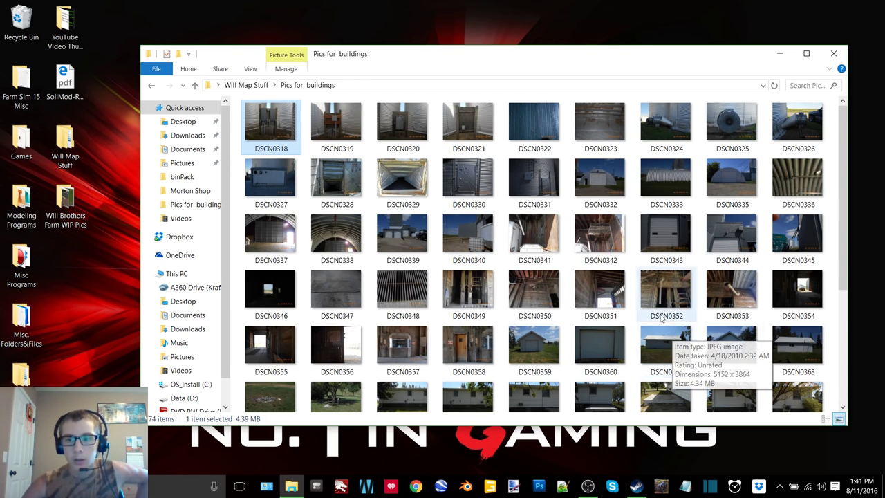
- Open map01 from the map folder of 4x Map For Will Farm Map in GIANTS Editor 6.0.5 and minimize the folder window
left_click(833, 53)
double_click(80, 143)
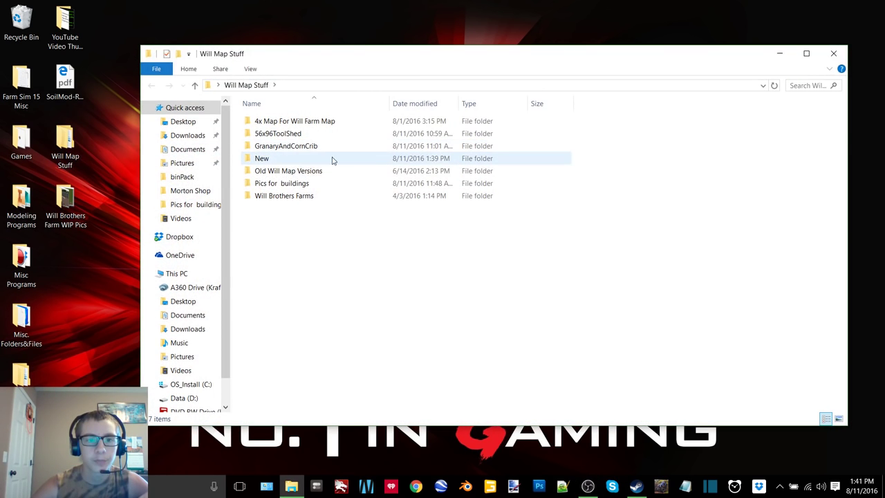
double_click(315, 121)
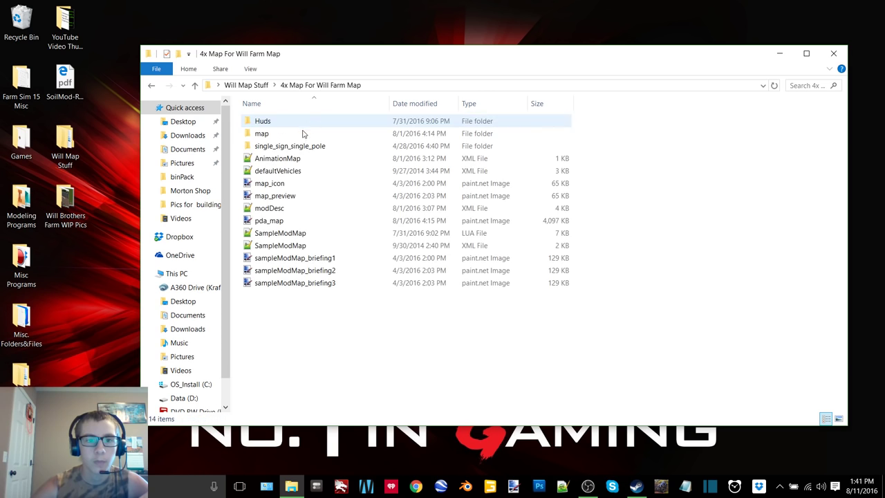
double_click(295, 136)
double_click(293, 245)
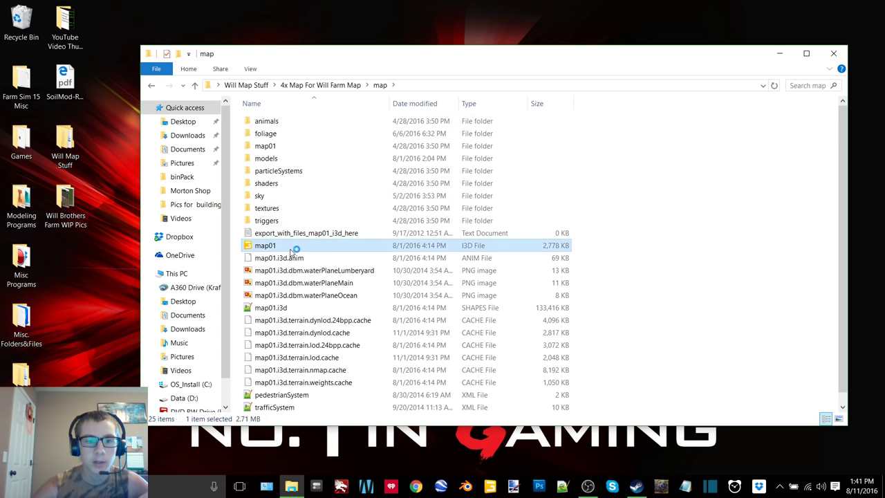
left_click(442, 221)
left_click(443, 302)
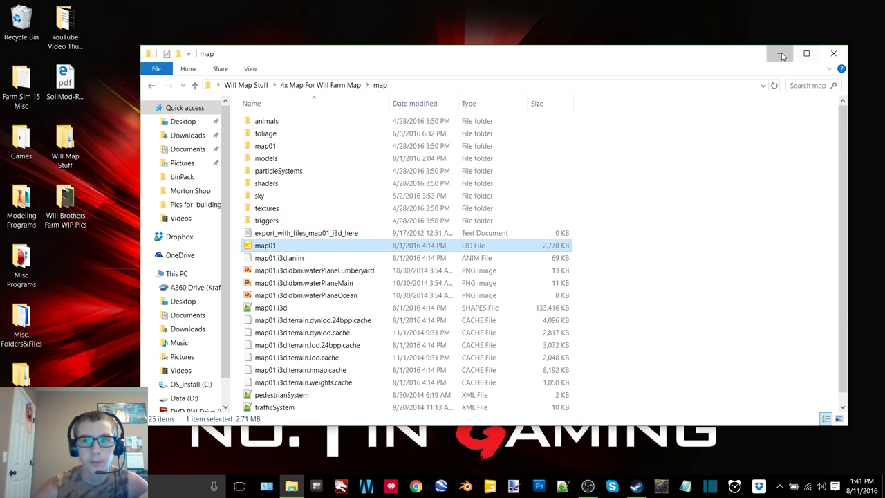
left_click(779, 53)
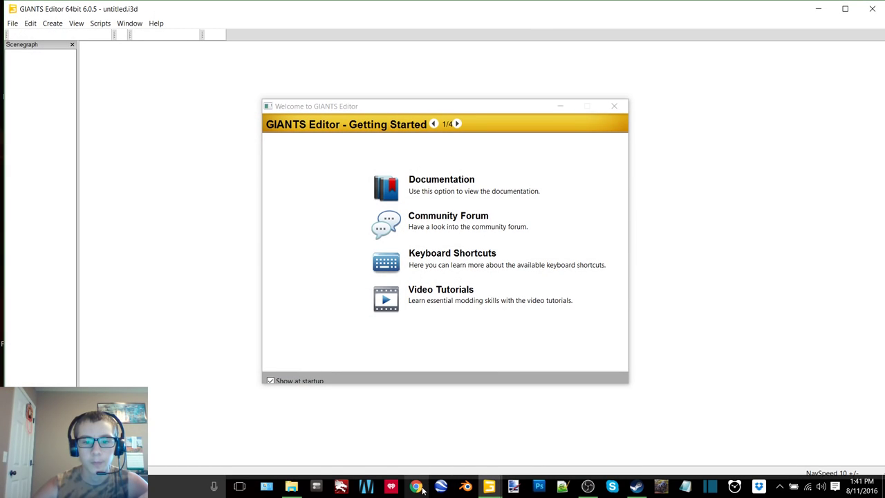
- Launch Google Earth and check the elapsed recording time in OBS while it loads
left_click(441, 489)
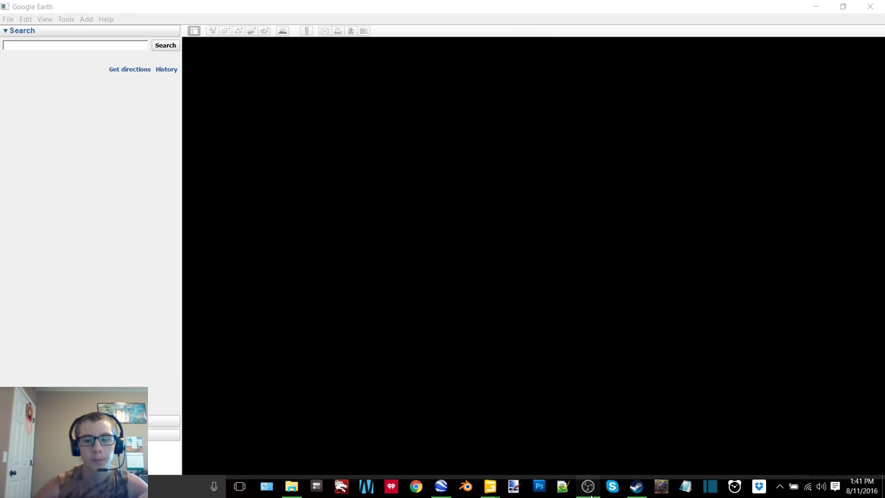
left_click(588, 486)
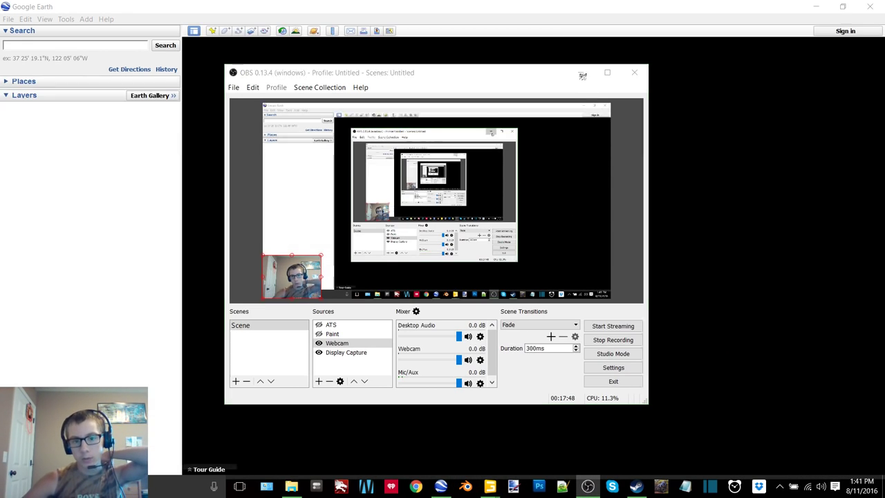
left_click(580, 72)
- Create a 13-minute timer in Alarms & Clock, checking it against the OBS recording time, start it and minimize the window
left_click(734, 487)
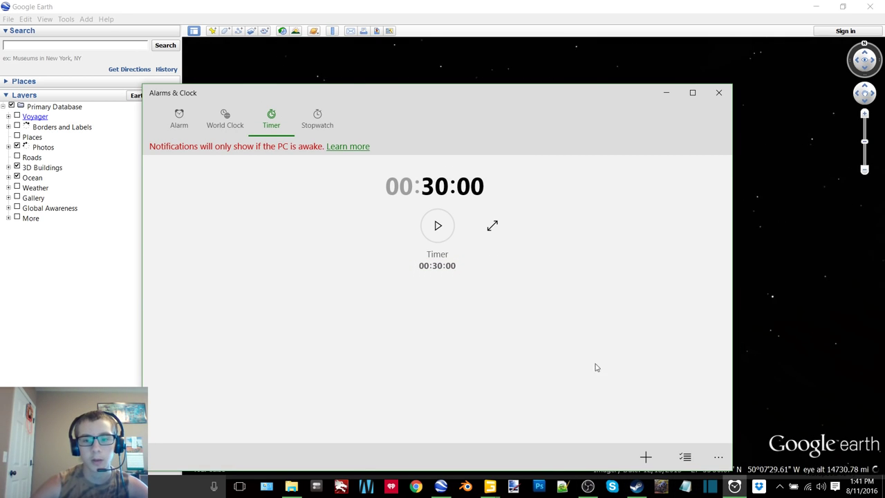
left_click(645, 456)
left_click(587, 487)
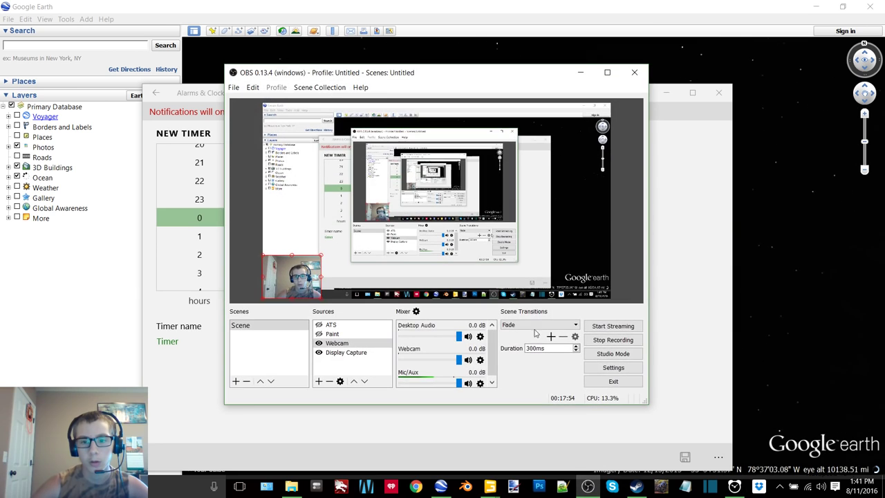
left_click(581, 74)
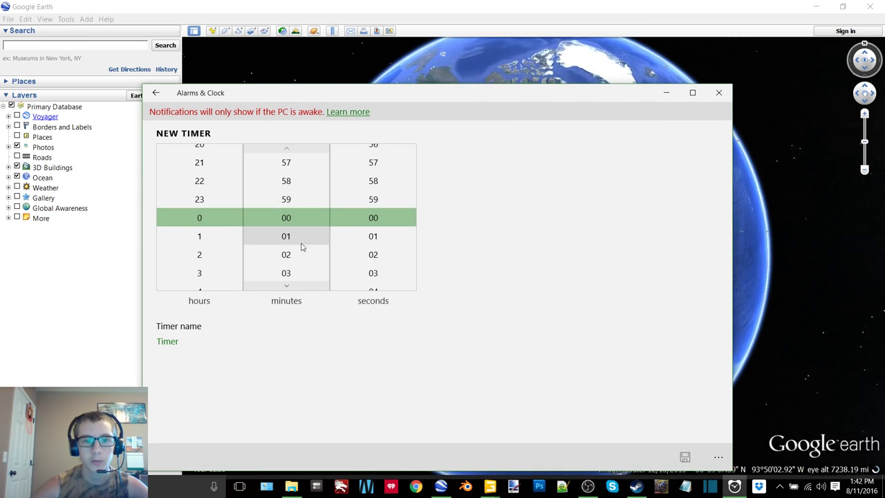
scroll(315, 238, "down", 7)
scroll(316, 237, "down", 7)
scroll(314, 236, "up", 2)
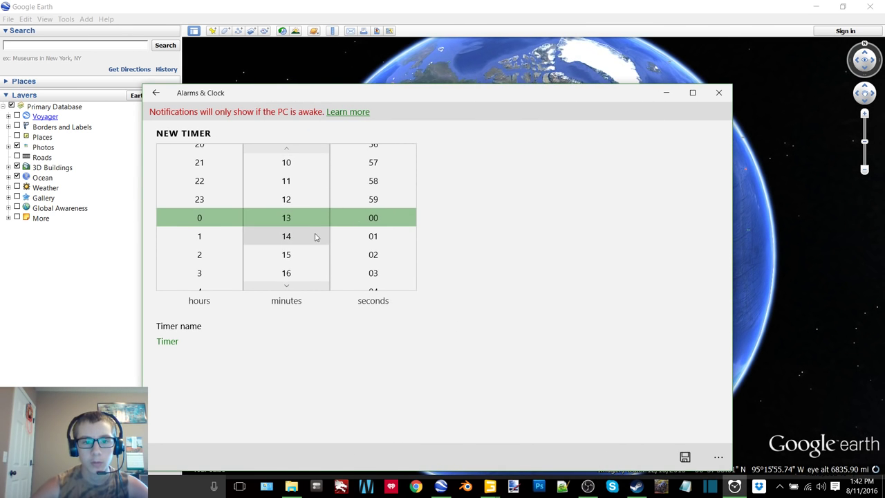
left_click(684, 457)
left_click(537, 225)
left_click(667, 94)
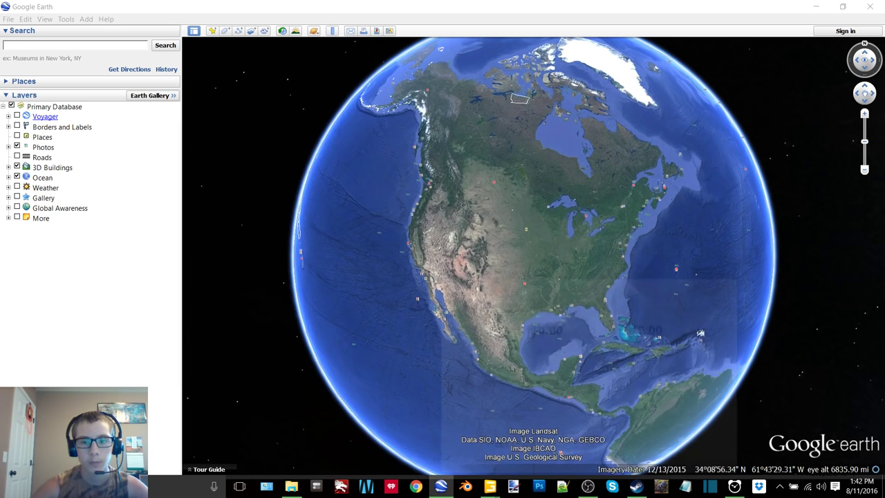
- Glance at the Steam friends list and the OBS recording time, minimizing both windows again
left_click(645, 493)
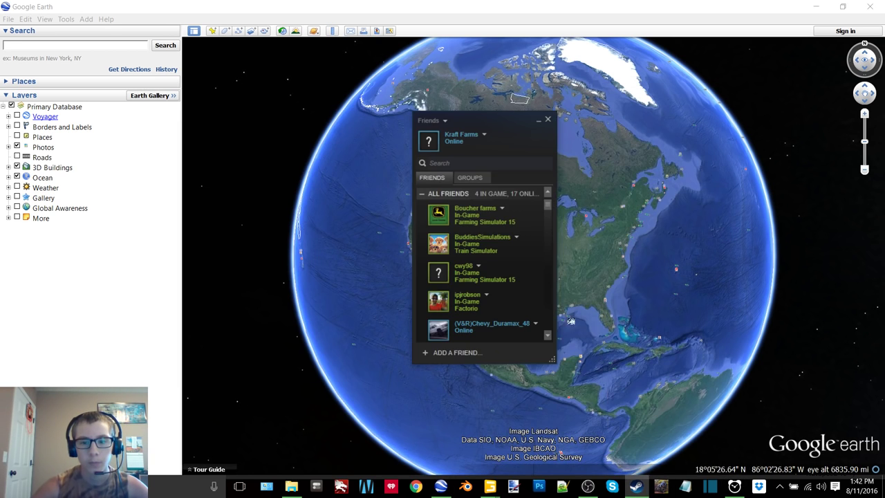
left_click(538, 123)
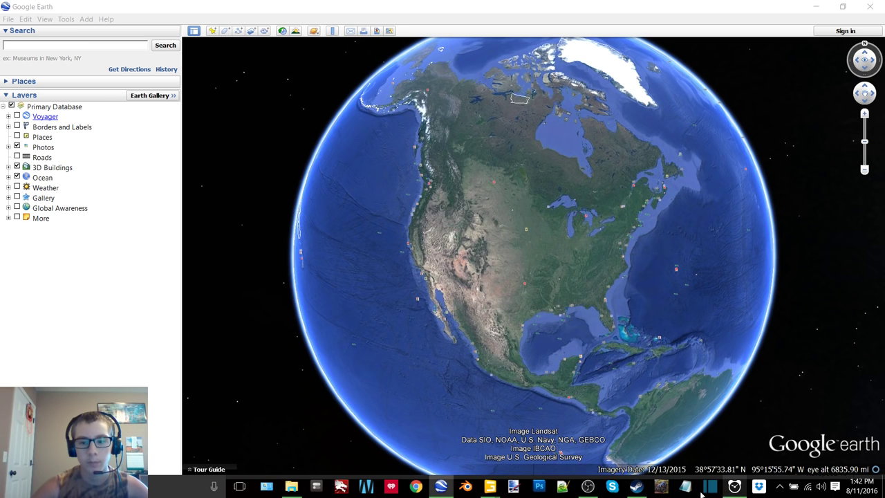
left_click(591, 489)
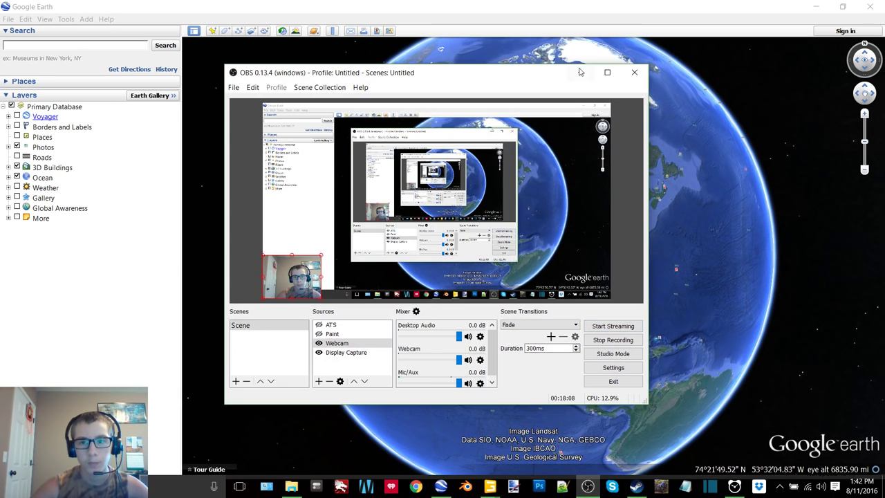
left_click(580, 72)
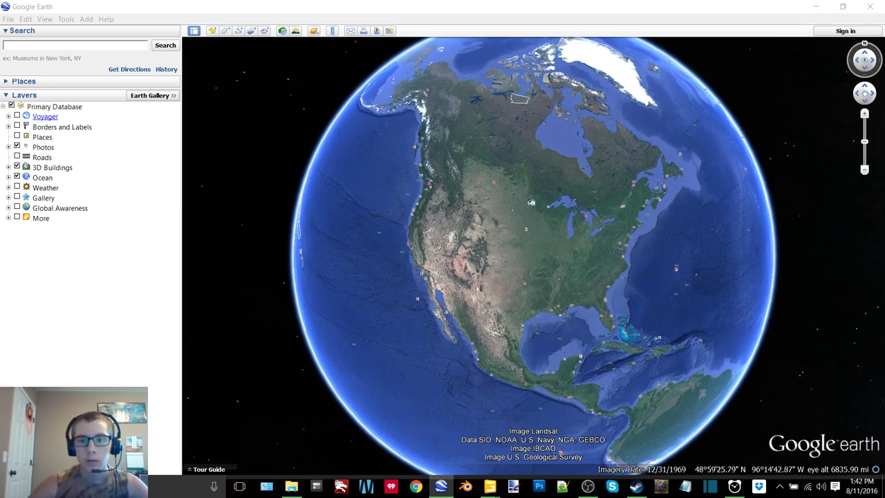
- Zoom Google Earth in on the outlined square of farmland east of the river in the northern plains
scroll(531, 203, "up", 5)
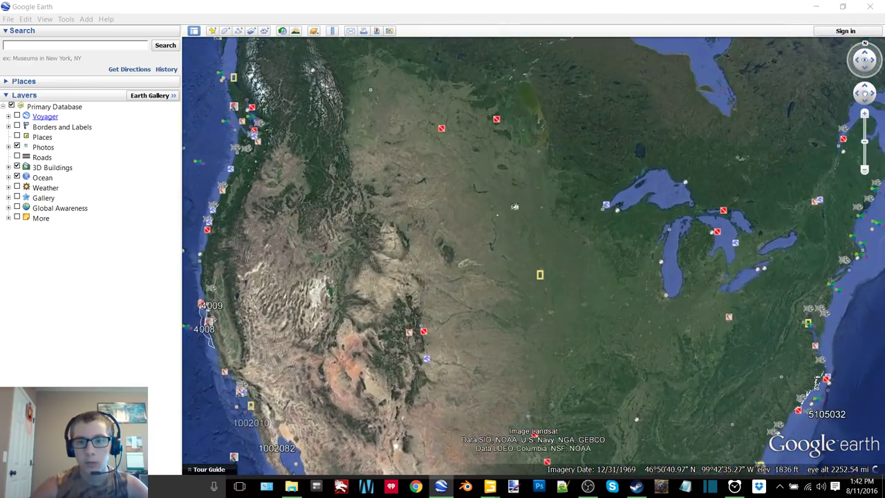
scroll(510, 214, "up", 5)
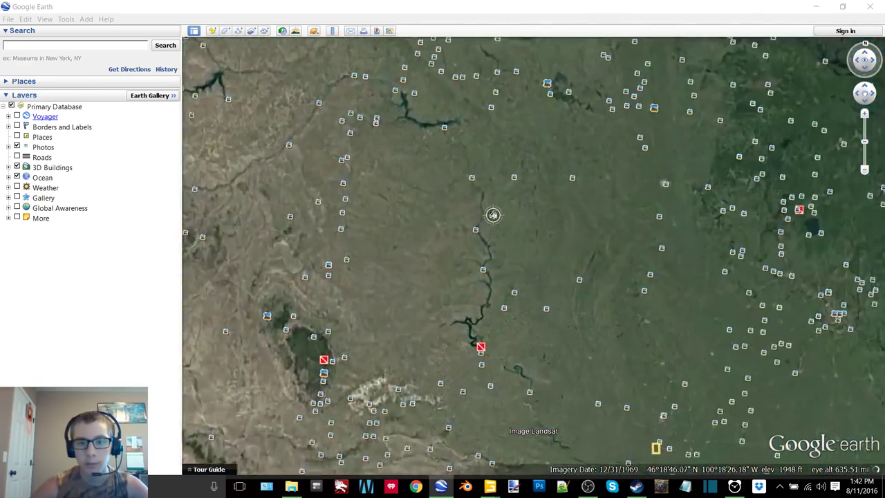
scroll(493, 214, "up", 5)
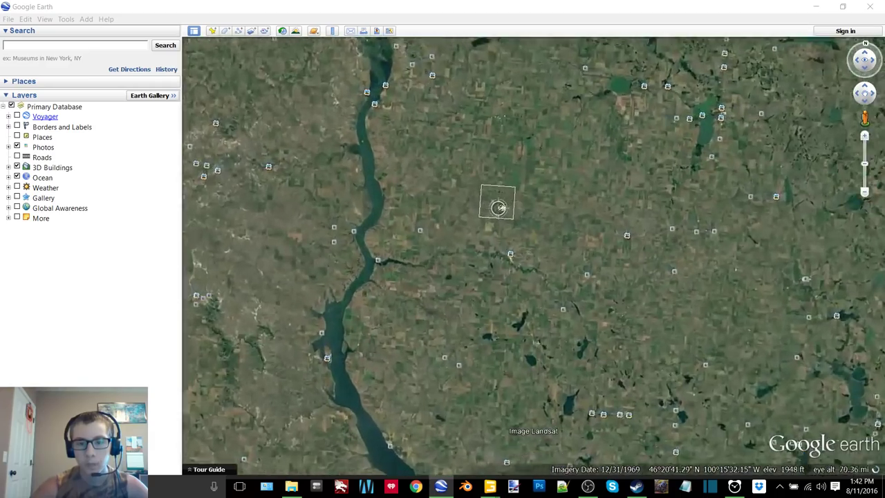
scroll(510, 200, "up", 5)
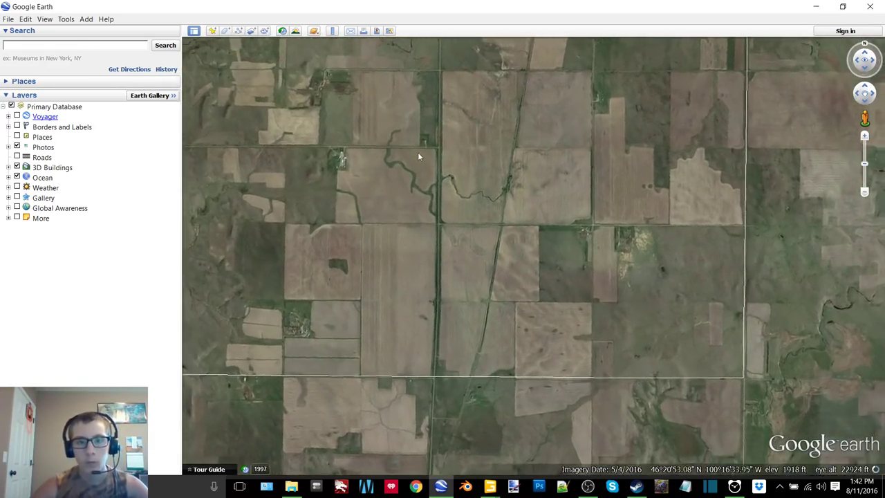
left_click_drag(417, 152, 526, 263)
- Examine the farmstead in Google Earth and the hill with stone lettering beside it, along with the surrounding fields
scroll(474, 214, "up", 3)
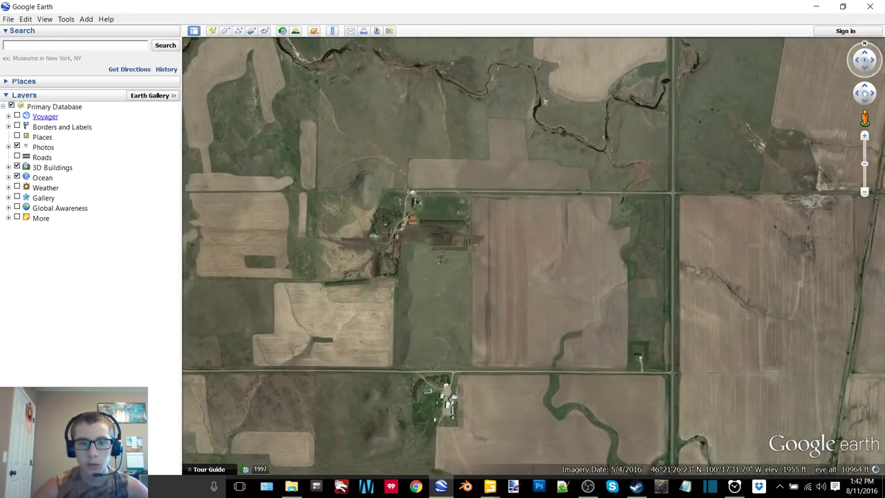
scroll(420, 207, "up", 3)
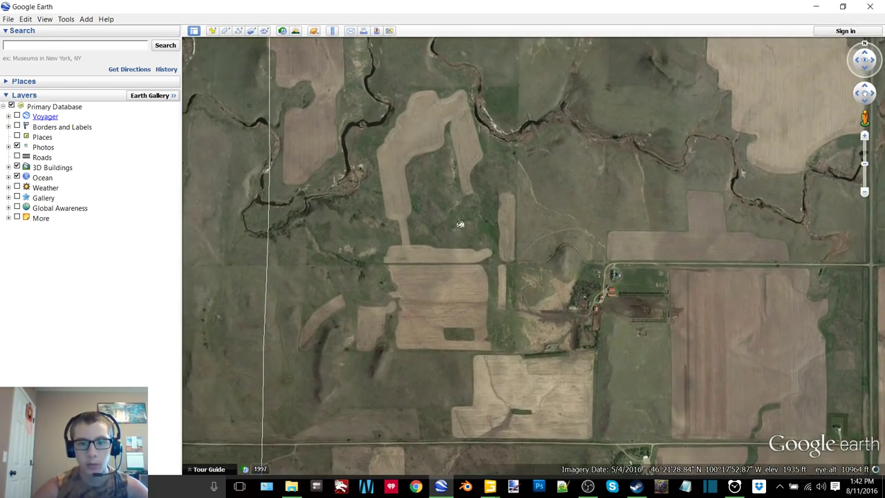
scroll(791, 321, "up", 3)
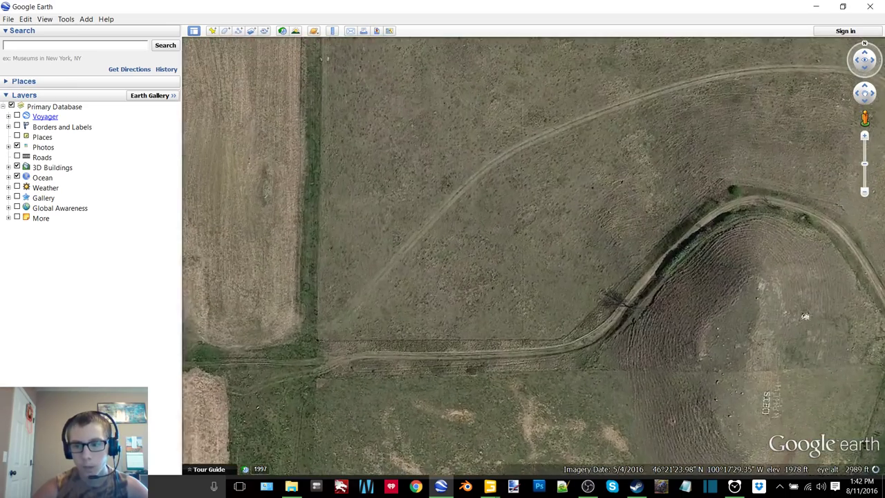
left_click_drag(804, 316, 607, 203)
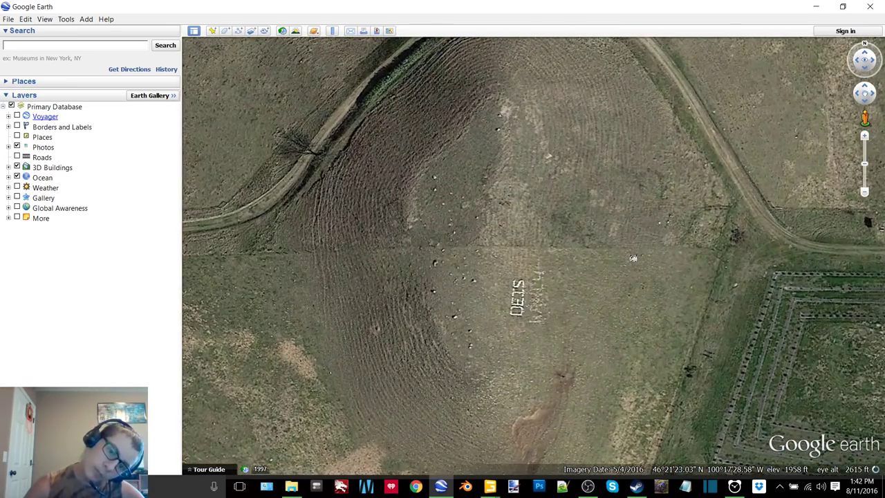
scroll(633, 258, "up", 1)
scroll(581, 284, "down", 3)
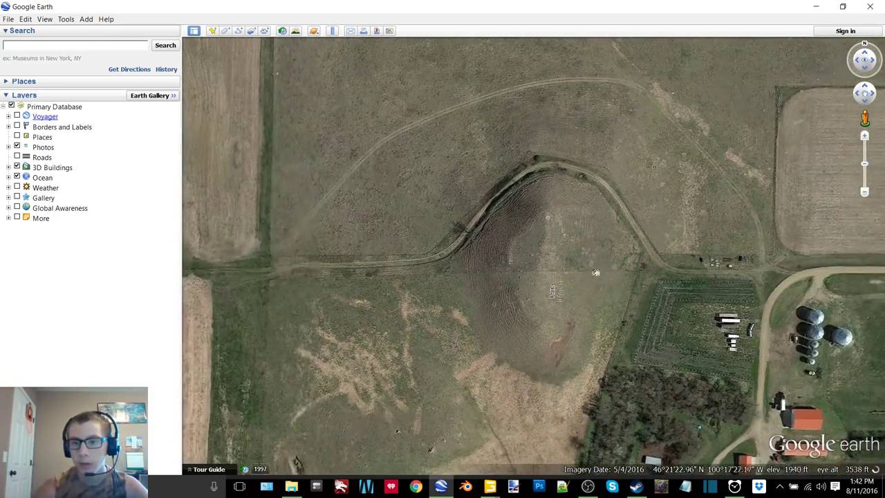
scroll(591, 270, "down", 1)
left_click_drag(462, 265, 650, 280)
left_click_drag(472, 234, 499, 243)
scroll(498, 243, "down", 1)
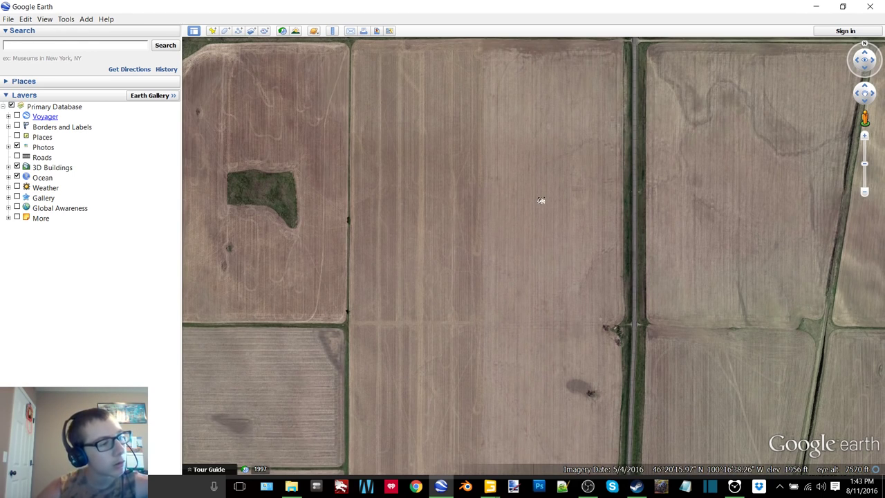
- Survey the southern boundary road and the fields around the hill farmstead in the Google Earth imagery
scroll(531, 208, "down", 5)
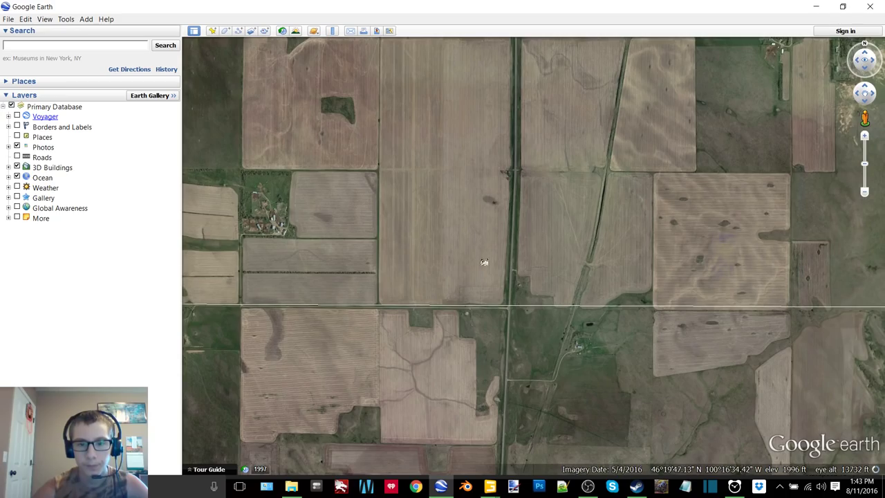
scroll(485, 262, "up", 5)
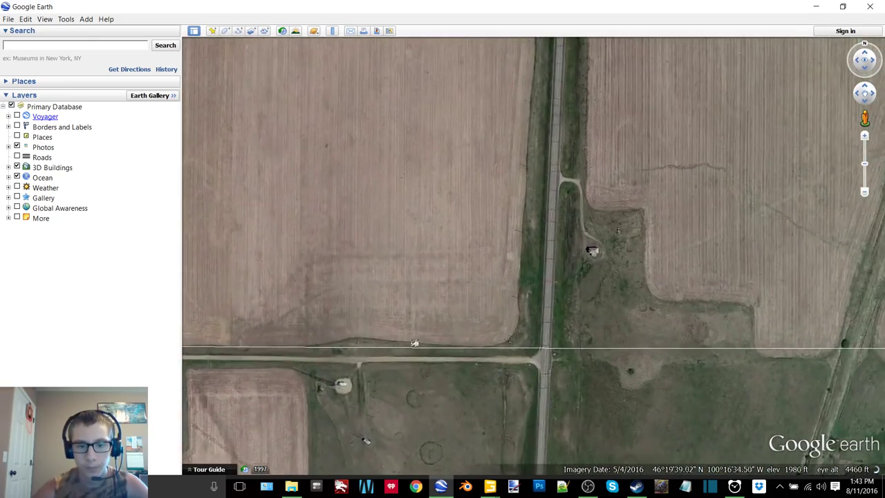
left_click_drag(415, 343, 726, 271)
scroll(727, 271, "down", 3)
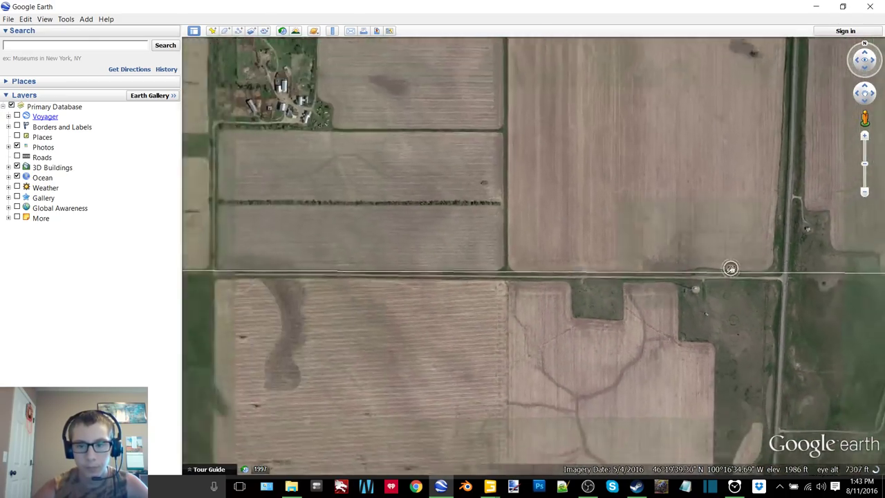
scroll(731, 268, "down", 5)
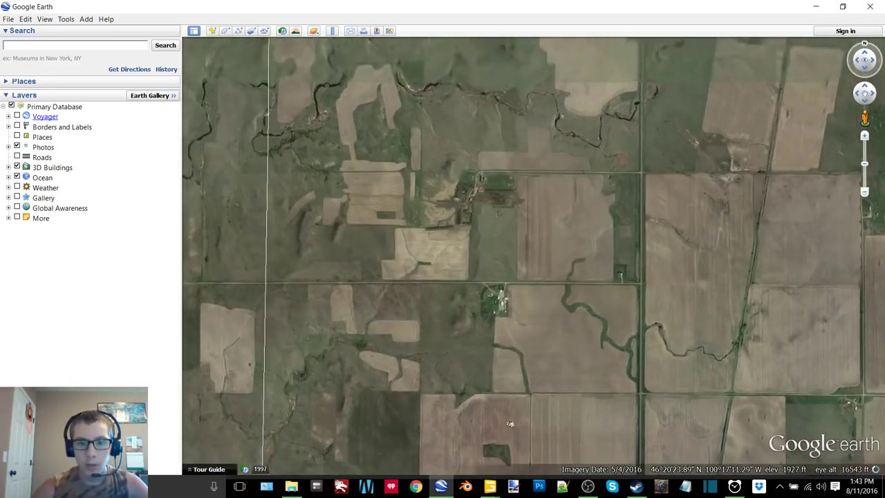
scroll(449, 297, "up", 4)
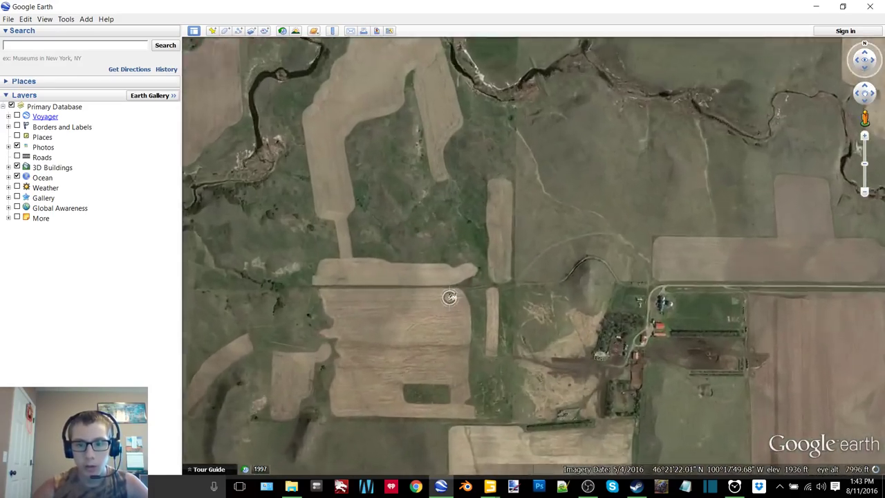
scroll(450, 296, "up", 2)
scroll(453, 296, "down", 2)
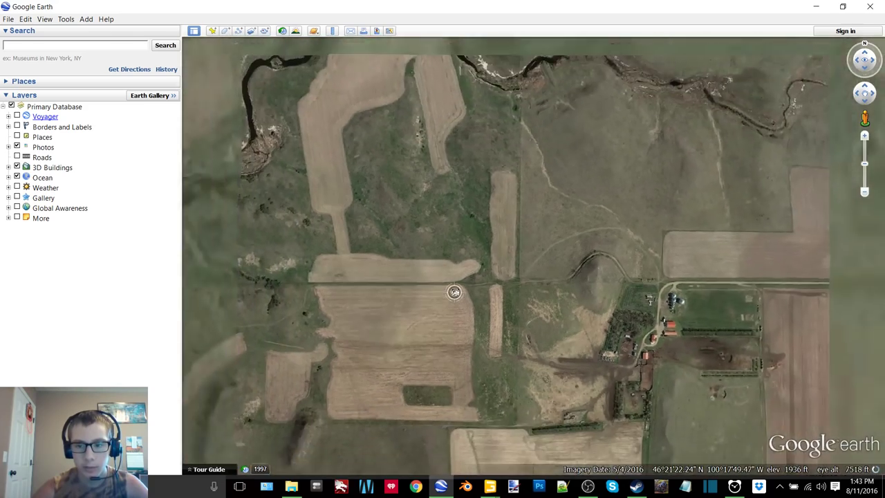
scroll(454, 292, "down", 2)
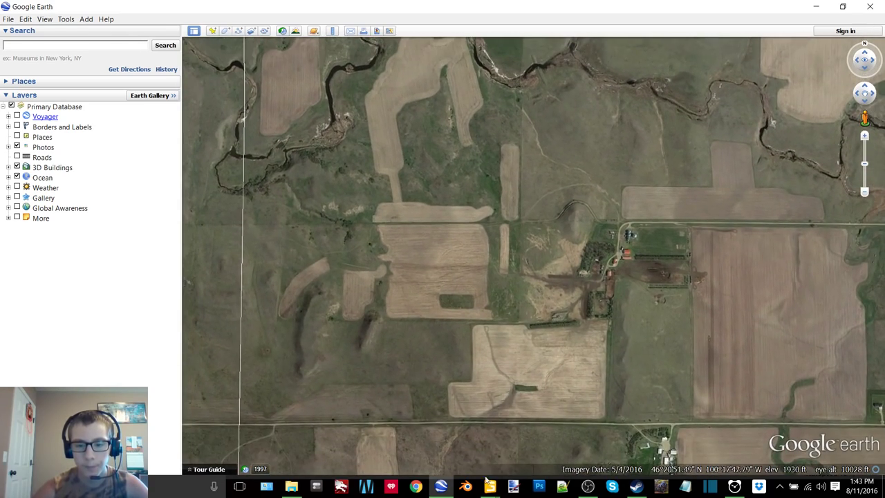
- Switch to the GIANTS Editor window with map01.i3d and maximize it
mouse_move(488, 481)
left_click(464, 401)
left_click(485, 421)
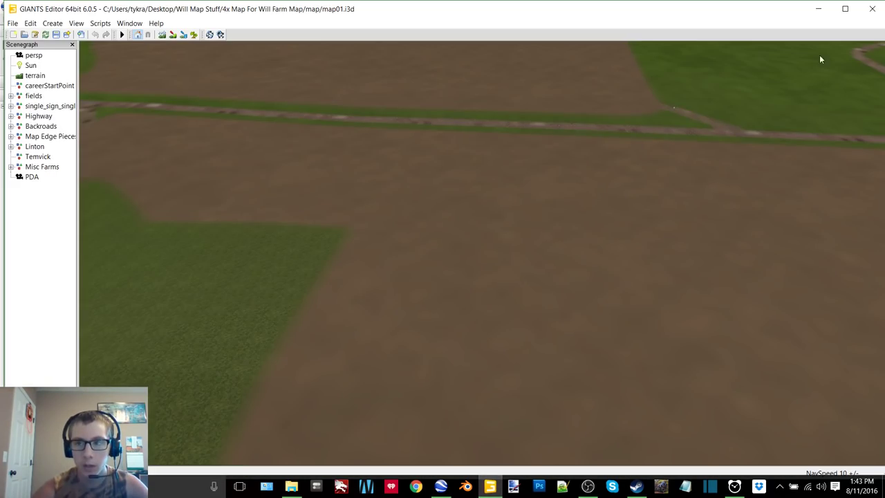
left_click(844, 10)
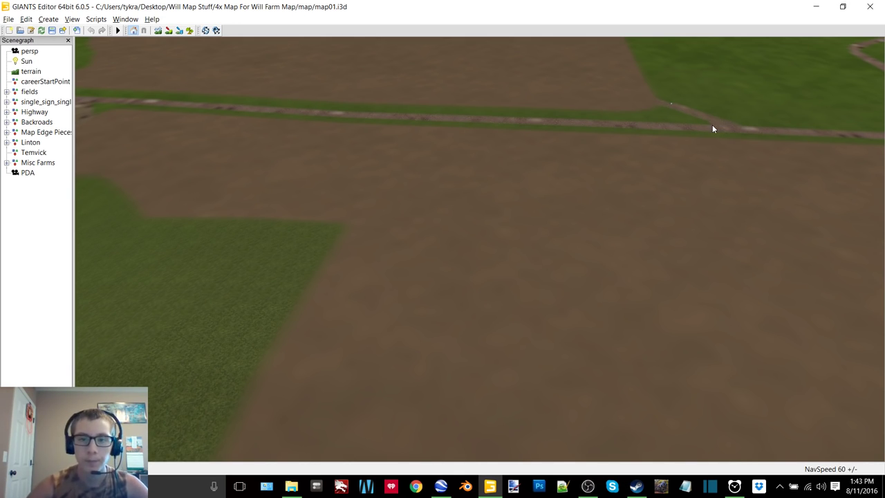
- Select the single_sign group in the scenegraph and show its attributes
scroll(713, 125, "down", 6)
left_click_drag(347, 184, 522, 298, "alt")
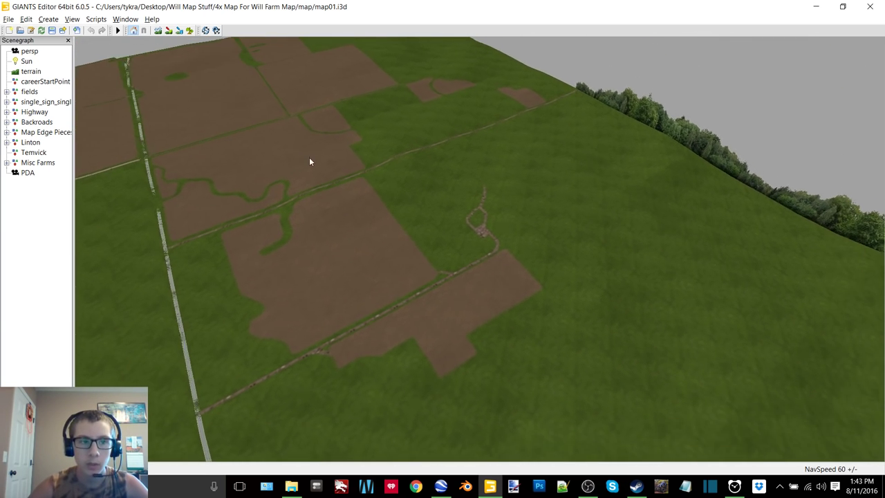
left_click(52, 102)
left_click(125, 19)
left_click(139, 42)
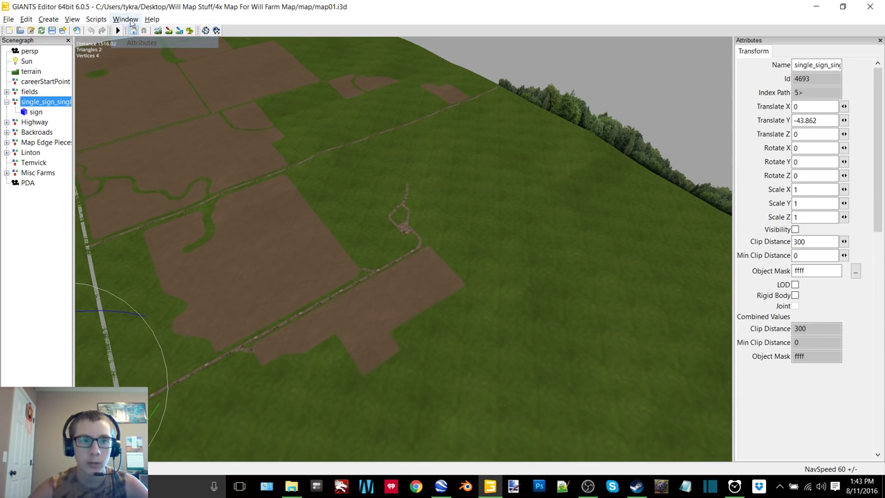
- Show the Terrain Editing settings beside the attributes and narrow the attributes area to enlarge the viewport
left_click(125, 18)
left_click(169, 109)
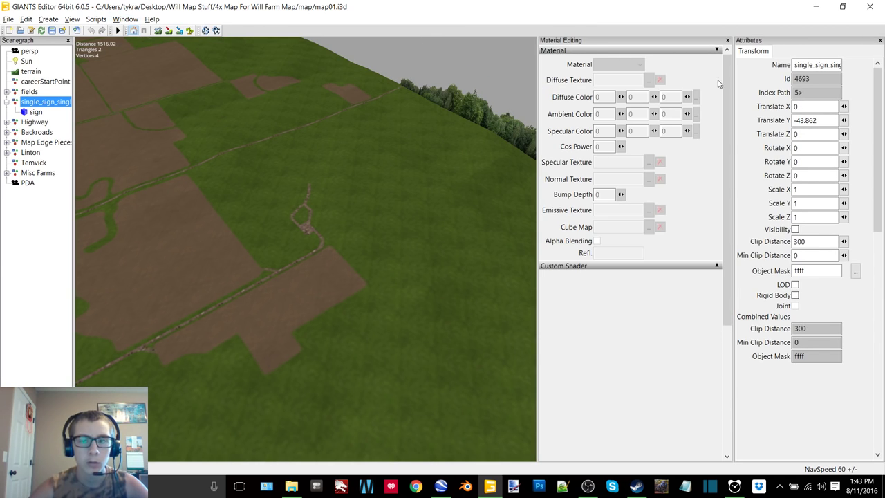
left_click(728, 40)
left_click(125, 18)
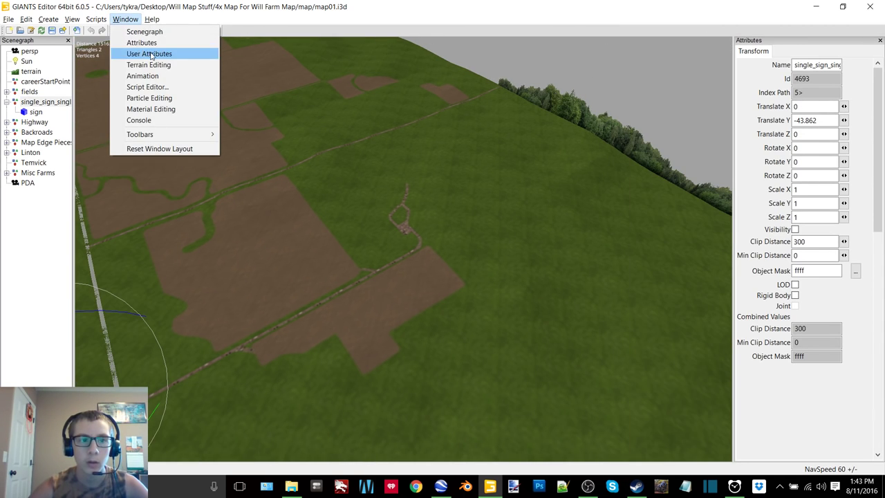
left_click(142, 65)
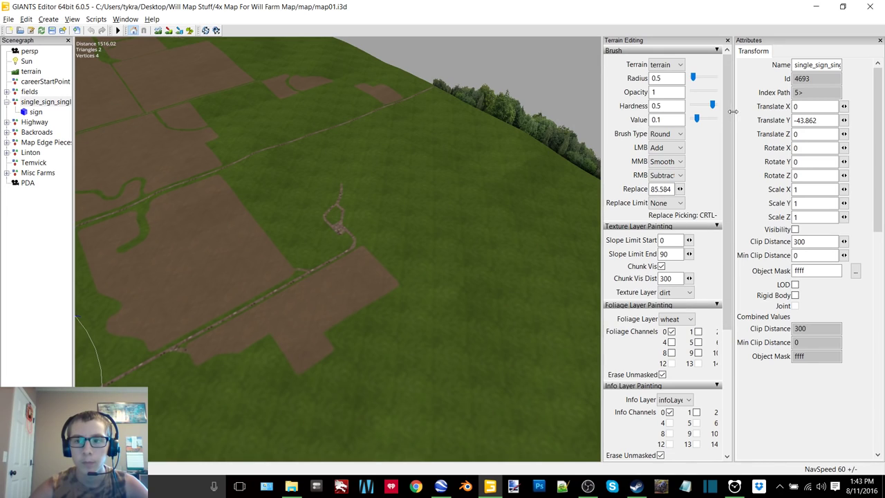
left_click_drag(733, 112, 806, 114)
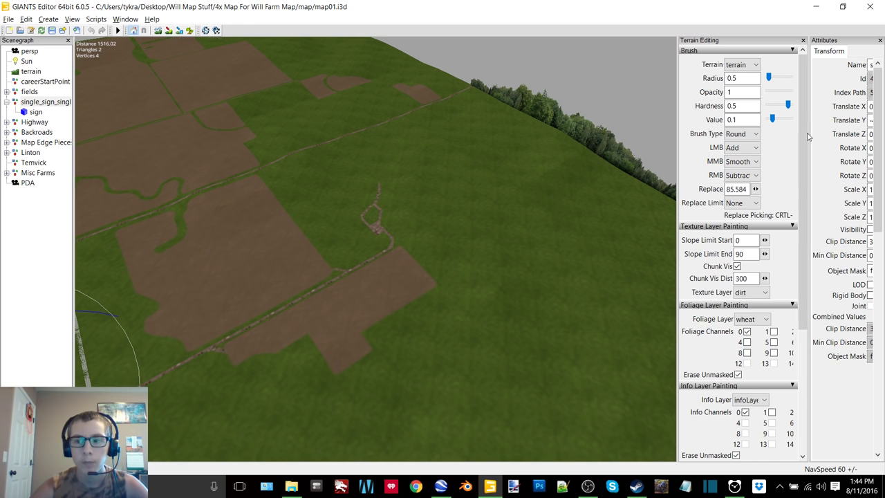
- Make the satellite image overlay visible and raise it slightly so that it covers the terrain around the hill farmstead
left_click(870, 229)
scroll(430, 249, "down", 2)
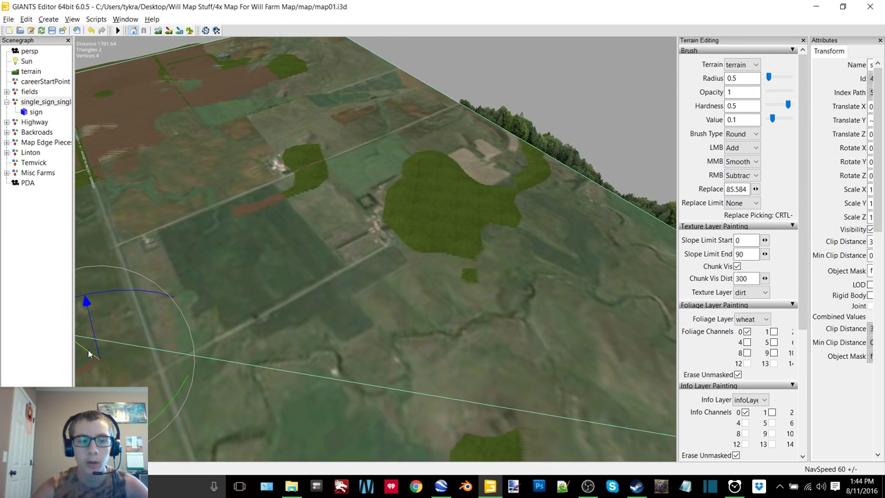
left_click_drag(89, 354, 86, 351)
middle_click_drag(394, 166, 563, 240, "alt")
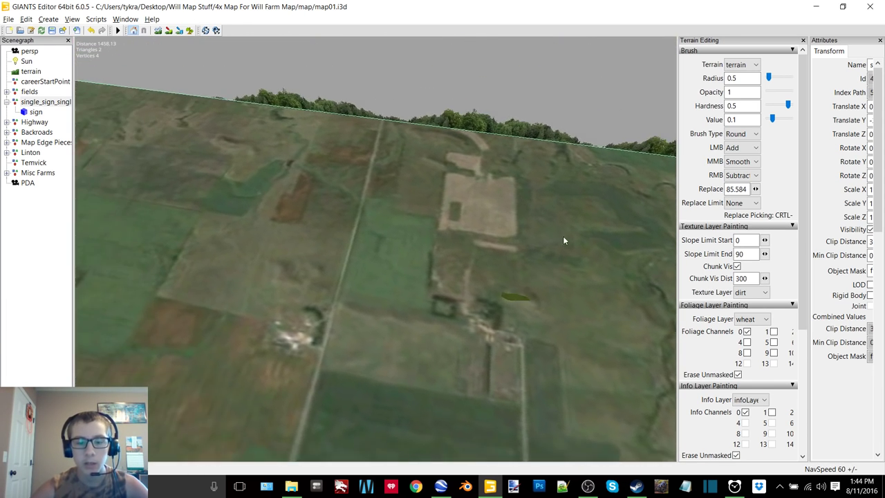
middle_click_drag(380, 266, 470, 214)
left_click(871, 231)
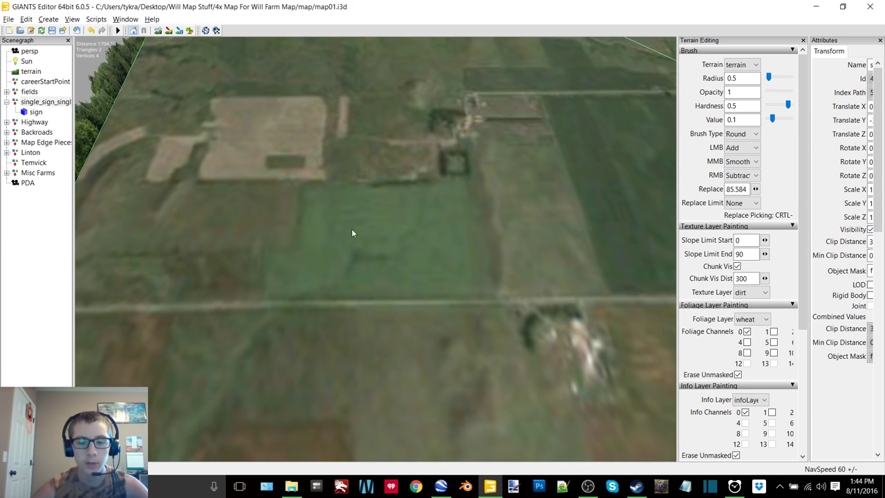
- Check the recording in the OBS window and minimize it to return to the map overlay
left_click(587, 486)
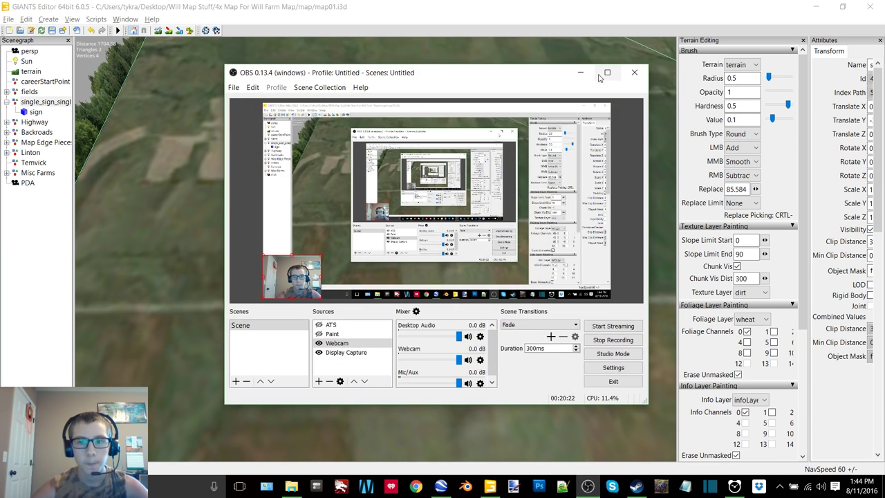
left_click(581, 74)
scroll(358, 301, "up", 5)
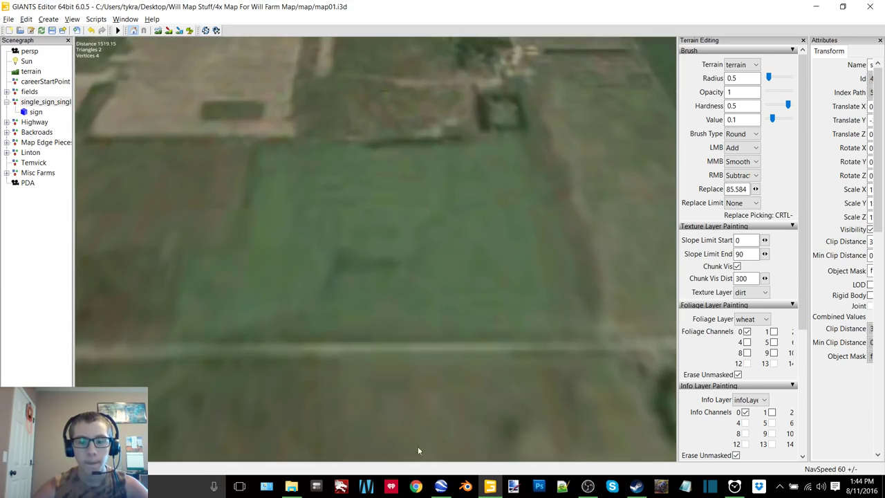
- Switch to Google Earth and examine the notched field north of the road and the land around it
left_click(441, 487)
left_click_drag(545, 387, 590, 306)
scroll(539, 309, "up", 5)
scroll(626, 317, "down", 3)
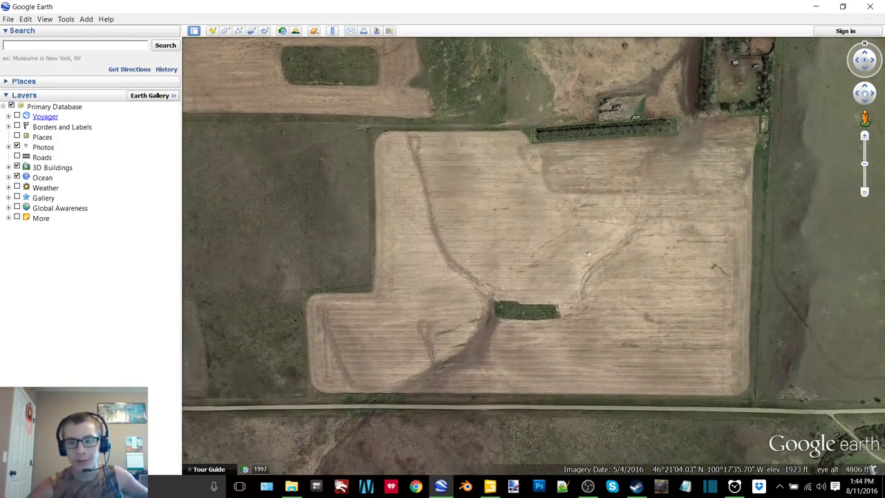
scroll(585, 299, "down", 5)
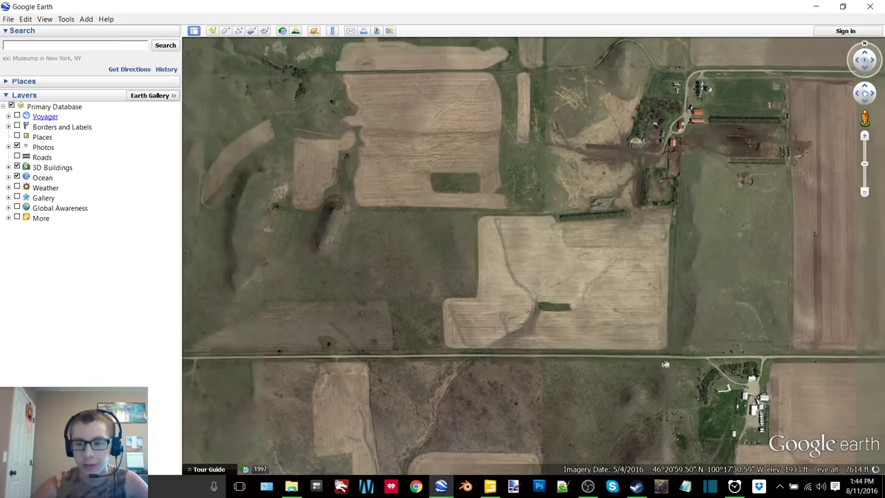
- Examine the farmstead south of the road in Google Earth, including its sheds, grain bins and pens
left_click_drag(710, 358, 535, 213)
scroll(625, 292, "up", 8)
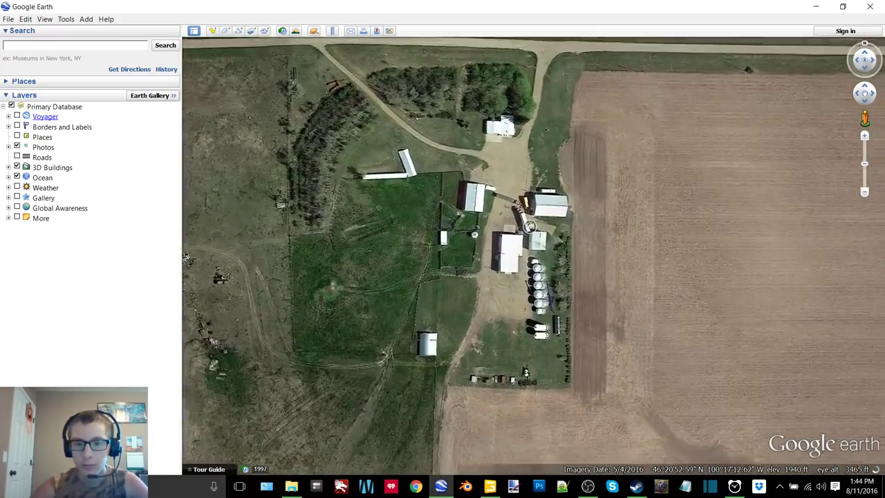
scroll(529, 226, "up", 3)
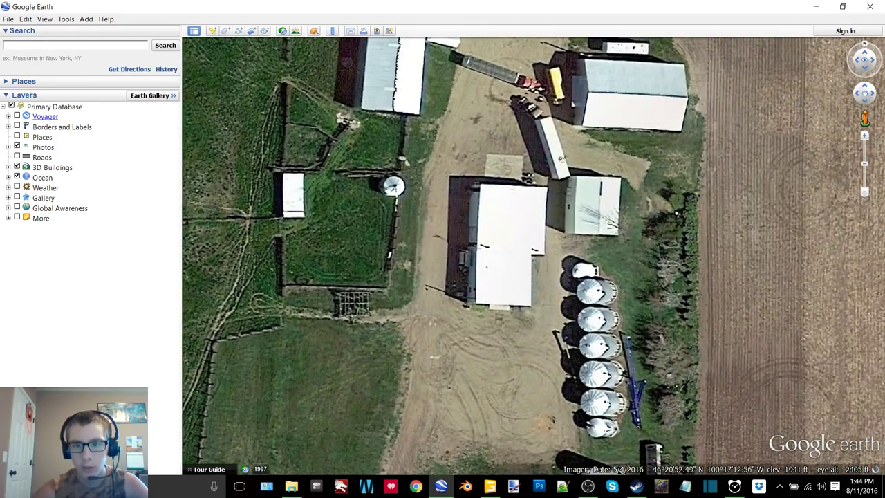
left_click_drag(418, 319, 509, 378)
left_click_drag(453, 278, 615, 192)
scroll(533, 205, "down", 3)
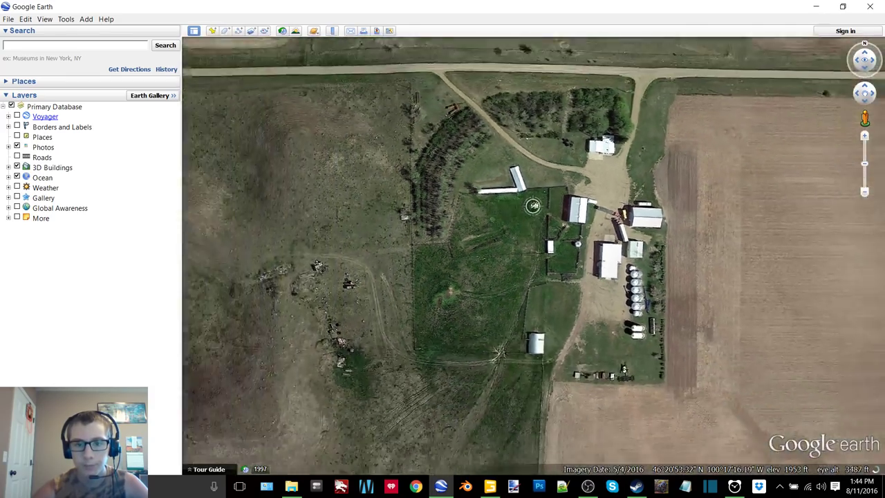
- Return to the notched field north of the road and inspect the green strip in its middle
left_click_drag(525, 187, 778, 471)
scroll(421, 251, "down", 4)
scroll(419, 257, "up", 3)
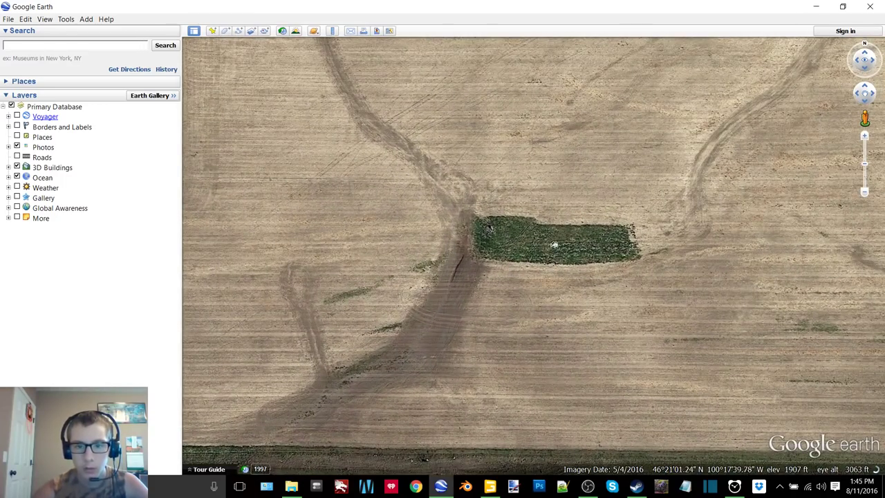
scroll(519, 251, "down", 3)
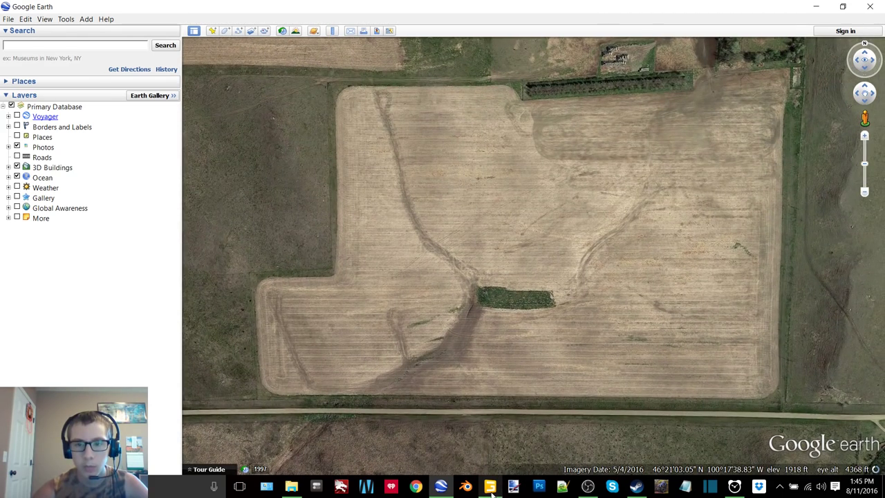
- Switch to GIANTS Editor and set up foliage painting on the terrainDetail layer with a square brush of radius 10
left_click(504, 487)
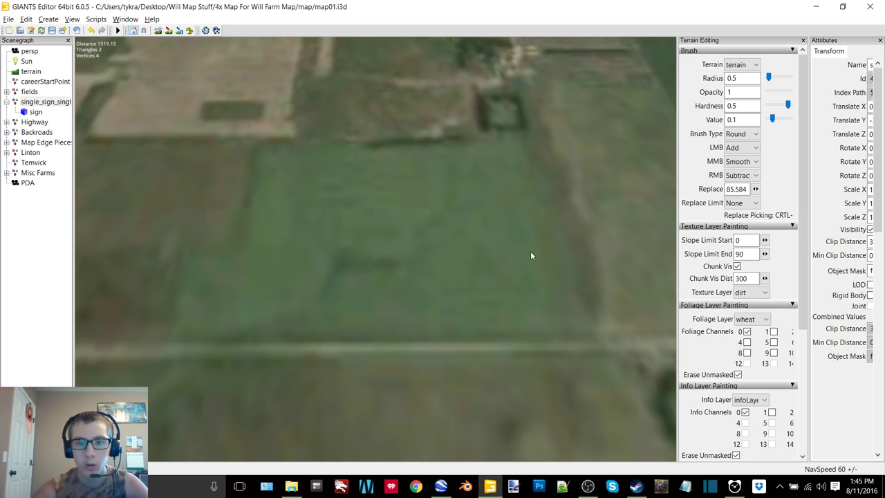
middle_click_drag(349, 332, 297, 343, "alt")
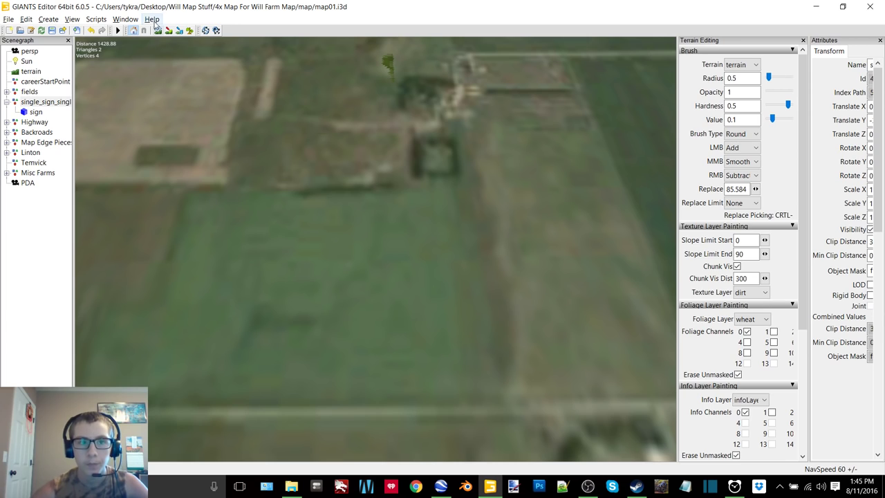
left_click(750, 318)
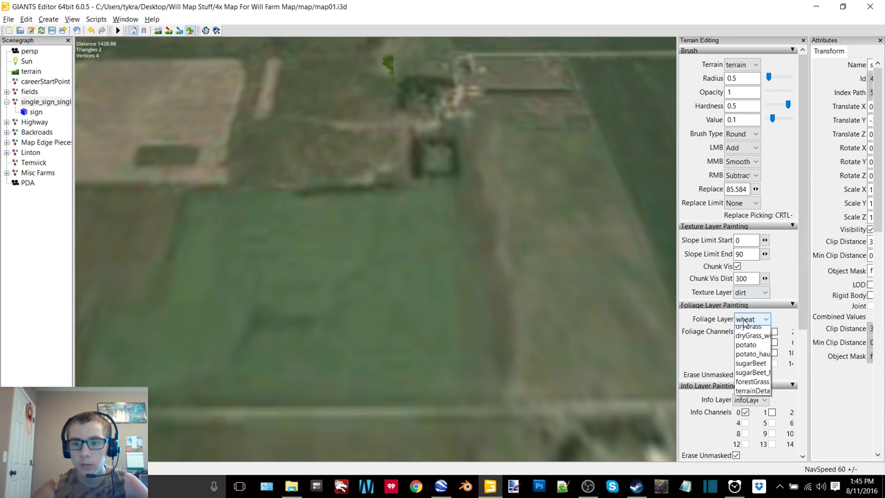
left_click(750, 459)
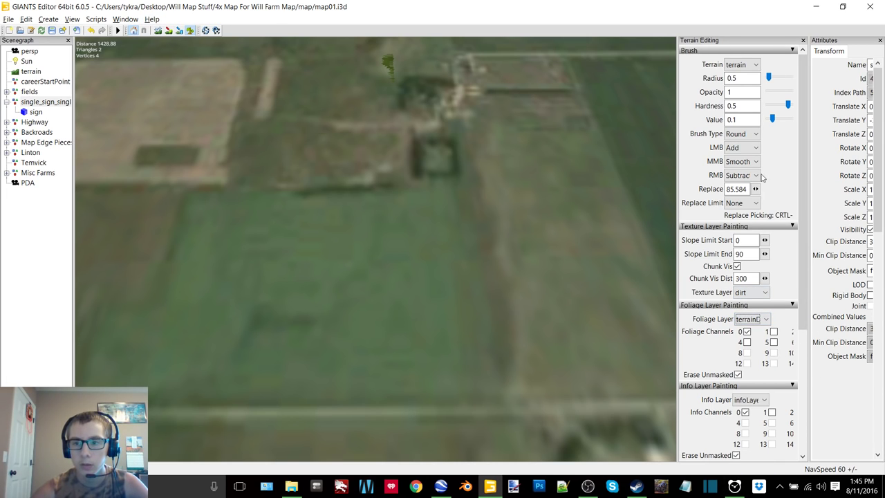
left_click(741, 133)
left_click(739, 154)
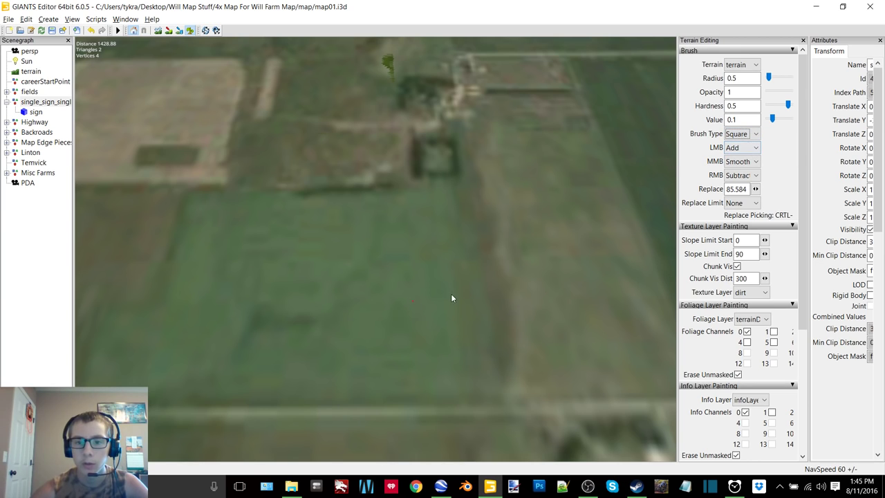
key("alt")
double_click(734, 79)
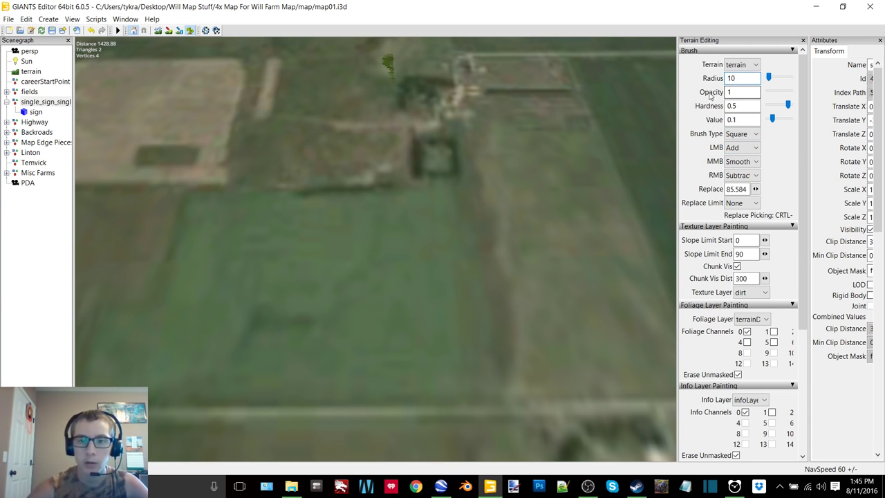
- Mark the notched field's corner area near the road with terrainDetail patches and hide the satellite image overlay
middle_click_drag(425, 239, 375, 264, "alt")
scroll(476, 256, "up", 4)
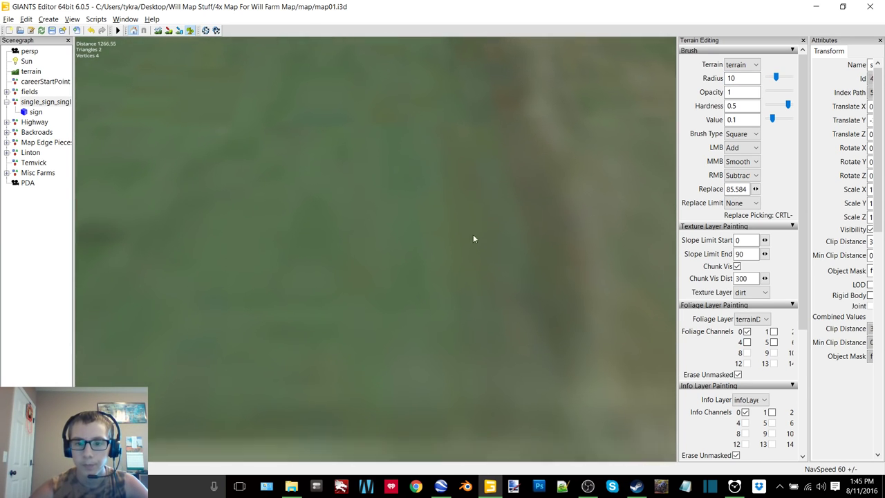
mouse_move(474, 236)
middle_mouse_down("alt")
mouse_move(412, 188)
mouse_move(390, 233)
mouse_move(399, 221)
middle_mouse_up("alt")
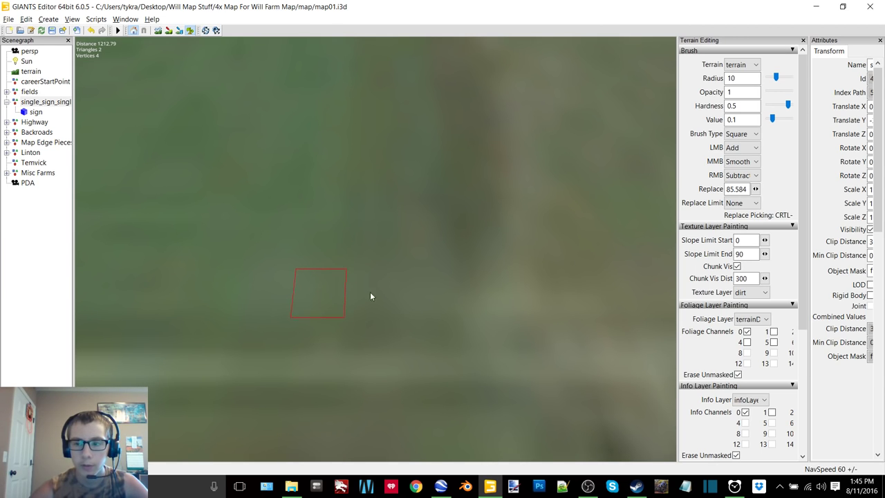
left_click(870, 230)
scroll(415, 309, "up", 2)
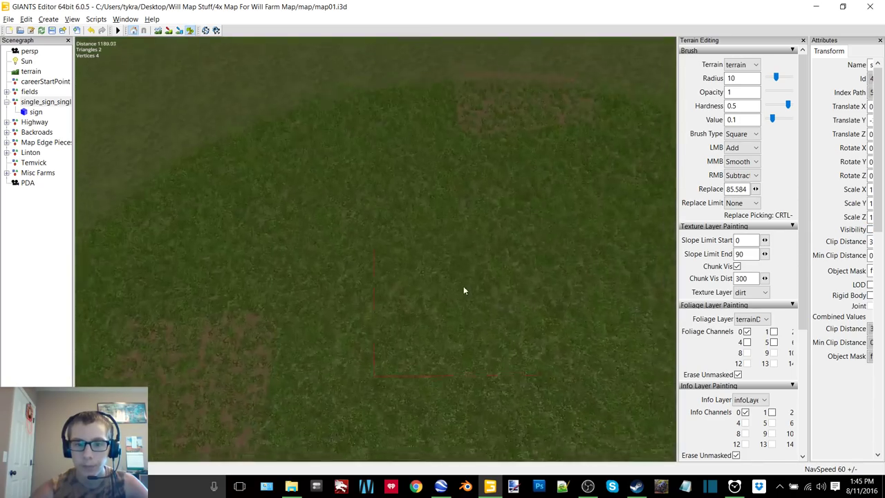
left_click_drag(463, 285, 427, 275, "alt")
mouse_move(428, 278)
middle_mouse_down()
mouse_move(472, 267)
mouse_move(462, 274)
middle_mouse_up()
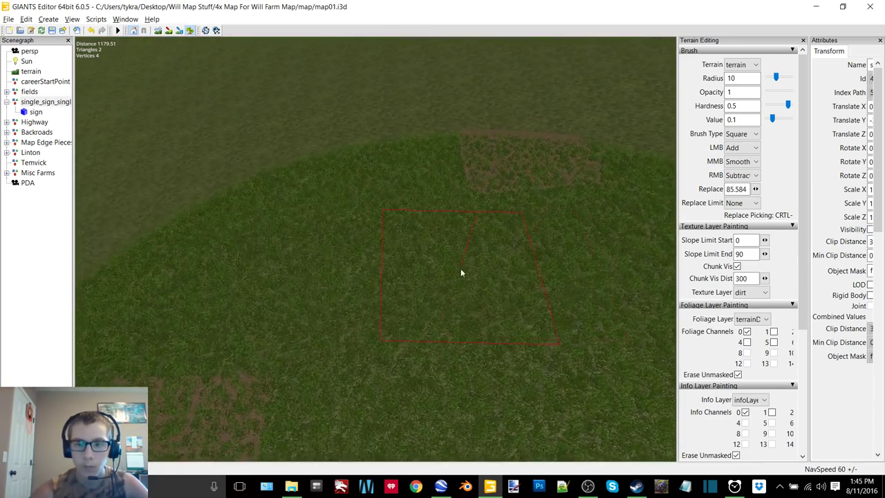
- Set the foliage layer to grass and clear the grass from one of the painted terrainDetail patches
left_click(767, 319)
left_click(750, 349)
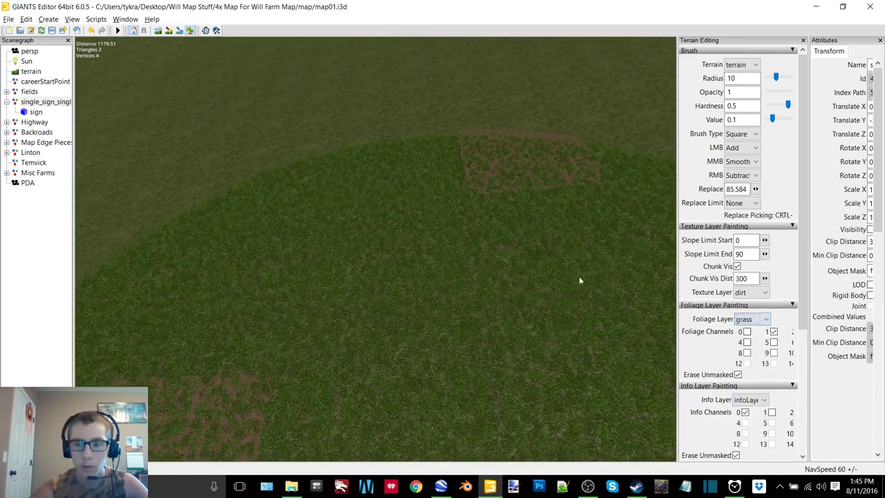
mouse_move(579, 276)
middle_mouse_down()
mouse_move(535, 305)
mouse_move(427, 266)
middle_mouse_up()
left_click(428, 241)
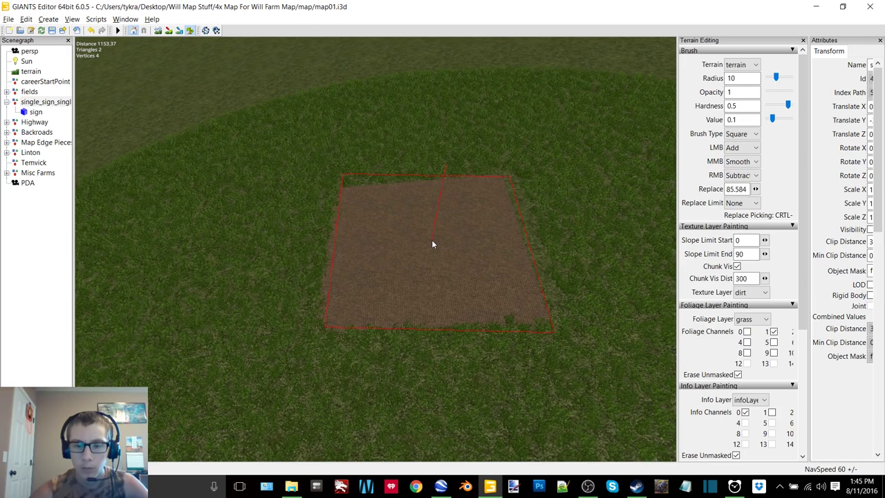
key("ctrl+z")
key("ctrl+z")
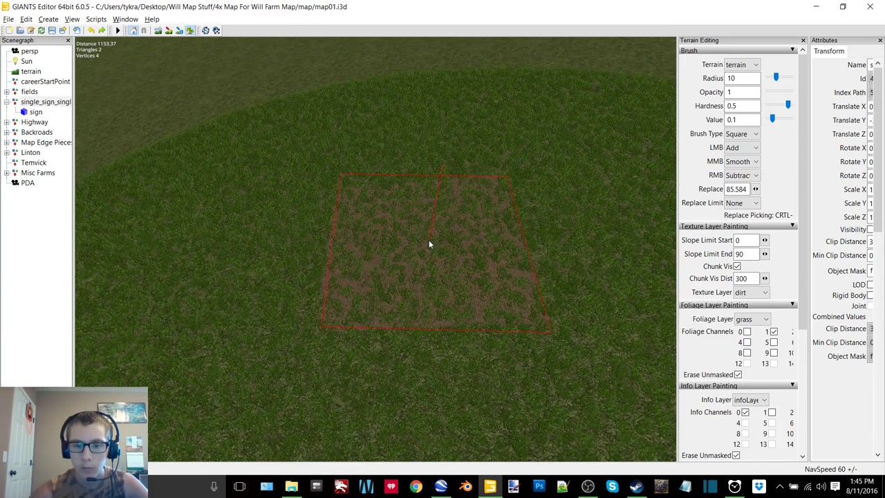
right_click(428, 240)
- Clear the grass from the terrainDetail patch beside the dirt road
left_click_drag(427, 240, 349, 205, "alt")
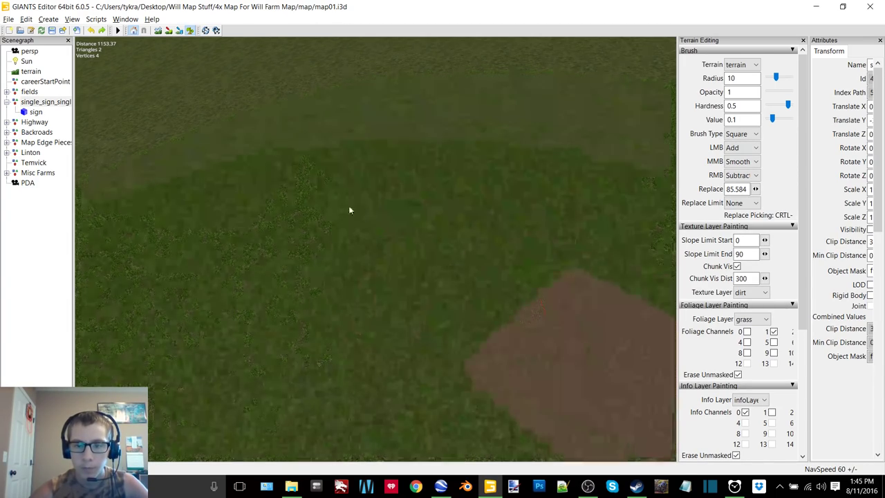
mouse_move(349, 210)
right_mouse_down()
mouse_move(401, 233)
mouse_move(372, 269)
right_mouse_up()
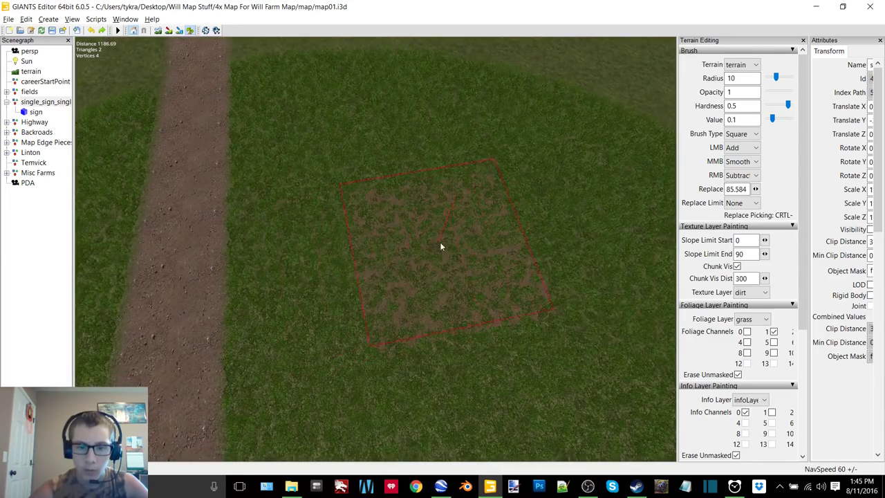
left_click(439, 249)
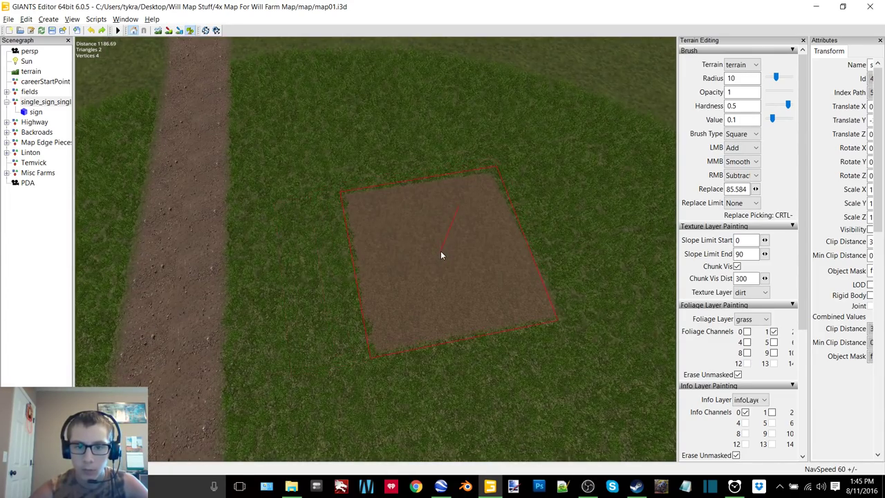
right_click_drag(422, 250, 446, 282)
middle_click_drag(446, 278, 529, 255, "alt")
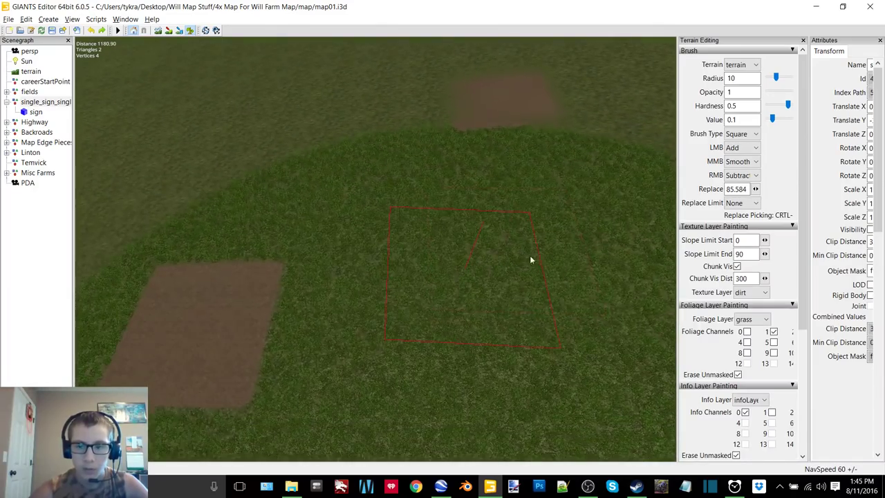
- Switch the foliage layer to terrainDetail and paint the L-shaped area of ground connecting the two cleared patches beside the dirt road
left_click(760, 317)
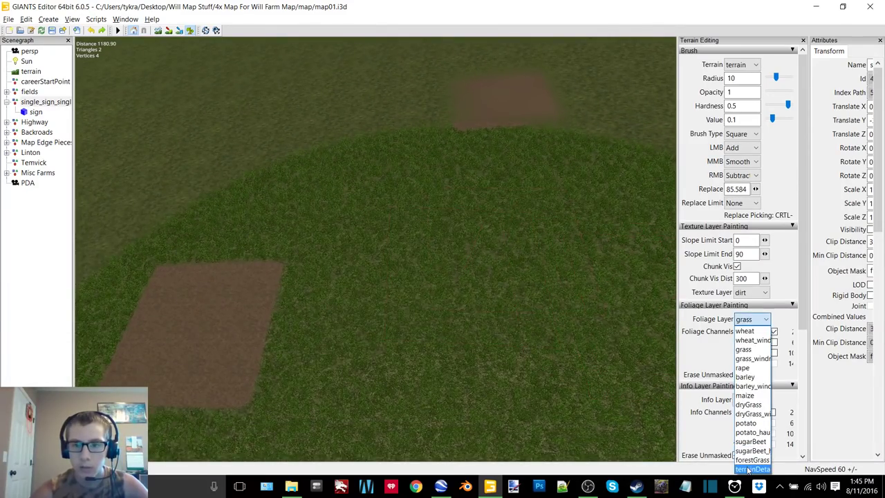
left_click(752, 468)
right_click_drag(588, 369, 529, 333, "alt")
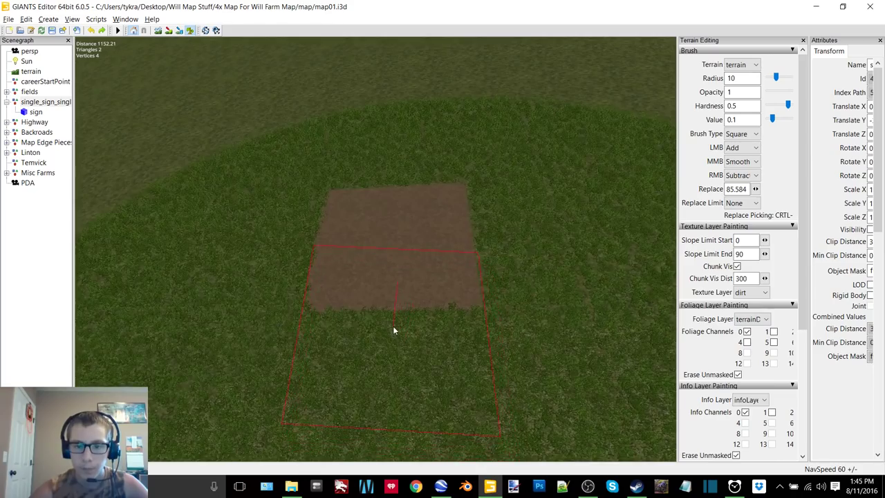
left_click_drag(393, 330, 386, 330)
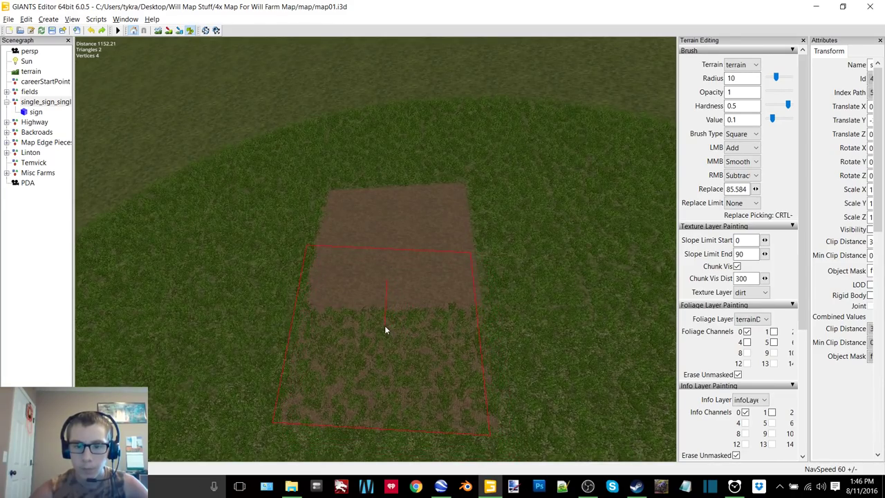
left_click_drag(415, 292, 284, 285, "alt")
middle_click_drag(284, 284, 310, 293, "alt")
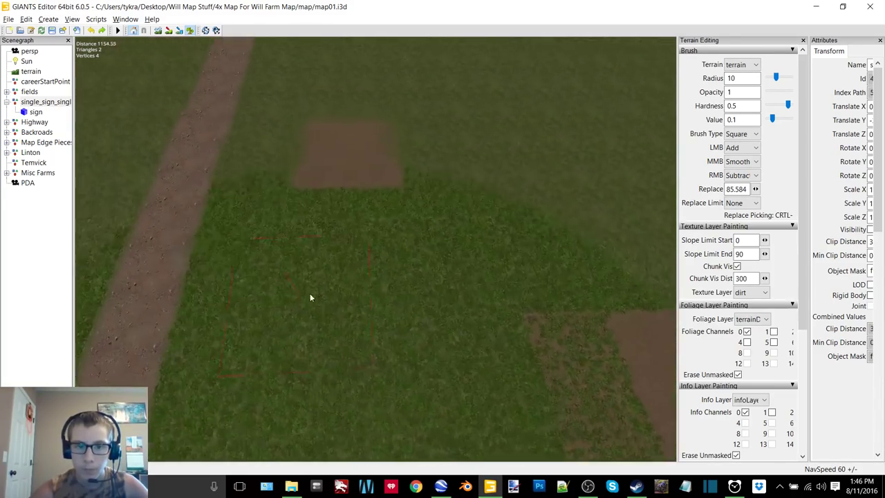
right_click_drag(310, 298, 339, 282)
mouse_move(392, 229)
right_mouse_down()
mouse_move(399, 255)
mouse_move(398, 238)
right_mouse_up()
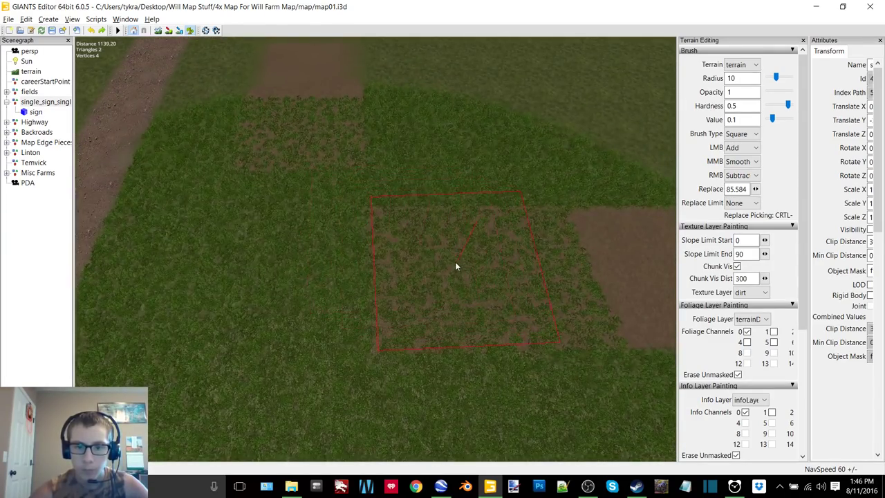
right_click_drag(454, 265, 367, 227)
left_click_drag(366, 226, 361, 224)
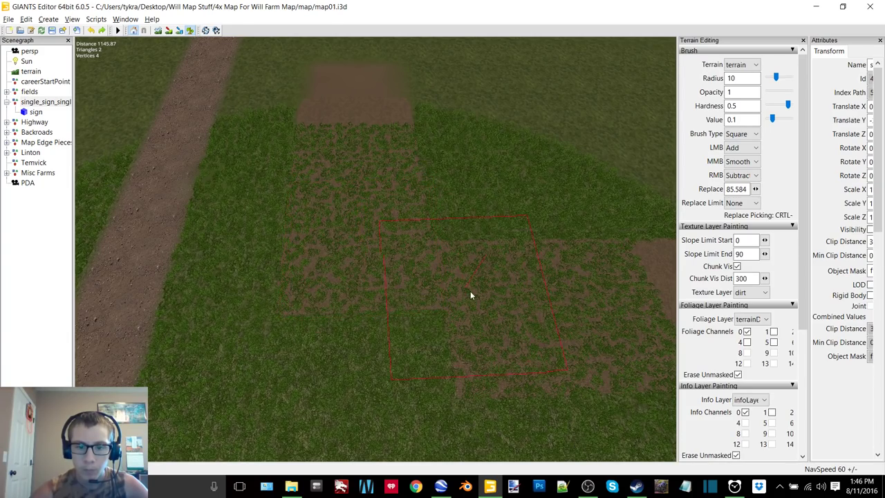
left_click_drag(481, 308, 479, 310)
- Set the brush type to Round and paint terrainDetail over the bend of the L-shaped area to round its corner
left_click(746, 135)
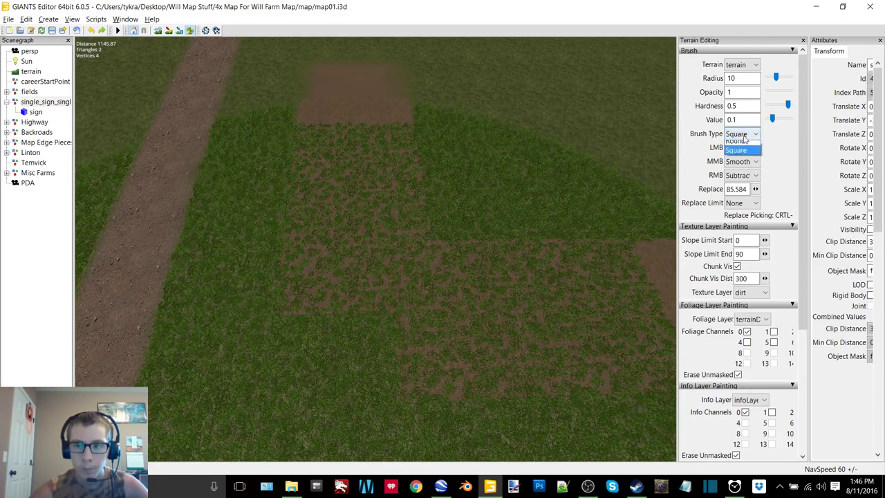
left_click(741, 142)
mouse_move(588, 231)
left_mouse_down("alt")
mouse_move(430, 278)
mouse_move(415, 304)
left_mouse_up("alt")
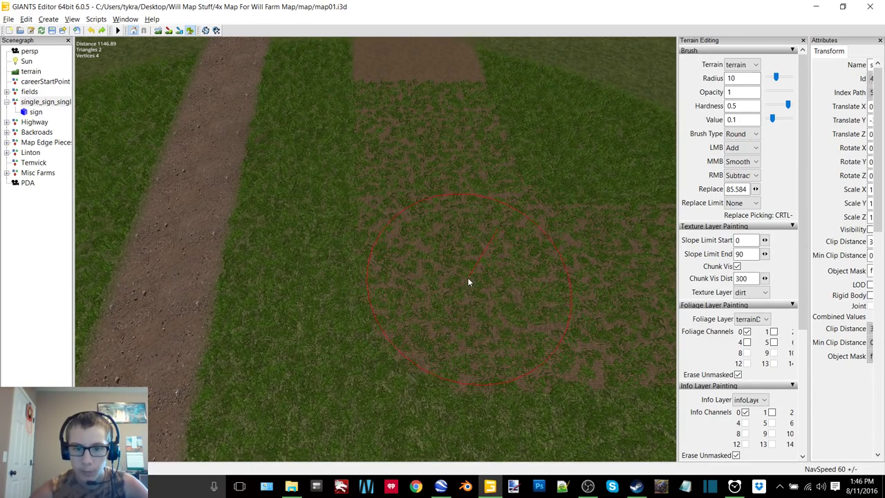
mouse_move(322, 285)
right_mouse_down("alt")
mouse_move(347, 283)
mouse_move(308, 293)
mouse_move(390, 254)
mouse_move(380, 292)
right_mouse_up("alt")
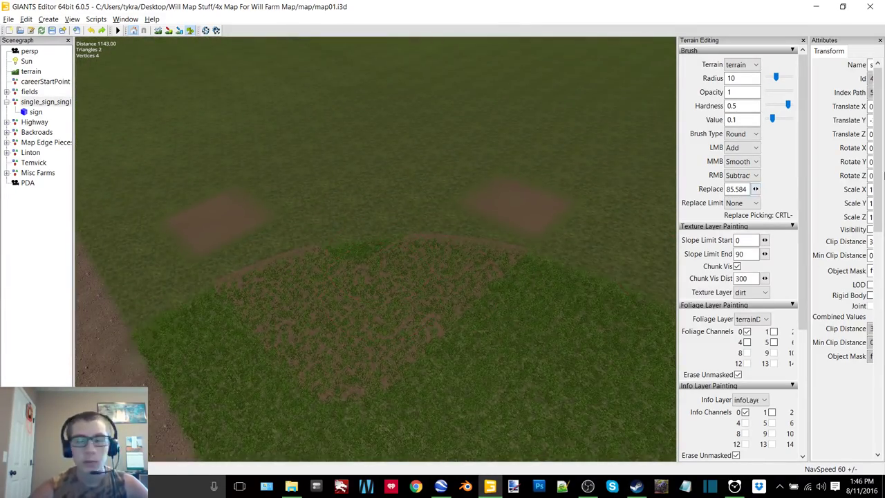
- Set the brush type back to Square and the foliage layer to grass, and clear the grass from the first terrainDetail strip
left_click(741, 133)
left_click(737, 148)
mouse_move(608, 196)
right_mouse_down()
mouse_move(463, 220)
mouse_move(484, 229)
mouse_move(440, 241)
mouse_move(500, 194)
mouse_move(525, 207)
right_mouse_up()
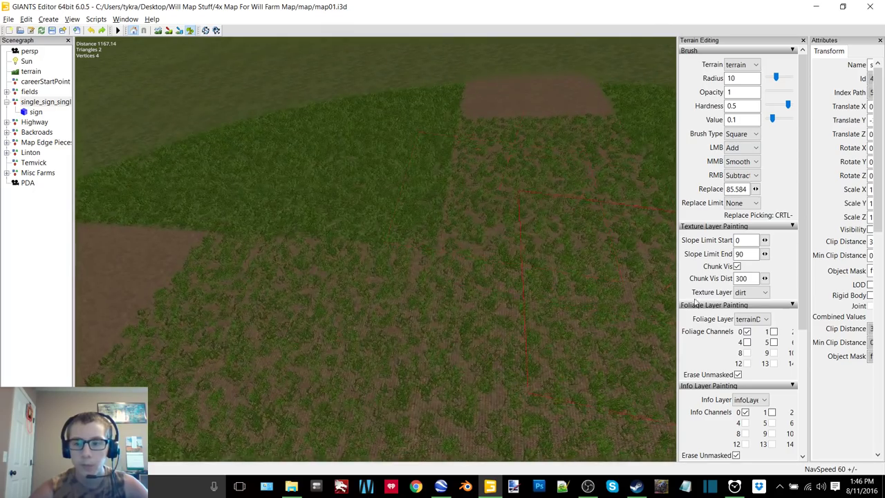
left_click(760, 318)
left_click(747, 337)
mouse_move(575, 301)
right_mouse_down()
mouse_move(424, 268)
mouse_move(473, 281)
right_mouse_up()
left_click(493, 296)
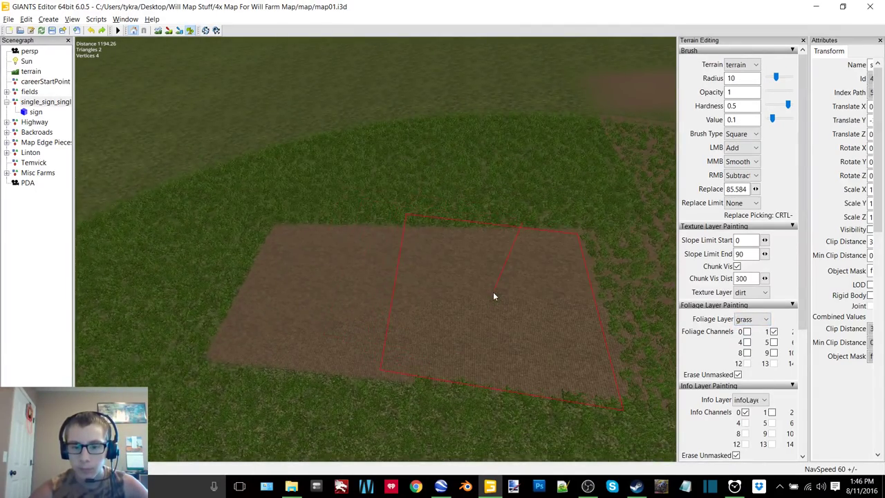
left_click(491, 298)
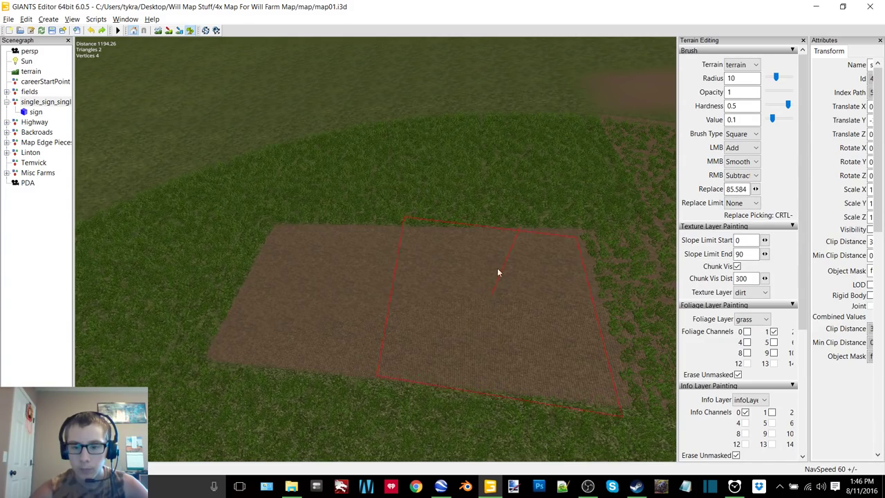
- Clear the grass from the rounded bend and from the remaining strip that joins it to the other cleared patch
middle_click_drag(497, 268, 424, 277, "alt")
left_click(436, 312)
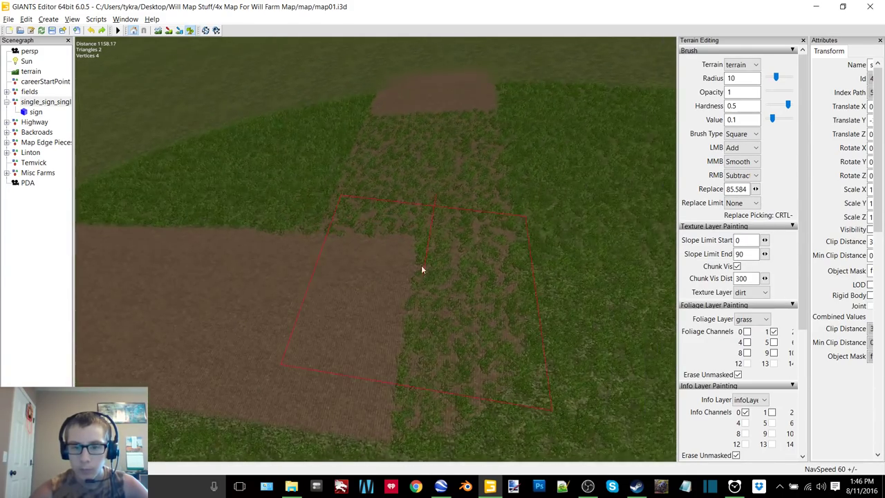
mouse_move(414, 251)
left_mouse_down()
mouse_move(349, 300)
mouse_move(311, 303)
left_mouse_up()
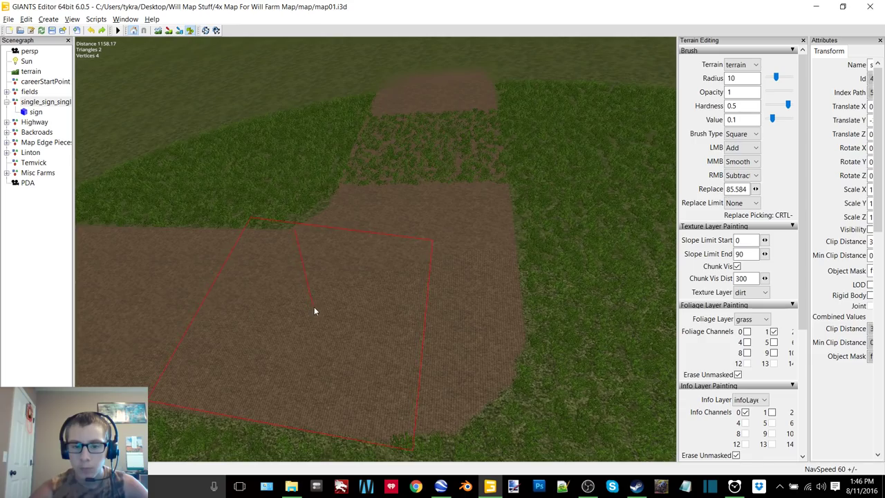
middle_click_drag(362, 269, 350, 289, "alt")
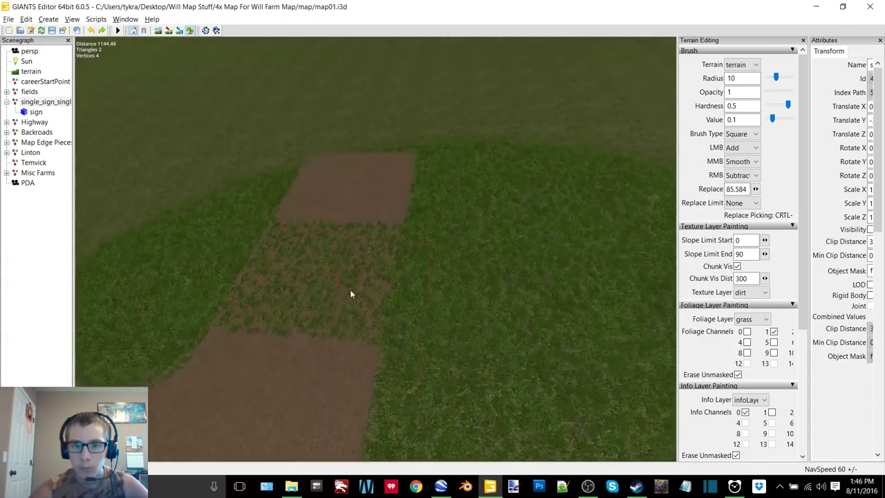
left_click_drag(350, 289, 370, 254, "alt")
mouse_move(370, 258)
right_mouse_down()
mouse_move(404, 253)
mouse_move(391, 255)
right_mouse_up()
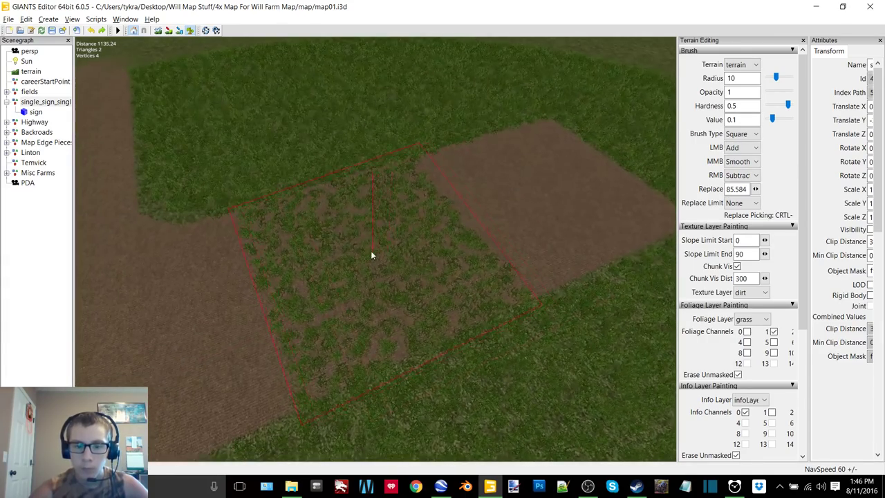
left_click(370, 247)
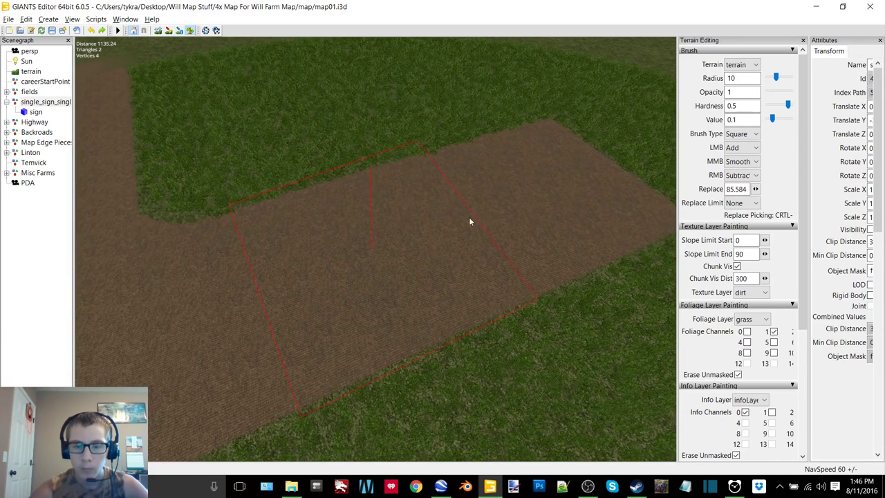
- Show the satellite image overlay and compare the field's next corner with the Google Earth imagery
mouse_move(469, 221)
middle_mouse_down("alt")
mouse_move(451, 227)
mouse_move(413, 193)
mouse_move(366, 227)
middle_mouse_up("alt")
left_click_drag(366, 227, 372, 211, "alt")
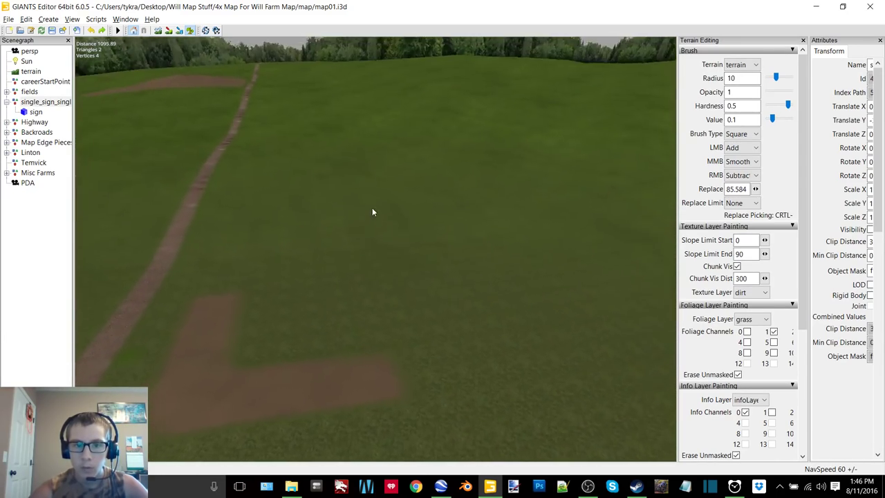
right_click_drag(372, 213, 430, 234)
left_click(870, 229)
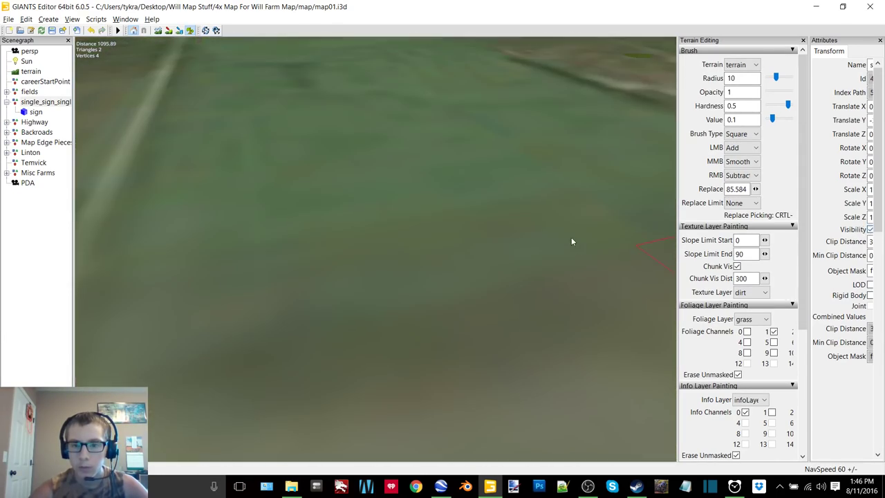
middle_click_drag(572, 238, 401, 259, "alt")
mouse_move(401, 262)
right_mouse_down()
mouse_move(263, 279)
mouse_move(403, 297)
mouse_move(219, 248)
mouse_move(322, 264)
mouse_move(361, 243)
mouse_move(306, 242)
mouse_move(241, 298)
right_mouse_up()
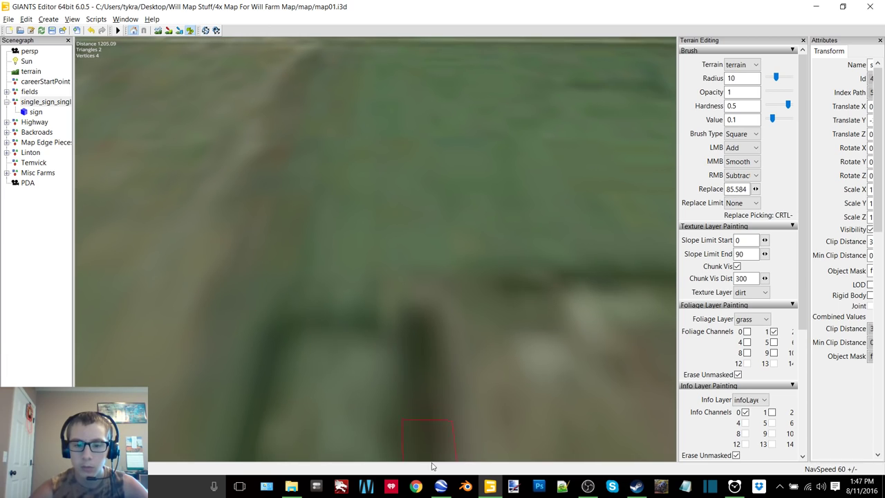
left_click(440, 486)
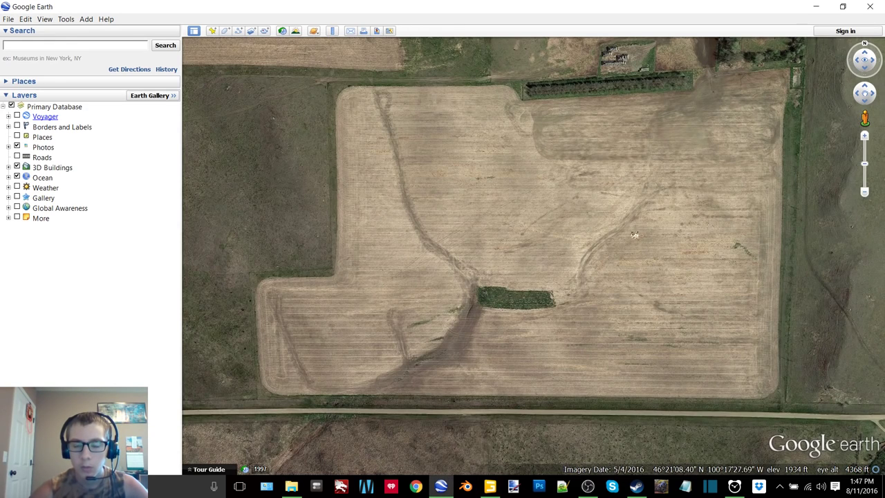
left_click(492, 485)
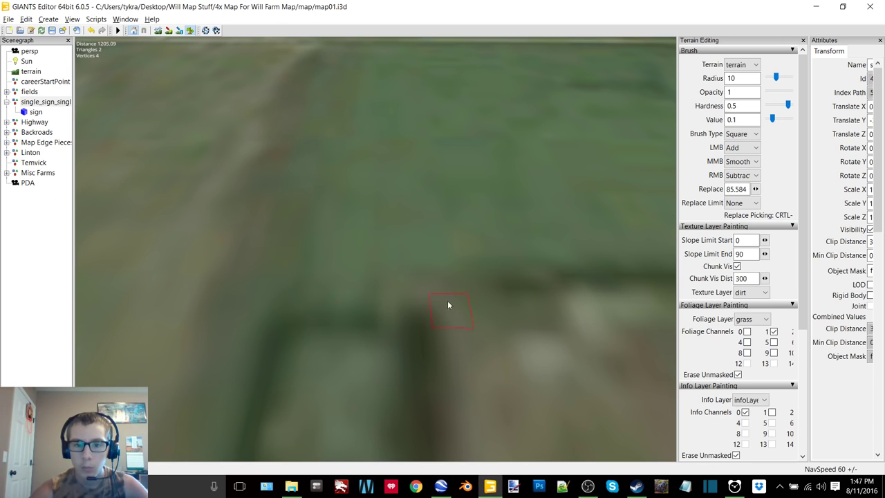
middle_click_drag(368, 267, 409, 288, "alt")
scroll(415, 274, "up", 3)
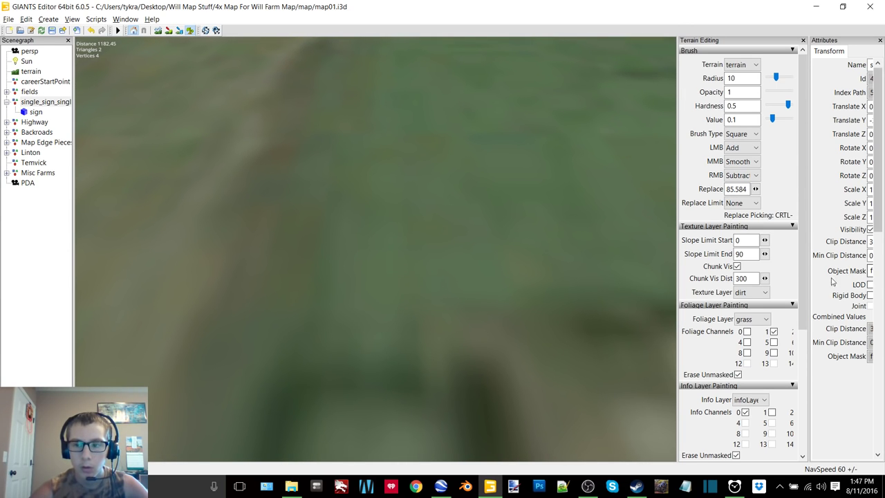
- Hide the satellite image overlay and switch the foliage layer to terrainDetail at the field's next corner
left_click(870, 230)
scroll(521, 228, "up", 4)
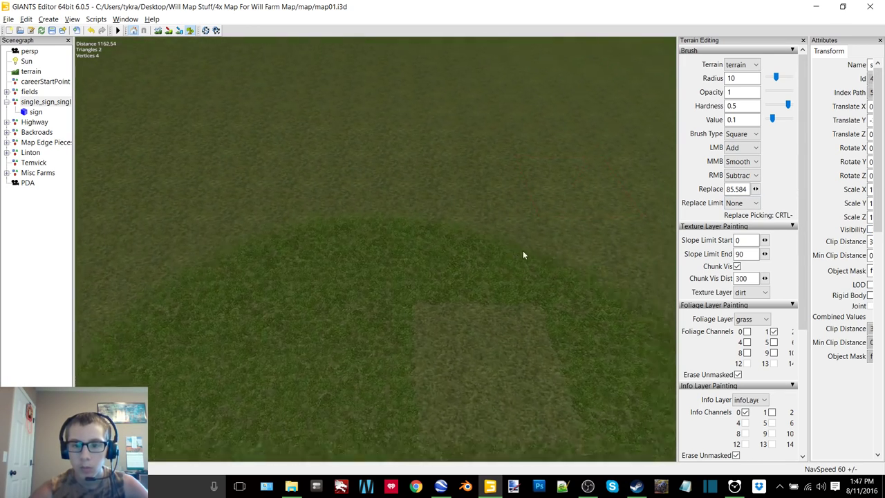
scroll(522, 255, "down", 2)
left_click(751, 319)
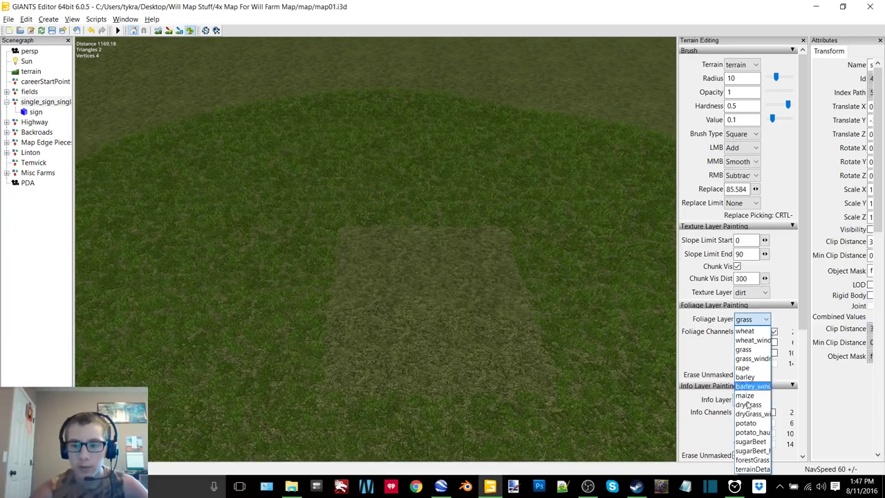
left_click(752, 469)
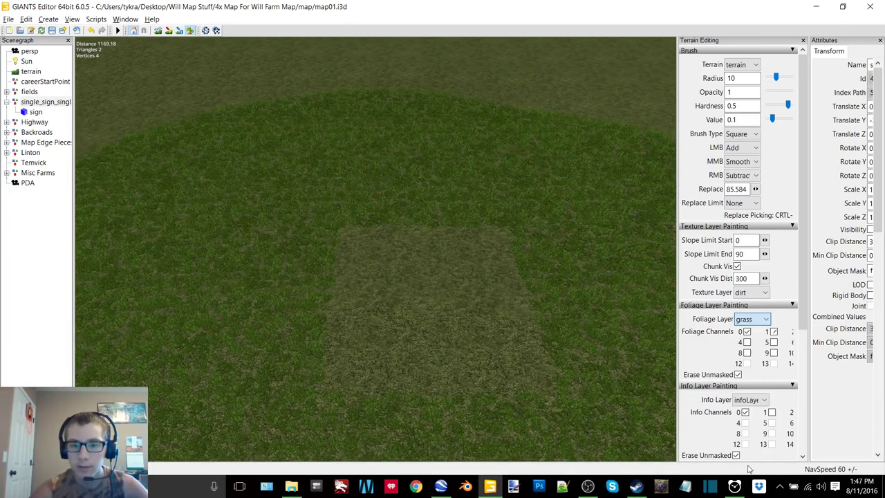
- Choose the terrainDetail foliage layer with only channel 0 enabled and paint one brush square of field ground over the cleared patch
left_click(432, 297)
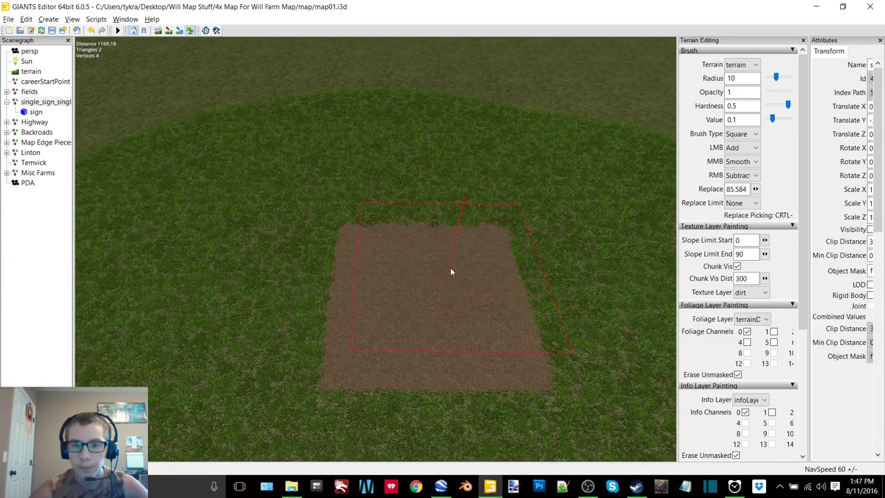
key("ctrl+z")
left_click(433, 294)
left_click(433, 298)
left_click(433, 295)
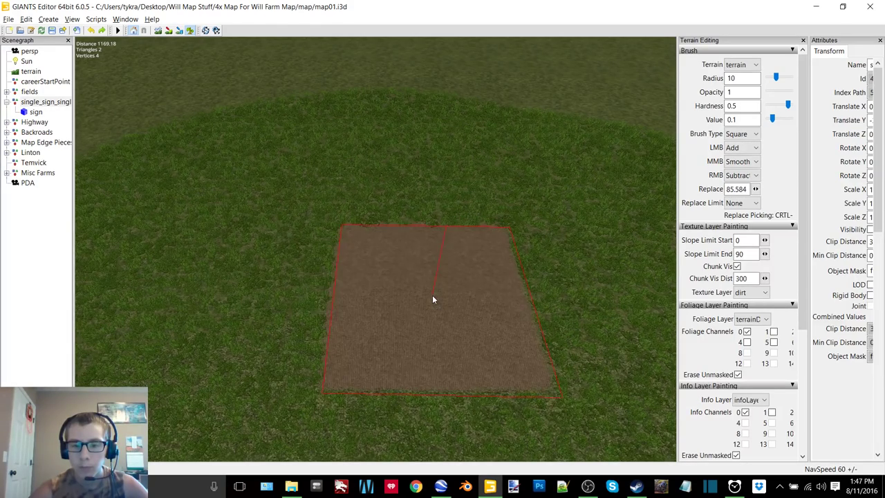
- Paint adjoining terrainDetail squares through the grass with the radius 10 square brush, starting a strip beside the cleared patch
mouse_move(381, 200)
middle_mouse_down("alt")
mouse_move(384, 295)
mouse_move(422, 383)
middle_mouse_up("alt")
mouse_move(423, 388)
right_mouse_down()
mouse_move(438, 219)
mouse_move(414, 249)
mouse_move(444, 259)
mouse_move(482, 255)
right_mouse_up()
mouse_move(480, 250)
left_mouse_down("alt")
mouse_move(456, 240)
mouse_move(496, 222)
left_mouse_up("alt")
left_click_drag(441, 204, 436, 199)
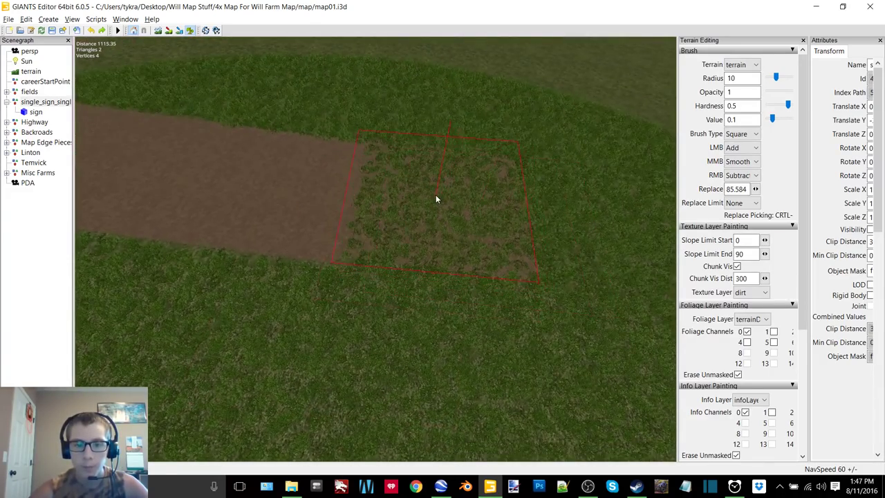
mouse_move(553, 196)
middle_mouse_down("alt")
mouse_move(439, 218)
mouse_move(416, 239)
middle_mouse_up("alt")
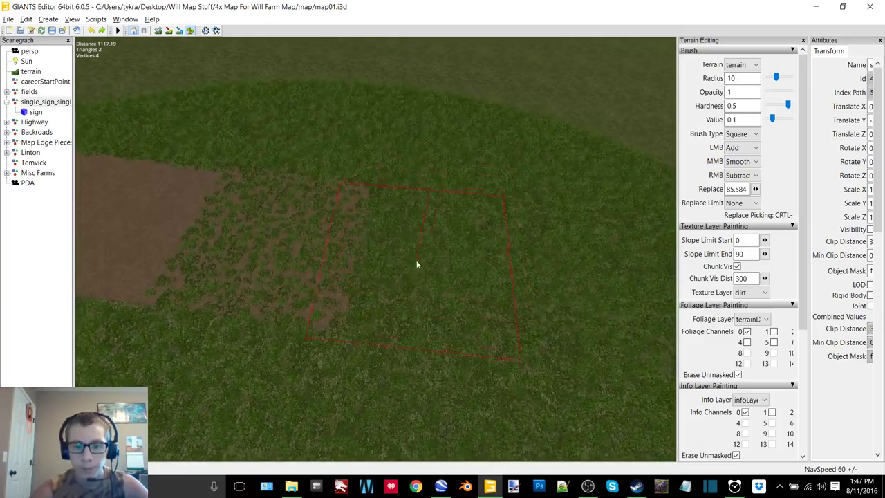
left_click(428, 256)
middle_click_drag(499, 263, 384, 256, "alt")
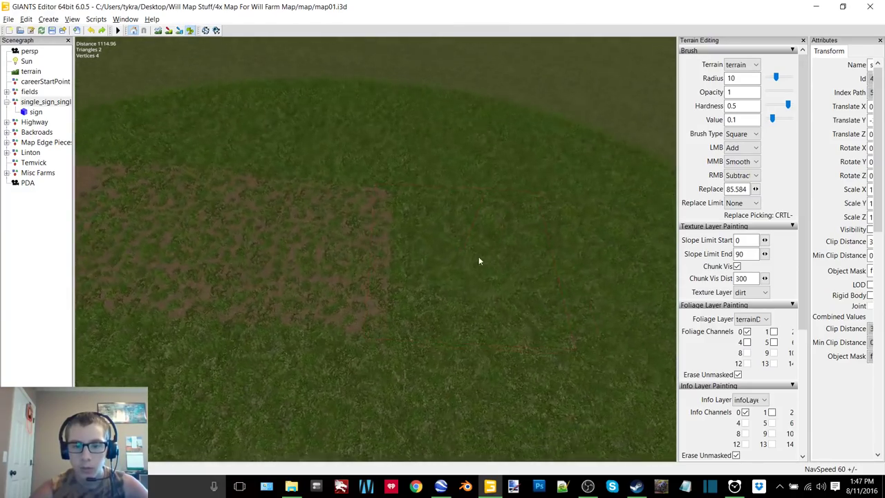
left_click_drag(479, 258, 461, 256, "alt")
left_click(461, 253)
middle_click_drag(540, 254, 353, 262, "alt")
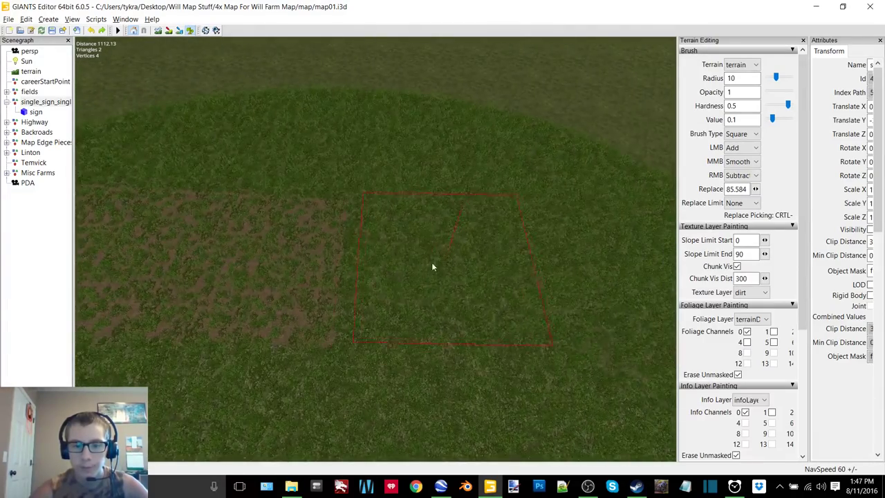
- Extend the terrainDetail strip farther through the grass, undoing and repainting the last misplaced square
left_click_drag(410, 271, 426, 275)
right_click(428, 269)
left_click(433, 266)
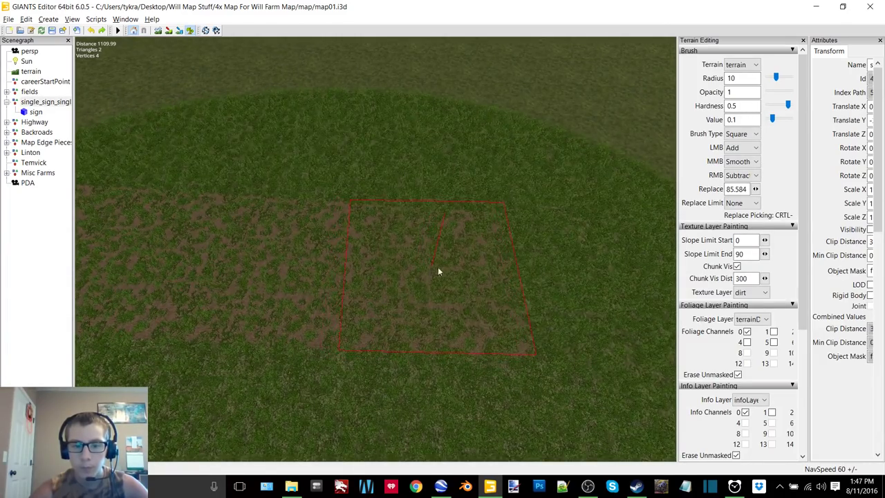
middle_click_drag(515, 267, 398, 266, "alt")
left_click(402, 279)
middle_click_drag(527, 278, 418, 277, "alt")
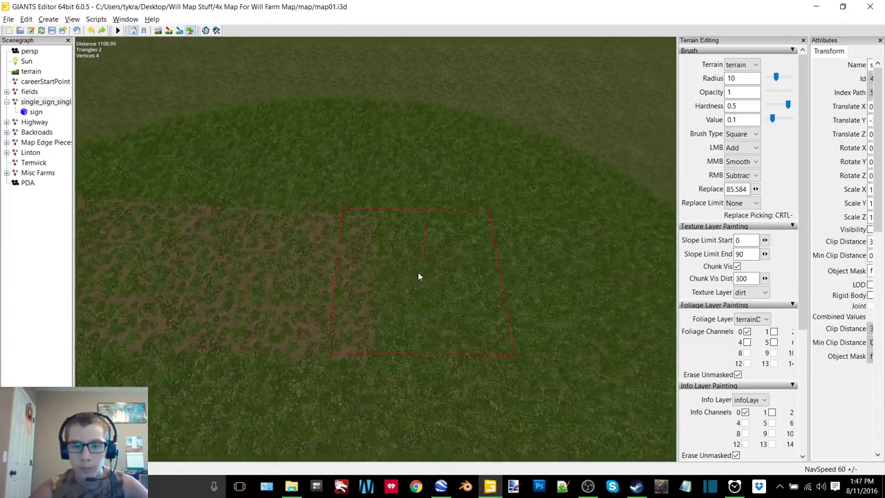
left_click(449, 279)
middle_click_drag(556, 282, 432, 272, "alt")
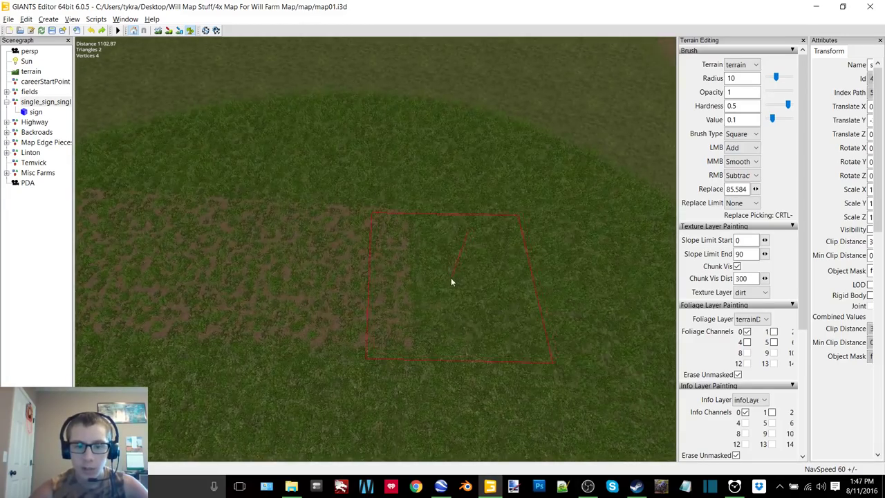
mouse_move(457, 276)
left_mouse_down()
mouse_move(468, 276)
mouse_move(428, 274)
mouse_move(432, 263)
mouse_move(455, 268)
left_mouse_up()
key("ctrl+z")
left_click(428, 259)
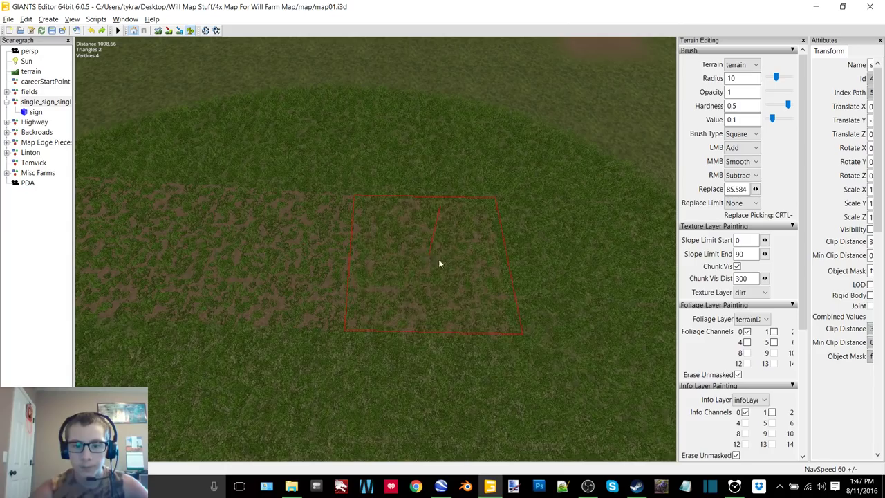
- Paint a second strip of terrainDetail squares through the grass, branching off another side of the cleared patch
middle_click_drag(533, 266, 412, 263, "alt")
middle_click_drag(509, 197, 453, 242, "alt")
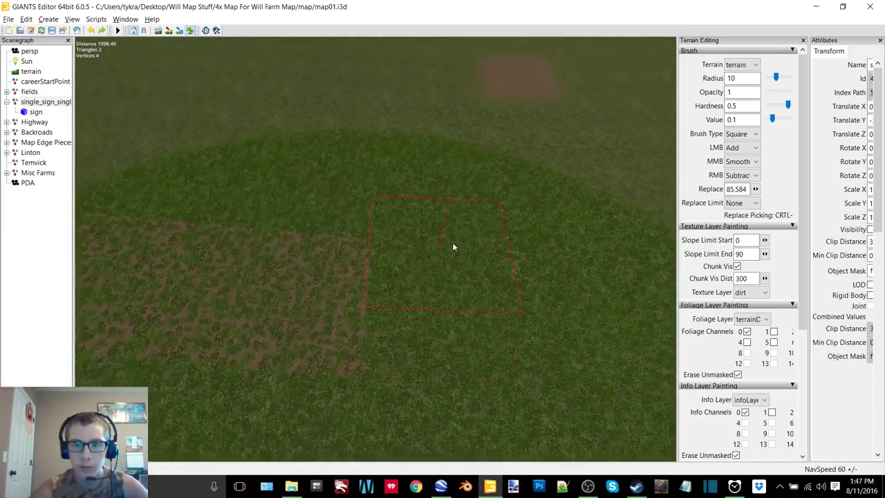
middle_click_drag(525, 183, 421, 275, "alt")
scroll(421, 270, "up", 2)
left_click(398, 226)
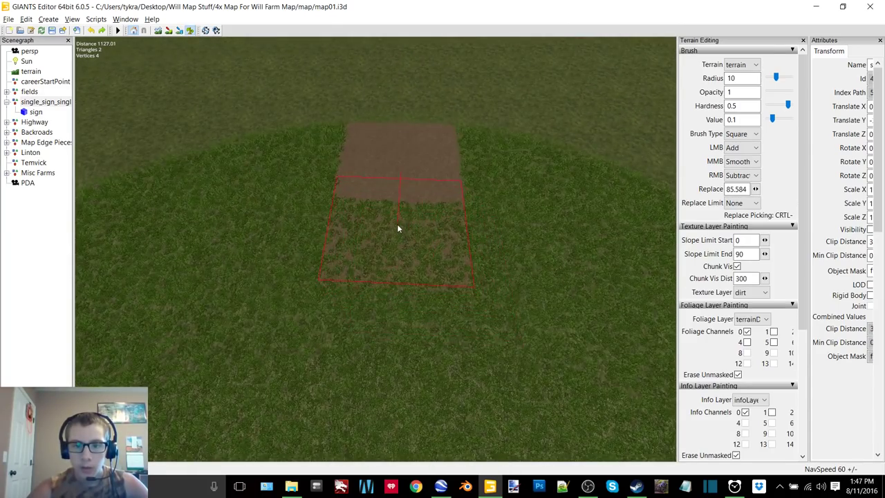
mouse_move(397, 226)
left_mouse_down("alt")
mouse_move(379, 245)
mouse_move(249, 246)
left_mouse_up("alt")
middle_click_drag(249, 249, 378, 258)
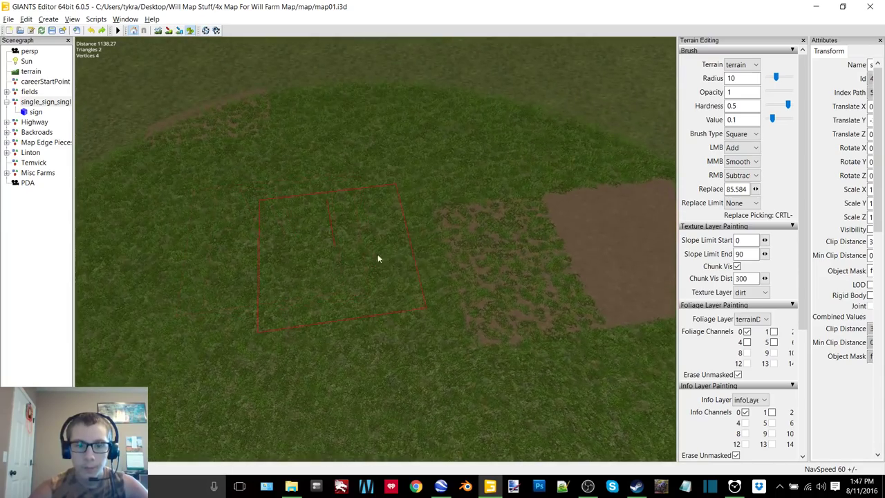
left_click_drag(436, 275, 423, 274)
mouse_move(421, 273)
middle_mouse_down()
mouse_move(414, 268)
mouse_move(429, 286)
mouse_move(396, 285)
middle_mouse_up()
left_click(412, 282)
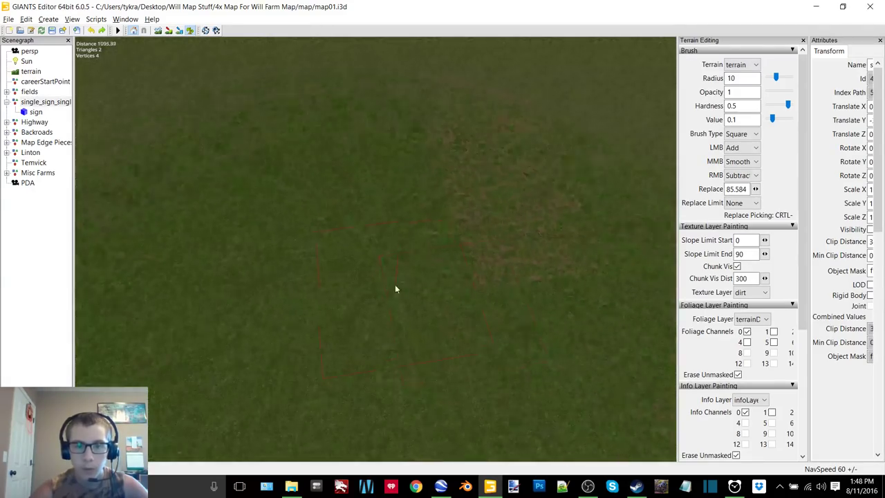
- Paint terrainDetail squares from the end of the long strip across to the neighbouring painted patch so they join
mouse_move(395, 285)
left_mouse_down("alt")
mouse_move(509, 286)
mouse_move(388, 269)
left_mouse_up("alt")
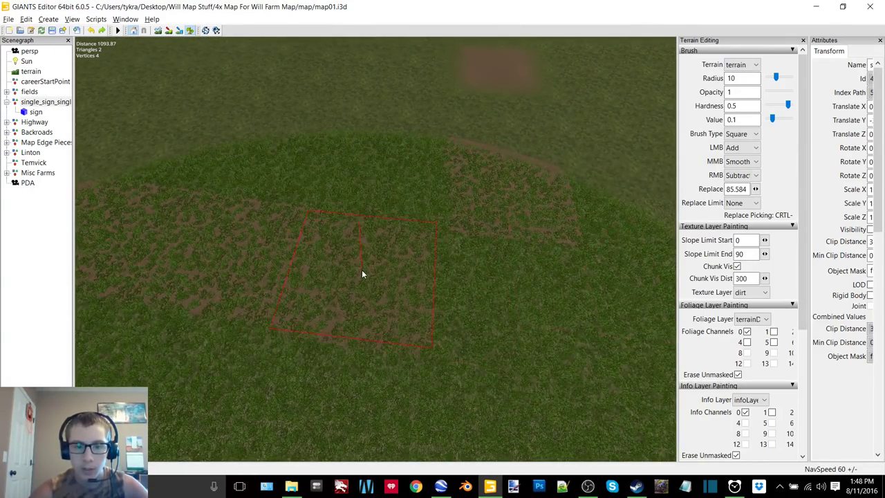
left_click(362, 274)
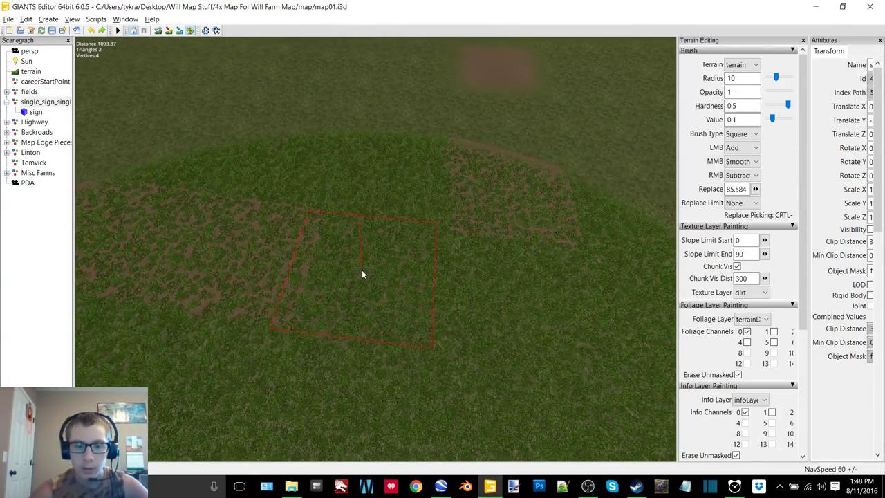
left_click(405, 275)
left_click(426, 278)
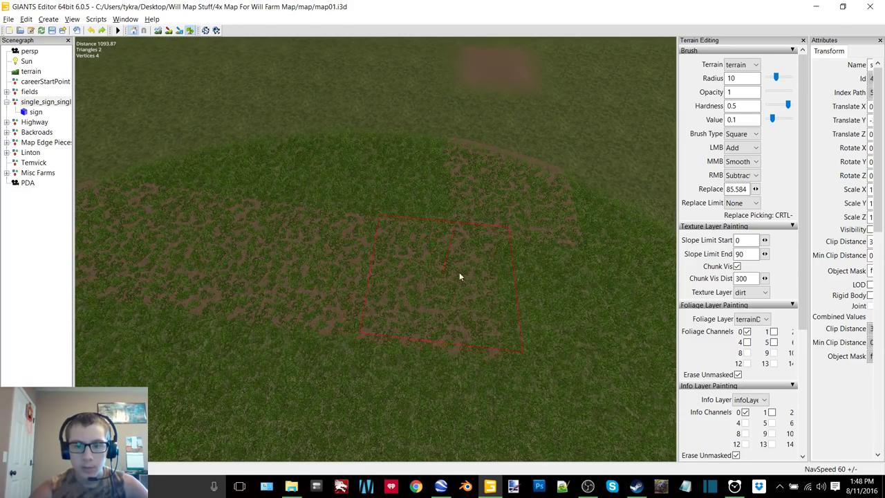
- Switch the brush type to Round and paint terrainDetail over the grass in the corner between the two strips
mouse_move(460, 275)
left_mouse_down("alt")
mouse_move(356, 274)
mouse_move(415, 287)
mouse_move(404, 283)
mouse_move(452, 271)
left_mouse_up("alt")
left_click(742, 134)
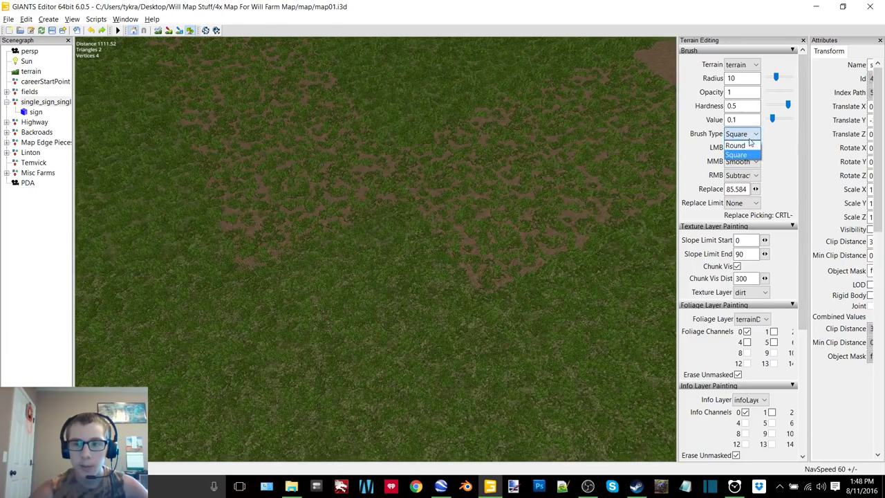
left_click(737, 145)
mouse_move(434, 194)
left_mouse_down()
mouse_move(408, 232)
mouse_move(353, 254)
left_mouse_up()
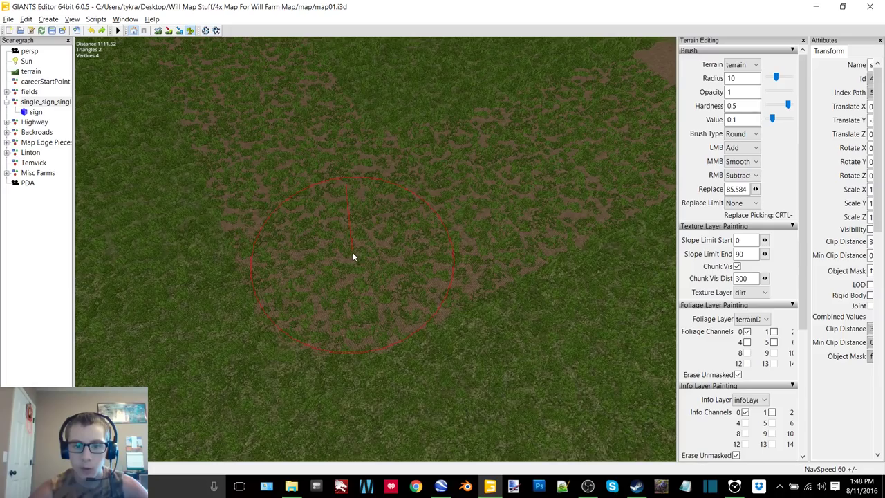
- Examine the painted field ground under the grass at close range and from farther away
scroll(364, 257, "up", 5)
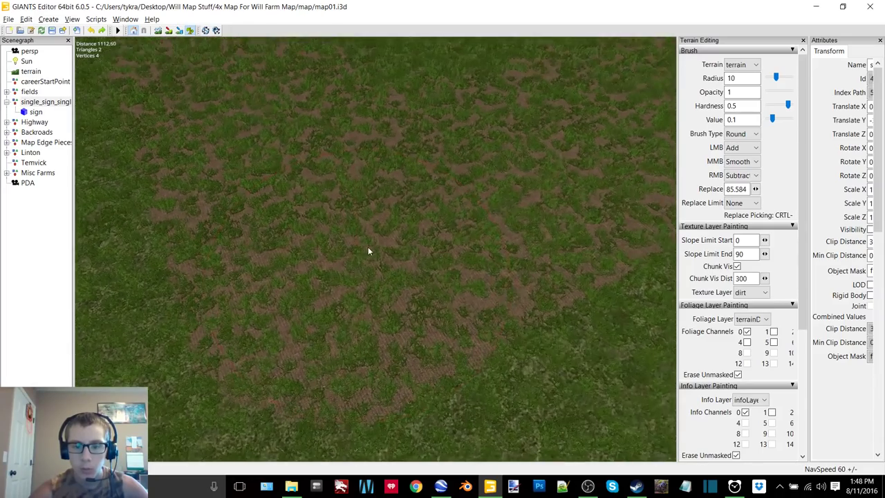
scroll(389, 247, "up", 2)
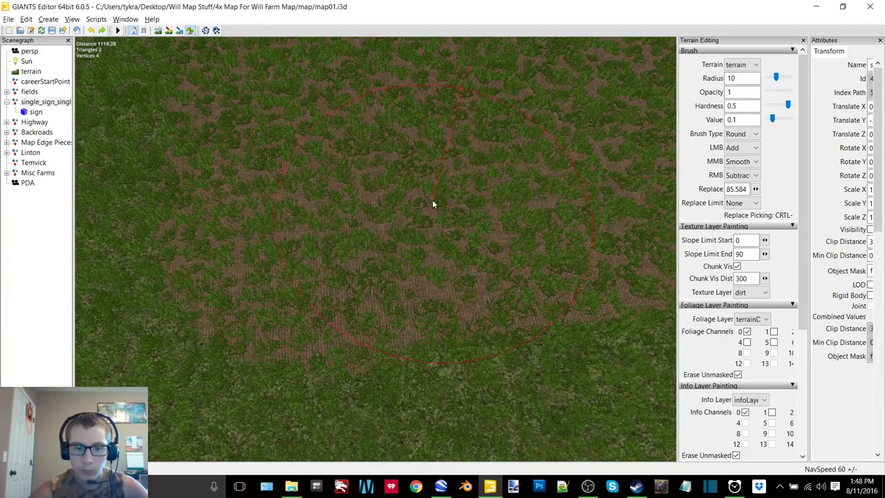
mouse_move(432, 199)
left_mouse_down("alt")
mouse_move(449, 208)
mouse_move(444, 190)
left_mouse_up("alt")
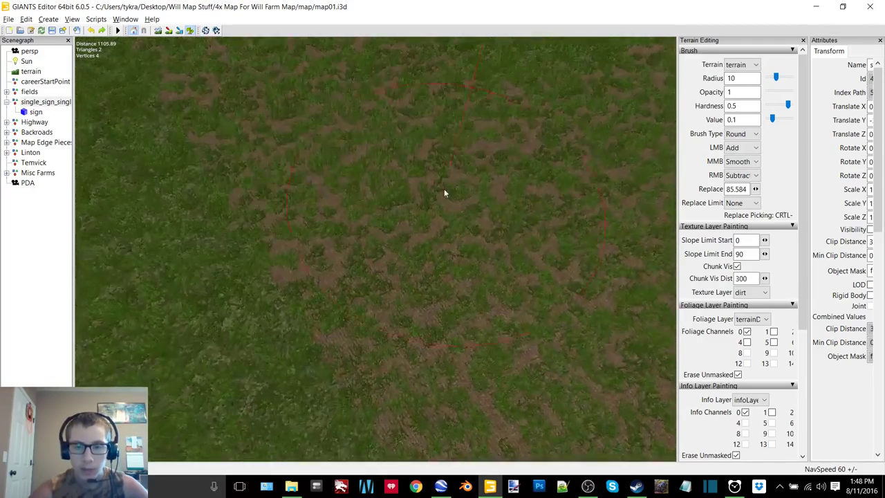
scroll(425, 202, "down", 10)
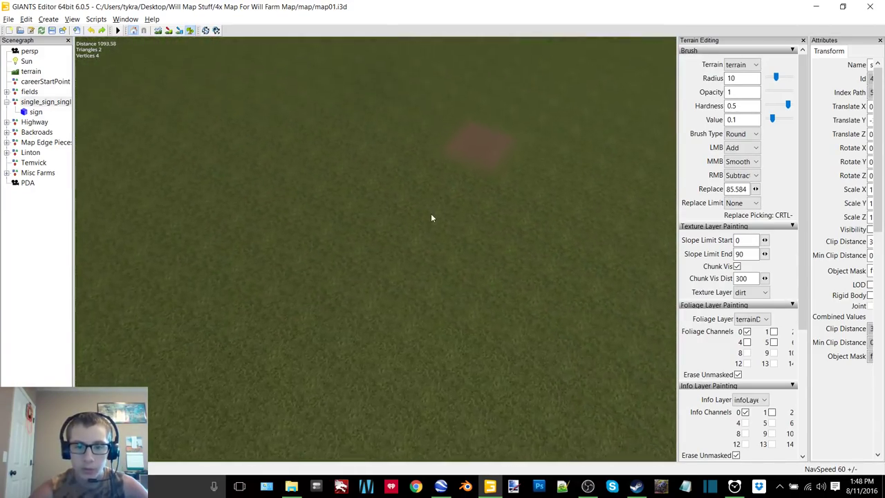
key("ctrl+y")
key("ctrl+y")
key("ctrl+y")
key("ctrl+y")
key("ctrl+y")
key("ctrl+y")
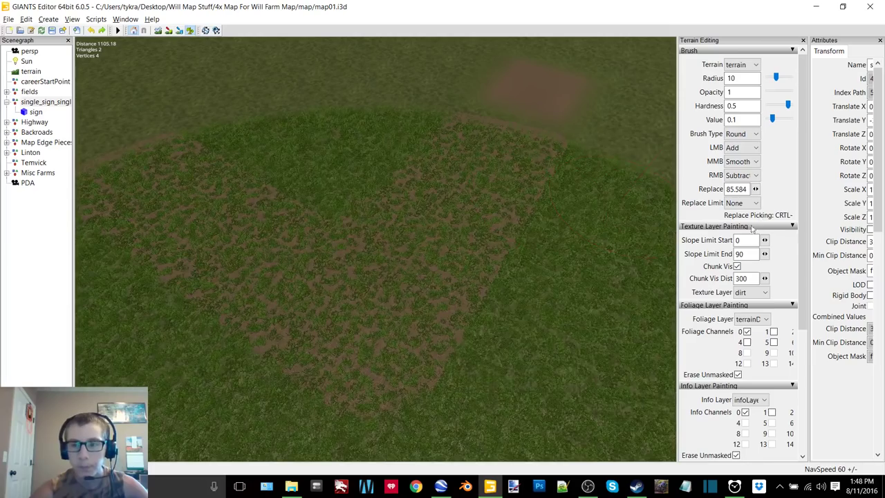
- Choose the grass foliage layer with channel 0 disabled and channel 1 enabled, and set the brush type to Square
left_click(754, 319)
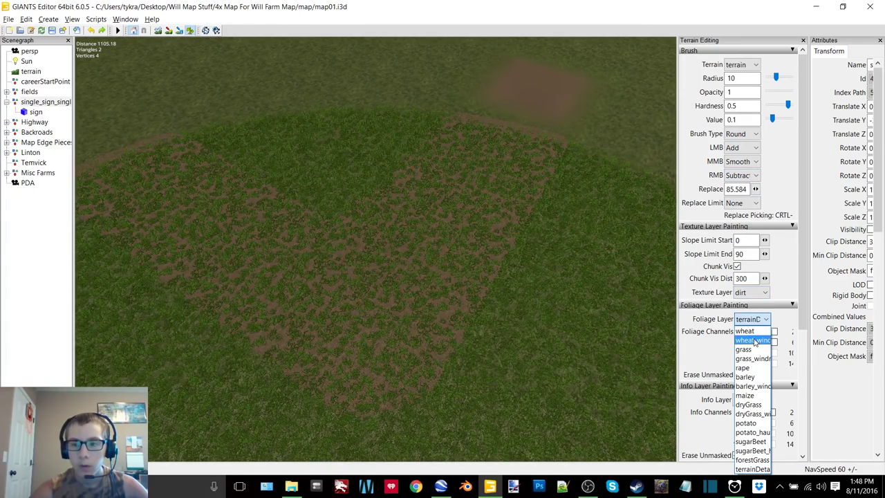
left_click(753, 349)
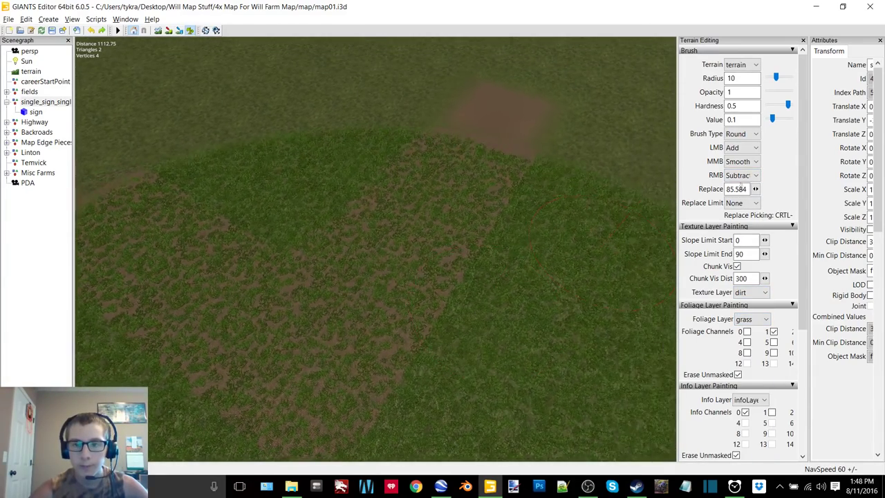
left_click(748, 135)
left_click(737, 152)
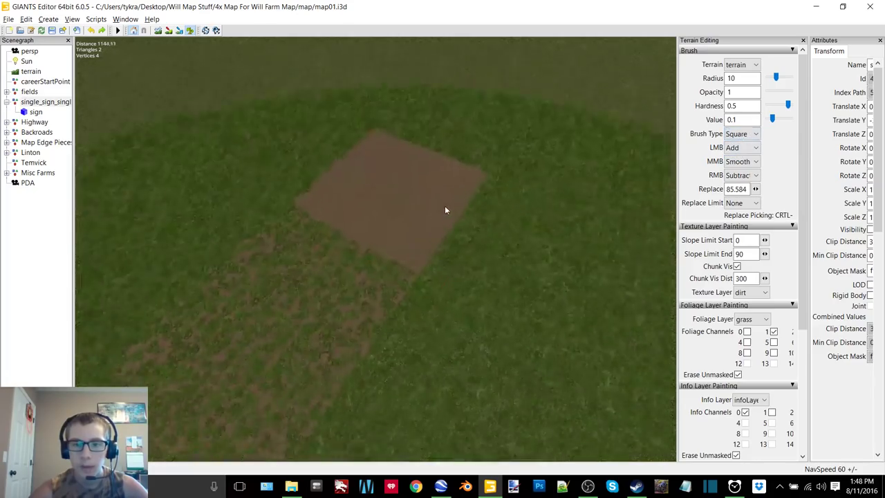
- Clear the grass from the painted field strip next to the bare patch, working outward square by square
key("s")
key("d")
right_click(430, 228)
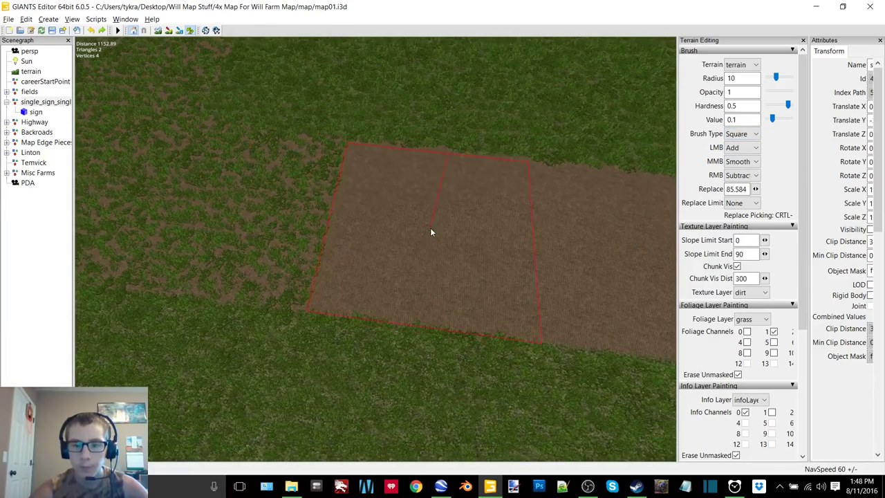
key("a")
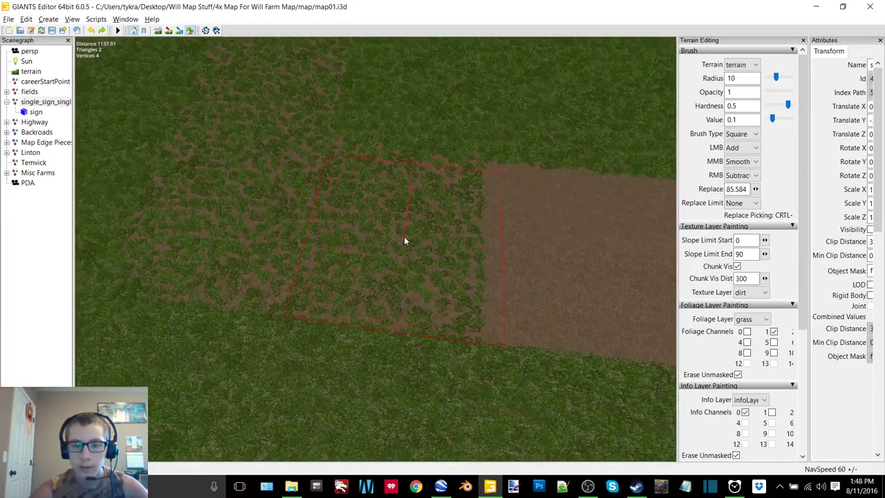
right_click(404, 236)
key("a")
right_click(391, 236)
key("a")
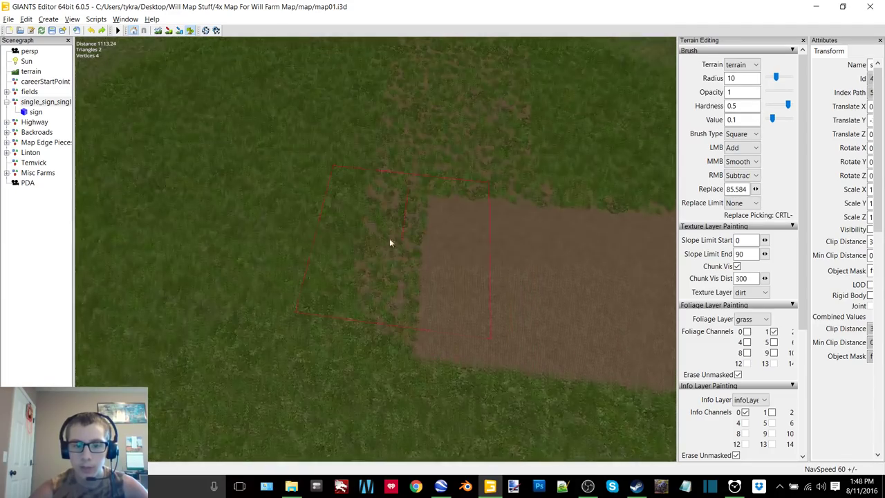
- Clear the grass around the corner where the painted field strip changes direction
left_click_drag(371, 225, 465, 226, "alt")
key("a")
key("a")
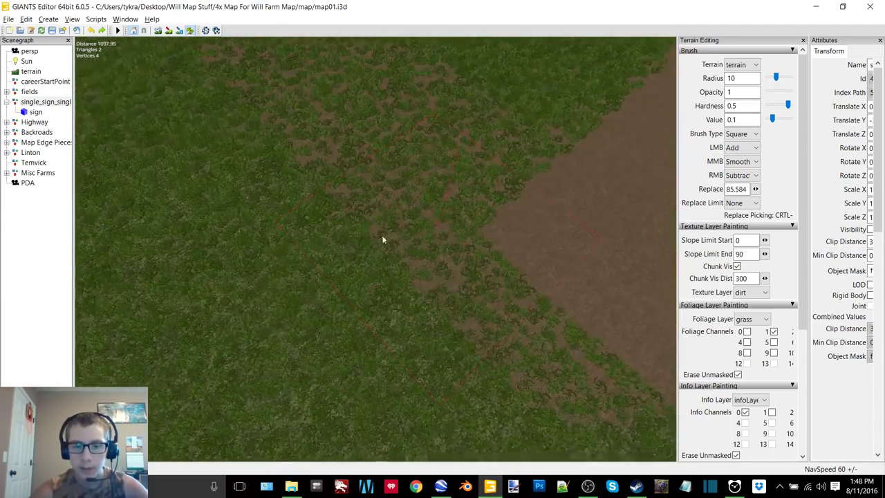
mouse_move(382, 235)
left_mouse_down("alt")
mouse_move(392, 222)
mouse_move(417, 222)
mouse_move(458, 234)
mouse_move(521, 205)
left_mouse_up("alt")
right_click(384, 208)
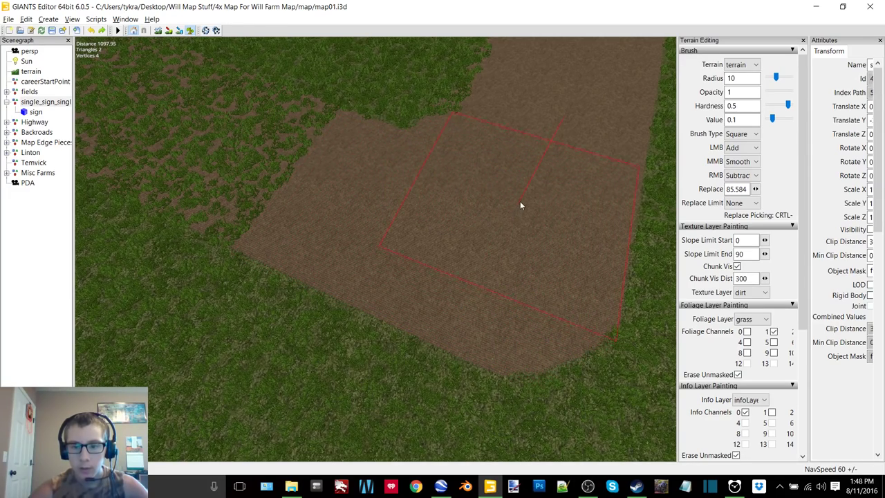
- Clear the grass from the painted field strip beyond the corner, working along it square by square
key("a")
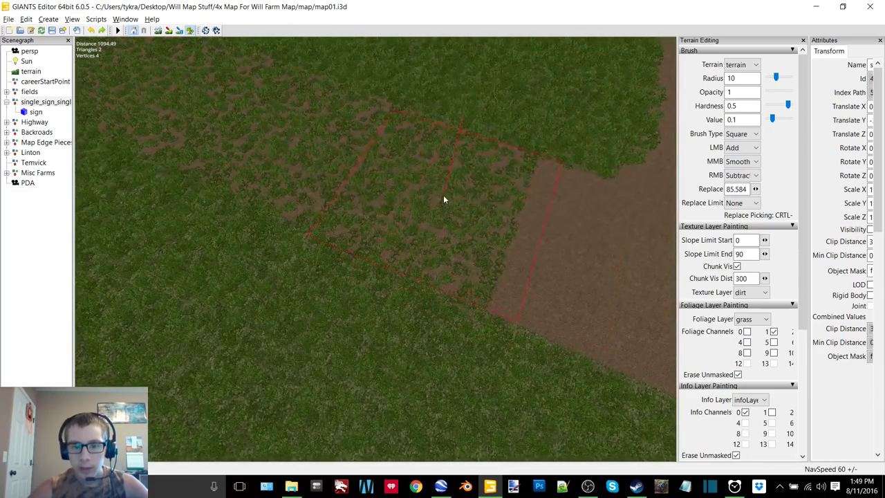
left_click(444, 195)
key("a")
mouse_move(443, 202)
left_mouse_down("alt")
mouse_move(432, 206)
mouse_move(431, 191)
left_mouse_up("alt")
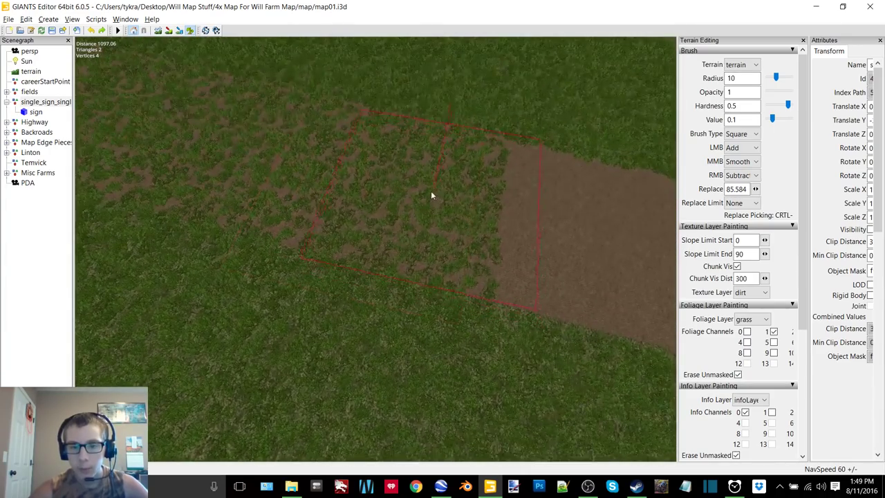
left_click(430, 193)
key("a")
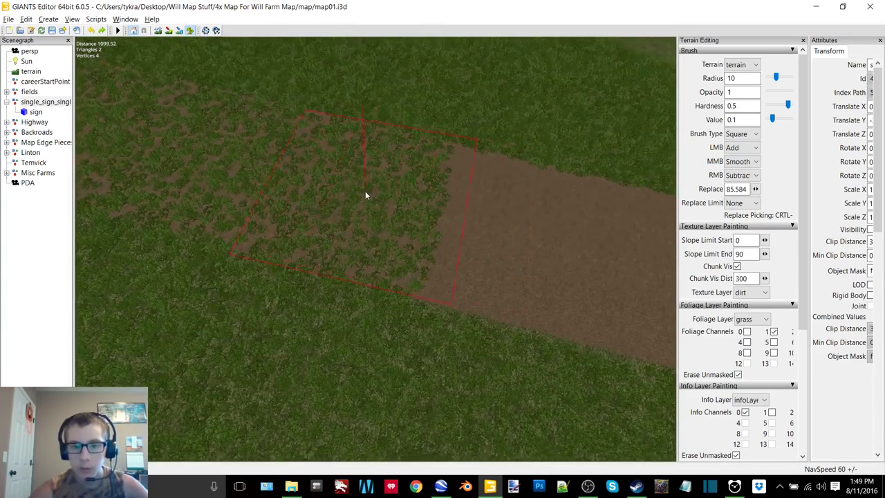
scroll(364, 192, "up", 3)
scroll(387, 221, "down", 3)
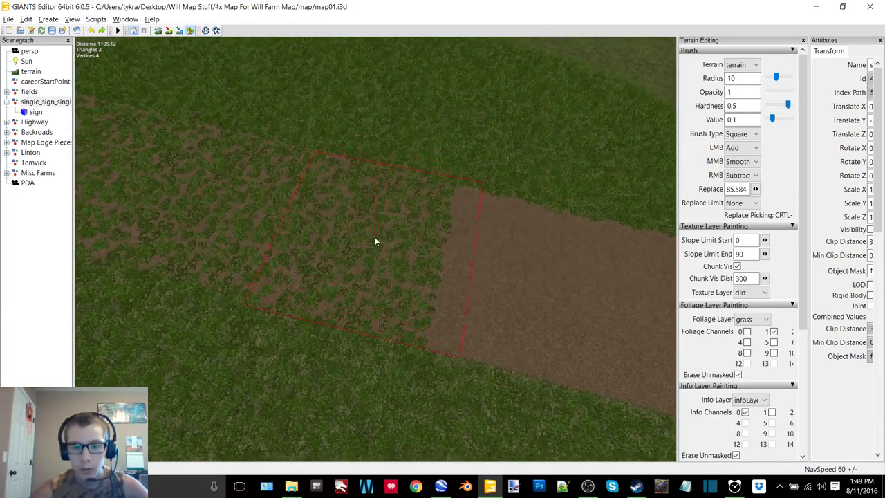
left_click(375, 239)
middle_click_drag(368, 223, 390, 230, "alt")
left_click(384, 233)
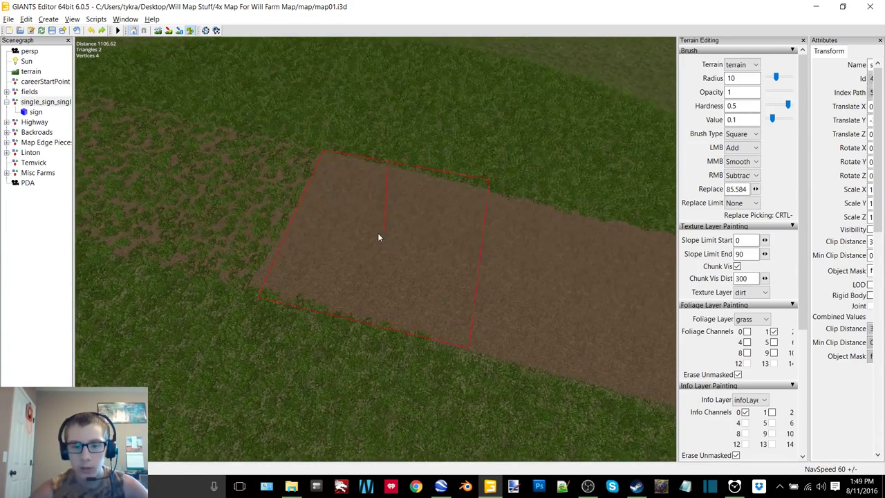
- Clear the remaining grass along that strip until it joins the bare patch at its far end
key("ctrl+z")
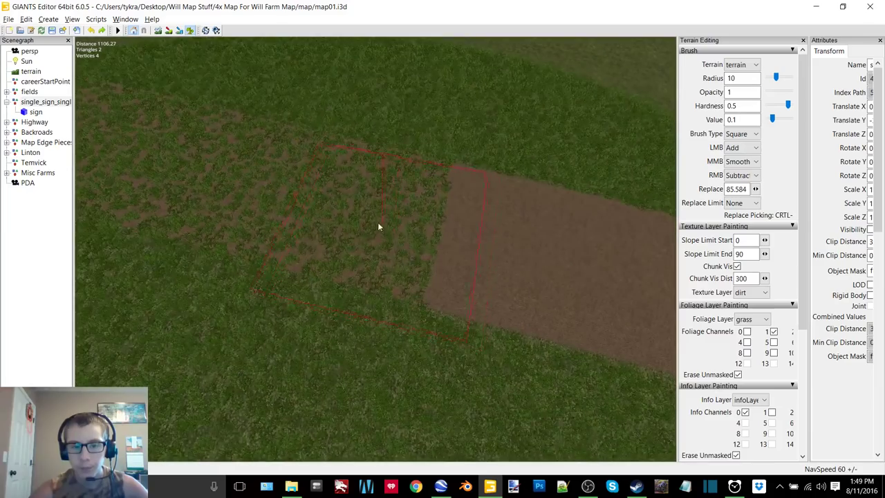
left_click(365, 210)
scroll(391, 219, "down", 1)
key("ctrl+z")
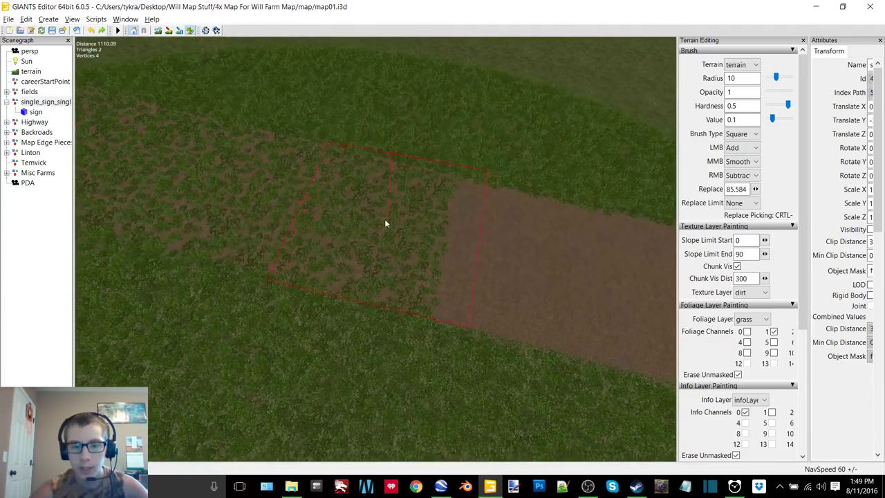
left_click(381, 224)
scroll(381, 222, "down", 1)
key("ctrl+z")
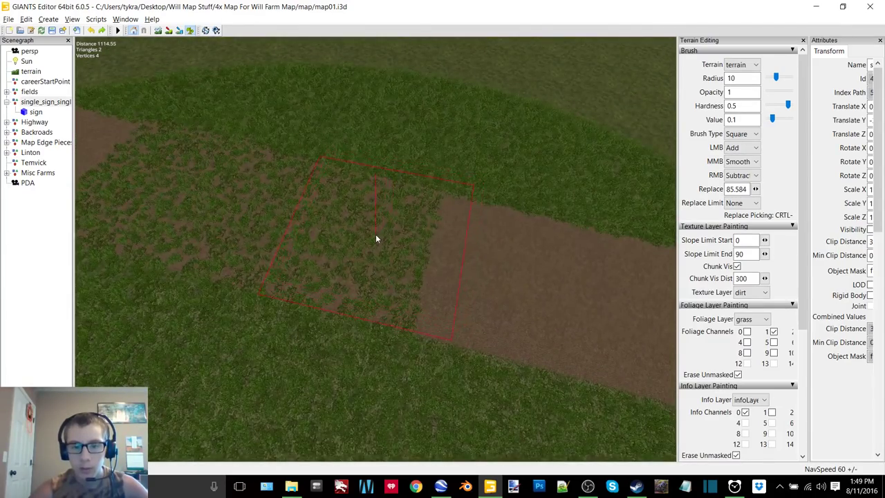
left_click(374, 237)
scroll(387, 234, "down", 1)
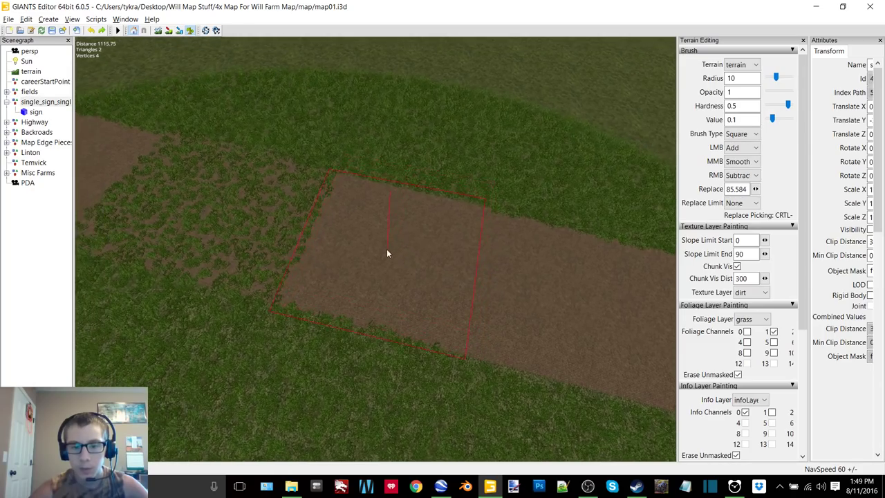
scroll(366, 246, "down", 1)
key("ctrl+z")
left_click(343, 239)
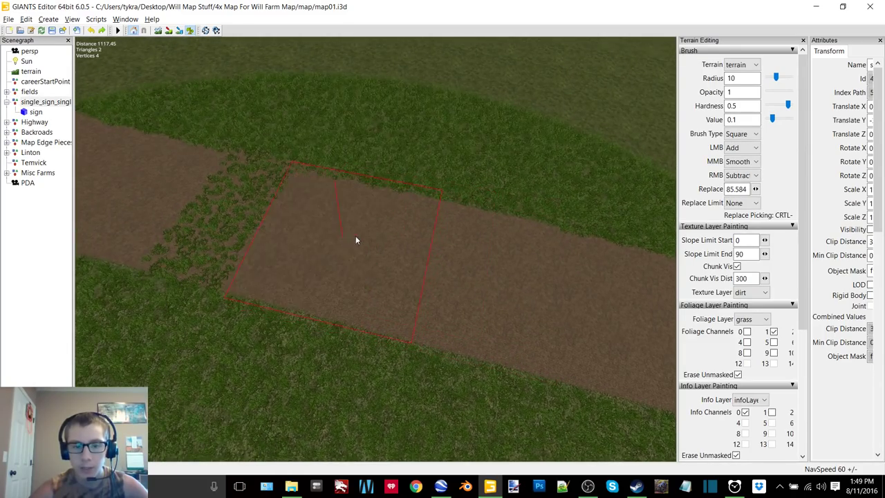
key("ctrl+z")
left_click(348, 246)
scroll(414, 219, "down", 1)
- Make the selected sign object visible, examine it over the area around the field strip's end, and hide it again
left_click_drag(415, 223, 408, 272, "alt")
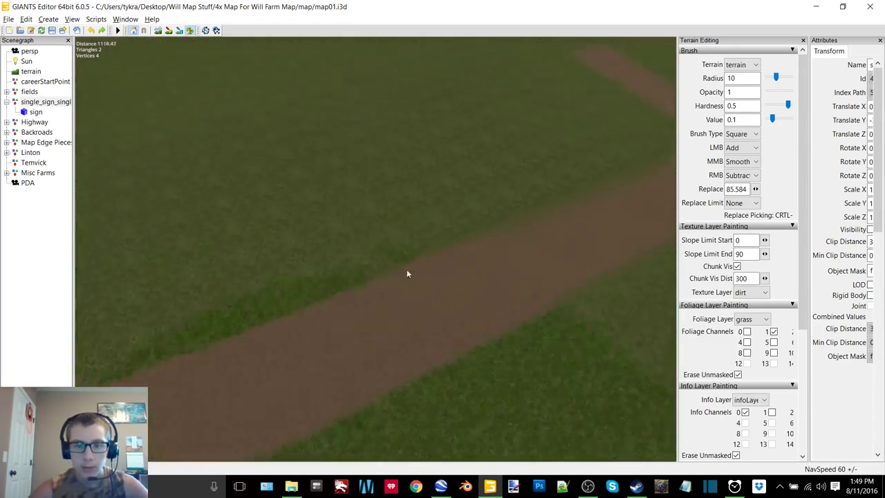
middle_click_drag(407, 272, 309, 312, "alt")
scroll(382, 271, "up", 3)
middle_click_drag(382, 271, 385, 302, "alt")
mouse_move(386, 302)
right_mouse_down()
mouse_move(361, 290)
mouse_move(363, 277)
mouse_move(318, 280)
mouse_move(359, 315)
mouse_move(363, 249)
mouse_move(333, 283)
right_mouse_up()
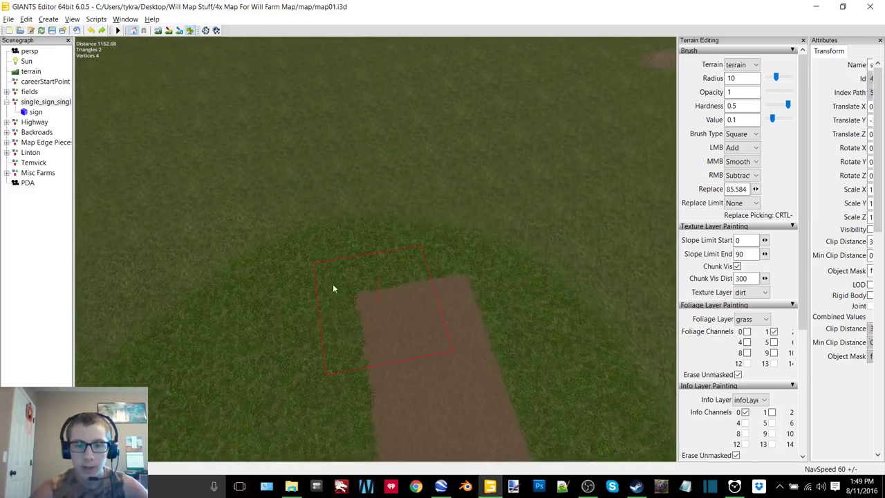
left_click(870, 229)
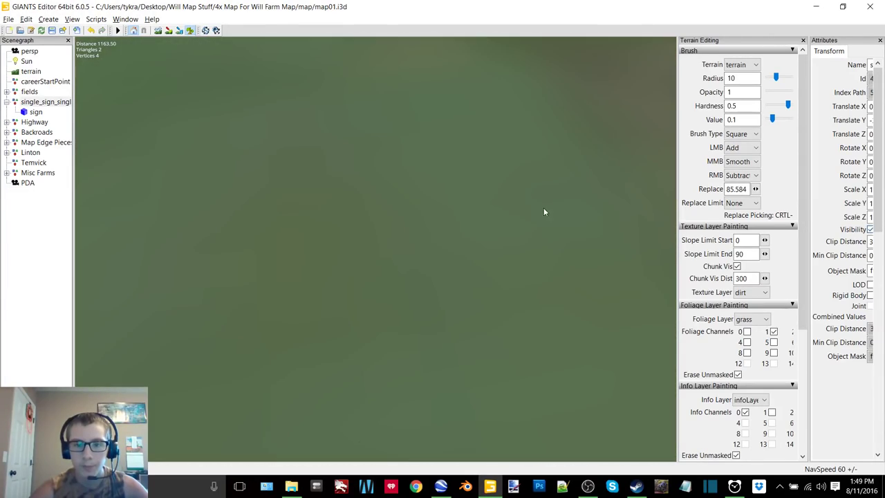
middle_click_drag(429, 224, 366, 366, "alt")
right_click_drag(367, 370, 390, 219)
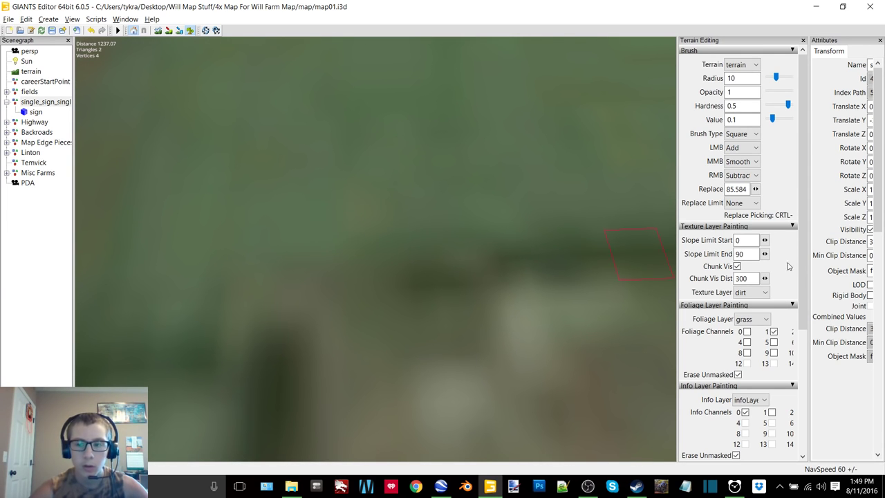
left_click(871, 230)
- Clear a square of grass past the strip's end and paint the terrainDetail layer over that square and the gap before it
right_click_drag(416, 293, 483, 251, "alt")
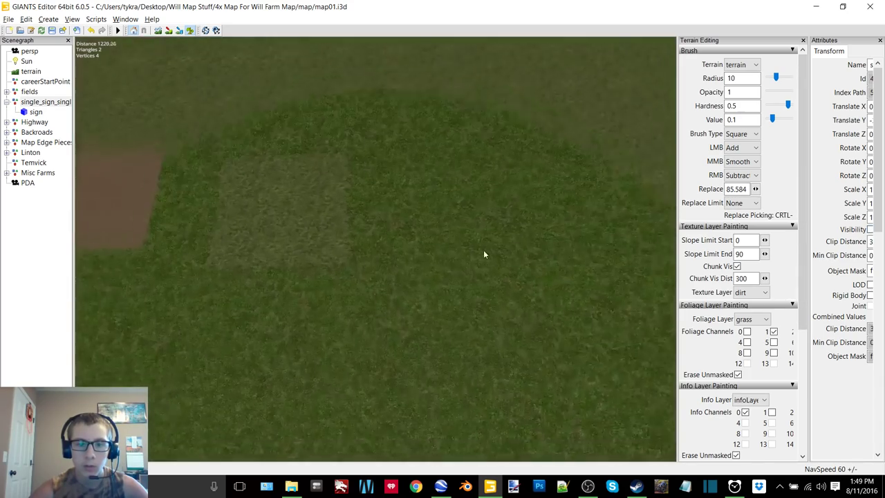
left_click_drag(484, 251, 435, 242, "alt")
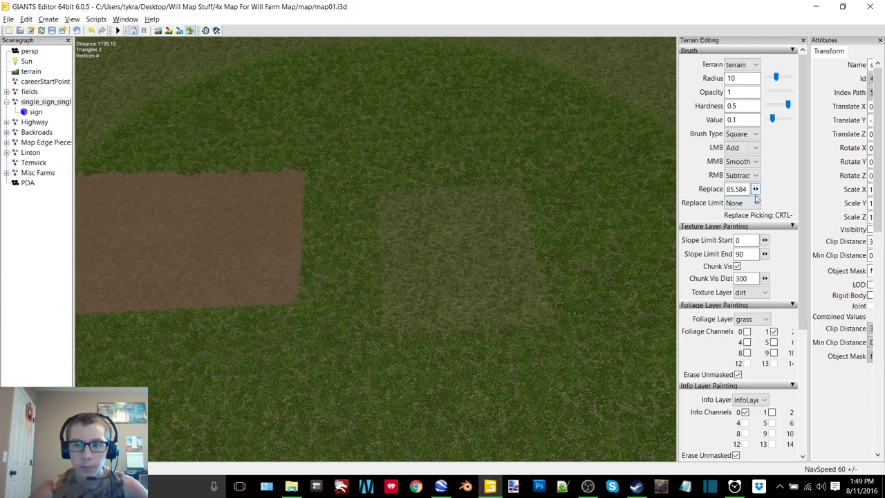
left_click(760, 320)
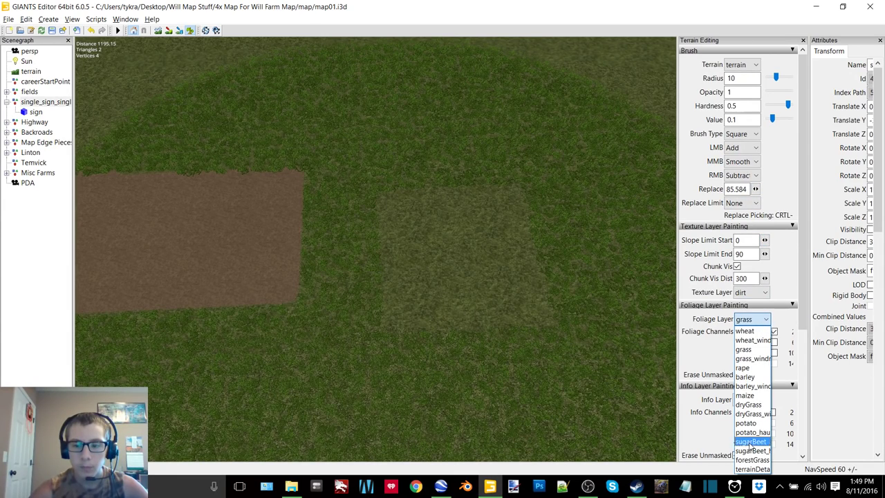
left_click(750, 466)
left_click_drag(358, 224, 360, 226)
middle_click_drag(361, 225, 396, 215, "alt")
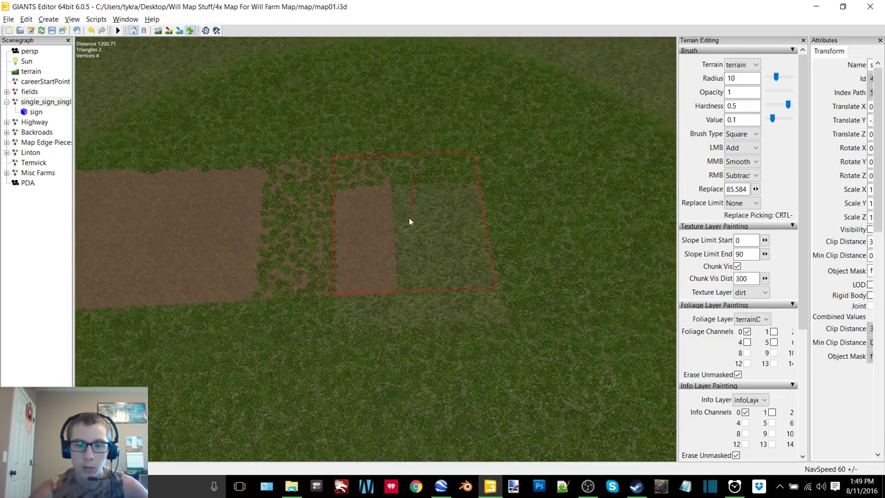
left_click(410, 221)
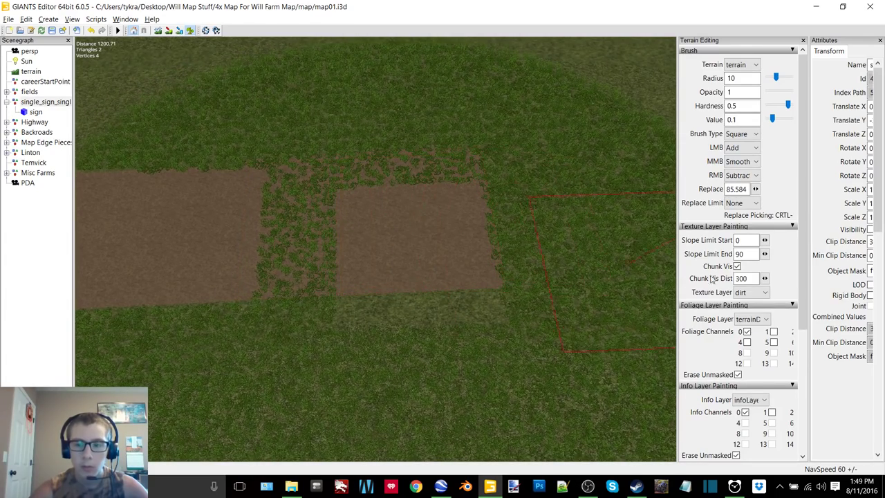
- Choose the grass foliage layer with channels 1 and 6 enabled and paint grass over the pale patch along the new field square
left_click(751, 319)
left_click(744, 349)
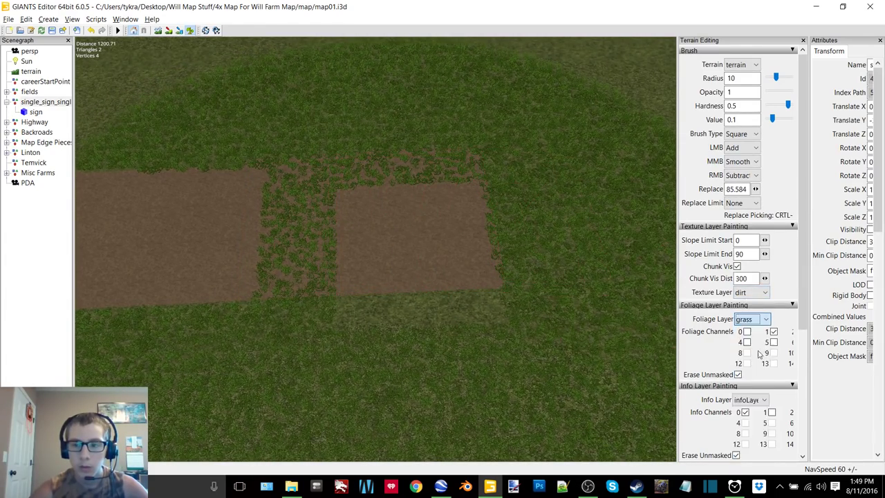
left_click_drag(677, 318, 667, 317)
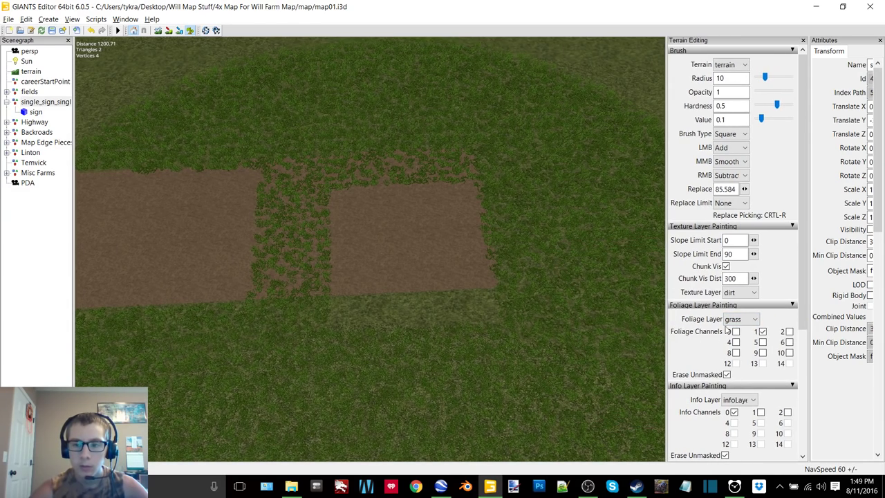
left_click(790, 342)
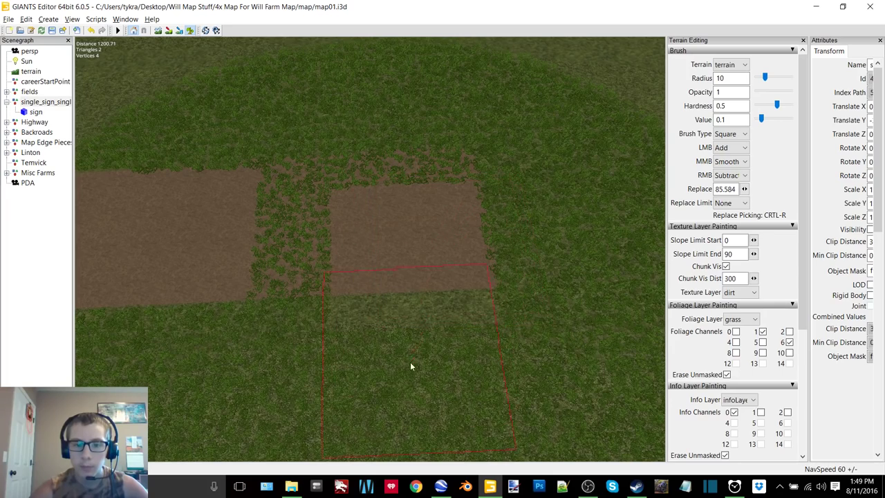
left_click(408, 389)
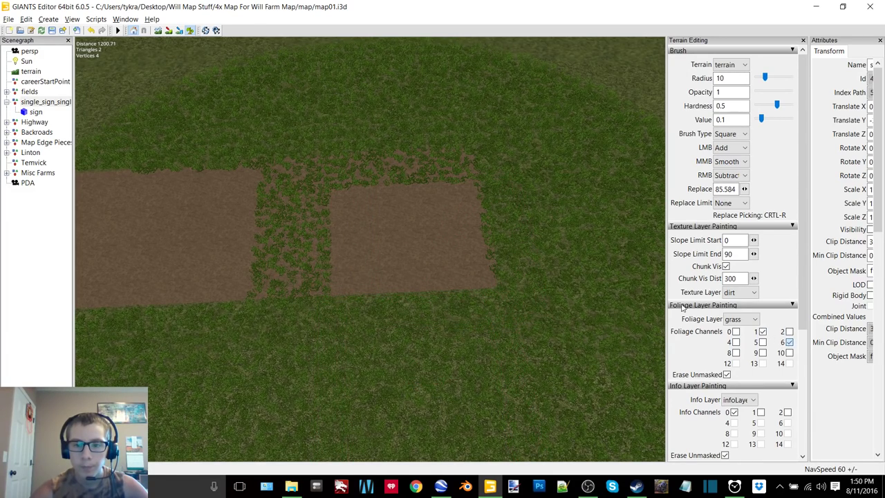
- Disable grass channel 6 and clear the grass from the newly painted extension at the strip's end
right_click(316, 228)
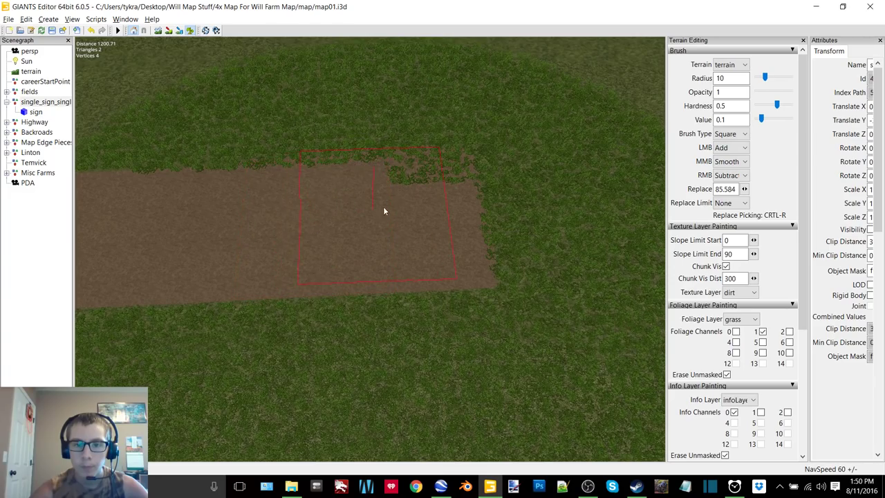
right_click(413, 214)
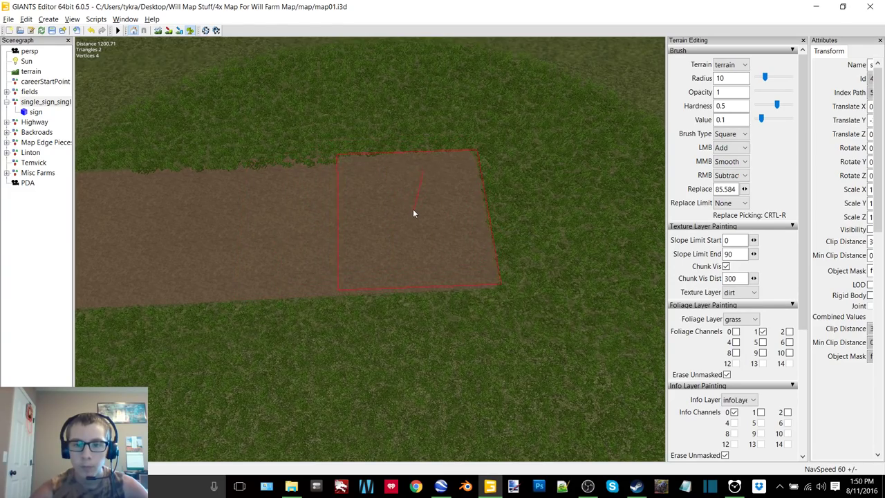
- Switch to the terrainDetail layer and paint field ground across the grass beside and beyond the strip's end corner
key("w")
key("d")
left_click_drag(473, 168, 435, 165, "alt")
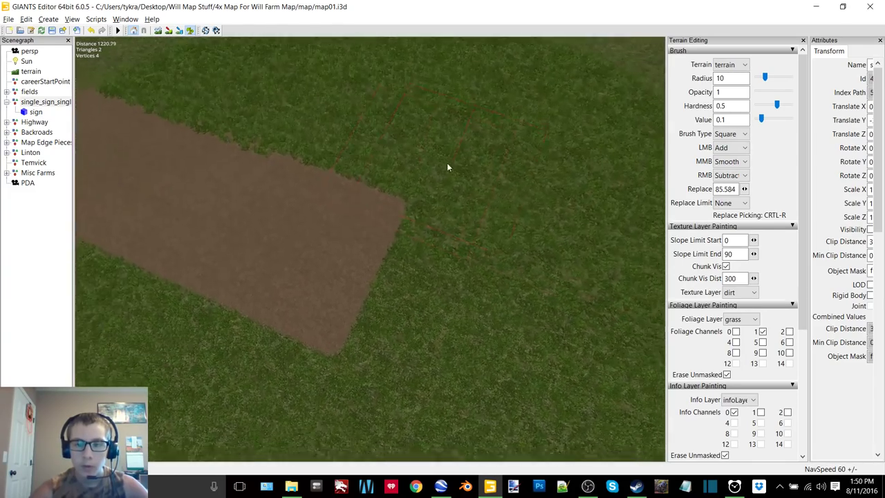
key("d")
left_click(738, 319)
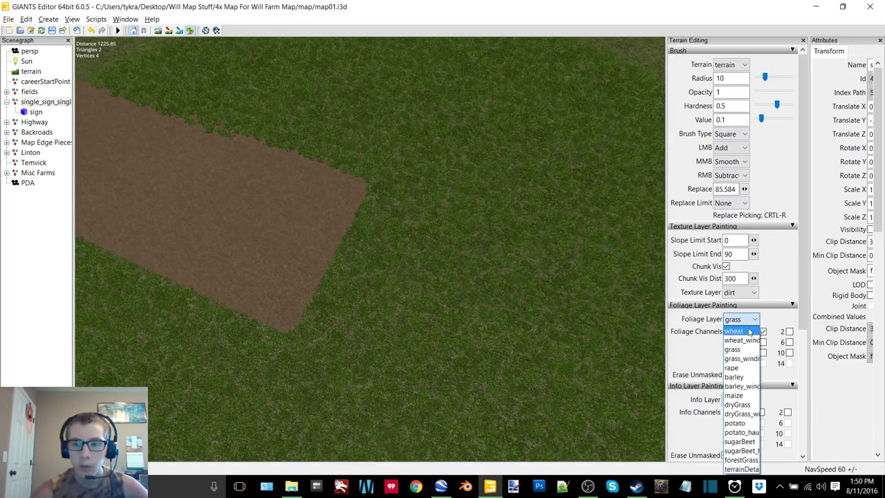
left_click(740, 467)
mouse_move(514, 164)
right_mouse_down()
mouse_move(556, 165)
mouse_move(510, 172)
right_mouse_up()
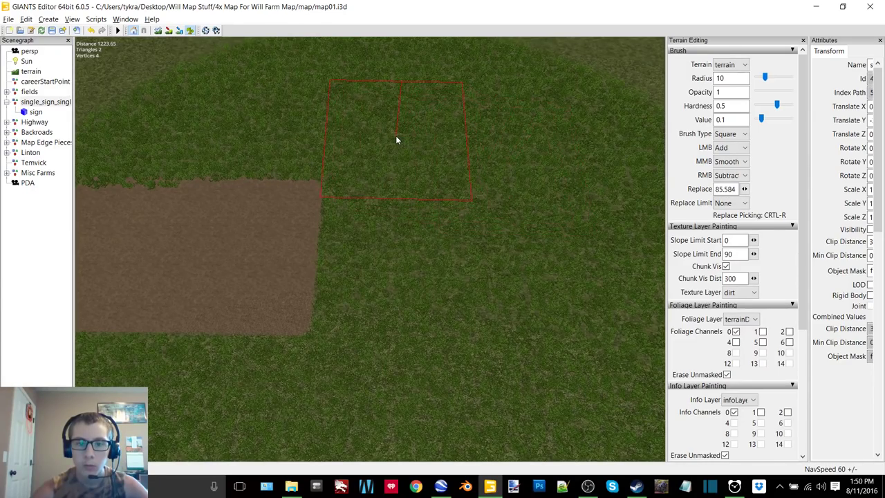
left_click_drag(395, 138, 406, 145)
mouse_move(405, 144)
right_mouse_down()
mouse_move(475, 150)
mouse_move(371, 159)
mouse_move(382, 165)
right_mouse_up()
left_click_drag(350, 166, 342, 162)
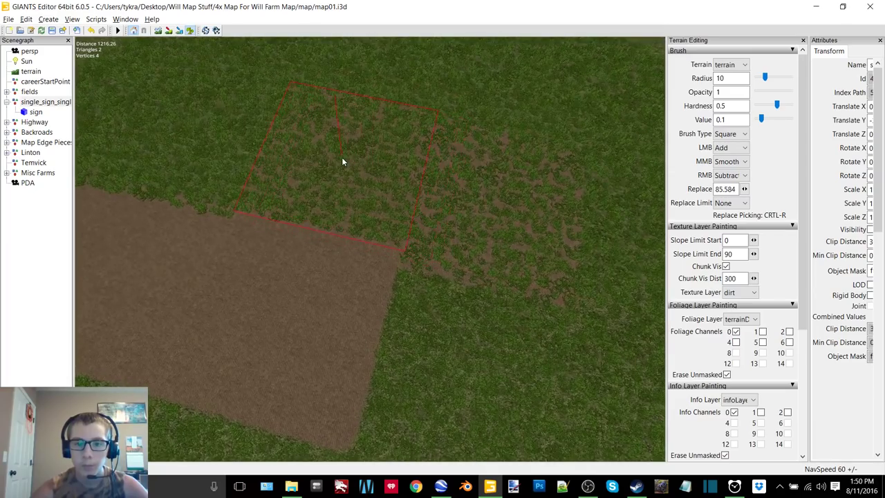
- Erase the outer corner of the strip's end and repaint it as a curve with the brush type set to Round
mouse_move(353, 163)
right_mouse_down()
mouse_move(443, 164)
mouse_move(397, 189)
mouse_move(393, 172)
right_mouse_up()
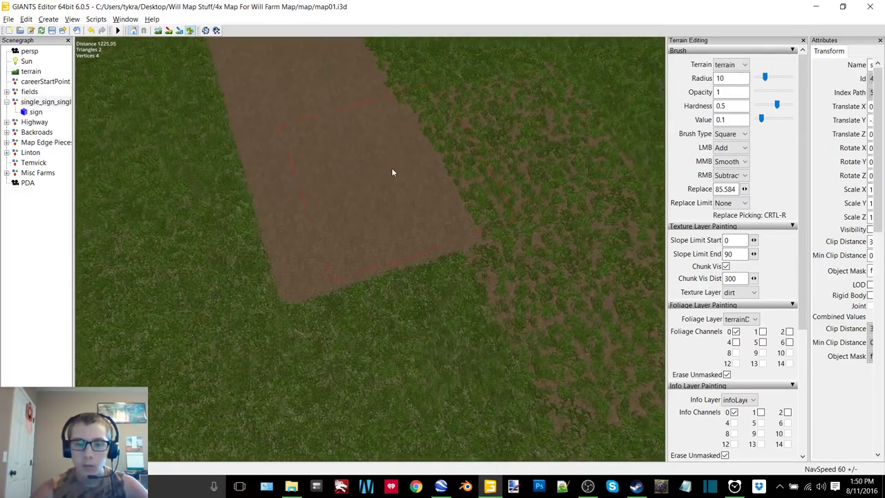
left_click(289, 320)
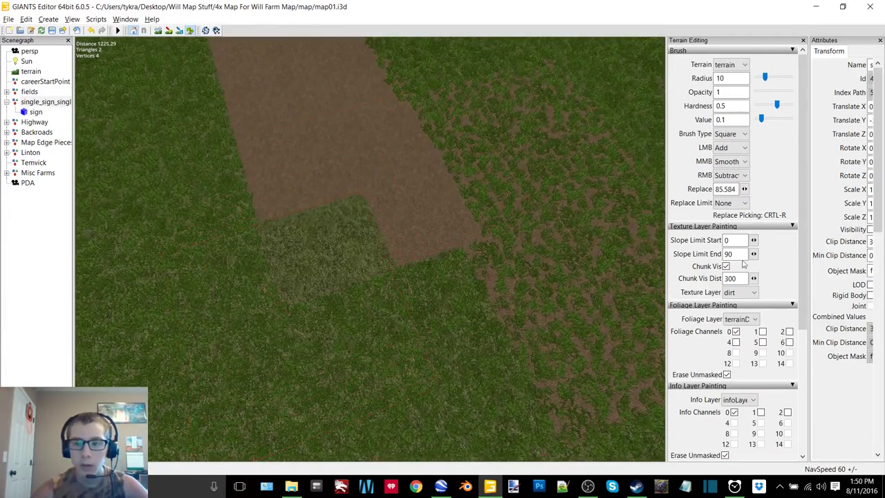
left_click(740, 136)
left_click(737, 147)
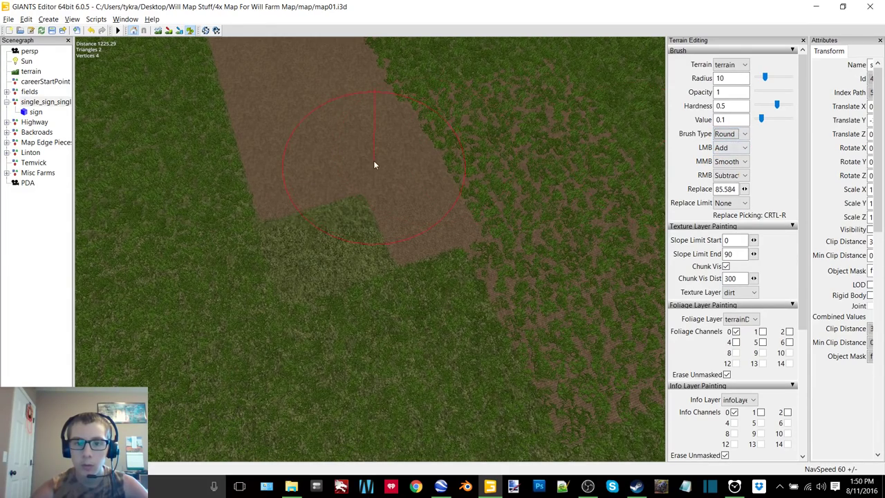
mouse_move(374, 160)
left_mouse_down()
mouse_move(346, 179)
mouse_move(349, 192)
left_mouse_up()
- Return to the newly painted ground beyond the rounded corner and set the brush type back to Square
mouse_move(420, 159)
left_mouse_down("alt")
mouse_move(471, 170)
mouse_move(456, 166)
left_mouse_up("alt")
right_click_drag(456, 169, 498, 184)
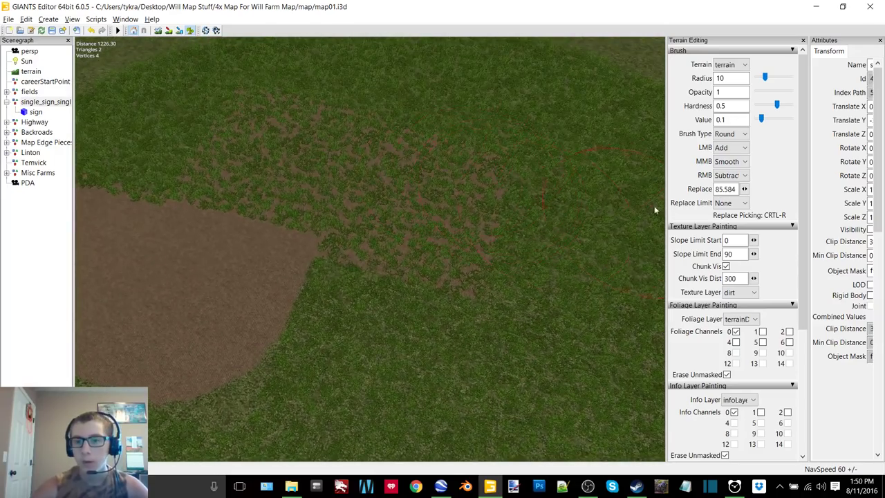
left_click(736, 134)
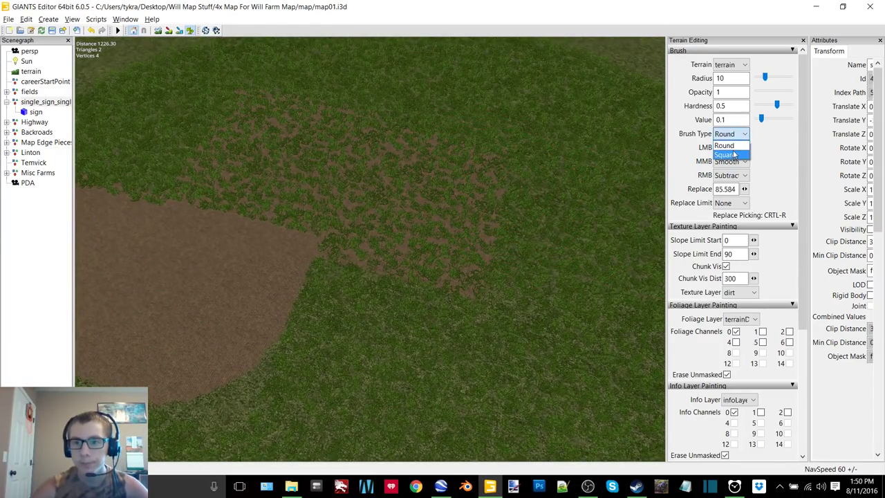
left_click(734, 156)
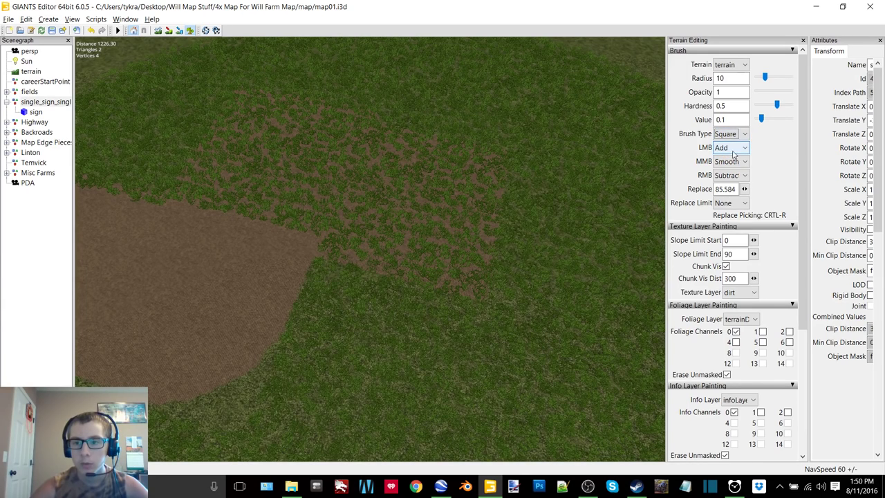
- Repaint grass along the rounded corner's edge with a Round brush of radius 3.25, using the grass layer with channel 6 enabled
left_click(731, 134)
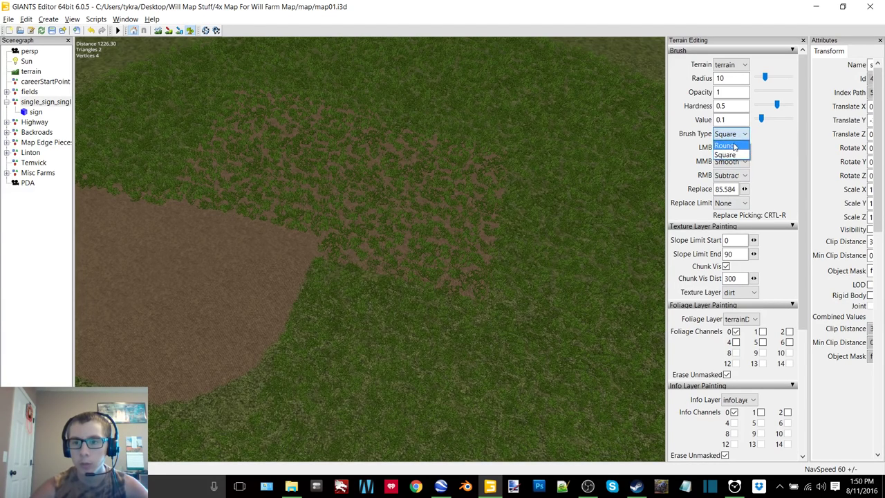
left_click(732, 144)
left_click(738, 319)
left_click(741, 351)
left_click(790, 342)
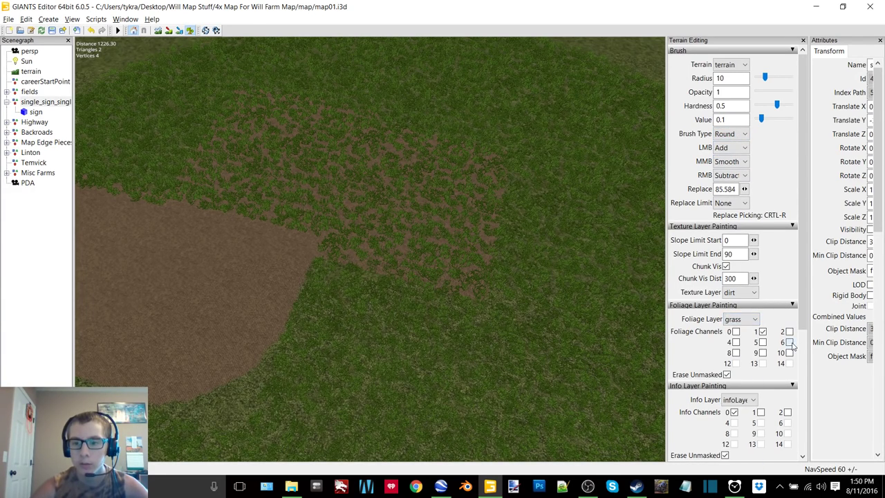
key("a")
key("s")
right_click_drag(477, 296, 491, 307)
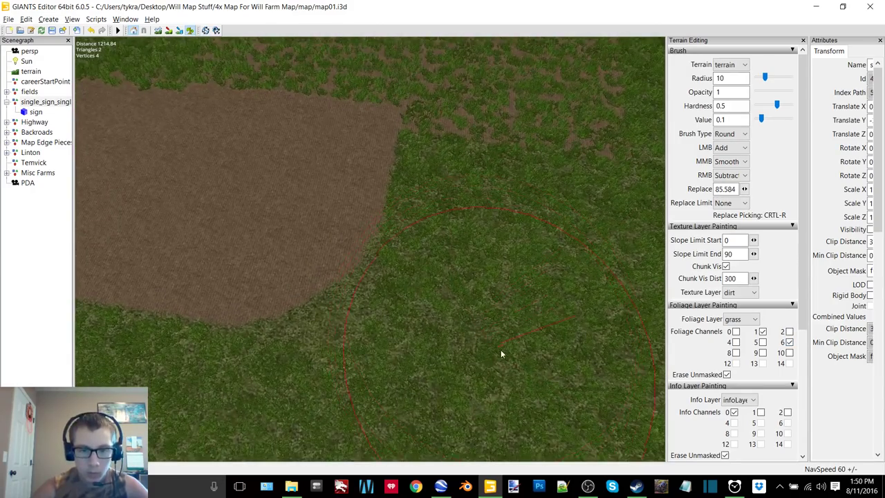
scroll(499, 350, "down", 8)
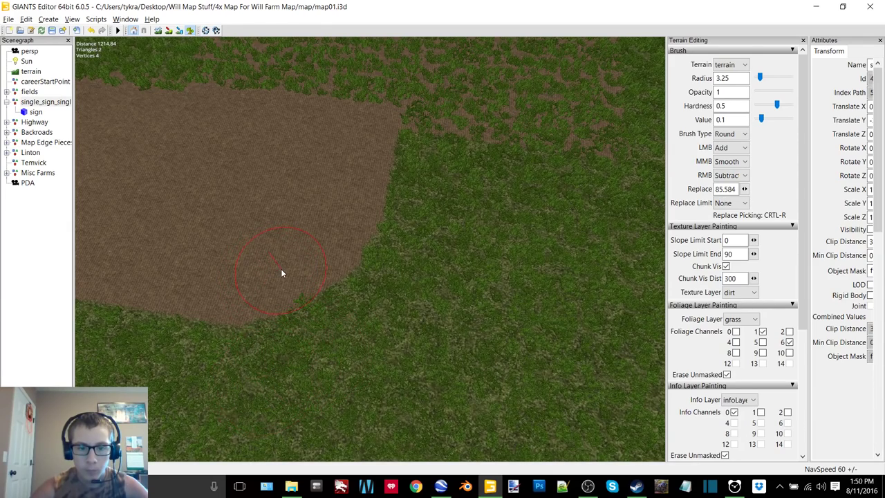
- Set the brush to Square with radius 10, disable grass channel 6, and clear the grass from the ground painted beyond the rounded corner
double_click(731, 78)
type("10")
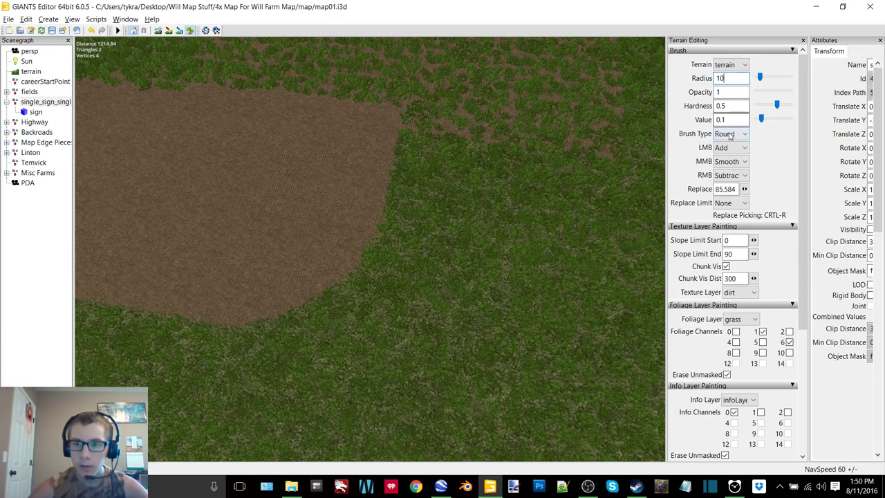
left_click(730, 134)
left_click(727, 152)
left_click(789, 343)
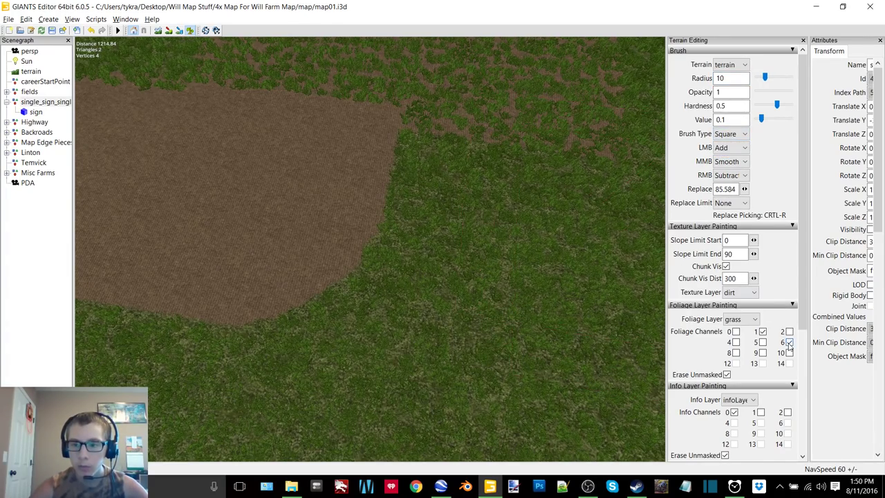
mouse_move(520, 97)
middle_mouse_down("alt")
mouse_move(498, 224)
mouse_move(468, 287)
middle_mouse_up("alt")
left_click_drag(458, 217, 464, 218)
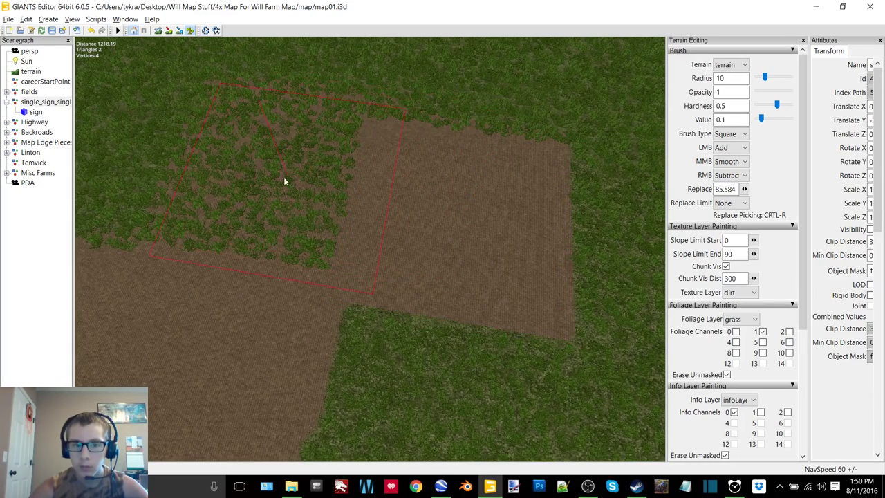
left_click_drag(262, 179, 255, 166)
- Temporarily turn on the selected object's visibility to locate the field's far end from the map image, and hide it again
scroll(412, 170, "down", 5)
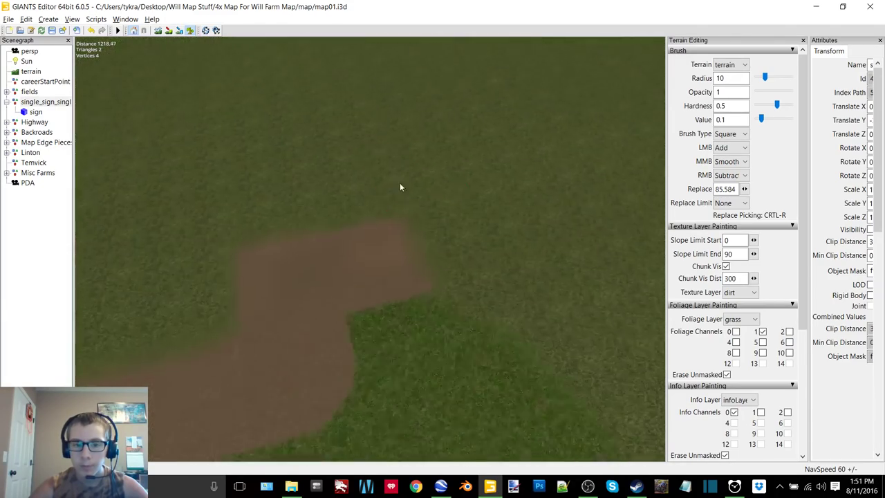
middle_click_drag(400, 185, 394, 159, "alt")
left_click_drag(394, 159, 424, 121, "alt")
left_click(870, 229)
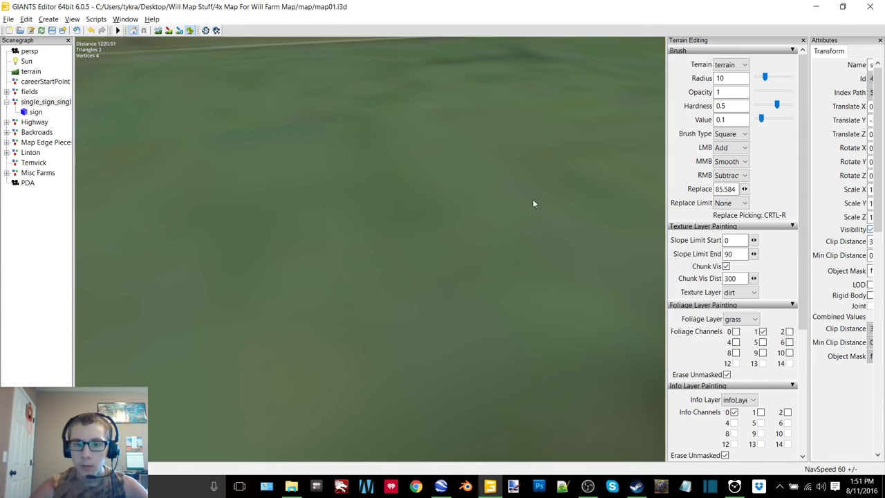
scroll(526, 206, "down", 3)
middle_click_drag(514, 215, 356, 263, "alt")
left_click_drag(374, 229, 343, 261, "alt")
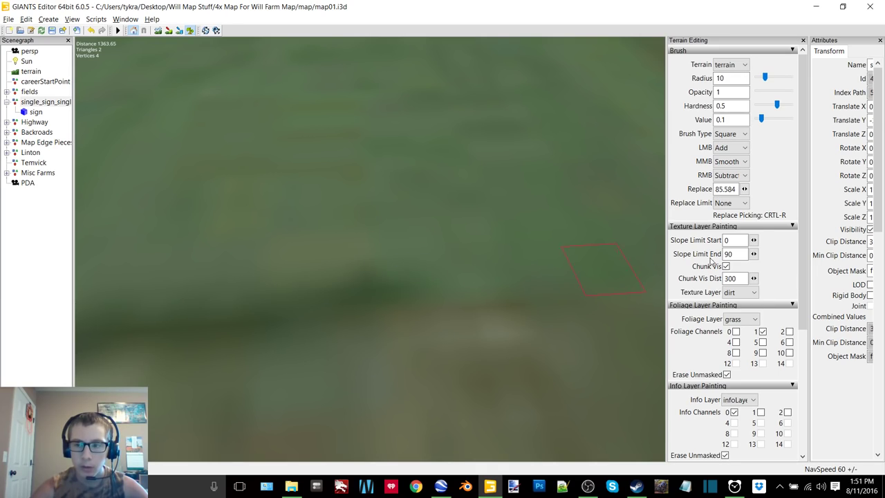
left_click(870, 230)
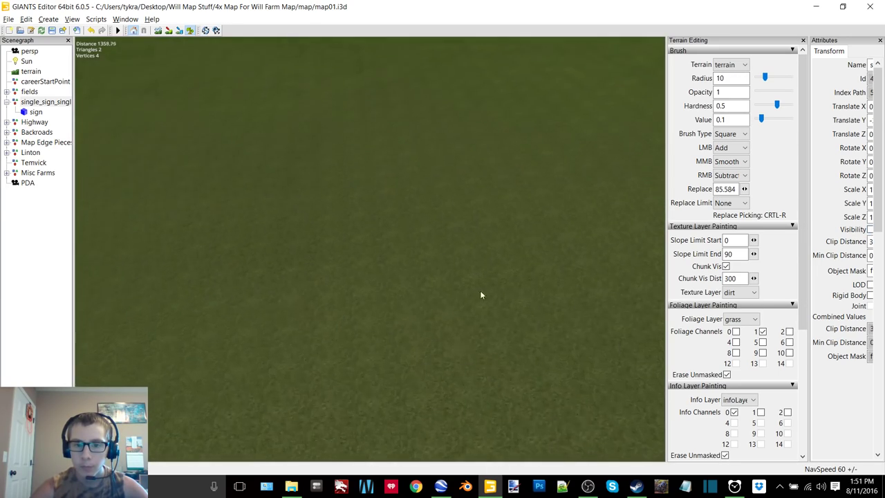
- Clear a square of grass at the located far end and paint terrainDetail ground on it as a marker
scroll(522, 262, "up", 5)
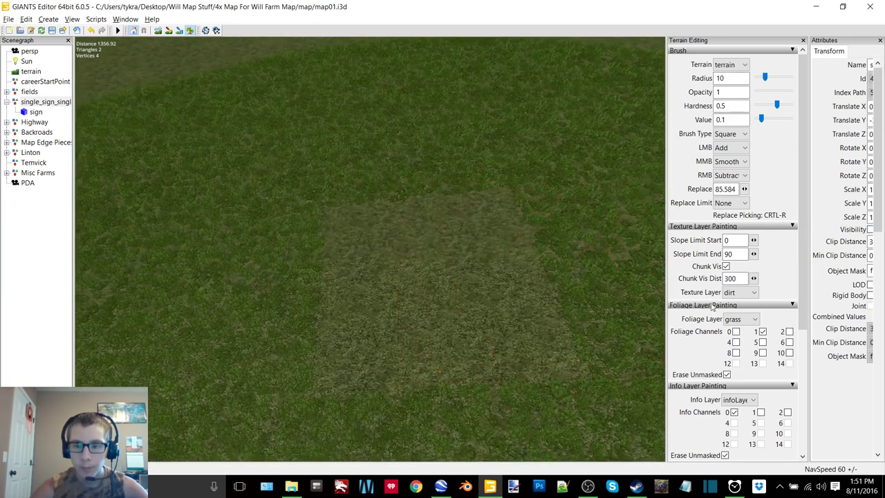
left_click(740, 319)
left_click(739, 469)
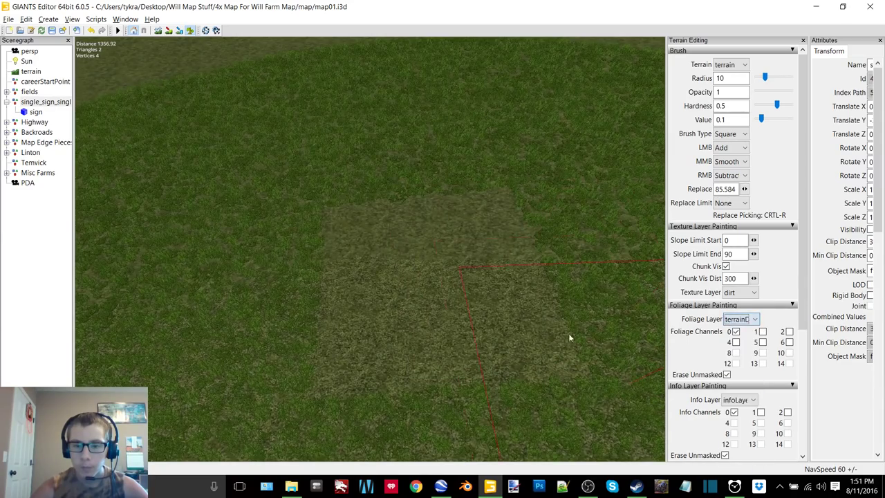
left_click(433, 276)
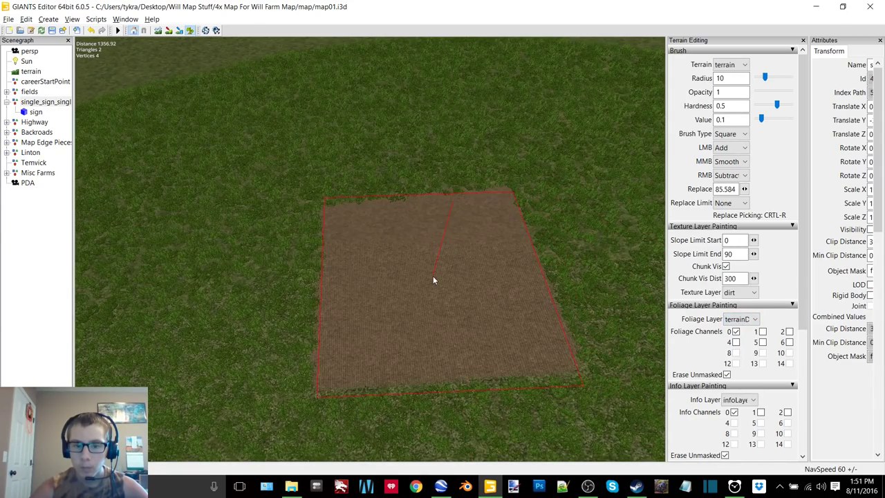
- Paint terrainDetail ground across the grass from the end of the existing field to the marker square
mouse_move(433, 276)
left_mouse_down("alt")
mouse_move(393, 222)
mouse_move(341, 204)
mouse_move(444, 302)
left_mouse_up("alt")
mouse_move(444, 306)
right_mouse_down()
mouse_move(379, 205)
mouse_move(421, 232)
mouse_move(479, 209)
right_mouse_up()
left_click(481, 205)
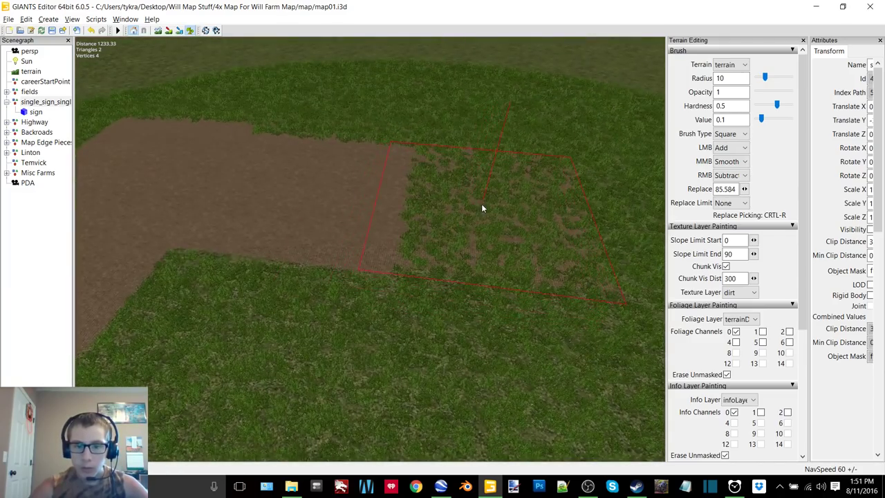
mouse_move(483, 206)
left_mouse_down("alt")
mouse_move(451, 200)
mouse_move(473, 206)
left_mouse_up("alt")
middle_click_drag(473, 206, 453, 216, "alt")
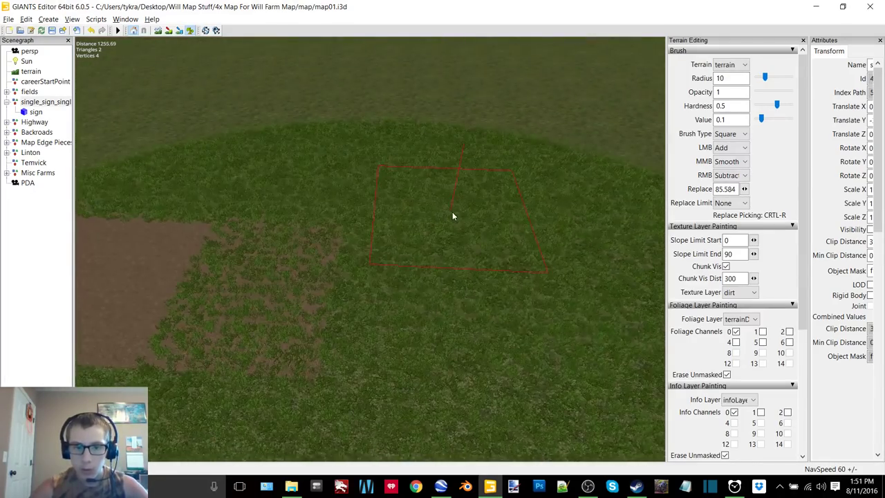
left_click_drag(453, 215, 432, 250, "alt")
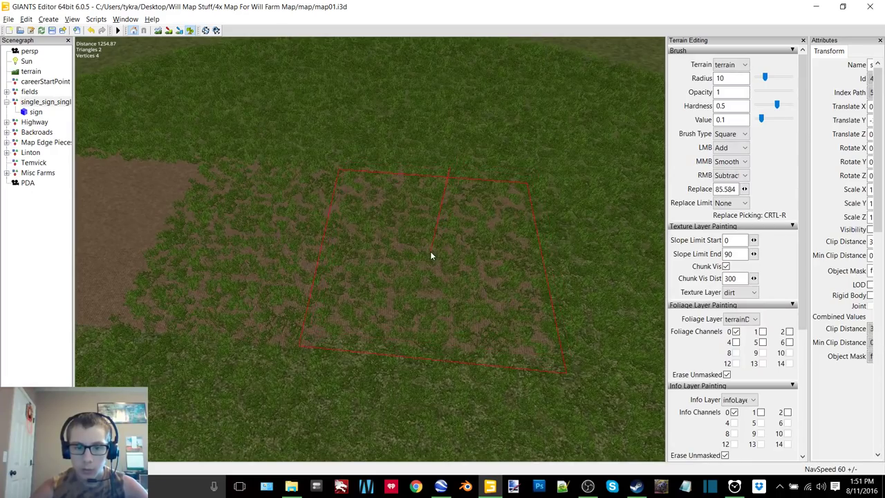
mouse_move(429, 256)
right_mouse_down()
mouse_move(476, 235)
mouse_move(445, 241)
mouse_move(431, 270)
mouse_move(471, 258)
mouse_move(439, 258)
right_mouse_up()
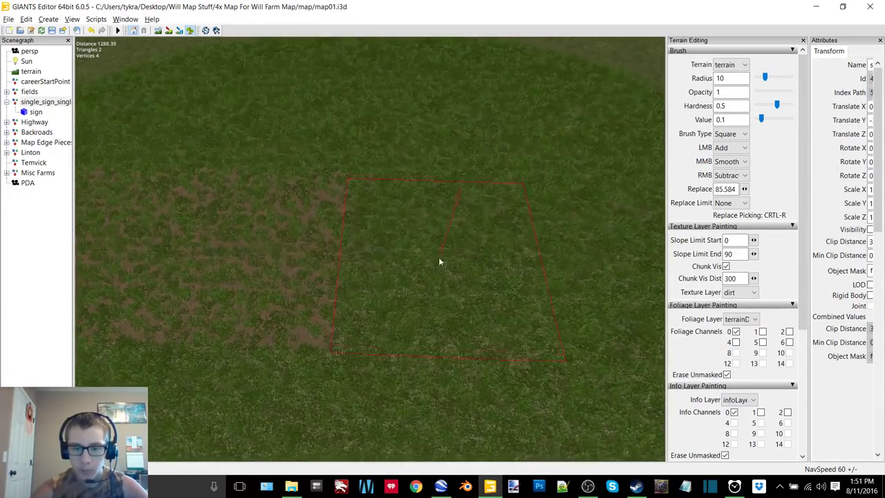
mouse_move(465, 260)
left_mouse_down()
mouse_move(441, 263)
mouse_move(481, 260)
left_mouse_up()
middle_click_drag(480, 260, 441, 258, "alt")
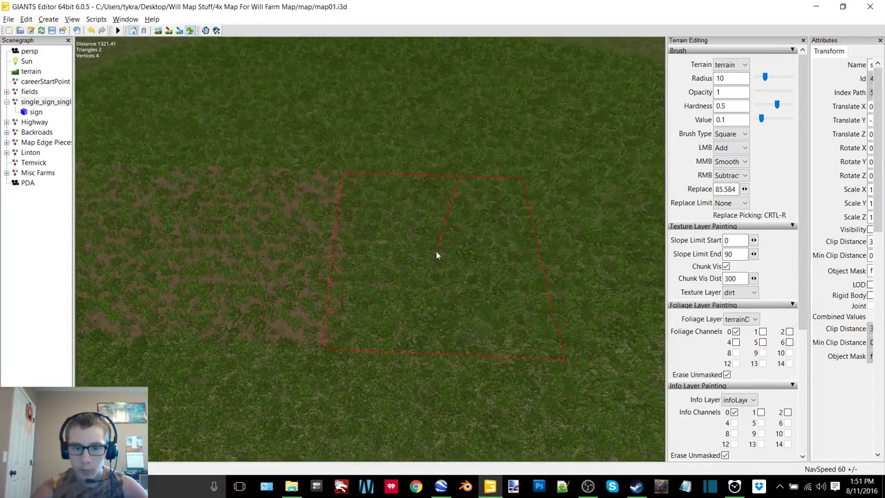
left_click(437, 255)
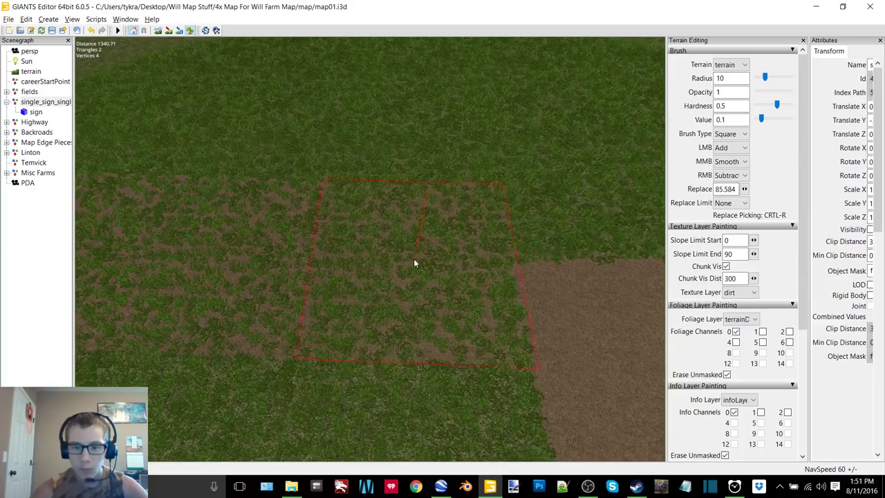
- Erase the part of the marker square that sticks out past the new strip and extend its ground to the strip's opposite edge
mouse_move(447, 251)
right_mouse_down()
mouse_move(401, 254)
mouse_move(462, 231)
mouse_move(527, 269)
mouse_move(467, 261)
right_mouse_up()
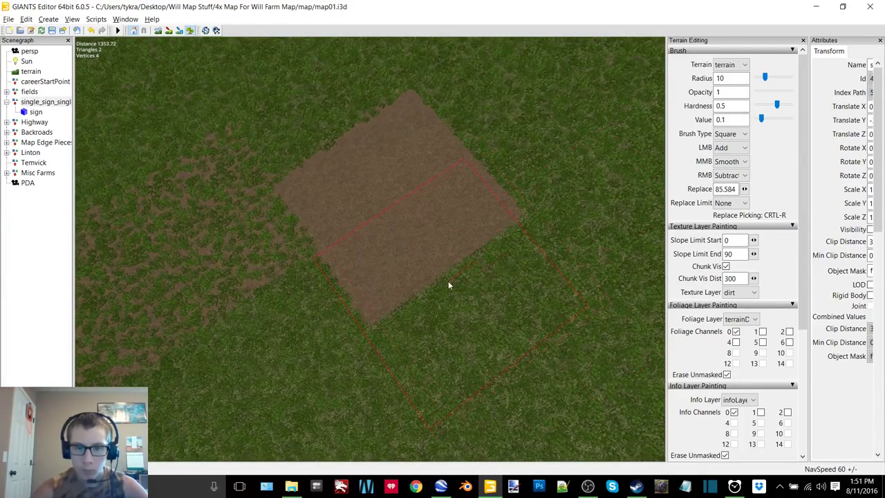
left_click(448, 281)
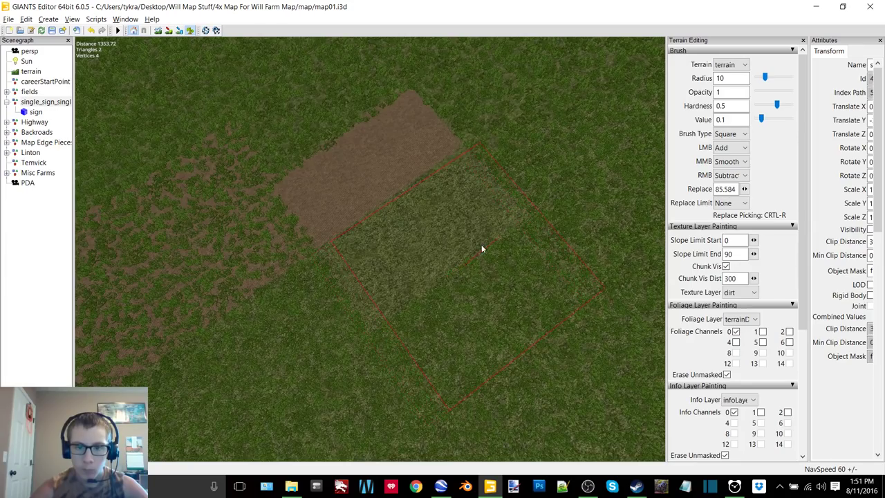
mouse_move(482, 249)
right_mouse_down()
mouse_move(477, 258)
mouse_move(417, 243)
mouse_move(382, 221)
right_mouse_up()
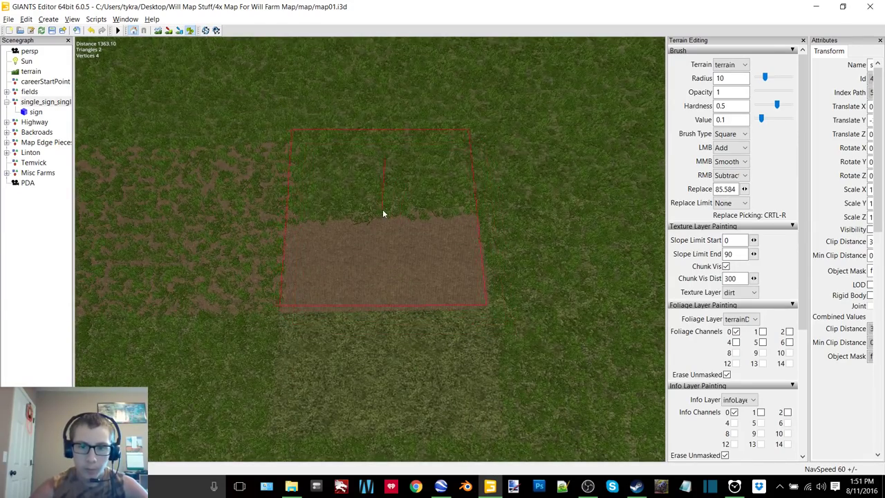
left_click(382, 214)
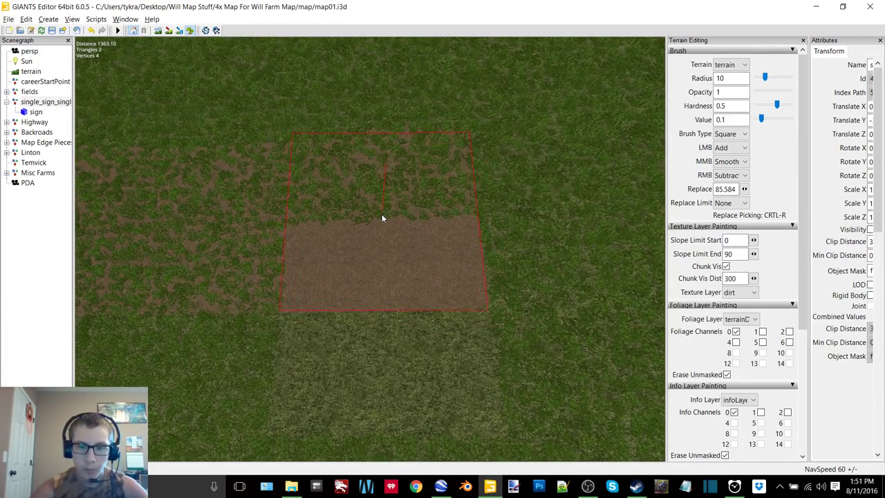
- Switch to the grass layer, enable channel 6, and repaint grass over the erased patch and the end of the new strip
left_click(738, 319)
left_click(736, 346)
left_click(789, 342)
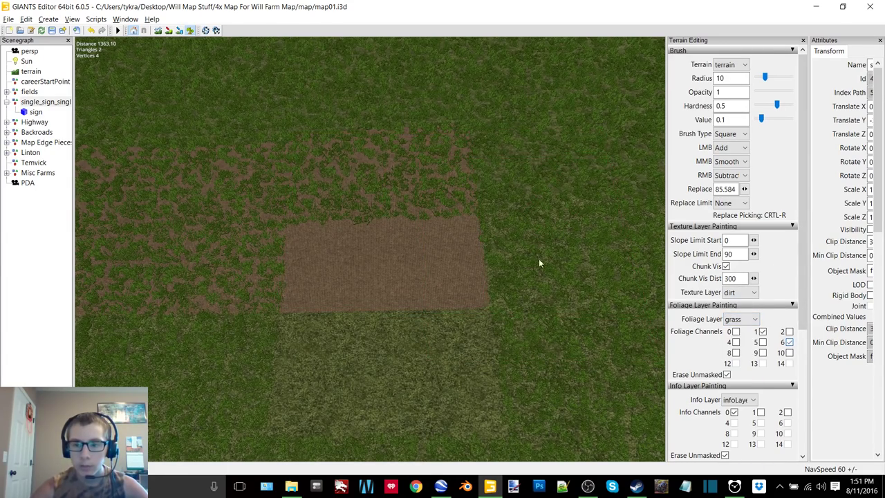
middle_click_drag(499, 325, 522, 251, "alt")
left_click(424, 360)
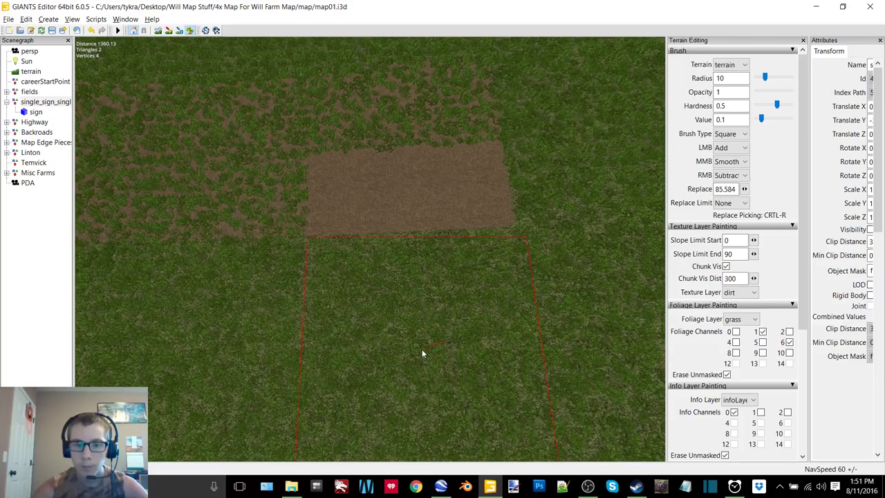
right_click_drag(439, 279, 529, 309)
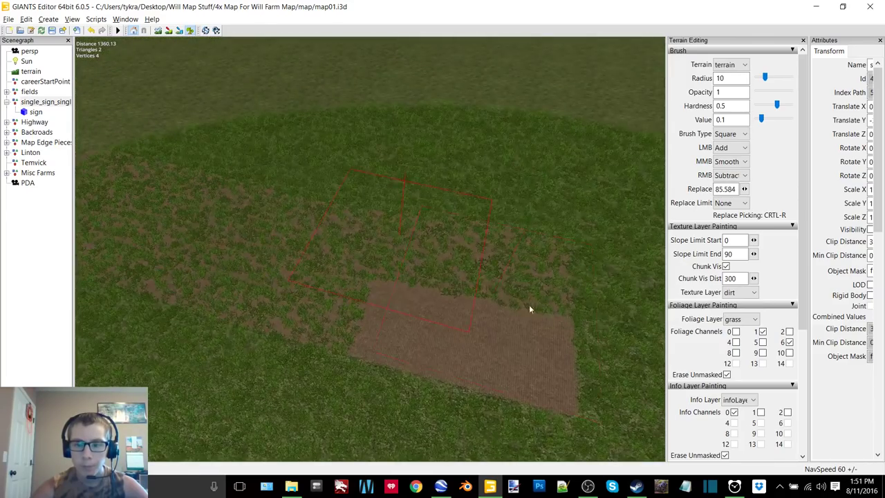
left_click(478, 288)
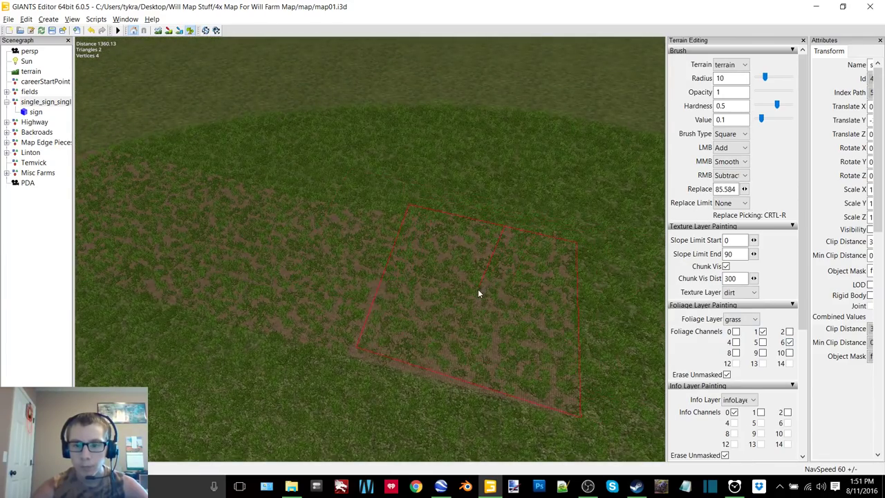
- Disable grass channel 6 and clear the grass along the whole new strip, from its far end back to the existing field
left_click(790, 343)
left_click_drag(546, 280, 474, 263, "alt")
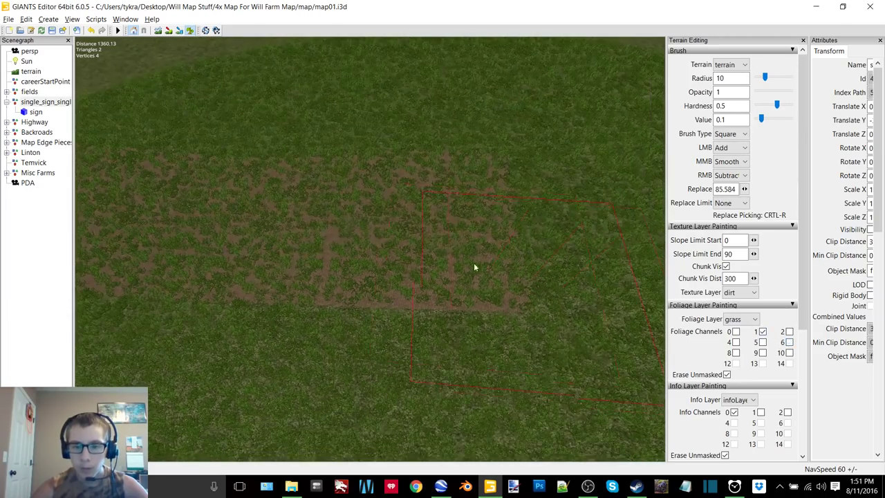
left_click(426, 224)
left_click(312, 221)
mouse_move(312, 221)
middle_mouse_down("alt")
mouse_move(406, 212)
mouse_move(403, 229)
middle_mouse_up("alt")
left_click(361, 242)
left_click(367, 225)
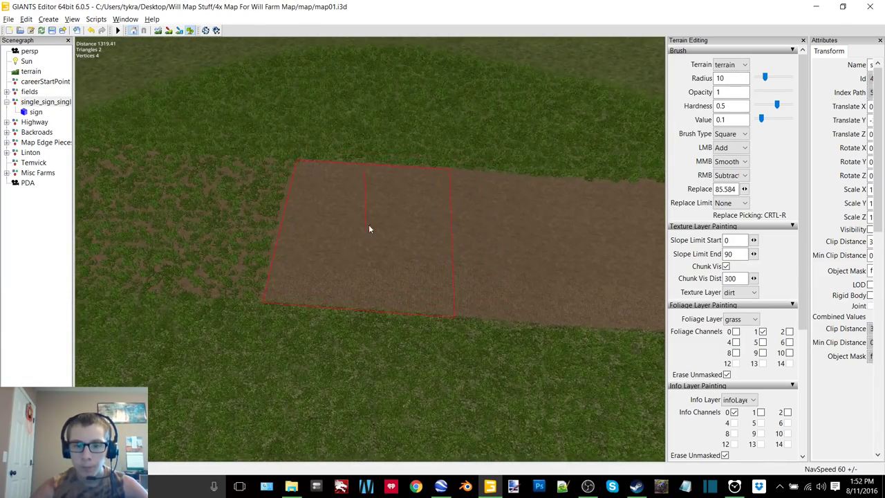
mouse_move(369, 224)
right_mouse_down()
mouse_move(397, 220)
mouse_move(370, 237)
right_mouse_up()
left_click(358, 228)
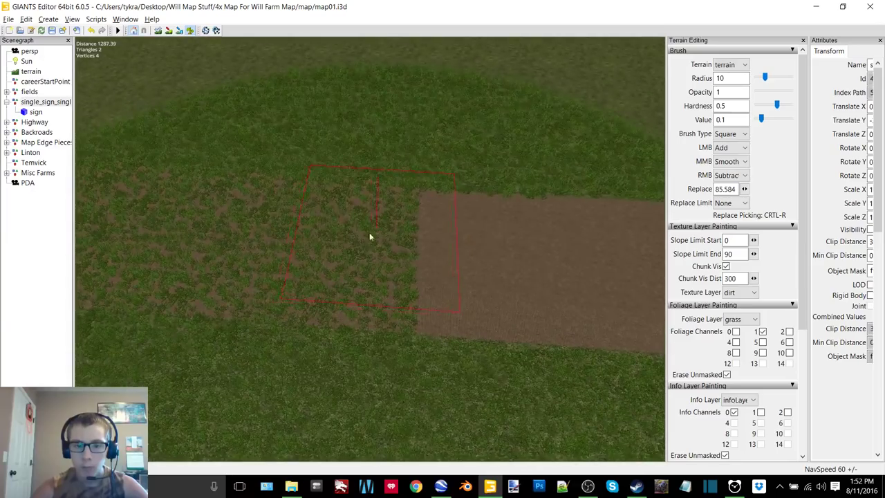
left_click(354, 250)
middle_click_drag(367, 237, 450, 220, "alt")
left_click(395, 233)
left_click(356, 232)
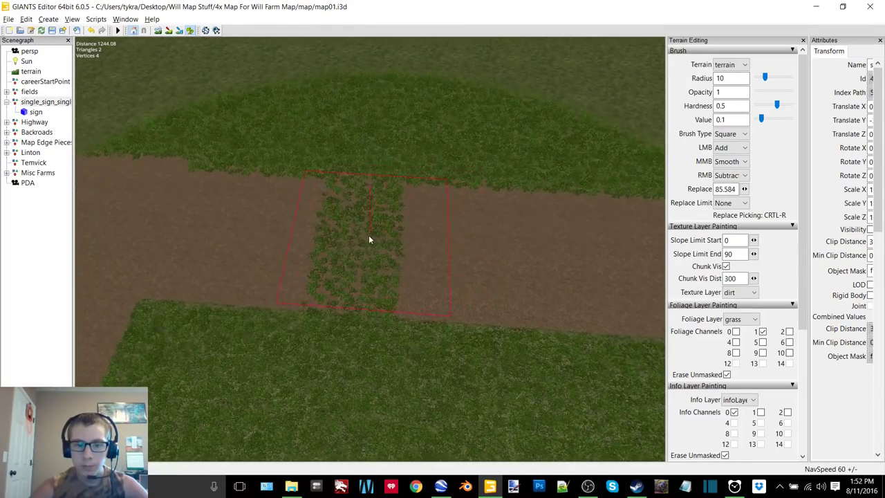
left_click(365, 239)
- Switch the foliage layer to terrainDetail and paint ground past the end of the new strip to turn the corner into a side leg
mouse_move(366, 240)
left_mouse_down("alt")
mouse_move(372, 227)
mouse_move(452, 206)
left_mouse_up("alt")
middle_click_drag(297, 253, 368, 234, "alt")
mouse_move(369, 238)
right_mouse_down()
mouse_move(413, 222)
mouse_move(410, 231)
mouse_move(180, 173)
mouse_move(353, 198)
mouse_move(375, 263)
mouse_move(432, 176)
mouse_move(406, 172)
mouse_move(362, 228)
mouse_move(450, 222)
mouse_move(478, 237)
mouse_move(498, 233)
mouse_move(348, 262)
mouse_move(422, 235)
mouse_move(470, 239)
right_mouse_up()
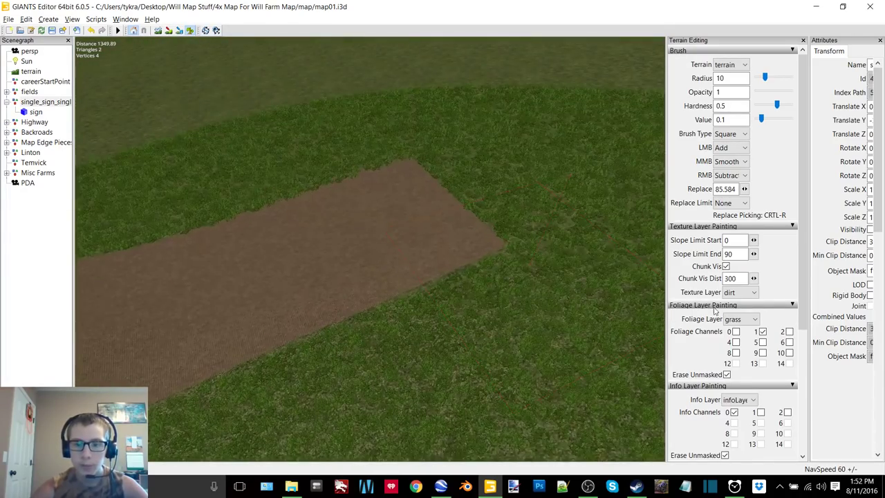
left_click(739, 319)
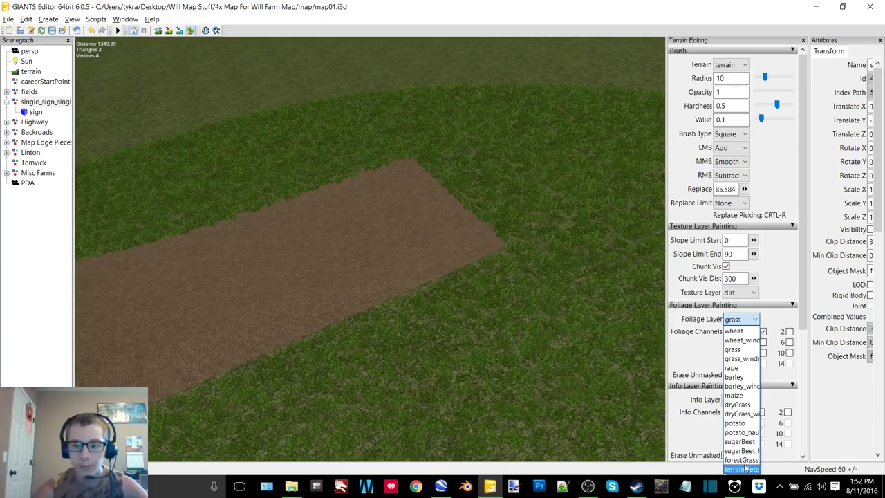
left_click(743, 469)
right_click_drag(587, 315, 490, 294)
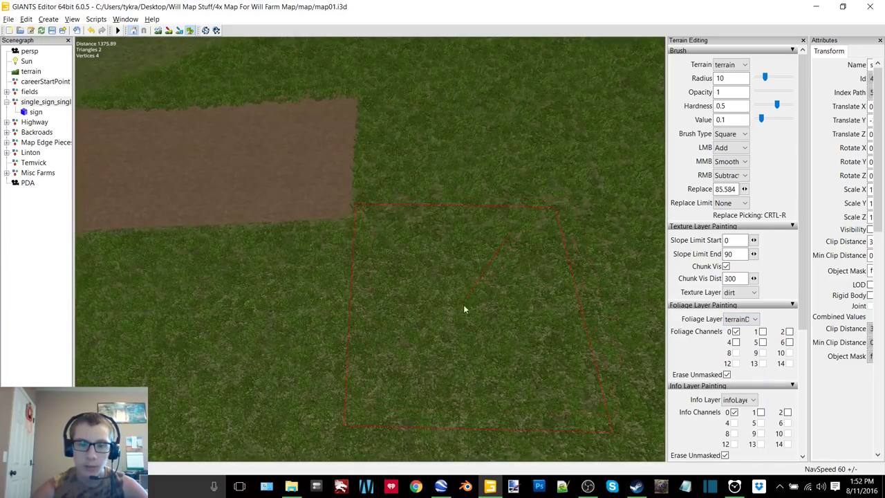
left_click_drag(454, 313, 453, 313)
mouse_move(452, 314)
right_mouse_down()
mouse_move(526, 223)
mouse_move(506, 225)
right_mouse_up()
mouse_move(432, 177)
left_mouse_down()
mouse_move(423, 165)
mouse_move(407, 171)
mouse_move(428, 155)
mouse_move(402, 155)
left_mouse_up()
mouse_move(402, 159)
right_mouse_down()
mouse_move(388, 173)
mouse_move(404, 244)
right_mouse_up()
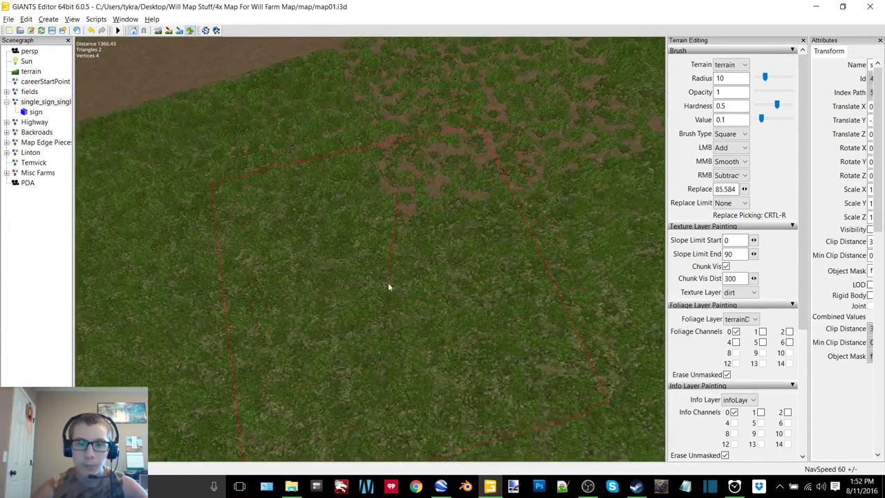
- Change the brush to round with a radius of 7.25 and paint ground to round the corner at the end of the leg
left_click(736, 134)
left_click(737, 147)
mouse_move(520, 76)
middle_mouse_down("alt")
mouse_move(550, 173)
mouse_move(406, 225)
mouse_move(390, 208)
middle_mouse_up("alt")
scroll(368, 227, "down", 11)
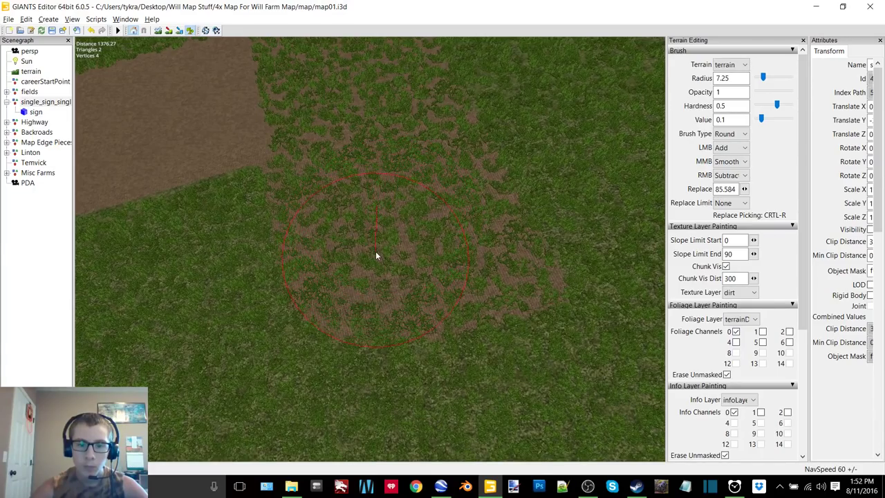
mouse_move(455, 222)
right_mouse_down()
mouse_move(441, 197)
mouse_move(432, 201)
right_mouse_up()
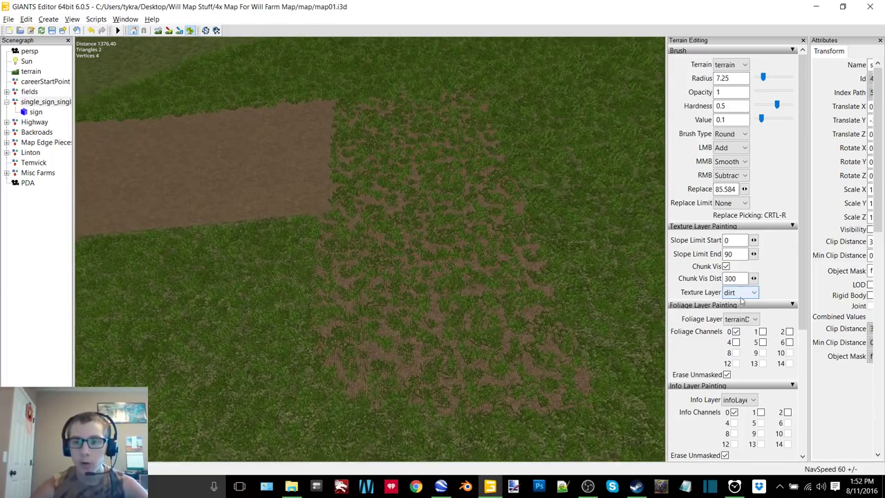
- Switch to the grass layer and clear the grass through the middle and rounded end of the new leg with the round brush
left_click(743, 319)
left_click(737, 350)
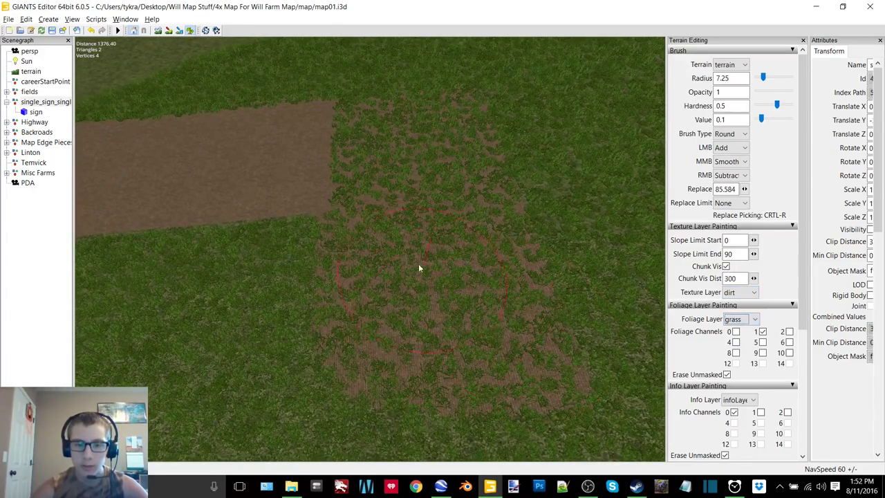
mouse_move(403, 232)
left_mouse_down()
mouse_move(399, 224)
mouse_move(402, 318)
mouse_move(446, 318)
left_mouse_up()
- Change the brush to square and clear the remaining grass along the leg's outer edge and where it meets the strip
left_click(731, 134)
left_click(726, 155)
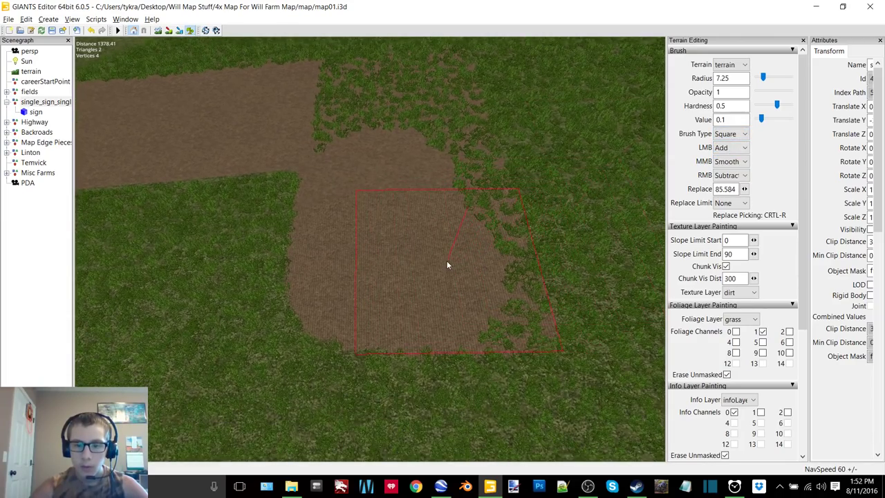
left_click_drag(446, 265, 449, 268)
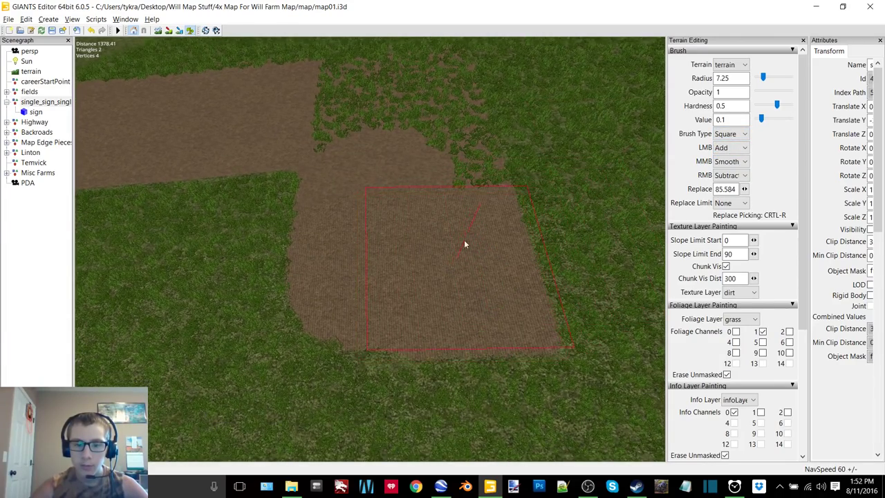
middle_click_drag(462, 225, 463, 237, "alt")
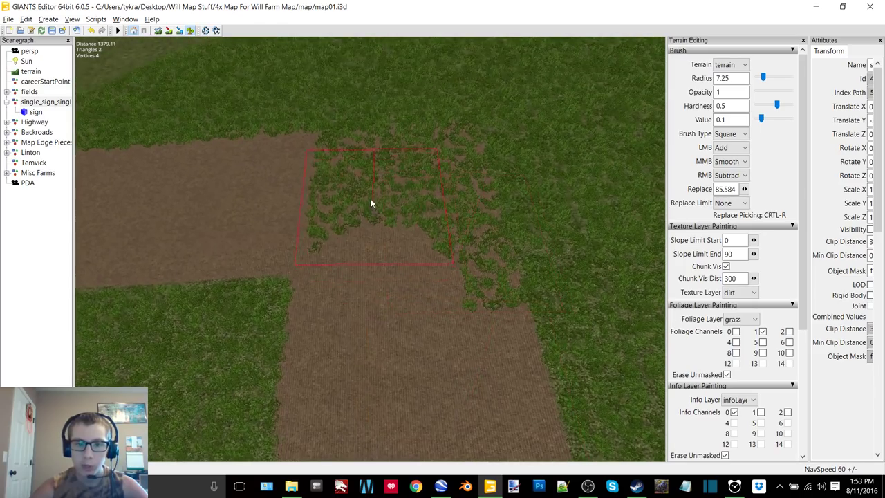
mouse_move(371, 198)
left_mouse_down()
mouse_move(367, 174)
mouse_move(394, 168)
mouse_move(435, 211)
mouse_move(444, 254)
left_mouse_up()
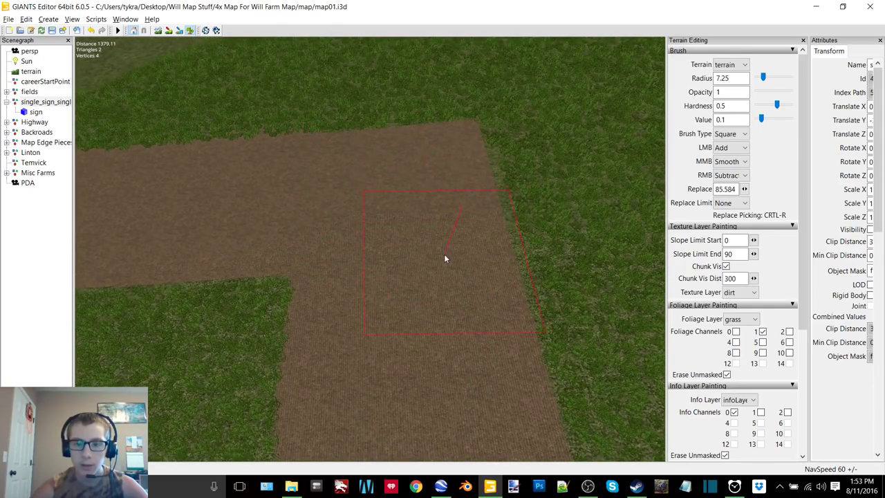
scroll(471, 208, "down", 3)
left_click_drag(442, 204, 381, 190, "alt")
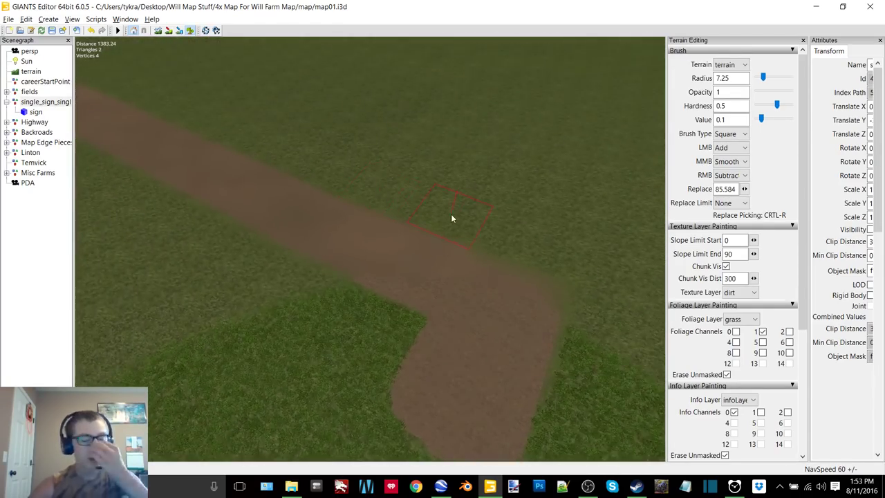
- Switch to terrainDetail and paint ground over the next bare marker patch, across the grass gap and onto the neighbouring patch
mouse_move(472, 217)
right_mouse_down()
mouse_move(371, 231)
mouse_move(409, 224)
mouse_move(386, 208)
mouse_move(482, 221)
mouse_move(435, 182)
mouse_move(480, 183)
right_mouse_up()
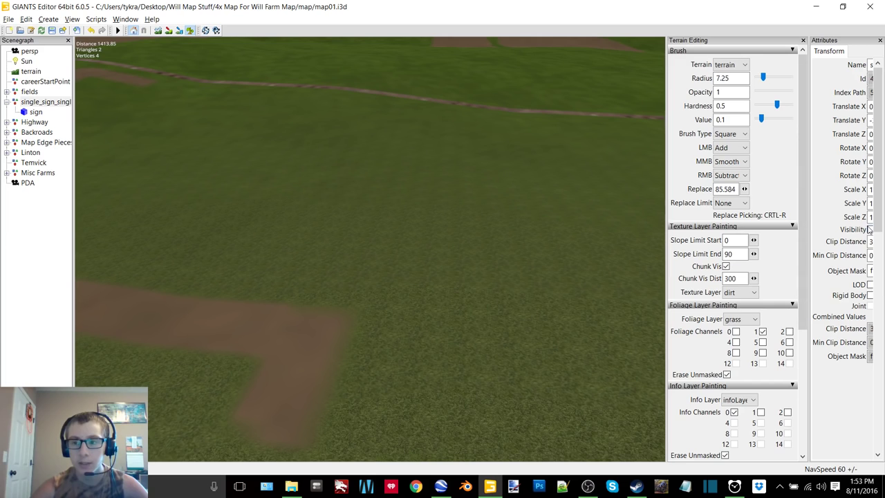
left_click(870, 229)
scroll(437, 347, "down", 3)
mouse_move(438, 350)
right_mouse_down()
mouse_move(447, 275)
mouse_move(407, 275)
mouse_move(458, 233)
mouse_move(469, 236)
mouse_move(424, 274)
mouse_move(470, 237)
mouse_move(430, 243)
right_mouse_up()
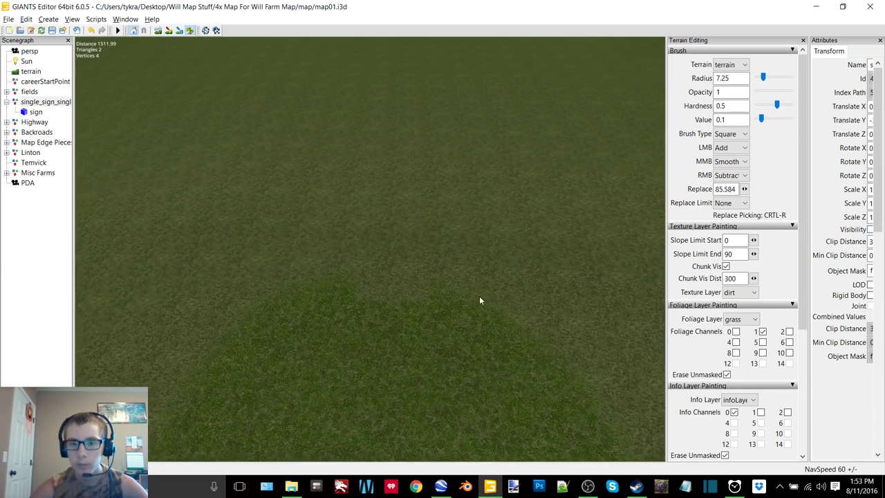
mouse_move(479, 296)
right_mouse_down("alt")
mouse_move(528, 261)
mouse_move(514, 263)
mouse_move(520, 249)
right_mouse_up("alt")
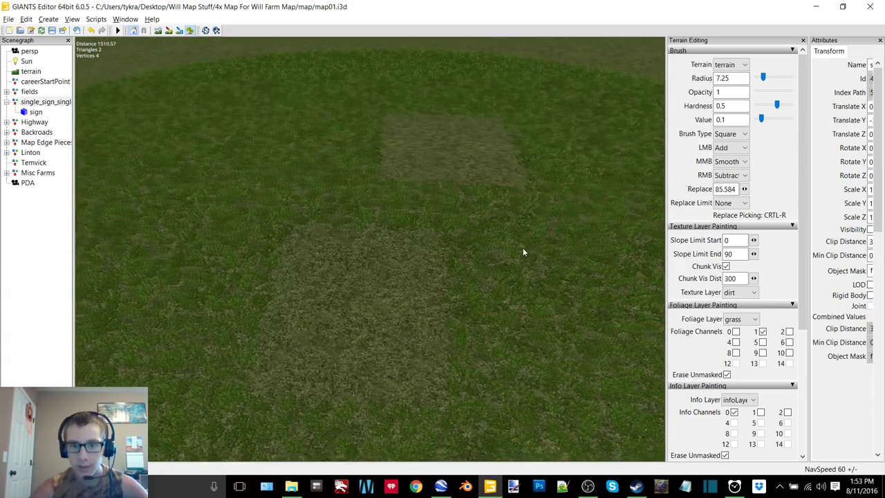
left_click(747, 319)
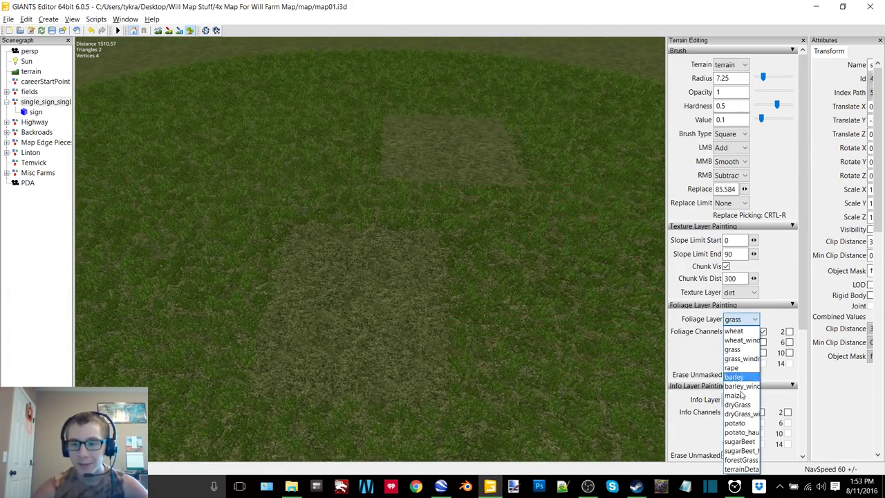
left_click(742, 469)
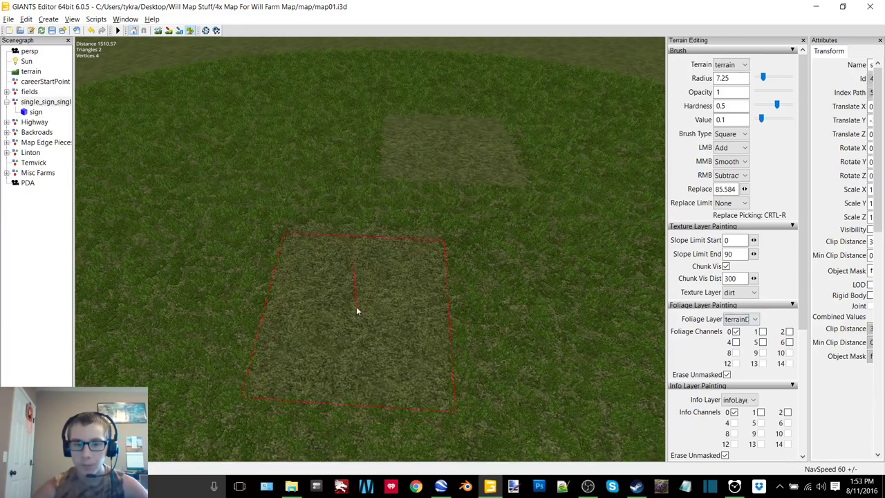
left_click(362, 307)
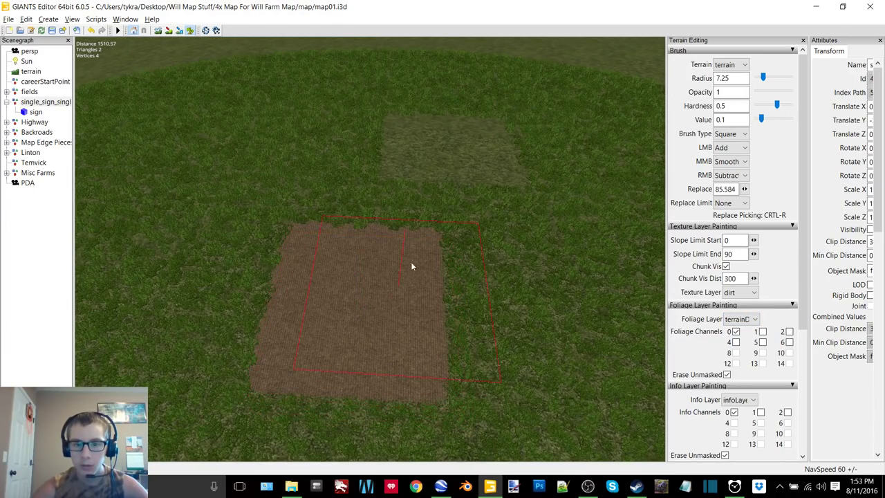
left_click_drag(426, 199, 424, 239)
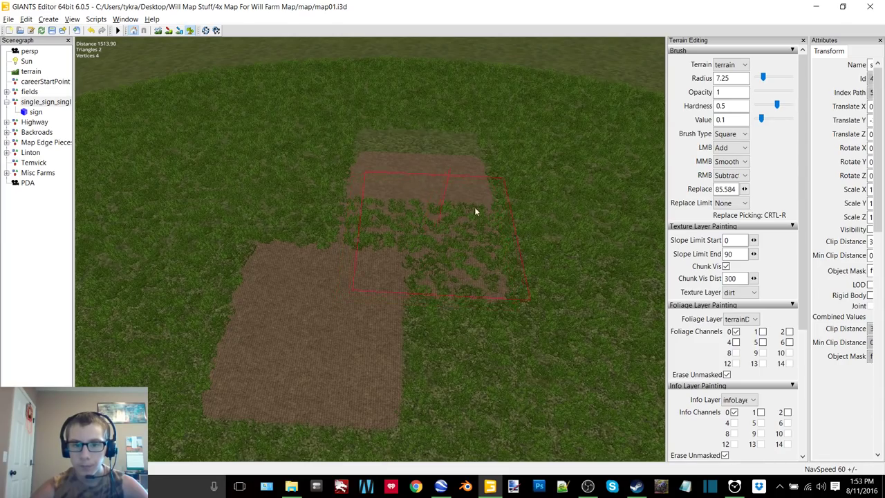
- Switch to the grass layer, enable channel 6, and repaint grass over the bare remainder beyond the far ground patch
mouse_move(474, 207)
left_mouse_down("alt")
mouse_move(434, 226)
mouse_move(614, 262)
left_mouse_up("alt")
left_click(740, 319)
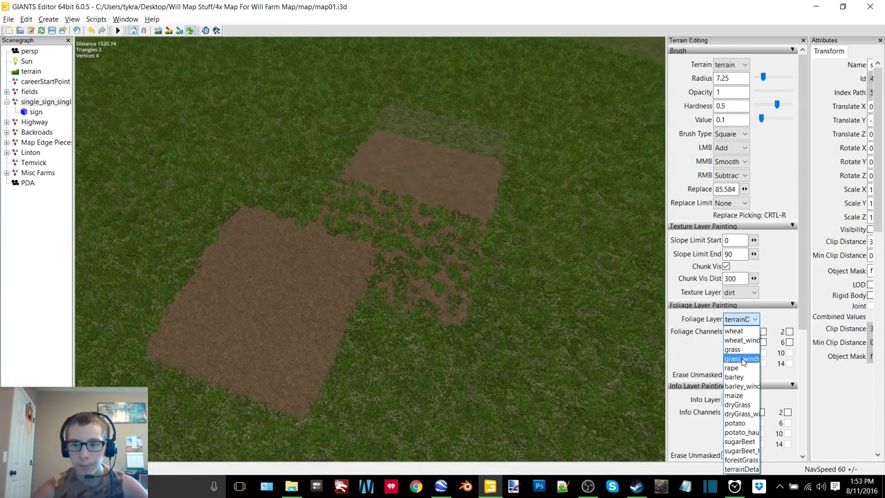
left_click(741, 353)
left_click(789, 342)
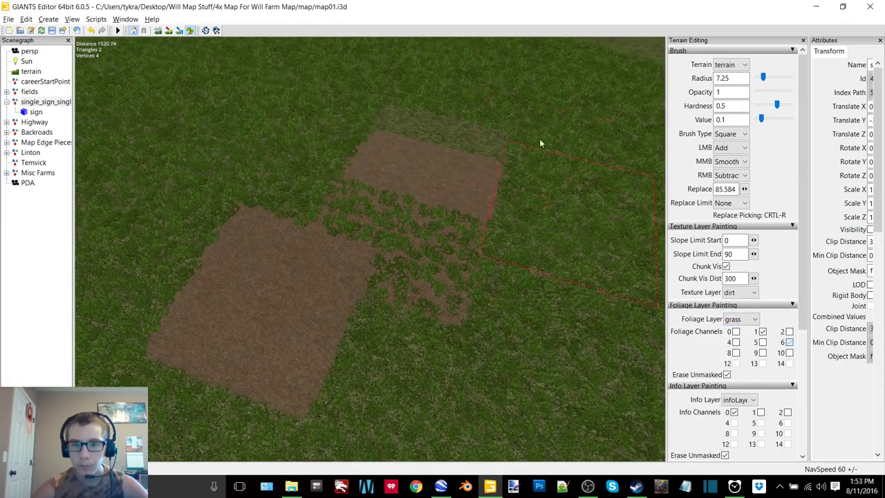
left_click_drag(486, 106, 443, 102)
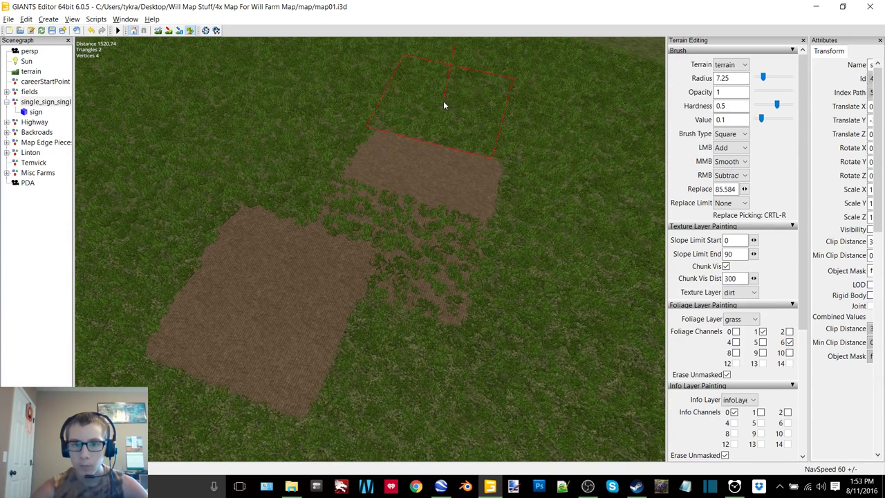
- Change the brush to round, switch to terrainDetail, and paint ground to form a rounded outer corner between the two patches
left_click(737, 134)
left_click(736, 146)
left_click(750, 320)
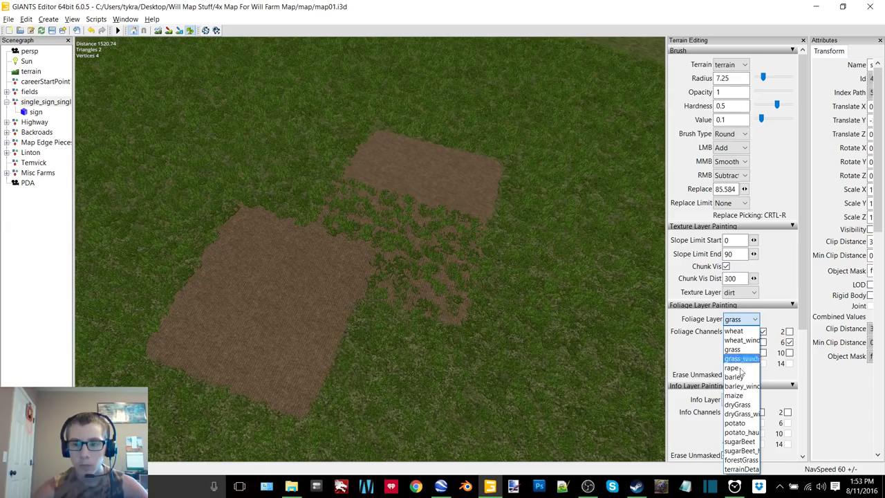
left_click(742, 470)
mouse_move(523, 252)
left_mouse_down("alt")
mouse_move(544, 252)
mouse_move(502, 255)
mouse_move(410, 231)
mouse_move(415, 262)
mouse_move(385, 283)
left_mouse_up("alt")
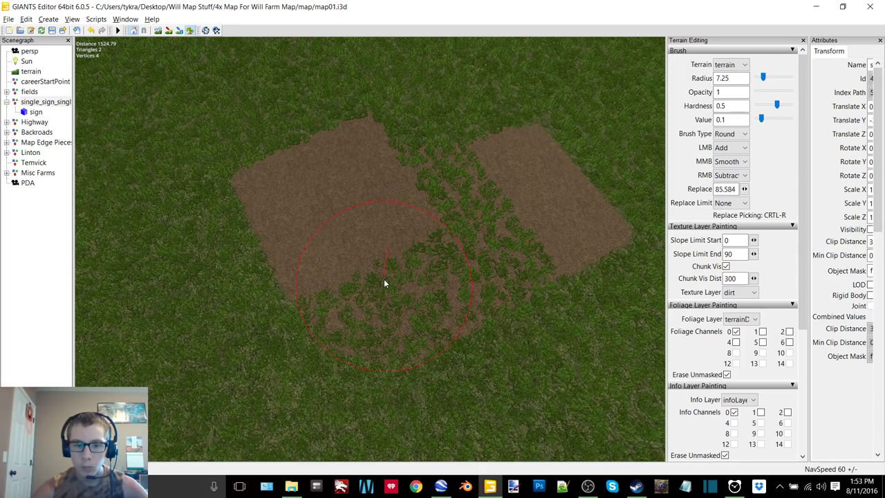
left_click(745, 319)
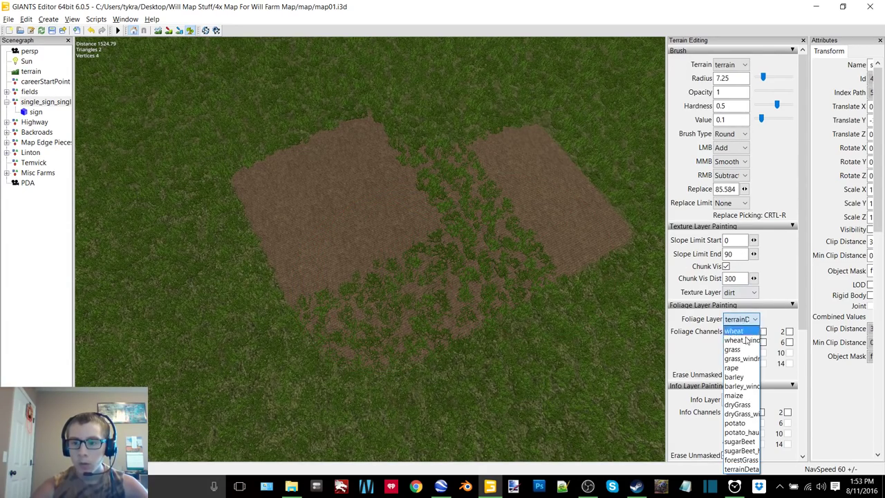
left_click(742, 470)
- Clear the grass from the ground between the two patches and in the rounded corner, using round and square brushes
left_click(746, 319)
left_click(733, 349)
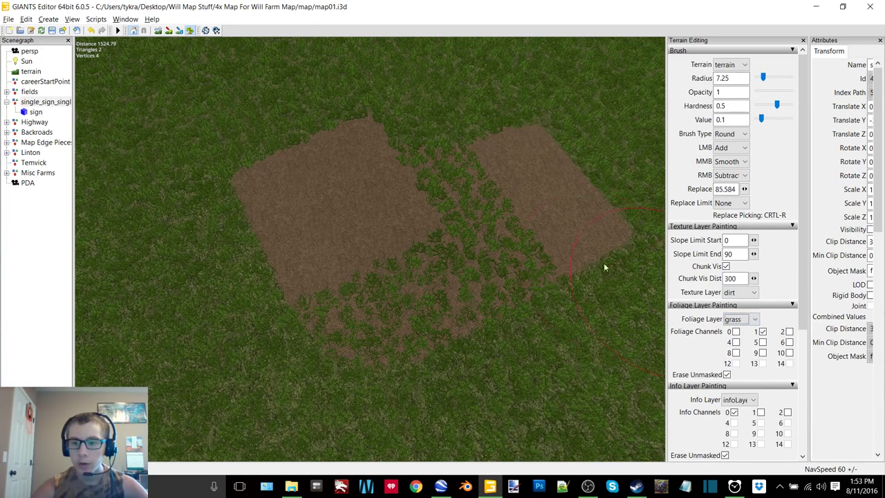
mouse_move(425, 228)
left_mouse_down()
mouse_move(445, 214)
mouse_move(471, 223)
left_mouse_up()
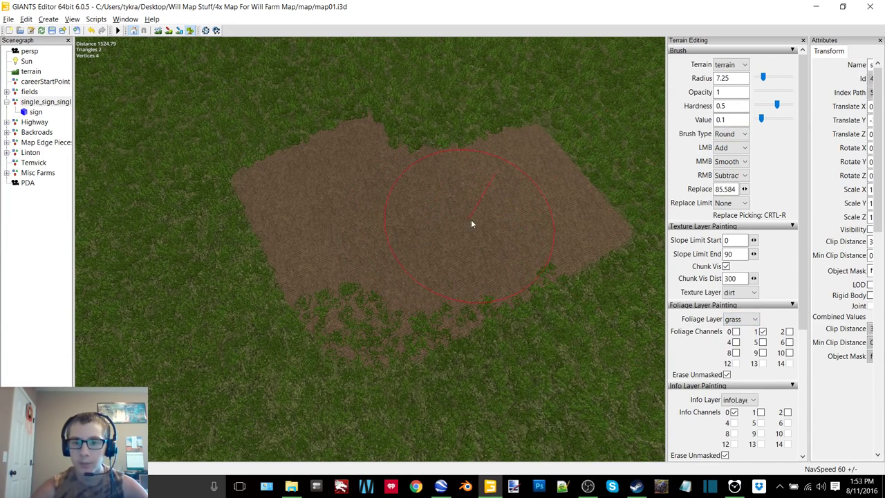
left_click(730, 133)
left_click(726, 155)
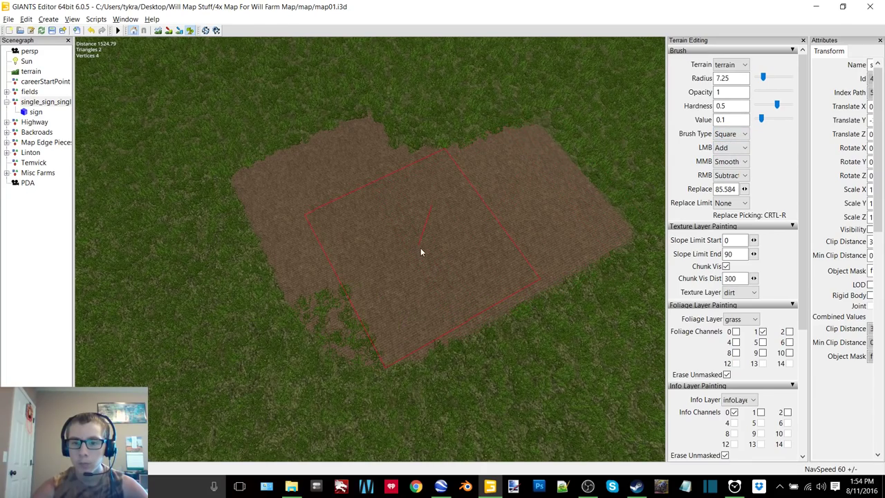
mouse_move(429, 253)
left_mouse_down()
mouse_move(410, 256)
mouse_move(349, 232)
left_mouse_up()
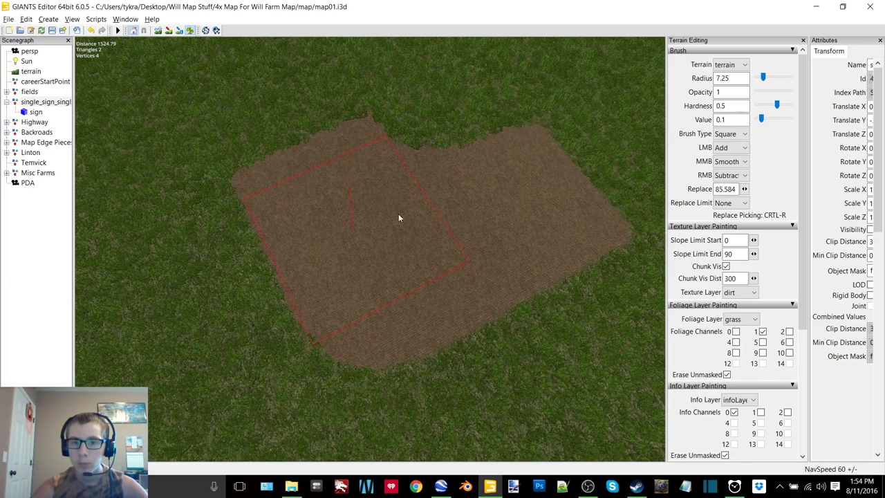
- Switch the foliage layer to terrainDetail and paint a ground strip out from the far patch's edge across the grass
left_click_drag(398, 214, 342, 132, "alt")
right_click_drag(341, 135, 349, 164)
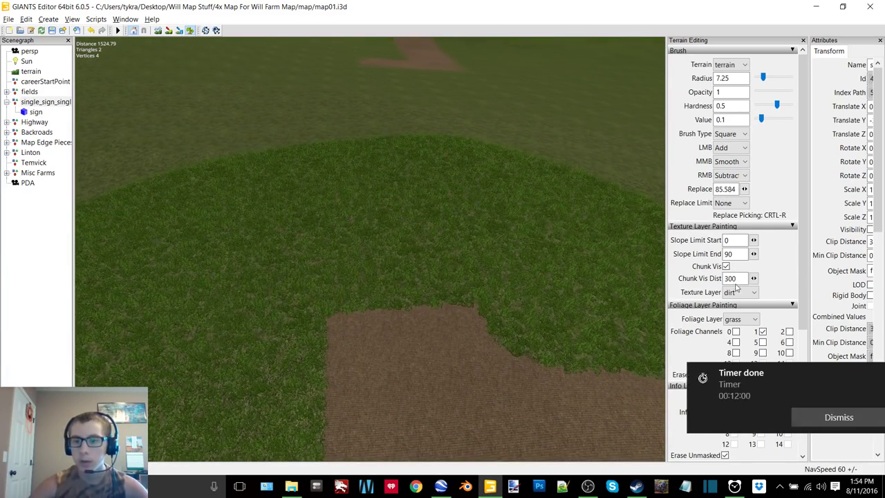
left_click(825, 417)
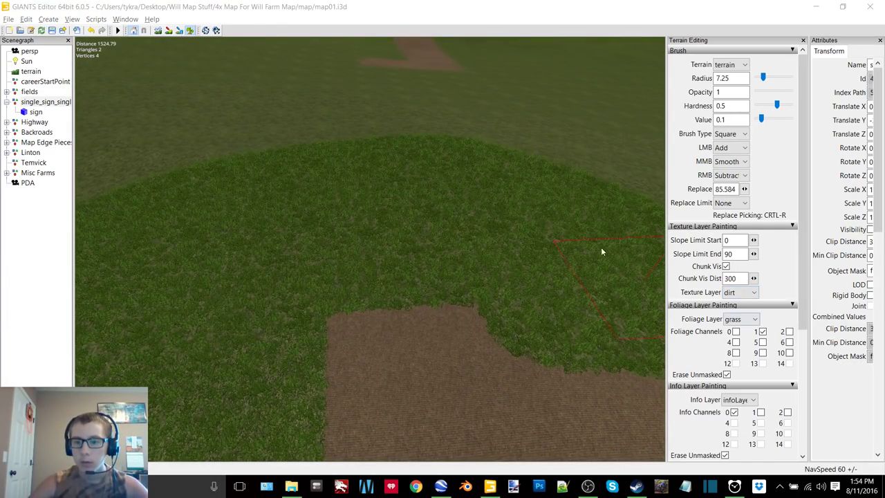
left_click_drag(601, 248, 552, 193, "alt")
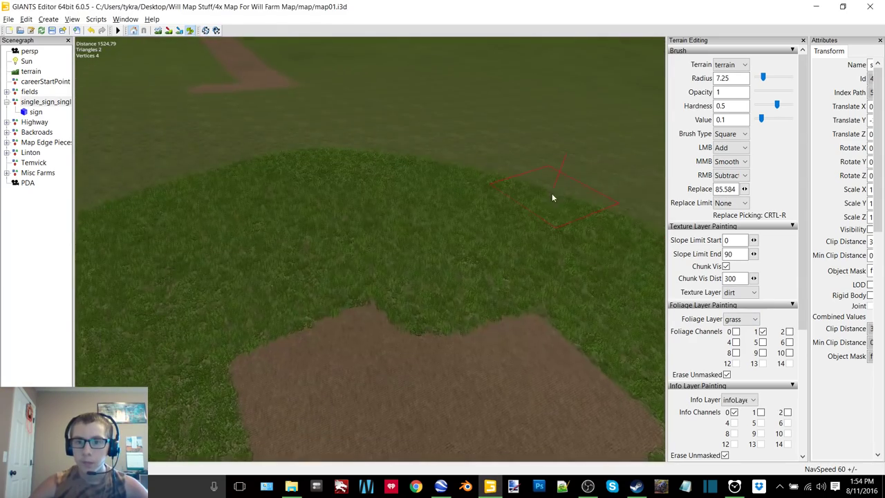
left_click(741, 319)
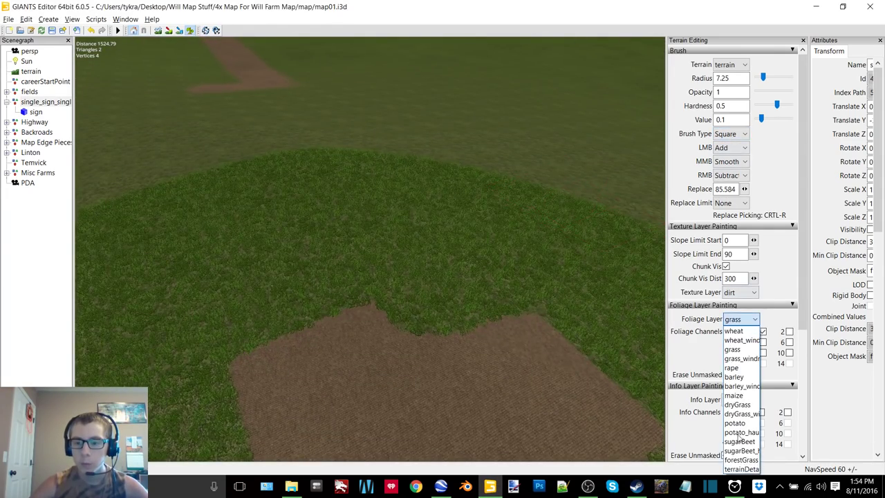
left_click(743, 470)
middle_click_drag(467, 243, 397, 323, "alt")
key("w")
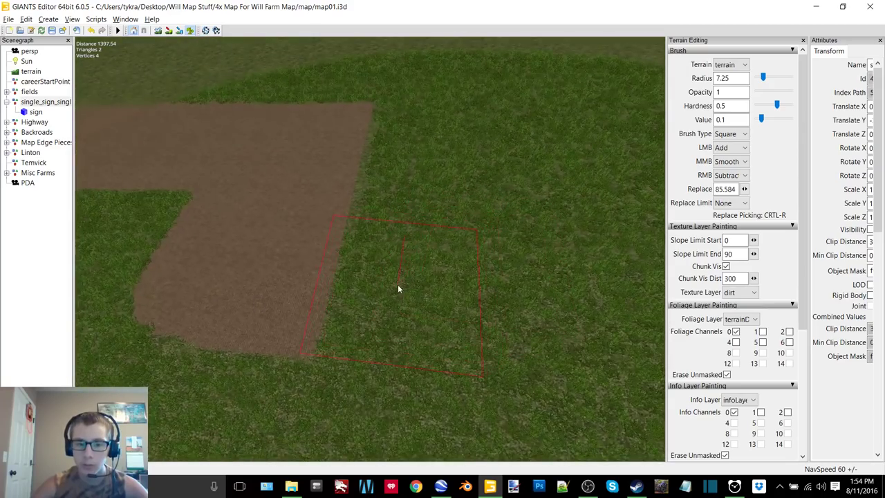
left_click(396, 287)
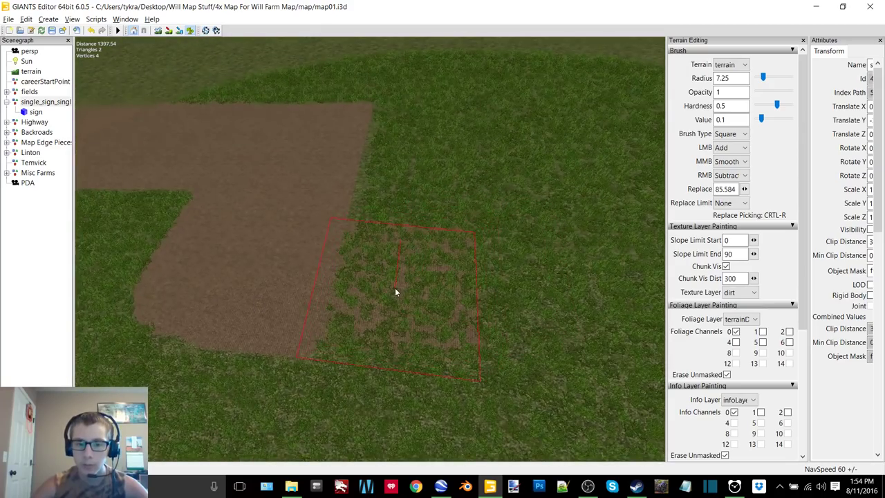
left_click(519, 295)
middle_click_drag(539, 294, 497, 280, "alt")
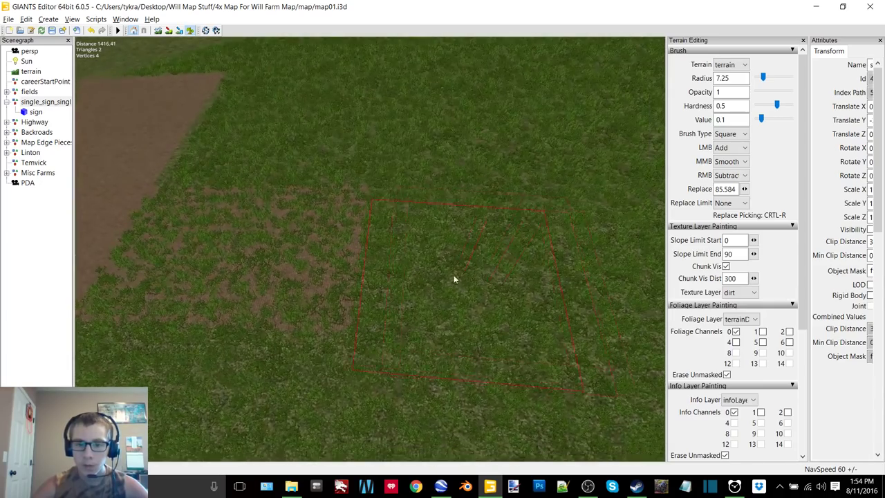
left_click(441, 261)
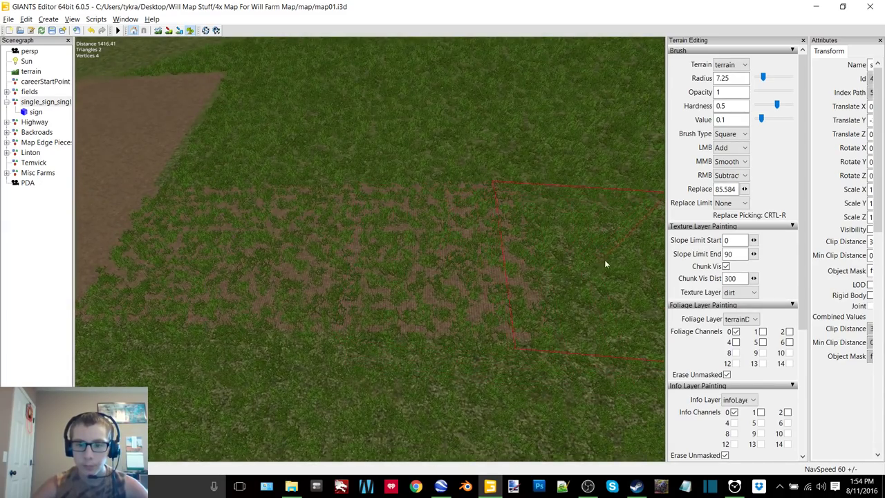
left_click(610, 259)
- Continue the terrainDetail ground strip across the remaining grass gap up to the next ground patch
mouse_move(610, 259)
middle_mouse_down("alt")
mouse_move(546, 252)
mouse_move(534, 262)
mouse_move(519, 245)
mouse_move(451, 243)
mouse_move(512, 254)
middle_mouse_up("alt")
key("d")
left_click(458, 249)
left_click_drag(404, 284, 396, 286)
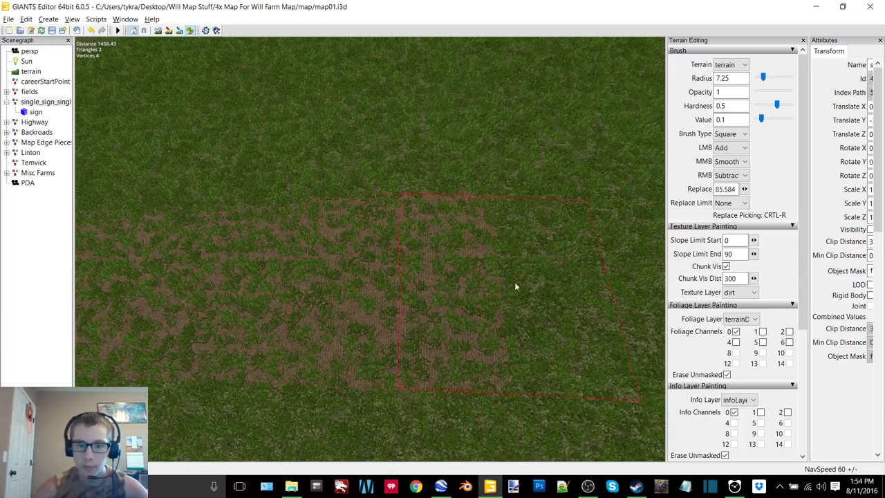
left_click_drag(515, 285, 542, 288)
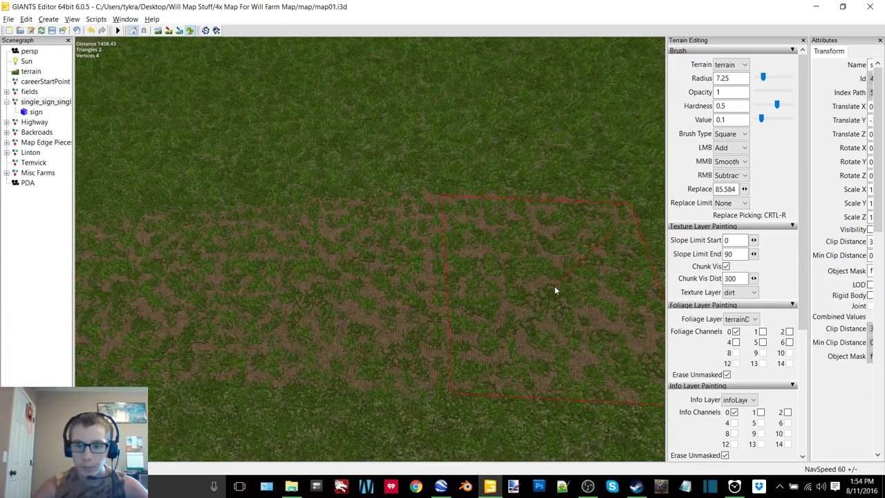
middle_click_drag(555, 286, 505, 263, "alt")
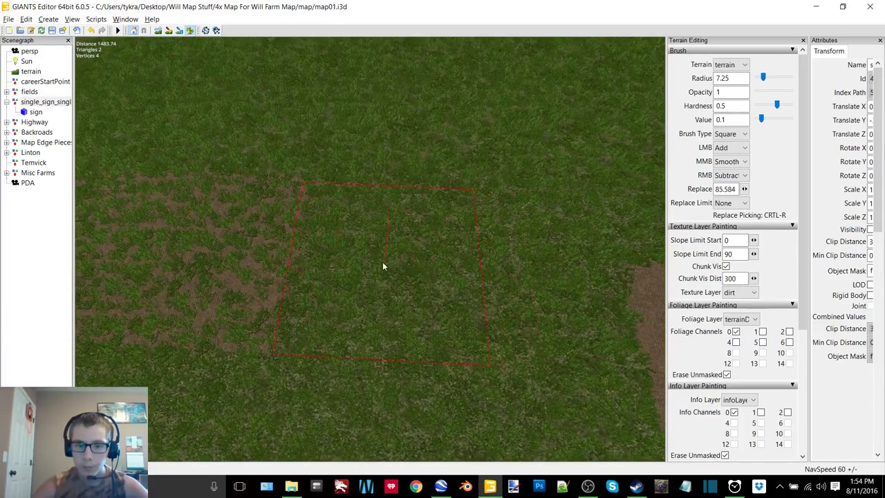
left_click_drag(382, 262, 404, 262)
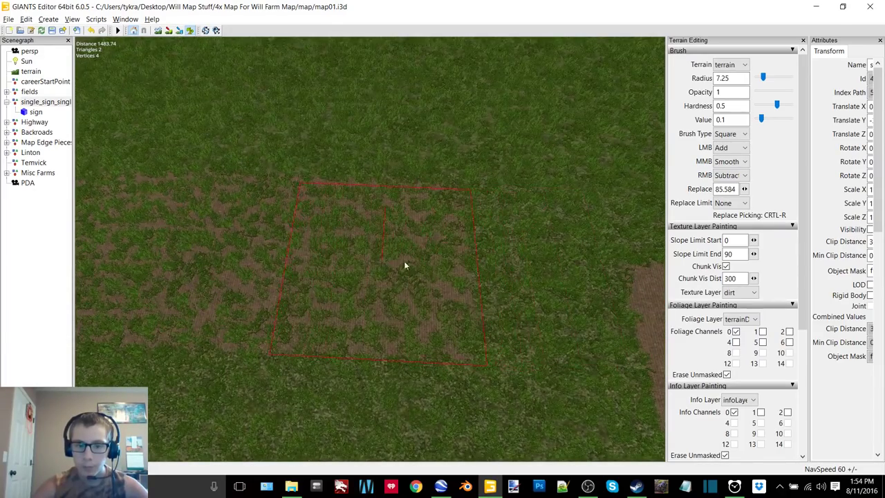
left_click(533, 268)
- Erase the terrainDetail ground along the patch's outer side to leave a straight edge in line with the new strip
scroll(479, 256, "down", 3)
left_click_drag(479, 255, 429, 257, "alt")
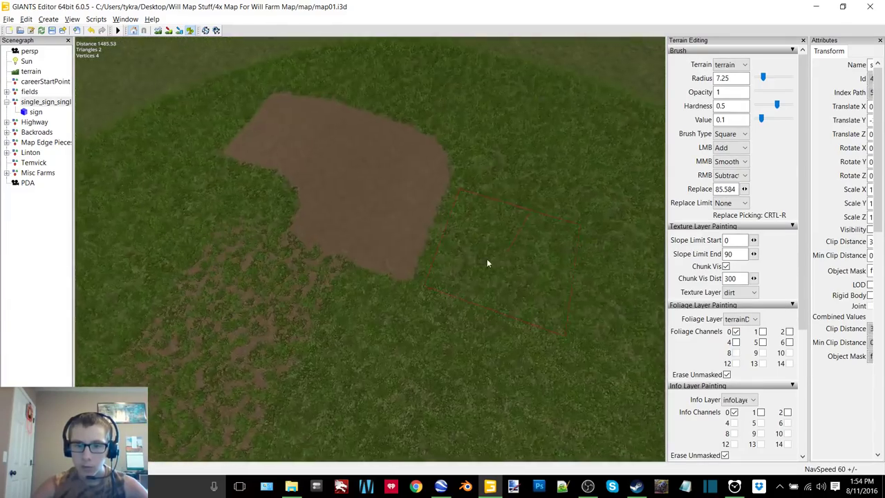
right_click_drag(487, 263, 473, 278)
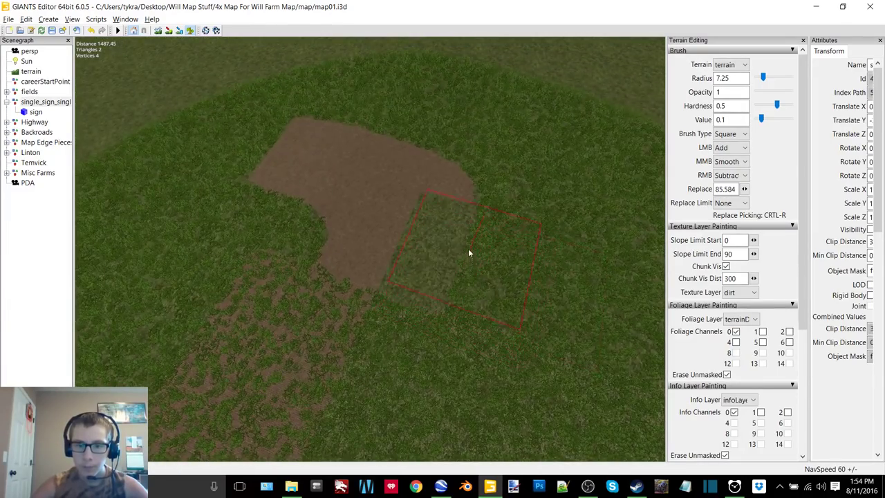
left_click_drag(469, 251, 478, 196)
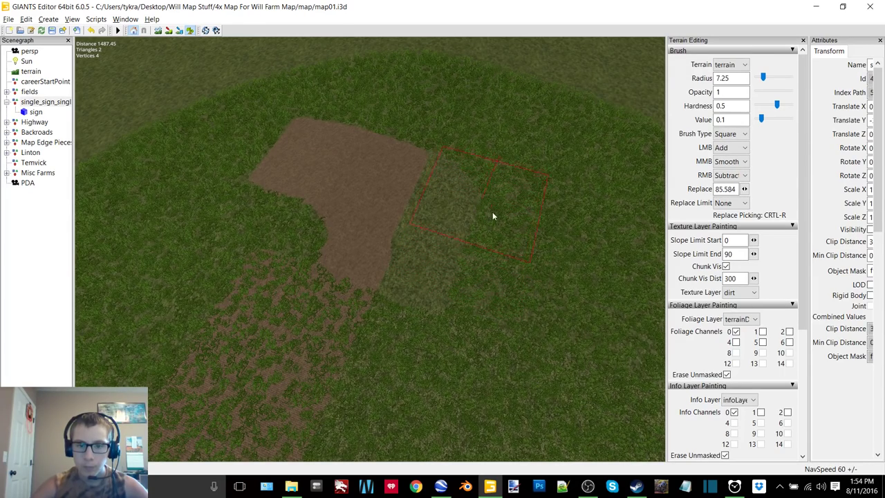
left_click_drag(358, 199, 359, 197)
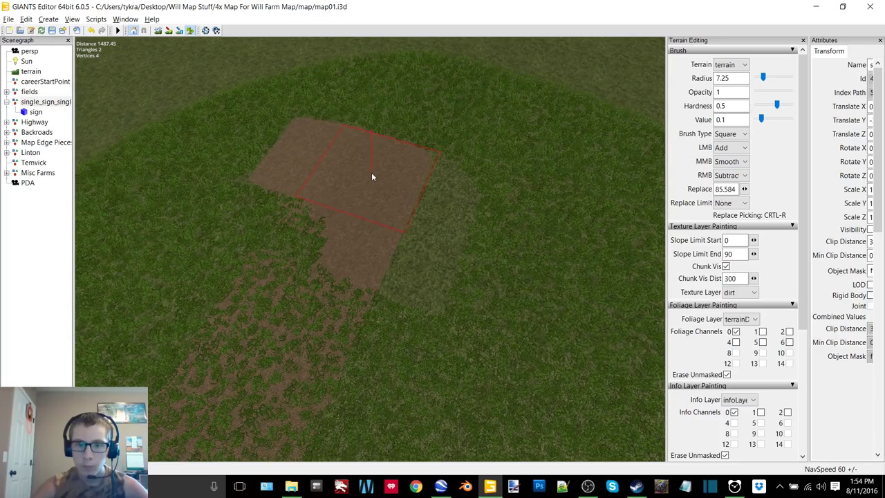
- Reduce the brush radius to 4.25 and cut a square notch out of the patch's outer corner
left_click_drag(473, 195, 444, 228, "alt")
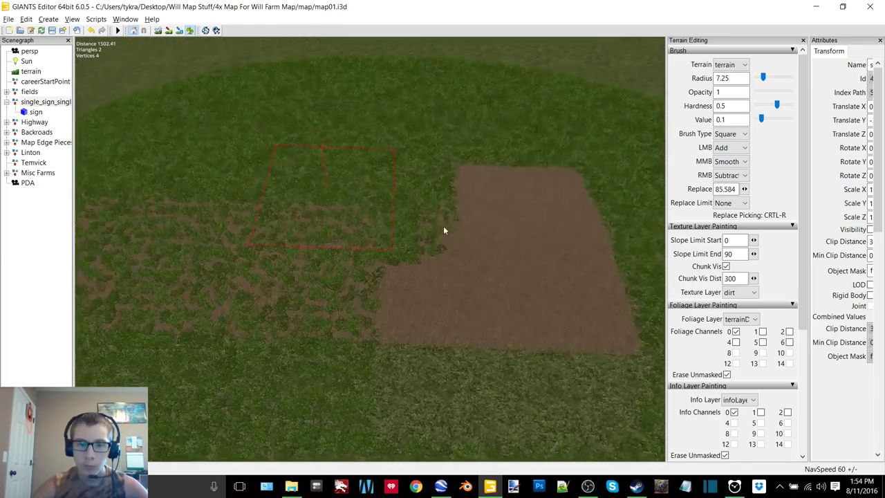
right_click_drag(443, 226, 408, 218)
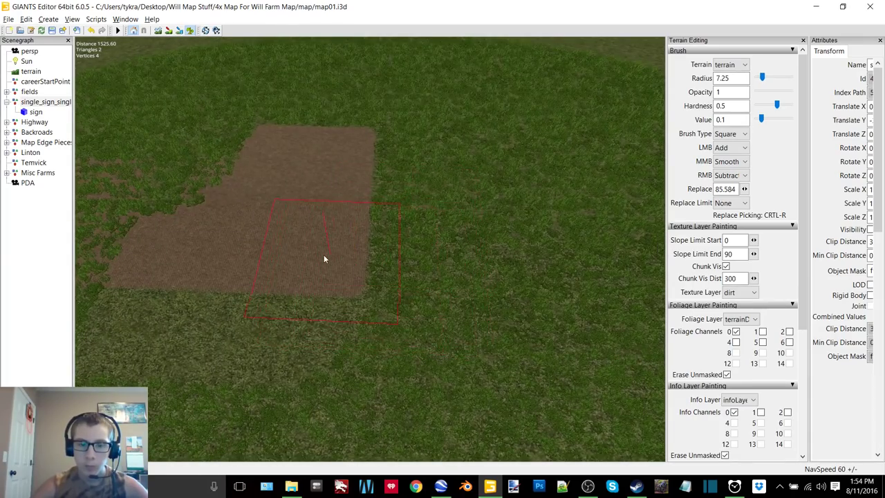
scroll(324, 256, "down", 3)
left_click(323, 254)
mouse_move(394, 232)
left_mouse_down("alt")
mouse_move(403, 246)
mouse_move(318, 255)
left_mouse_up("alt")
right_click_drag(319, 259, 385, 227)
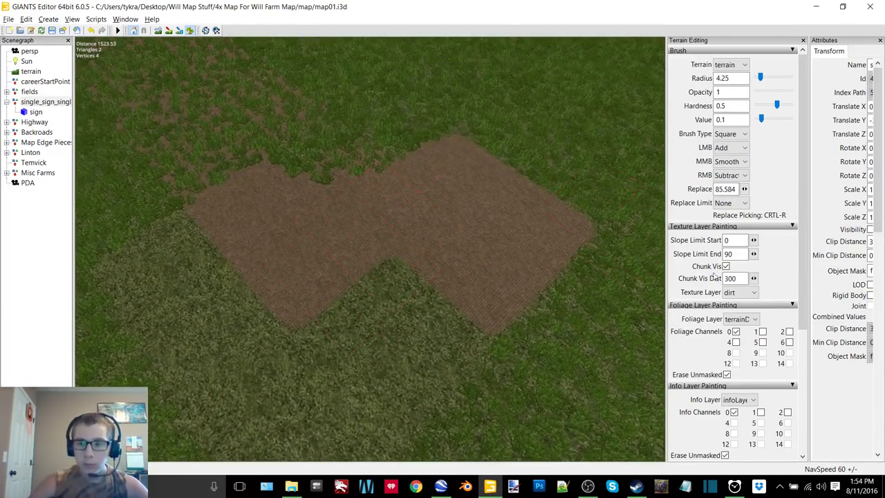
- Fill the notch with ground using the round brush at radius 5.5 to form a rounded outer corner, and return to the square brush
left_click(740, 294)
left_click(738, 133)
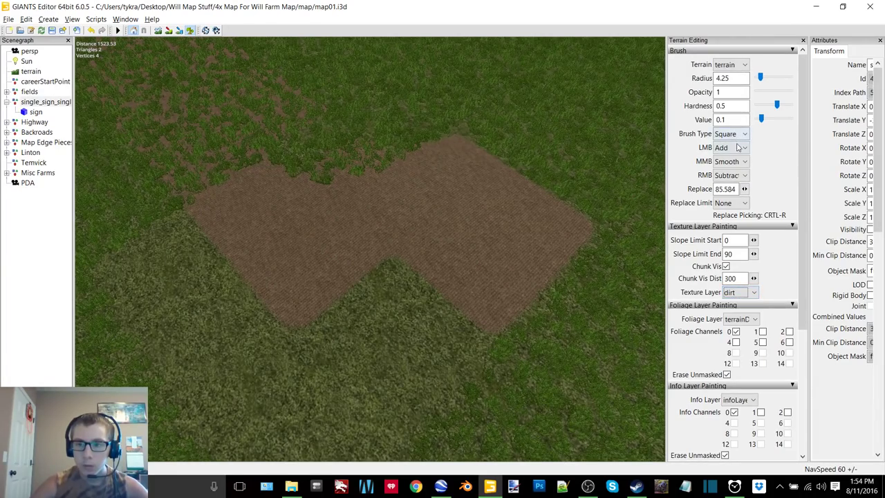
left_click(726, 146)
right_click_drag(589, 185, 511, 210)
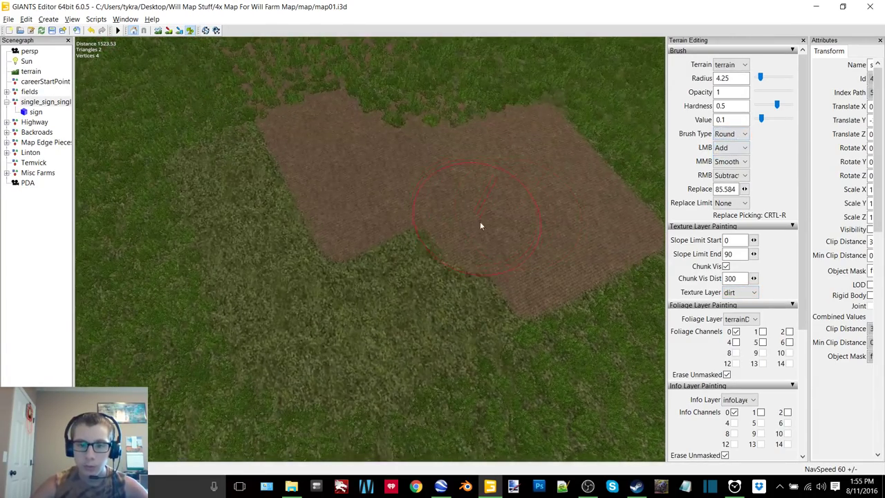
mouse_move(487, 256)
left_mouse_down()
mouse_move(456, 269)
mouse_move(464, 275)
left_mouse_up()
scroll(457, 262, "up", 3)
mouse_move(466, 233)
left_mouse_down()
mouse_move(458, 261)
mouse_move(428, 279)
mouse_move(444, 236)
mouse_move(481, 228)
mouse_move(462, 241)
mouse_move(416, 236)
mouse_move(467, 265)
left_mouse_up()
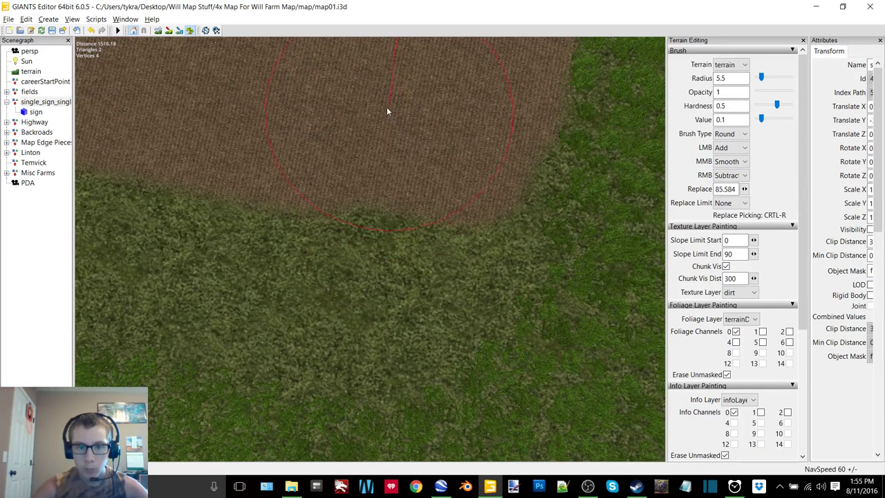
left_click(731, 134)
left_click(726, 154)
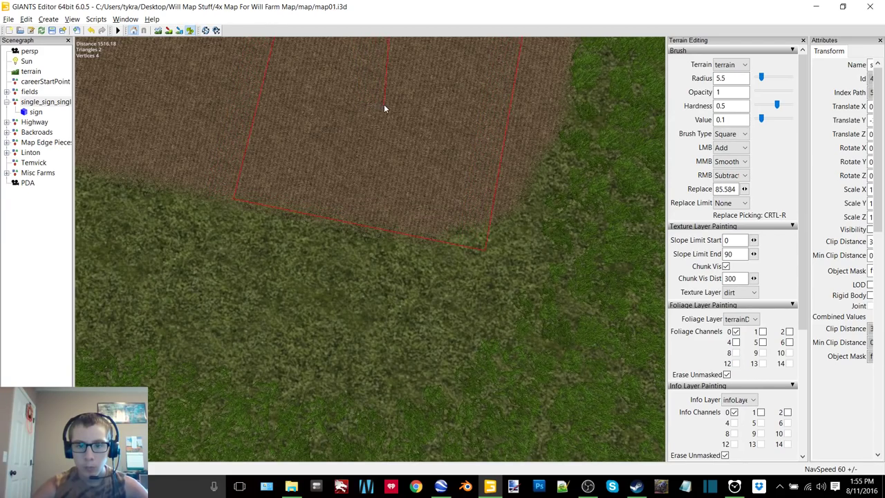
- Switch to the grass layer, enable channel 6, and repaint grass over the bare remainder outside the rounded corner
mouse_move(486, 163)
left_mouse_down("alt")
mouse_move(492, 122)
mouse_move(443, 143)
mouse_move(491, 127)
left_mouse_up("alt")
scroll(443, 142, "down", 3)
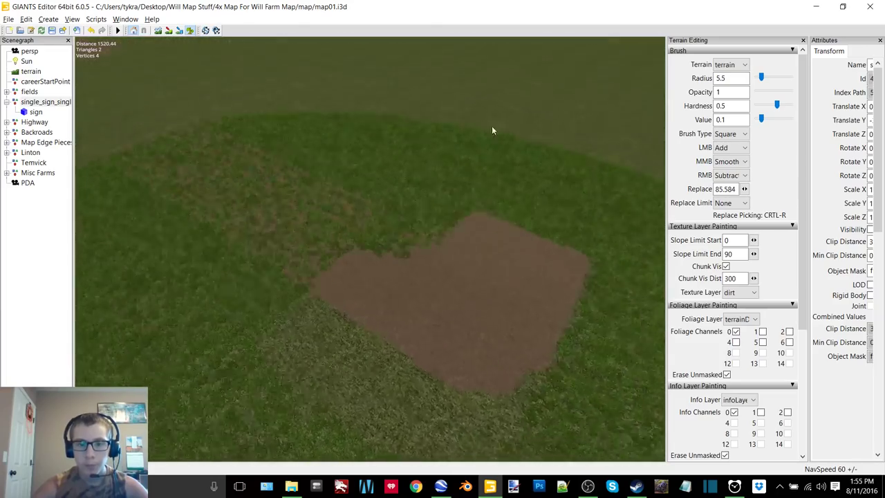
scroll(495, 131, "down", 4)
middle_click_drag(495, 131, 404, 257, "alt")
left_click_drag(404, 256, 342, 227, "alt")
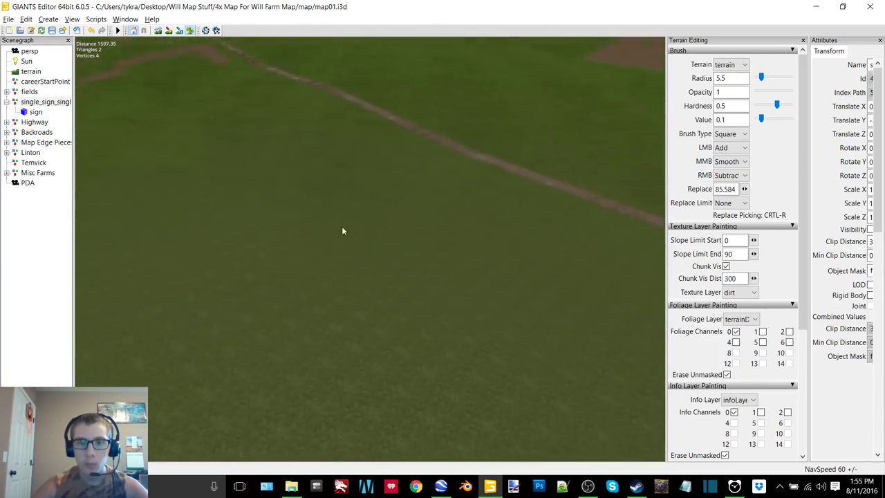
middle_click_drag(342, 226, 453, 176, "alt")
left_click_drag(454, 177, 348, 202, "alt")
middle_click_drag(348, 202, 597, 228, "alt")
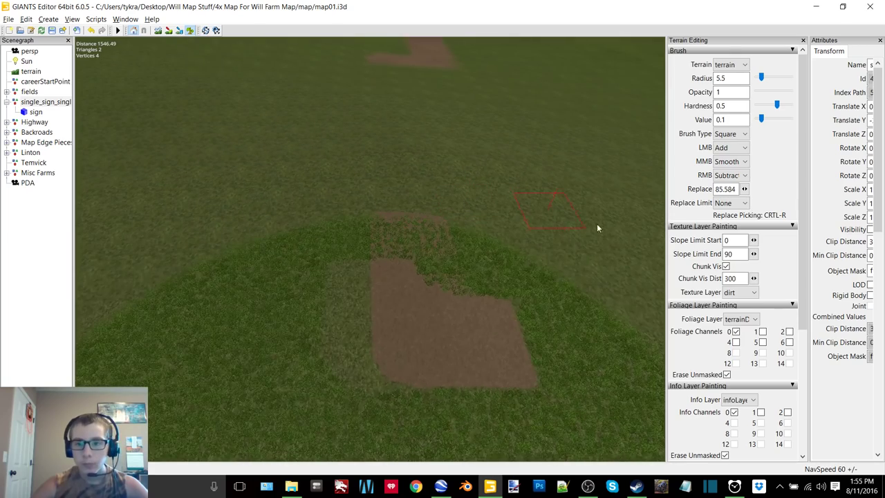
left_click(740, 318)
left_click(733, 339)
middle_click_drag(652, 364, 380, 198)
mouse_move(380, 198)
left_mouse_down()
mouse_move(375, 185)
mouse_move(368, 268)
mouse_move(414, 246)
left_mouse_up()
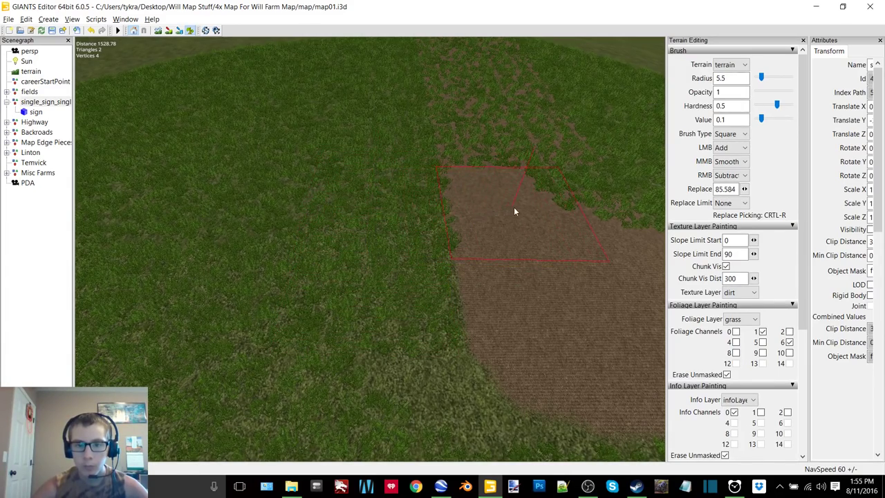
left_click_drag(388, 198, 483, 244, "alt")
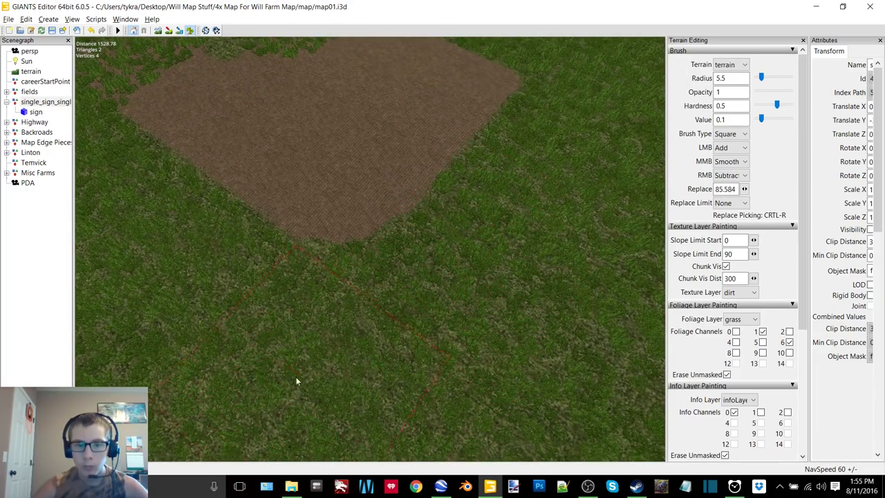
- Set the brush radius to 10, disable channel 6, and clear the grass from the ground strip beside the rounded patch
double_click(735, 78)
type("10")
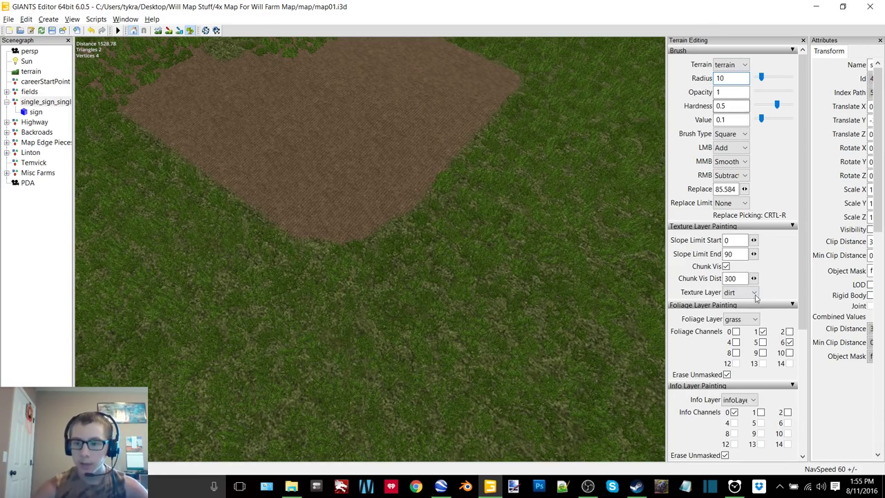
left_click(789, 342)
mouse_move(447, 178)
middle_mouse_down("alt")
mouse_move(466, 198)
mouse_move(432, 205)
middle_mouse_up("alt")
mouse_move(433, 206)
left_mouse_down("alt")
mouse_move(403, 230)
mouse_move(450, 202)
left_mouse_up("alt")
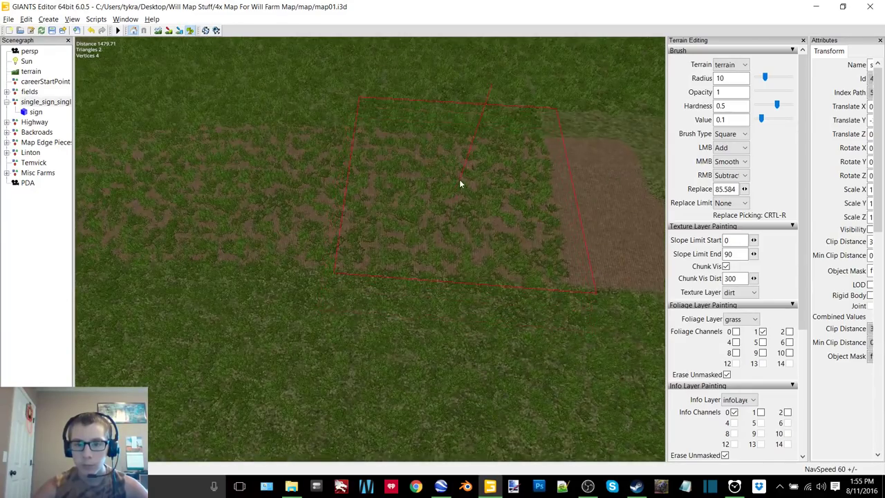
right_click(460, 178)
middle_click_drag(459, 177, 462, 175, "alt")
right_click(375, 169)
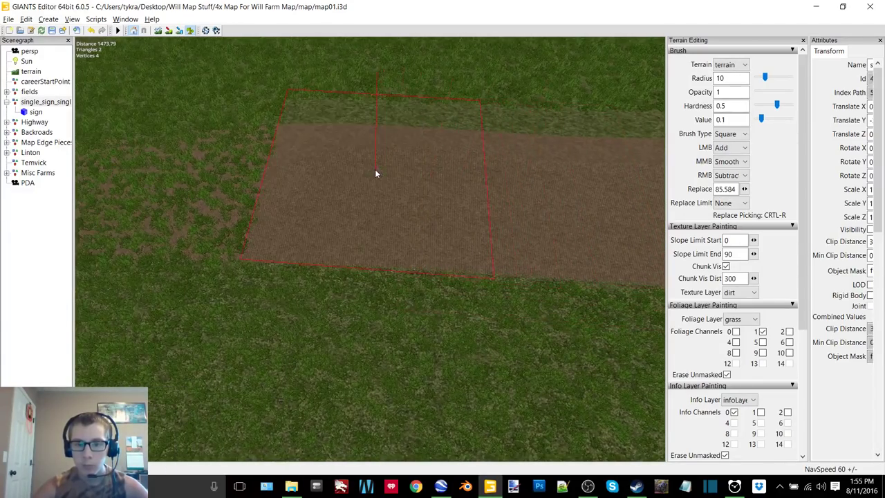
- Clear the grass from the rest of the ground strip until it joins the far patch
mouse_move(376, 168)
middle_mouse_down("alt")
mouse_move(415, 166)
mouse_move(409, 173)
mouse_move(429, 178)
middle_mouse_up("alt")
right_click(398, 174)
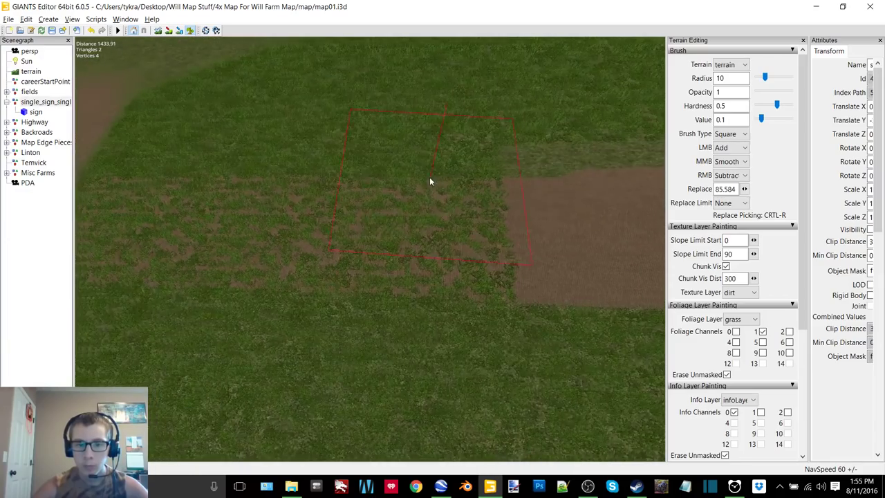
right_click(432, 209)
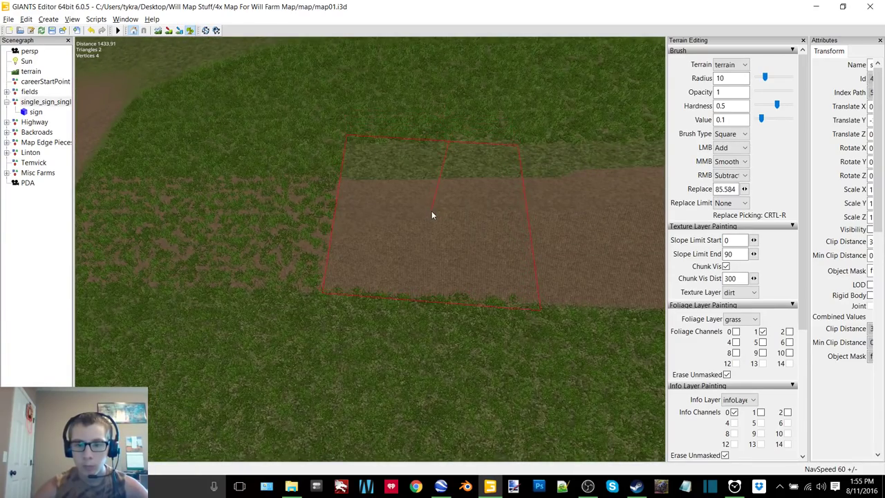
key("Left")
key("ctrl+z")
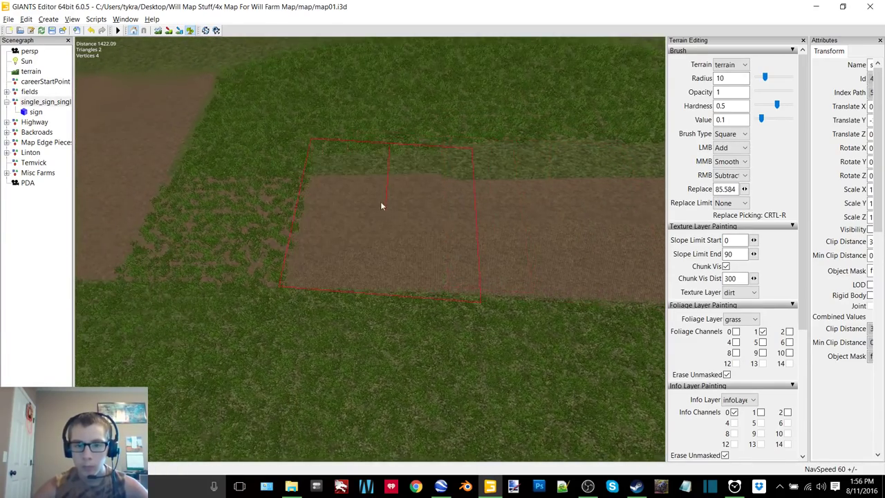
key("w")
right_click(353, 209)
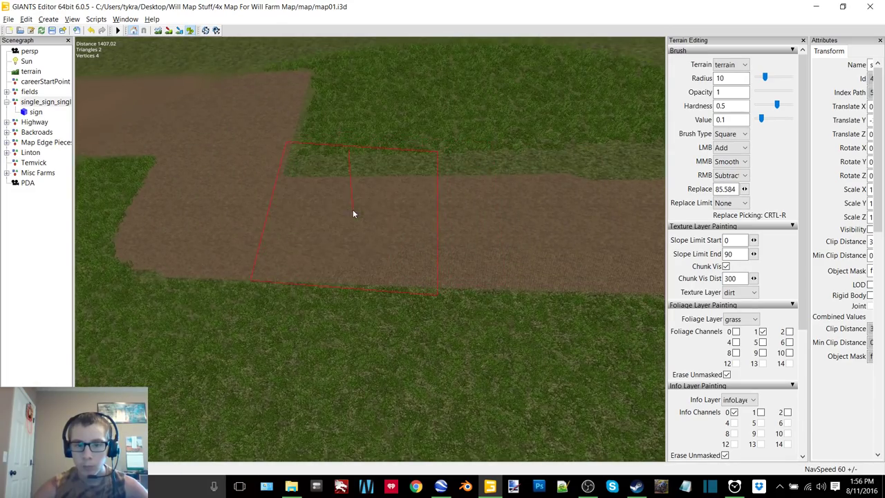
- Show the aerial reference overlay, check the field outline in Google Earth, and locate the field's next corner on the overlay
mouse_move(372, 176)
left_mouse_down("alt")
mouse_move(395, 143)
mouse_move(462, 129)
left_mouse_up("alt")
middle_click_drag(462, 130, 444, 226, "alt")
left_click(871, 231)
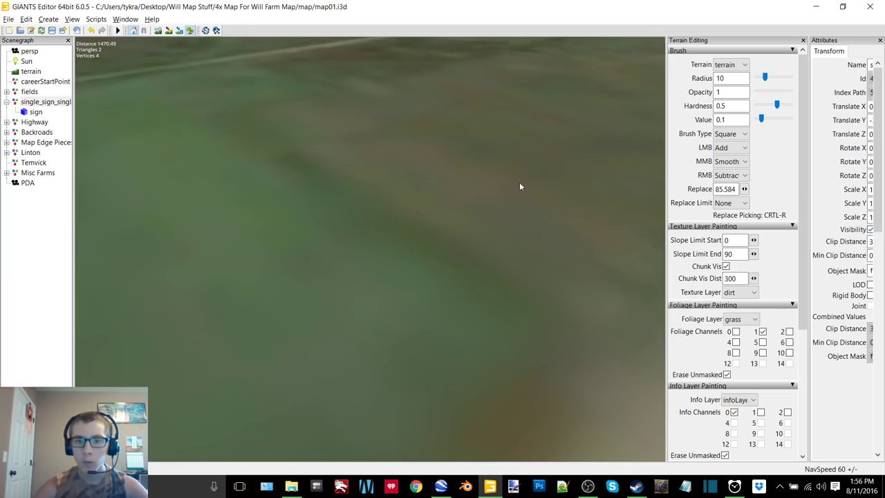
left_click_drag(519, 181, 415, 297, "alt")
left_click(444, 486)
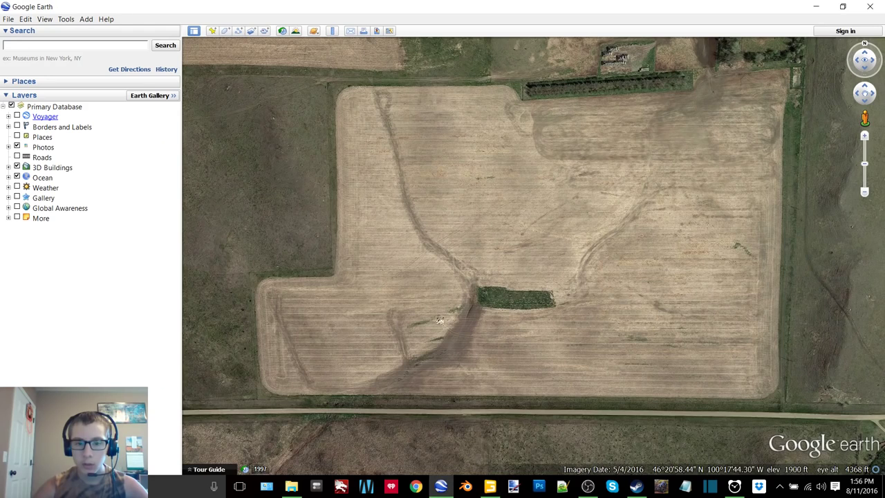
left_click(490, 486)
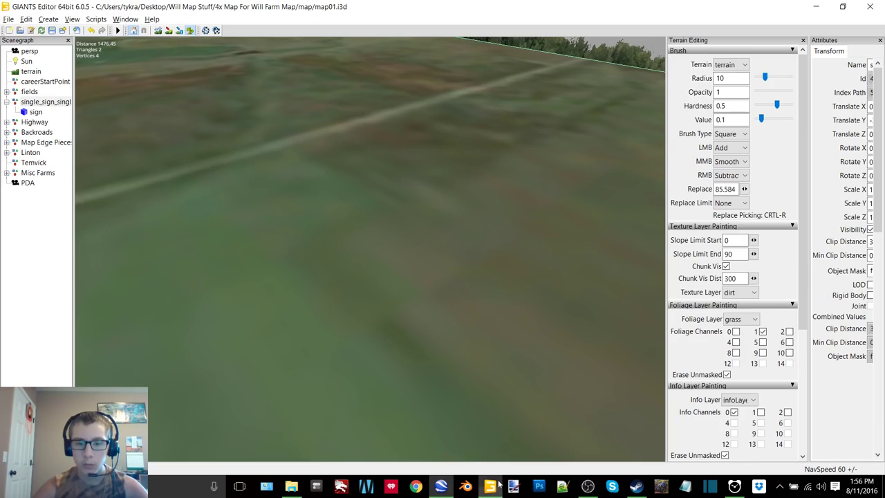
mouse_move(493, 241)
left_mouse_down("alt")
mouse_move(465, 227)
mouse_move(477, 223)
left_mouse_up("alt")
mouse_move(477, 222)
middle_mouse_down("alt")
mouse_move(429, 269)
mouse_move(414, 266)
middle_mouse_up("alt")
scroll(415, 266, "up", 3)
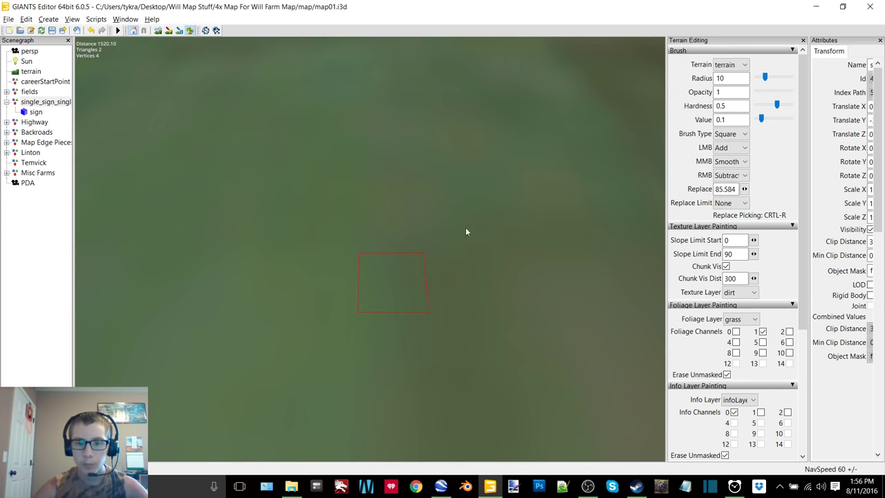
mouse_move(466, 232)
right_mouse_down()
mouse_move(492, 231)
mouse_move(436, 265)
mouse_move(438, 115)
mouse_move(433, 238)
mouse_move(491, 158)
mouse_move(395, 238)
right_mouse_up()
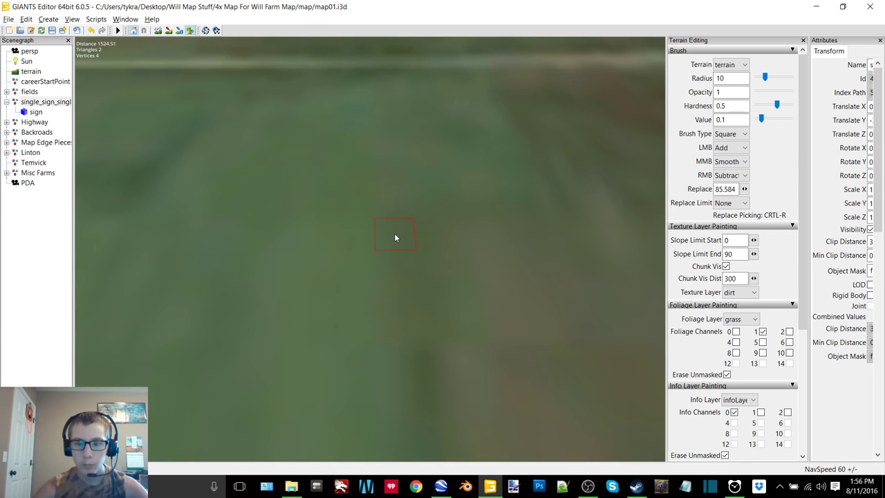
- Mark the next field corner with a square terrainDetail ground patch at radius 10 and hide the reference overlay
left_click(738, 319)
left_click(737, 465)
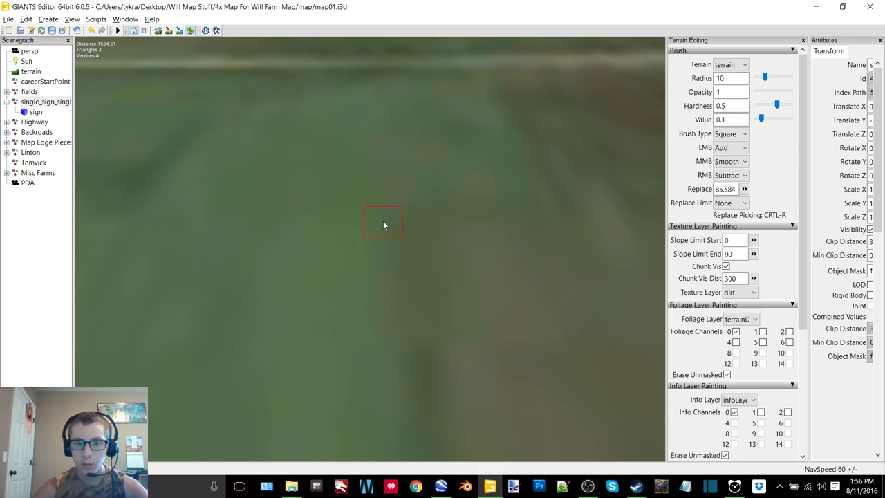
left_click(870, 230)
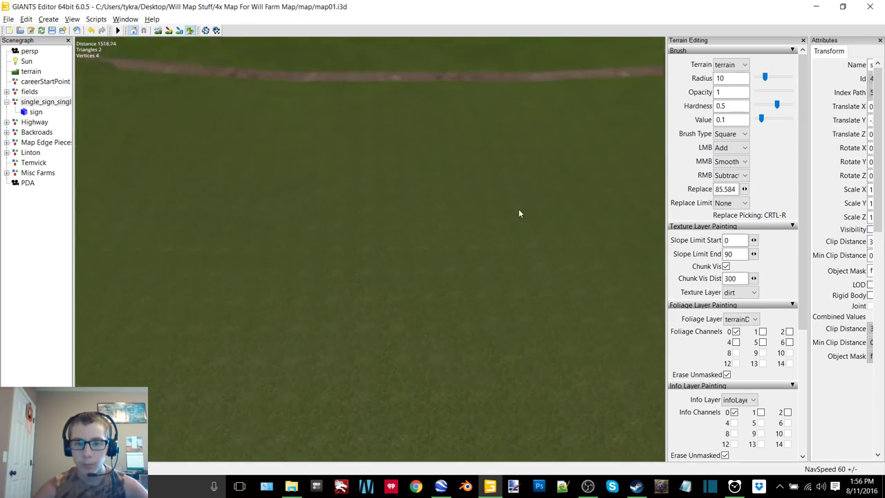
scroll(518, 208, "up", 6)
left_click_drag(460, 209, 688, 314, "alt")
- Switch to the grass foliage layer and clear the grass from the new marker patch
left_click(740, 318)
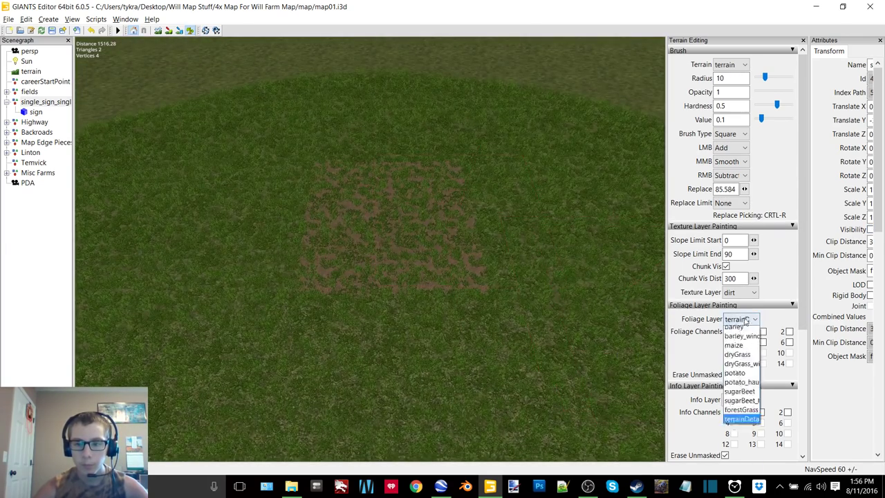
left_click(739, 351)
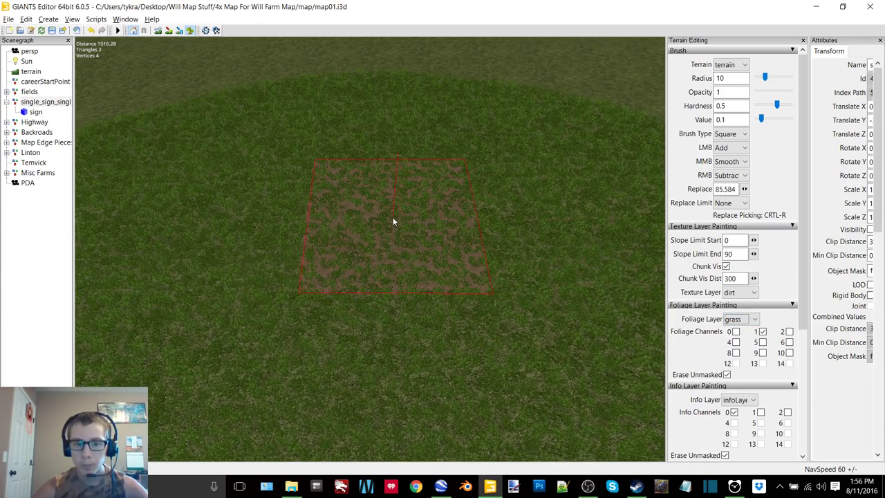
left_click(393, 217)
- Switch back to the terrainDetail layer and start a ground strip from the end of the cleared ground toward the marker patch
left_click(735, 319)
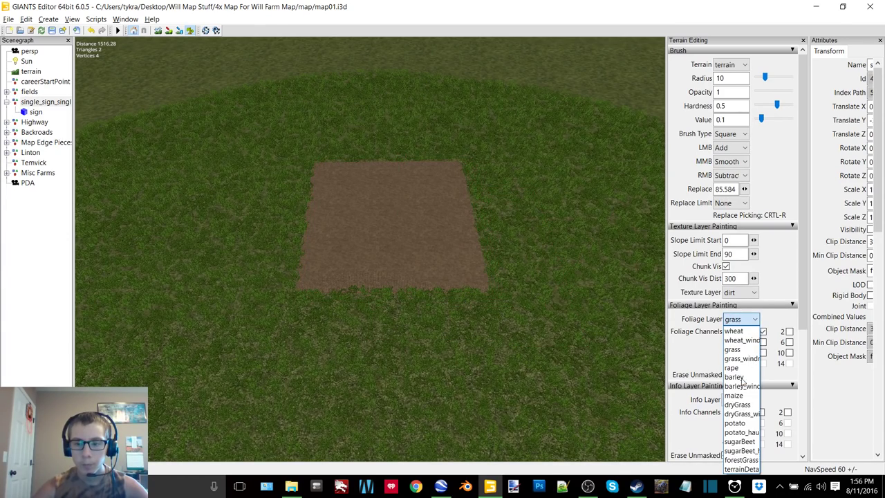
left_click(740, 460)
left_click(739, 318)
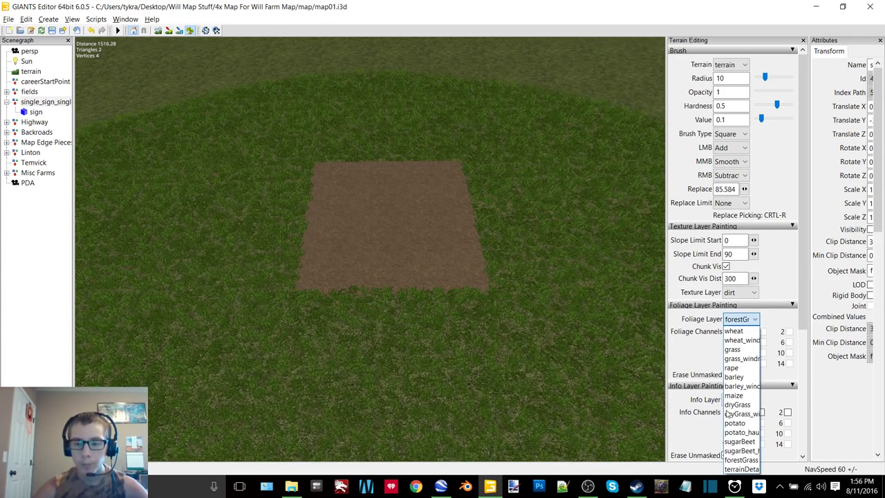
left_click(740, 469)
mouse_move(650, 303)
right_mouse_down()
mouse_move(390, 149)
mouse_move(270, 115)
mouse_move(330, 142)
mouse_move(309, 196)
mouse_move(372, 166)
mouse_move(336, 156)
mouse_move(443, 205)
mouse_move(447, 193)
mouse_move(454, 233)
right_mouse_up()
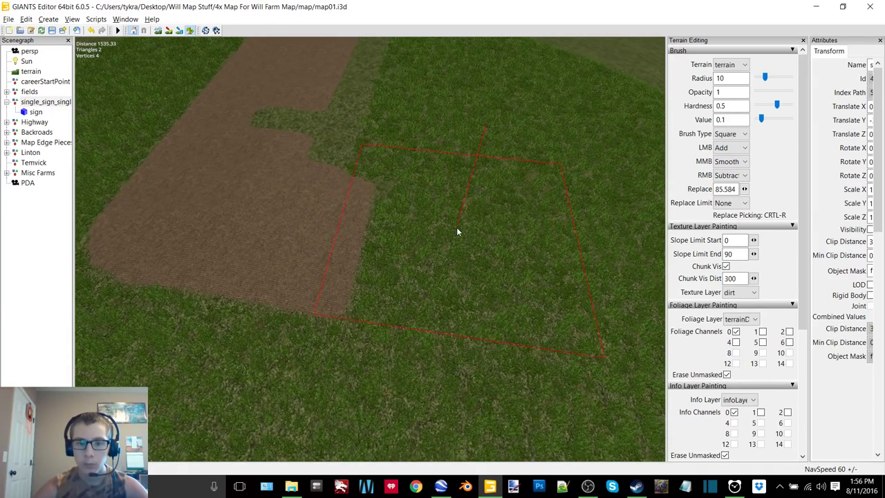
left_click(456, 229)
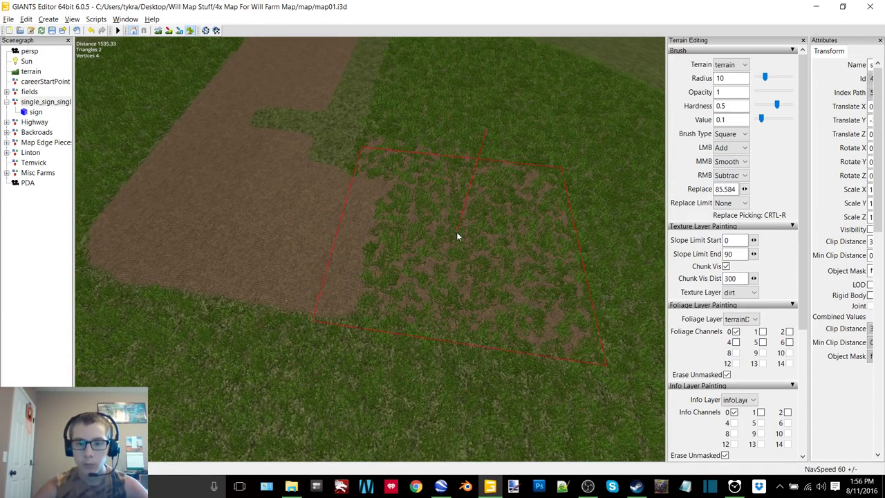
key("d")
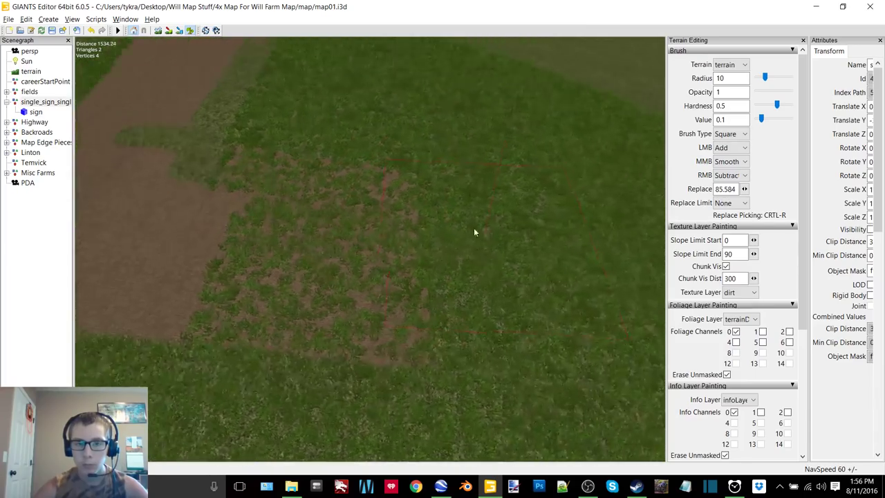
right_click_drag(474, 233, 384, 228)
right_click_drag(318, 209, 467, 237)
left_click_drag(434, 236, 429, 237)
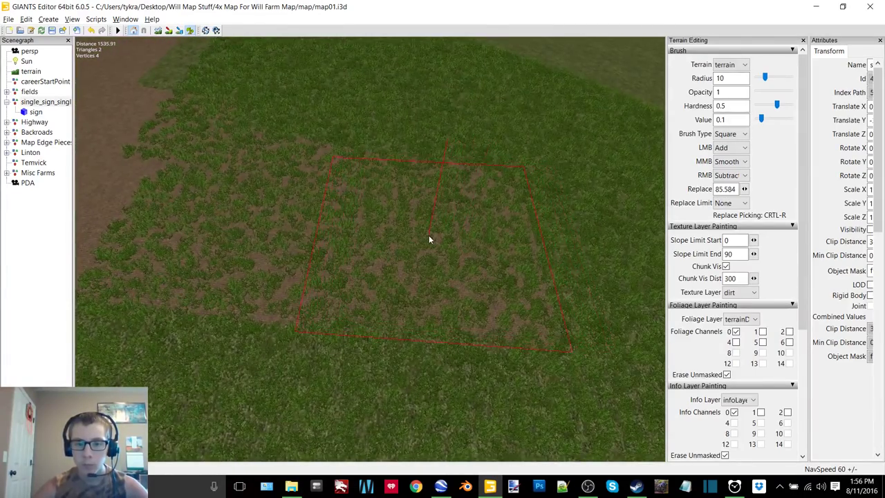
- Extend the square-brush ground strip along the field edge until it reaches the marker patch
mouse_move(429, 240)
right_mouse_down()
mouse_move(444, 210)
mouse_move(453, 258)
right_mouse_up()
left_click_drag(453, 258, 462, 258, "alt")
left_click(464, 258)
middle_click_drag(464, 258, 431, 255, "alt")
left_click(474, 263)
left_click(441, 263)
left_click(457, 261)
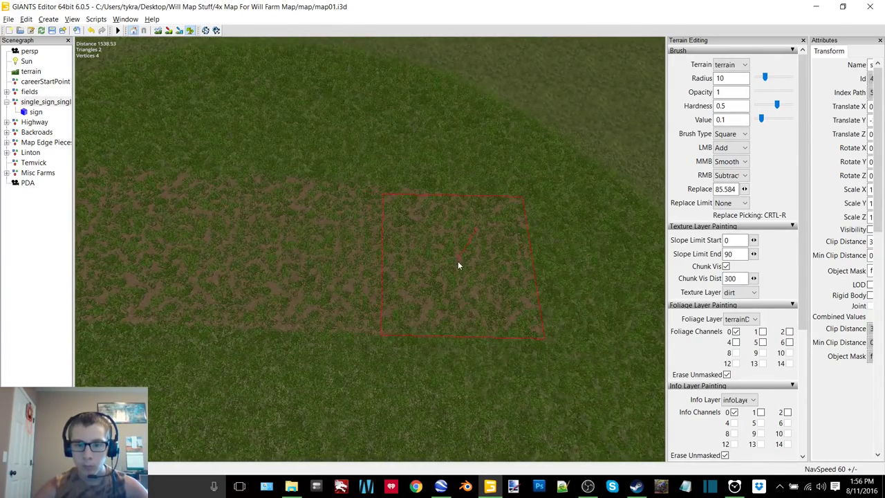
middle_click_drag(485, 260, 443, 257, "alt")
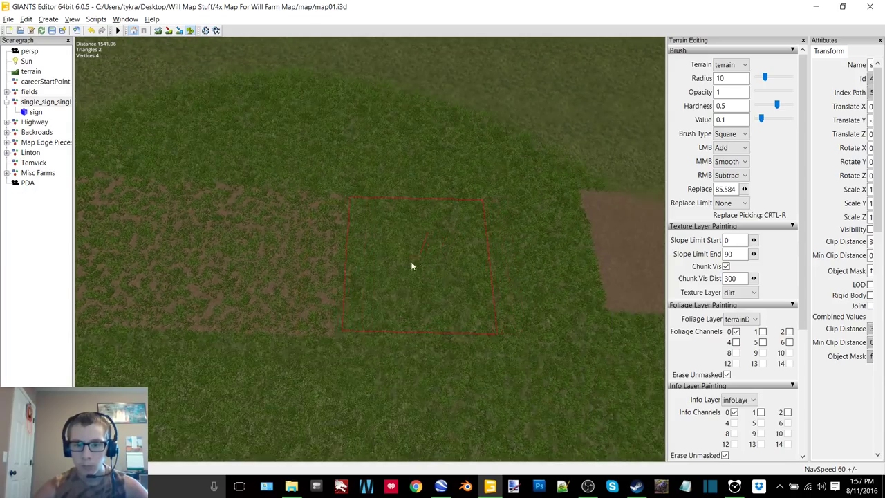
left_click(404, 266)
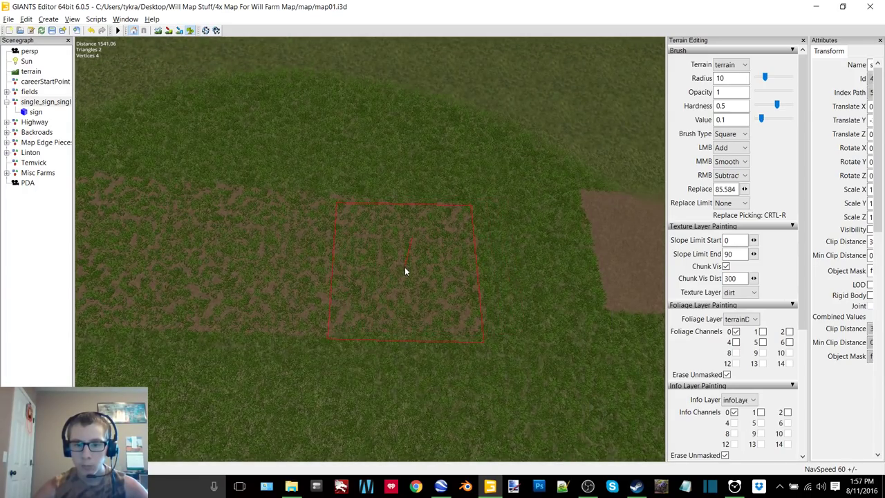
mouse_move(445, 260)
right_mouse_down()
mouse_move(421, 256)
mouse_move(435, 259)
mouse_move(428, 262)
mouse_move(458, 243)
mouse_move(482, 247)
right_mouse_up()
left_click(428, 260)
left_click_drag(482, 244, 495, 239, "alt")
middle_click_drag(495, 239, 504, 237, "alt")
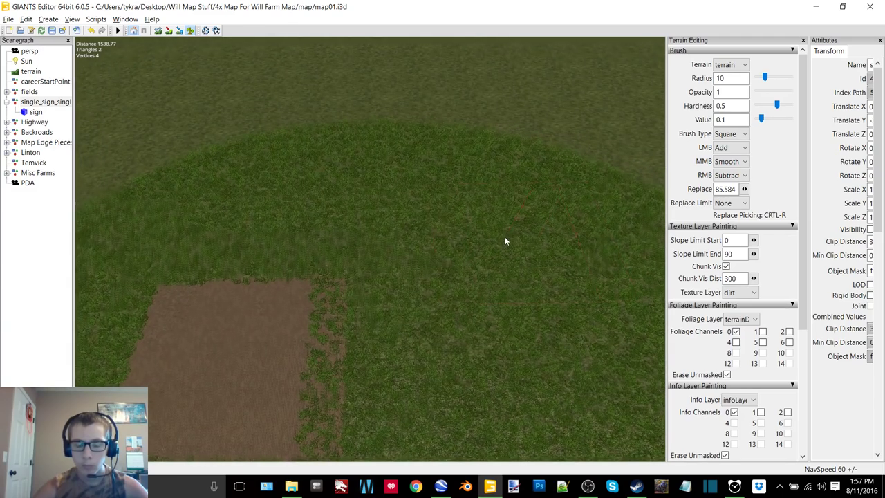
- Paint a ground square diagonally beyond the marker patch and mark the next outline point using the temporarily shown reference overlay
left_click(410, 223)
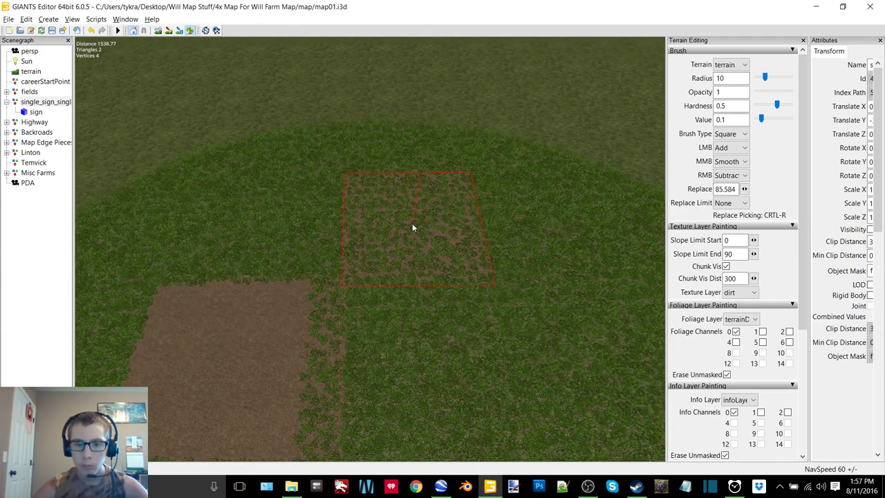
left_click(870, 229)
scroll(441, 304, "down", 1)
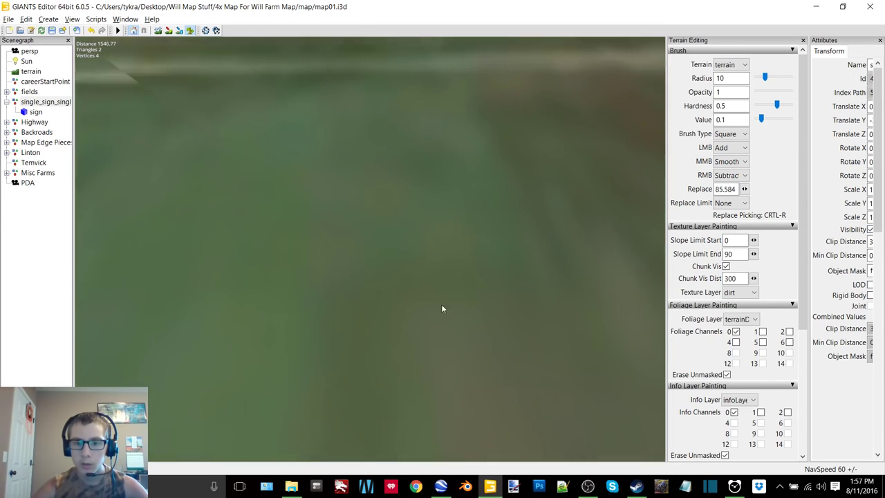
left_click_drag(442, 305, 456, 275, "alt")
mouse_move(457, 276)
middle_mouse_down("alt")
mouse_move(437, 240)
mouse_move(472, 202)
middle_mouse_up("alt")
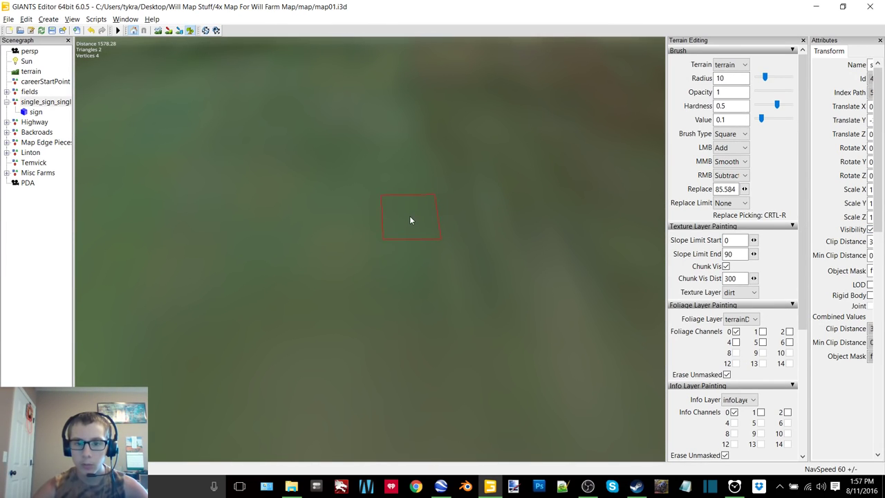
left_click(870, 230)
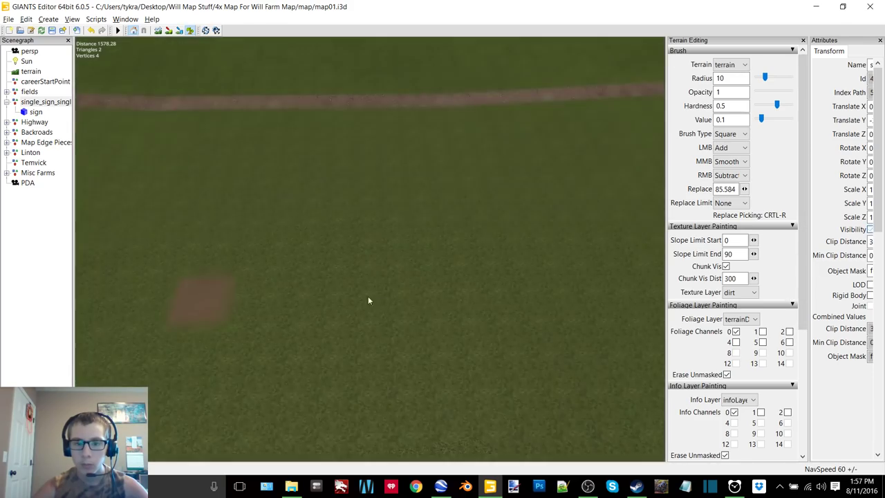
- Fill the gap between the two newest ground squares with terrainDetail ground
scroll(437, 261, "up", 6)
left_click_drag(450, 258, 375, 263, "alt")
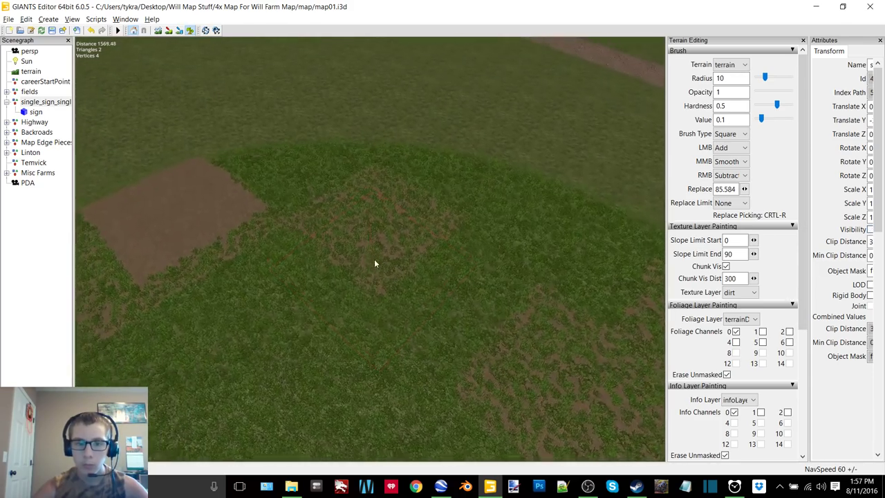
mouse_move(374, 263)
right_mouse_down()
mouse_move(365, 256)
mouse_move(410, 255)
right_mouse_up()
left_click(385, 237)
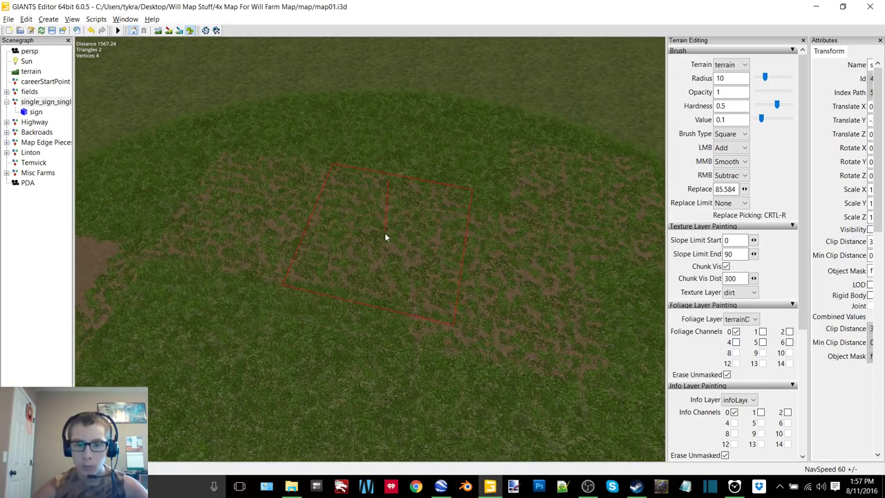
middle_click_drag(480, 256, 461, 256, "alt")
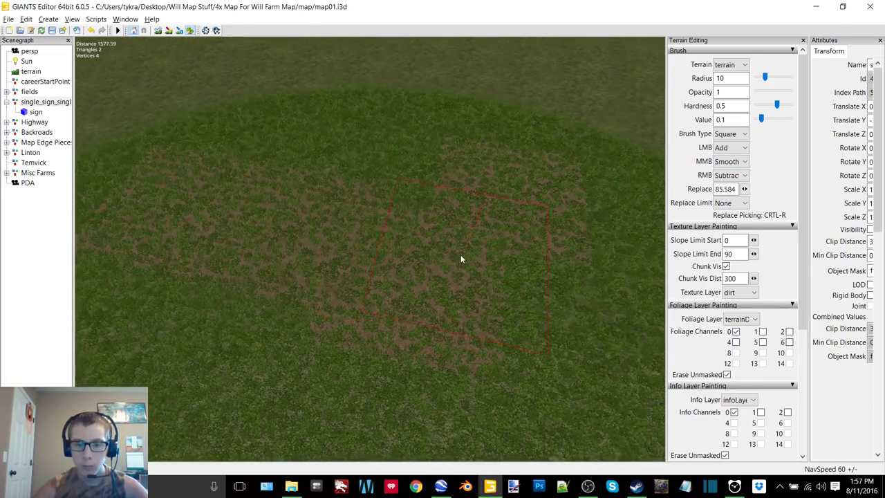
- Check the field's shape in Google Earth and extend the stepped ground along the outline, keeping the square brush
left_click(440, 486)
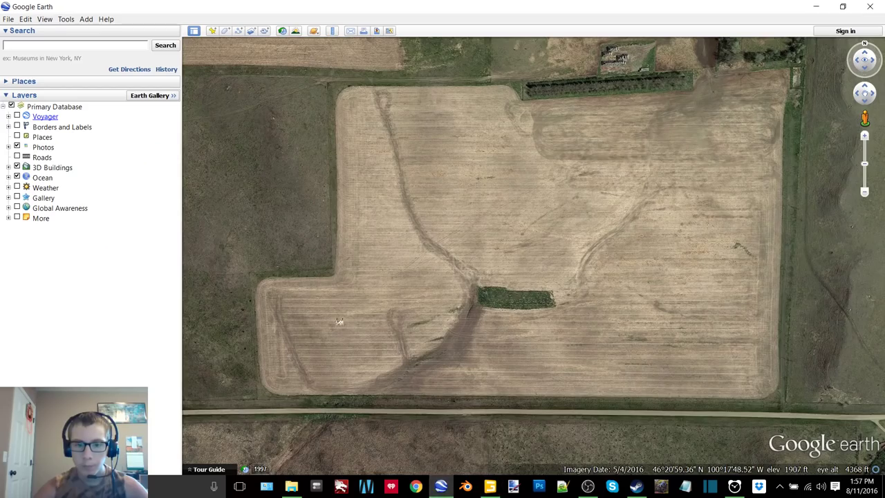
left_click(490, 486)
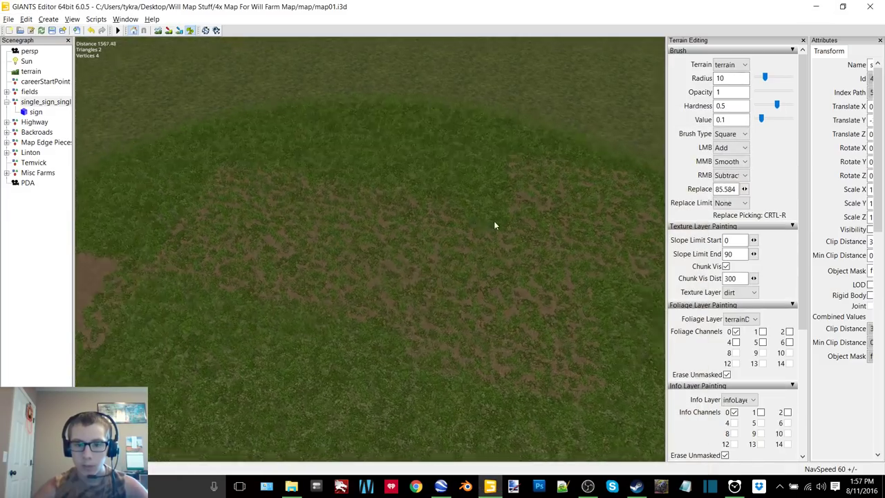
left_click_drag(418, 237, 473, 287, "alt")
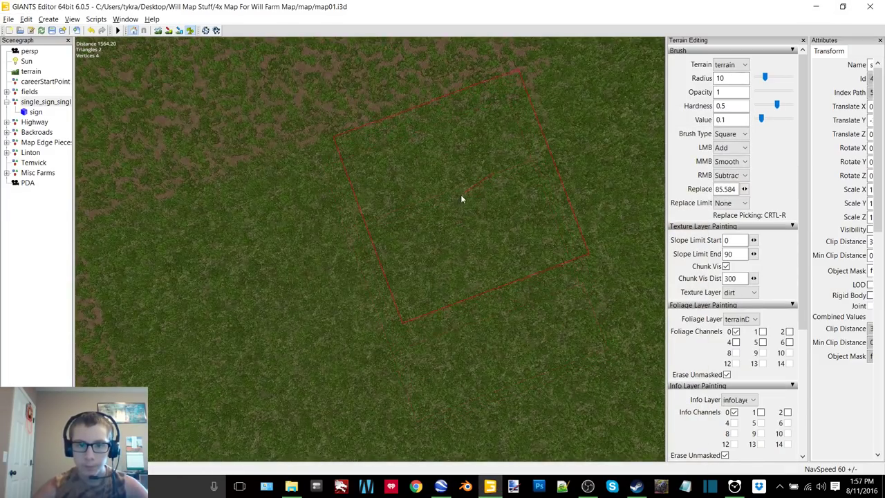
mouse_move(509, 198)
right_mouse_down()
mouse_move(474, 224)
mouse_move(417, 190)
mouse_move(410, 163)
mouse_move(415, 174)
mouse_move(369, 173)
mouse_move(300, 137)
mouse_move(330, 161)
right_mouse_up()
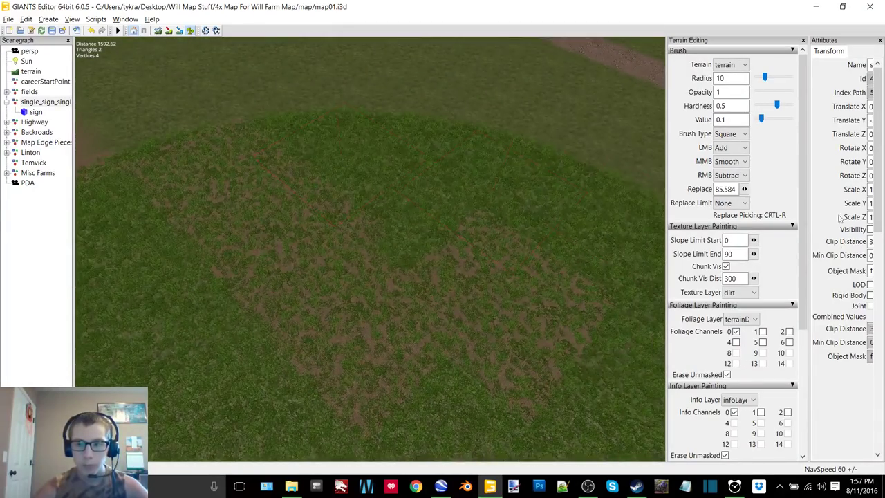
left_click(729, 134)
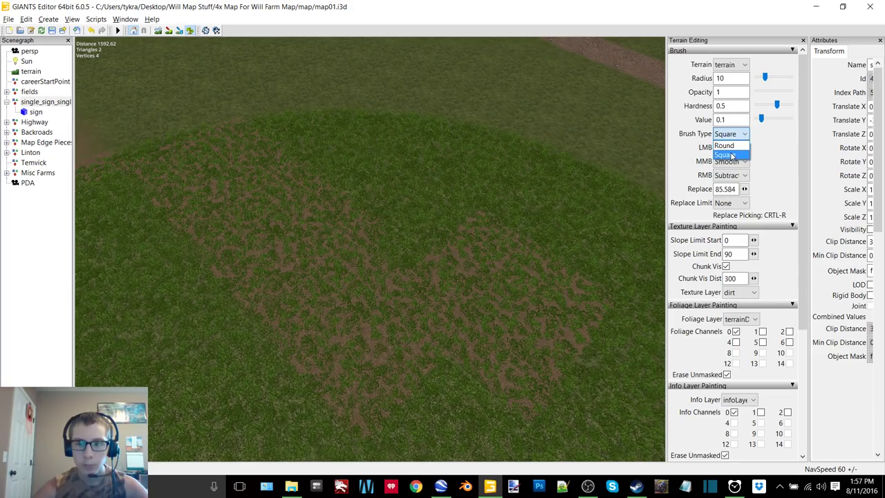
left_click(727, 154)
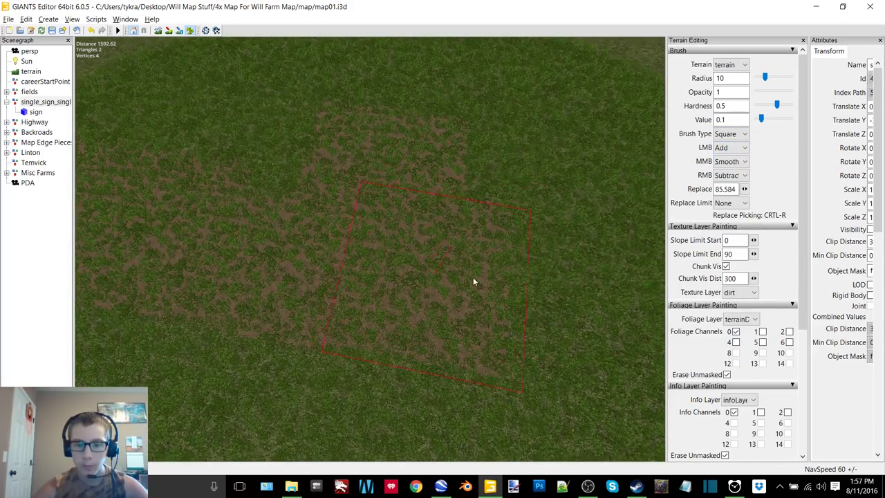
- Extend the stepped ground diagonally and round off its outer corner with the Round brush
middle_click_drag(506, 292, 424, 270, "alt")
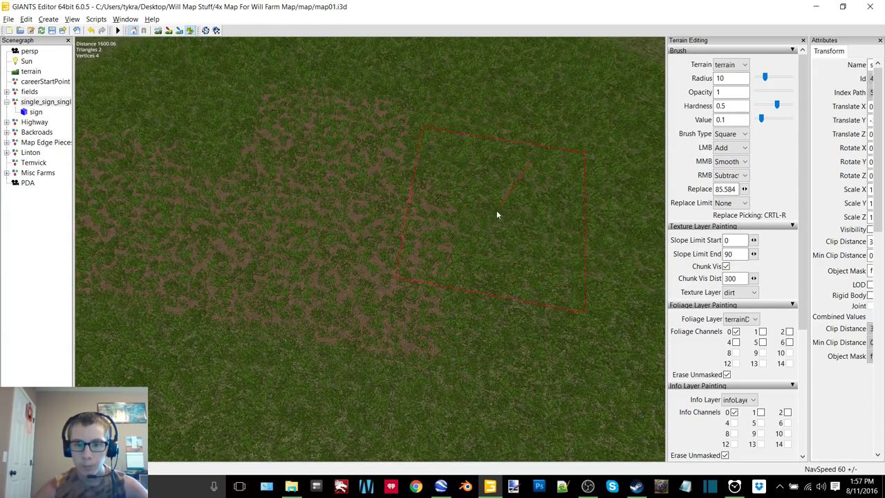
key("d")
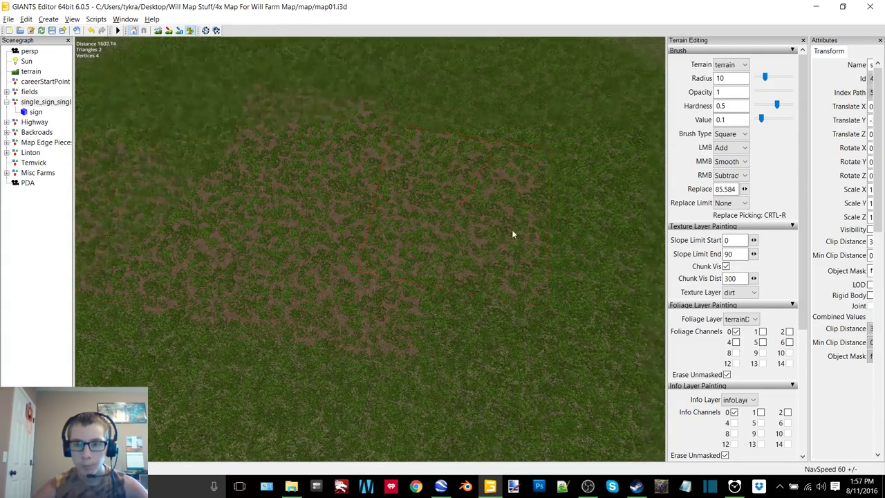
left_click(729, 133)
left_click(726, 145)
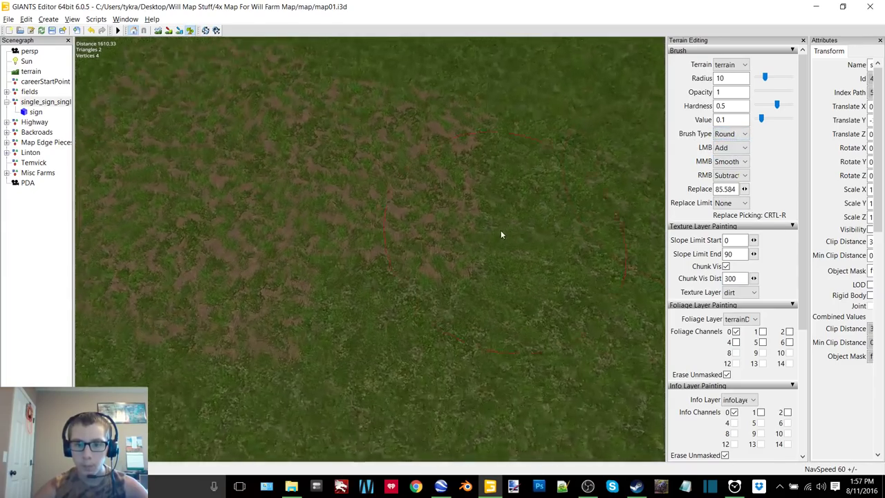
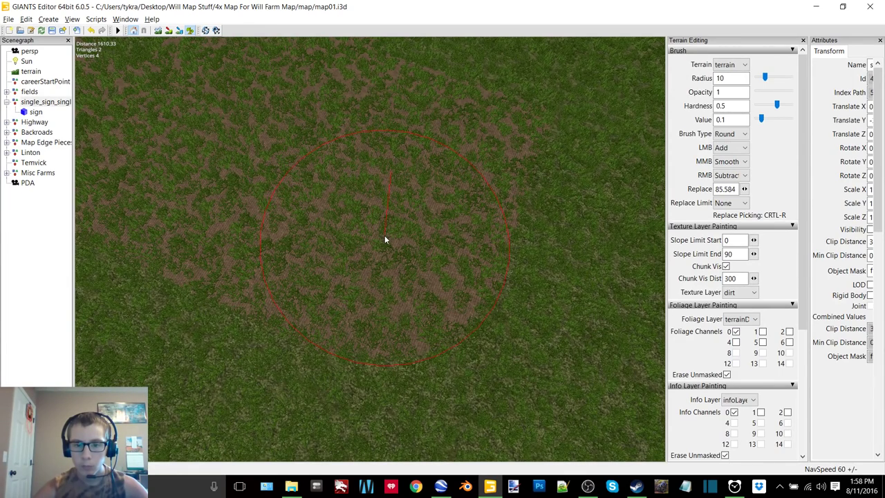
- Switch back to the Square brush and start a terrainDetail strip from the end of the grass-cleared strip beside the track
left_click(730, 133)
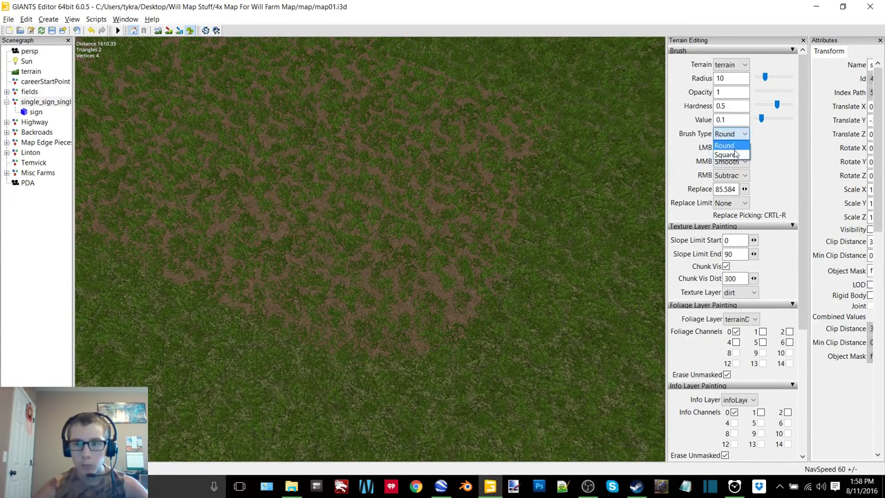
left_click(726, 154)
left_click_drag(490, 191, 354, 146, "alt")
middle_click_drag(354, 146, 408, 200, "alt")
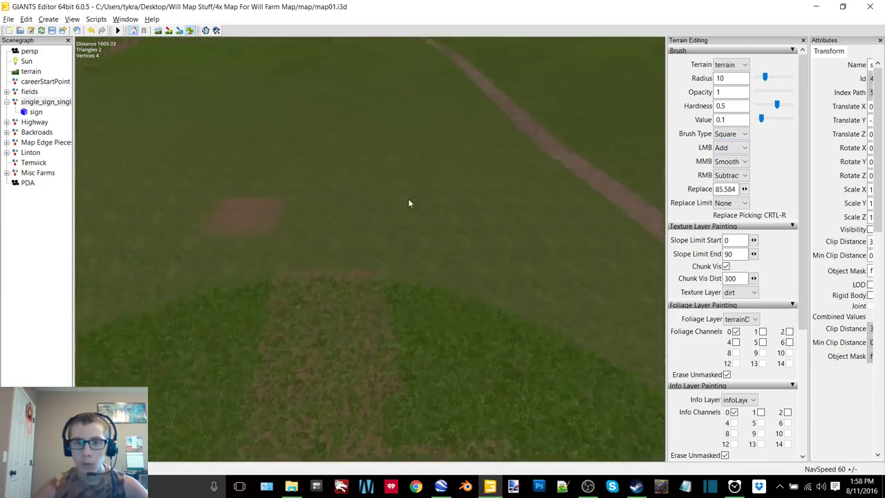
left_click_drag(408, 199, 338, 173, "alt")
middle_click_drag(338, 173, 397, 235, "alt")
right_click_drag(398, 236, 344, 189, "alt")
middle_click_drag(344, 190, 356, 218, "alt")
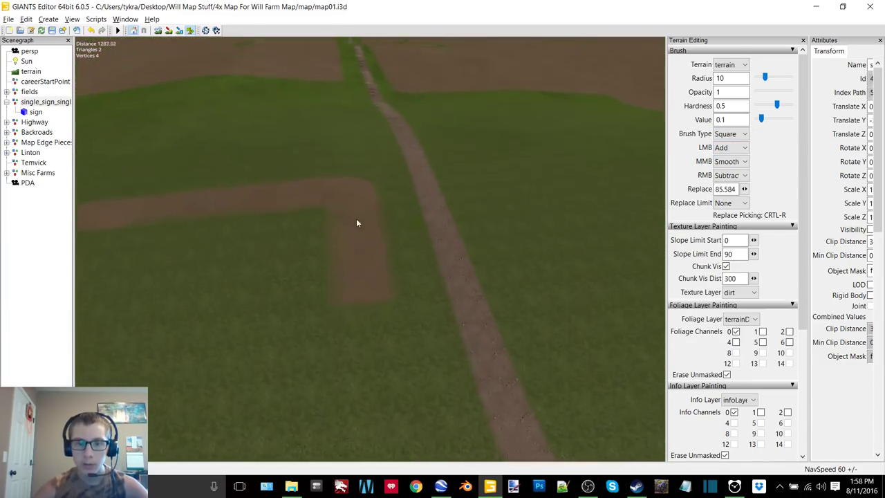
mouse_move(356, 219)
right_mouse_down("alt")
mouse_move(334, 201)
mouse_move(382, 239)
mouse_move(359, 208)
mouse_move(328, 229)
right_mouse_up("alt")
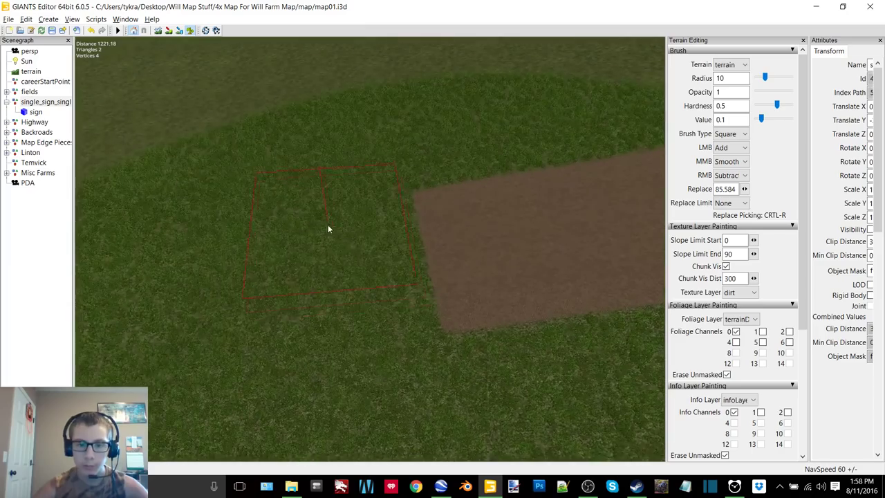
mouse_move(360, 260)
left_mouse_down()
mouse_move(367, 233)
mouse_move(361, 244)
left_mouse_up()
left_click(344, 250)
middle_click_drag(363, 239, 376, 250, "alt")
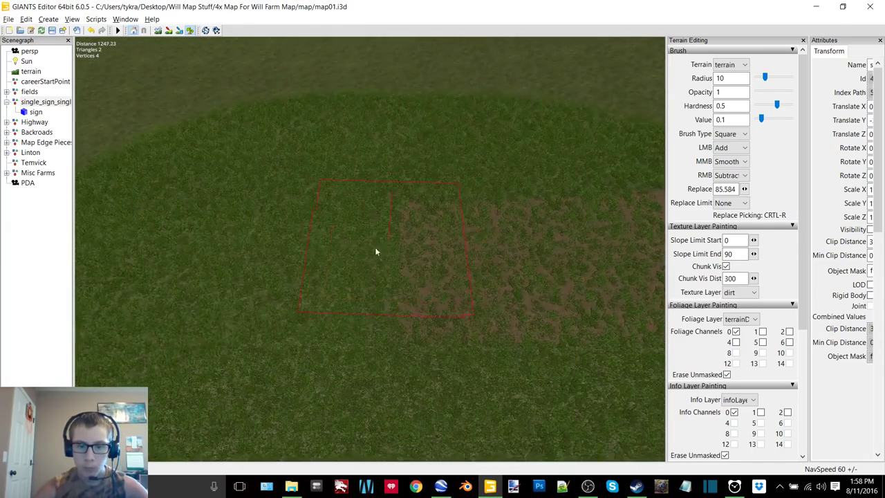
- Paint further square ground stamps in line with the strip's edges, undoing the misaligned ones
left_click(351, 264)
key("ctrl+z")
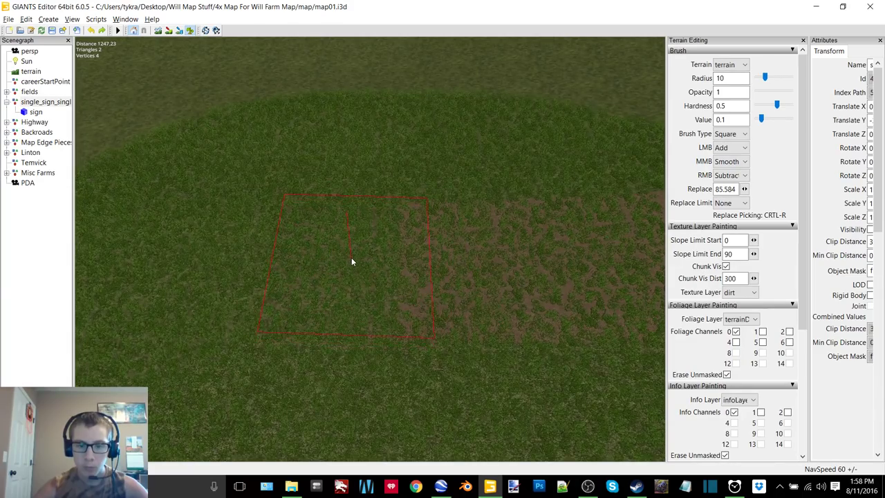
left_click(352, 257)
mouse_move(351, 261)
left_mouse_down()
mouse_move(401, 242)
mouse_move(343, 257)
left_mouse_up()
left_click(345, 257)
key("ctrl+z")
mouse_move(403, 234)
middle_mouse_down("alt")
mouse_move(421, 240)
mouse_move(413, 247)
mouse_move(433, 247)
middle_mouse_up("alt")
left_click(374, 247)
left_click(392, 245)
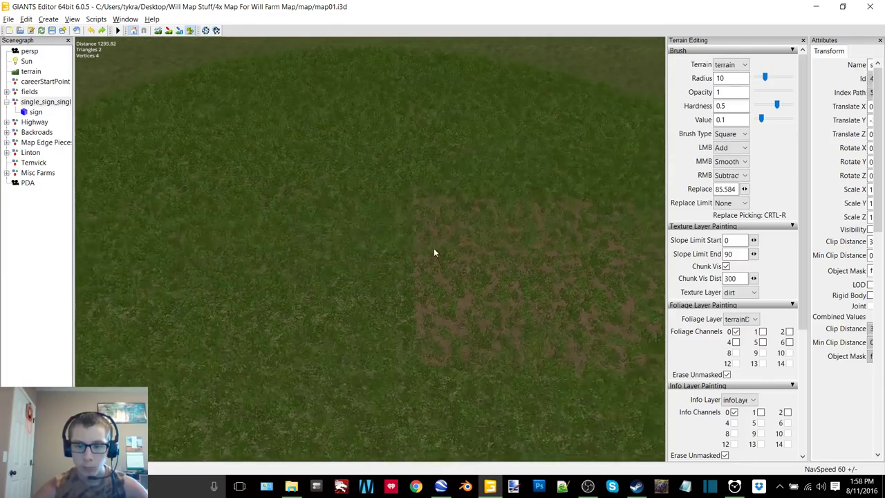
- Redo the newest ground square at the strip's end so that it overlaps the existing ground
right_click_drag(435, 253, 369, 274)
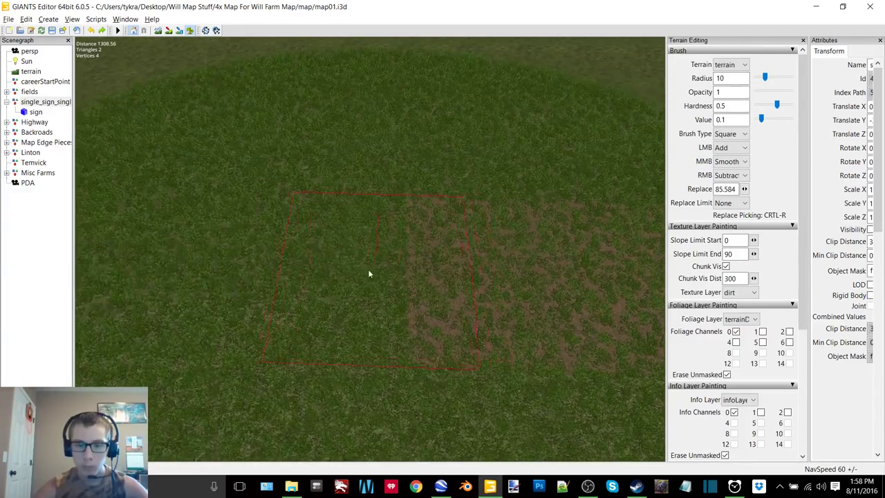
left_click_drag(335, 274, 332, 273)
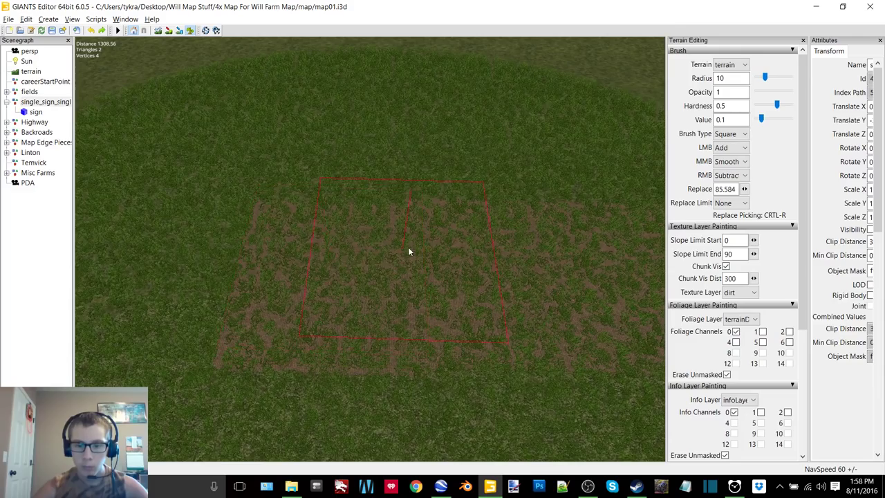
key("ctrl+z")
left_click(351, 265)
mouse_move(351, 264)
middle_mouse_down("alt")
mouse_move(368, 248)
mouse_move(428, 236)
middle_mouse_up("alt")
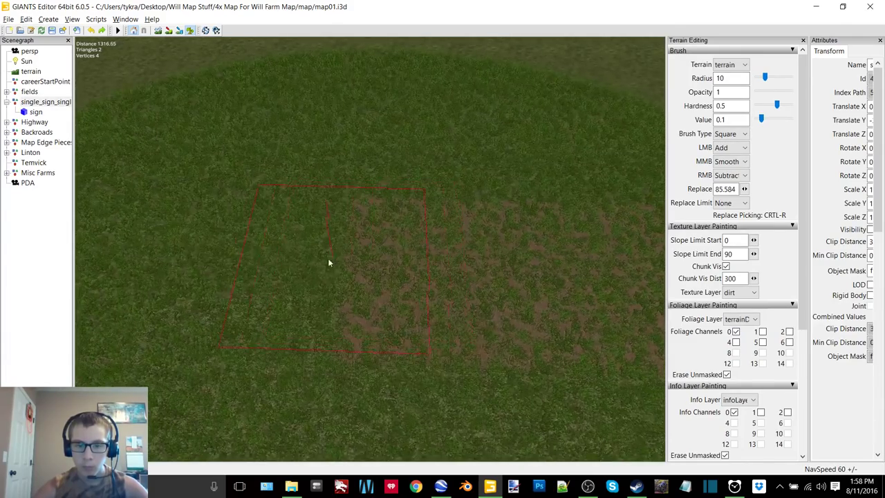
- Lengthen the terrainDetail strip along the field edge with overlapping square stamps of radius 10
left_click(298, 263)
middle_click_drag(298, 263, 457, 224, "alt")
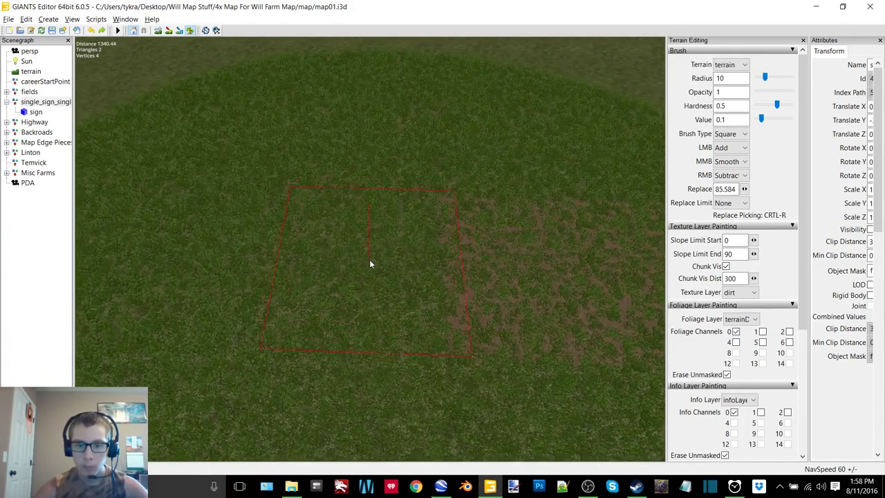
left_click(369, 260)
middle_click_drag(355, 253, 512, 257, "alt")
left_click(367, 274)
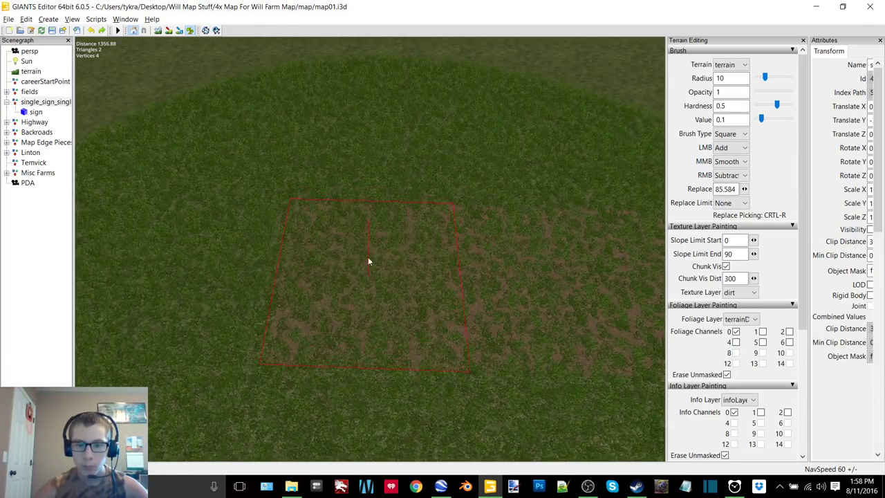
middle_click_drag(369, 260, 529, 244, "alt")
right_click_drag(378, 253, 393, 254)
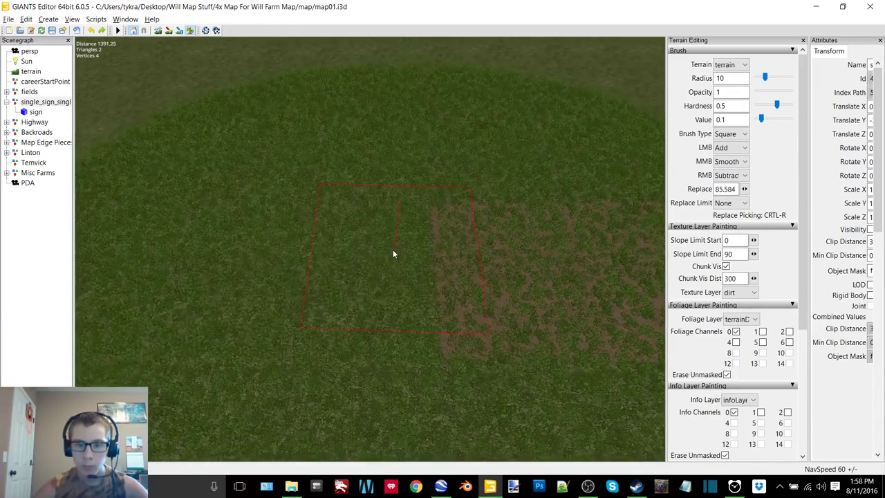
left_click(366, 269)
middle_click_drag(381, 248, 499, 261, "alt")
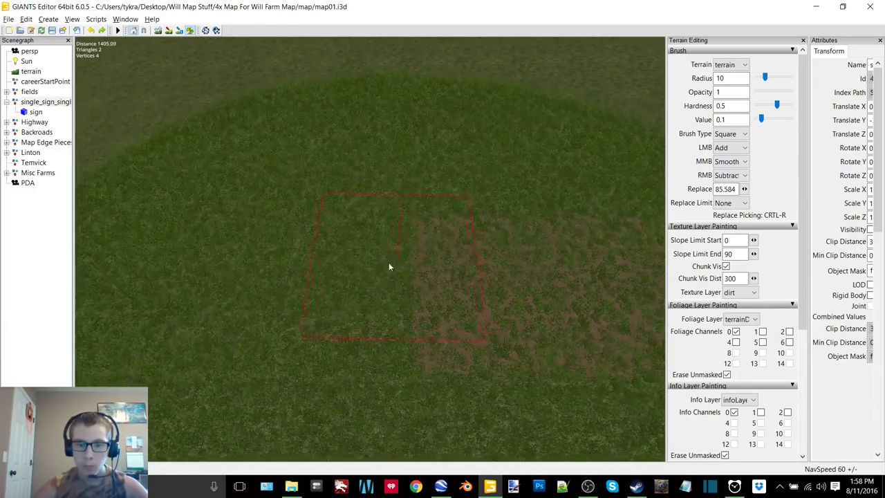
- Carry the terrainDetail strip on toward the stepped ground, keeping its edges straight with the square brush
right_click_drag(378, 257, 425, 256)
left_click(415, 247)
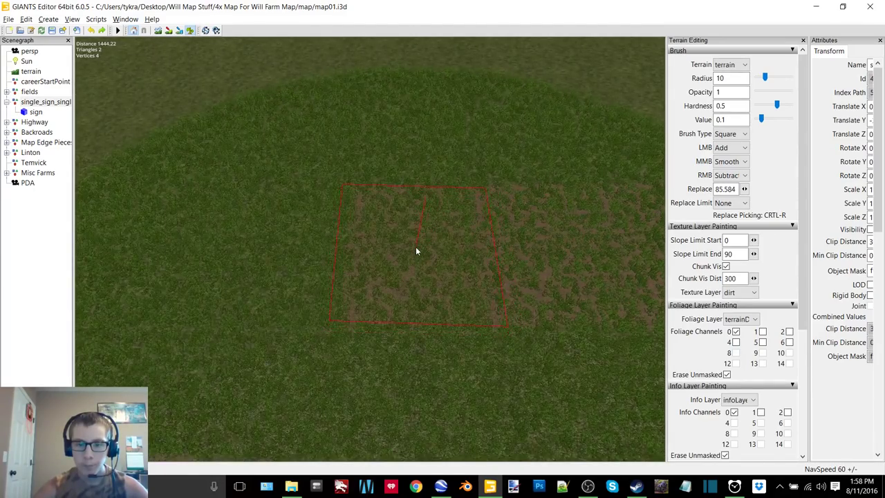
middle_click_drag(416, 246, 421, 254, "alt")
mouse_move(411, 268)
right_mouse_down()
mouse_move(436, 247)
mouse_move(415, 257)
mouse_move(420, 243)
mouse_move(448, 246)
right_mouse_up()
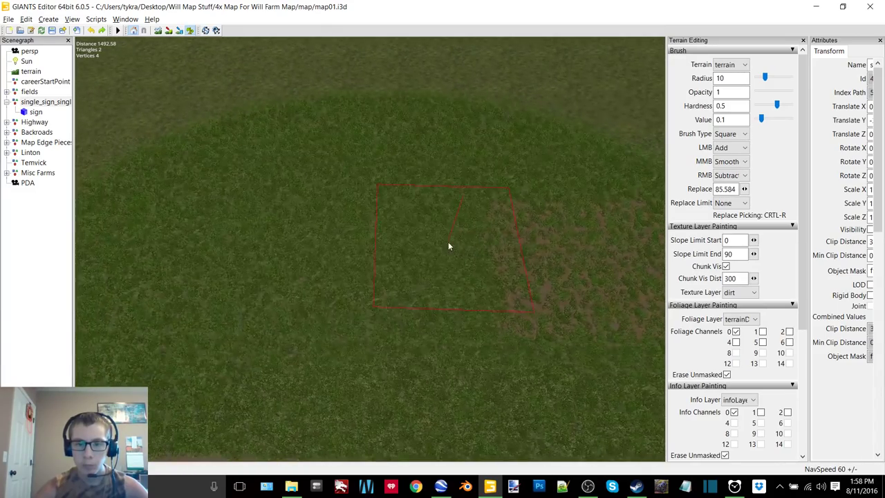
mouse_move(442, 258)
left_mouse_down()
mouse_move(454, 252)
mouse_move(431, 265)
left_mouse_up()
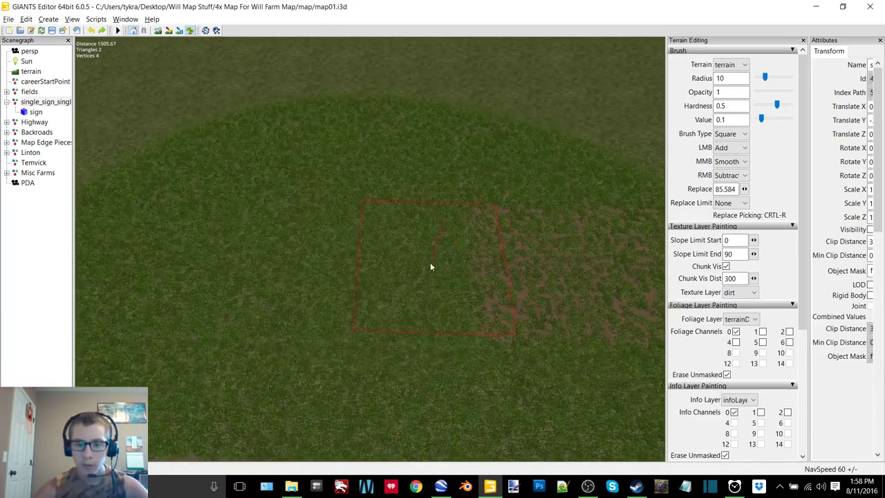
right_click_drag(426, 271, 452, 251)
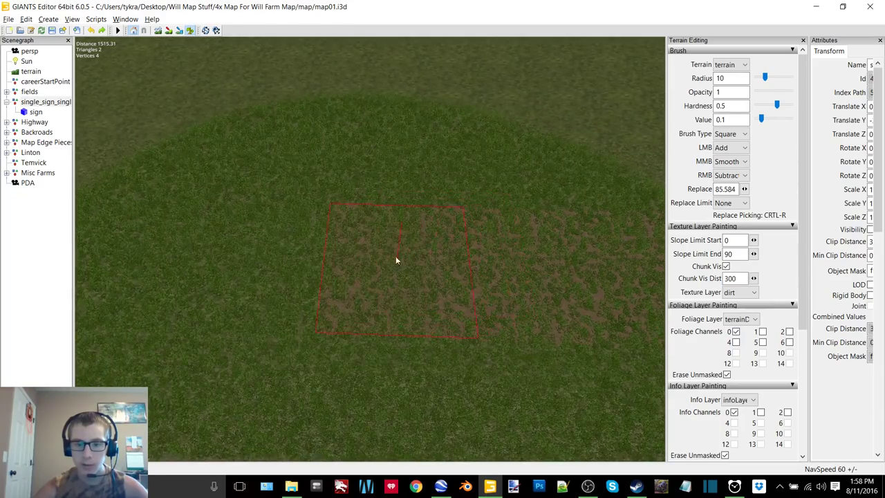
mouse_move(395, 259)
right_mouse_down()
mouse_move(440, 248)
mouse_move(385, 217)
mouse_move(455, 212)
mouse_move(429, 203)
mouse_move(397, 245)
mouse_move(450, 242)
mouse_move(411, 249)
mouse_move(449, 232)
right_mouse_up()
mouse_move(449, 232)
left_mouse_down("alt")
mouse_move(365, 235)
mouse_move(356, 246)
mouse_move(376, 243)
mouse_move(361, 267)
mouse_move(386, 273)
mouse_move(397, 264)
mouse_move(389, 254)
mouse_move(390, 266)
left_mouse_up("alt")
left_click(335, 285)
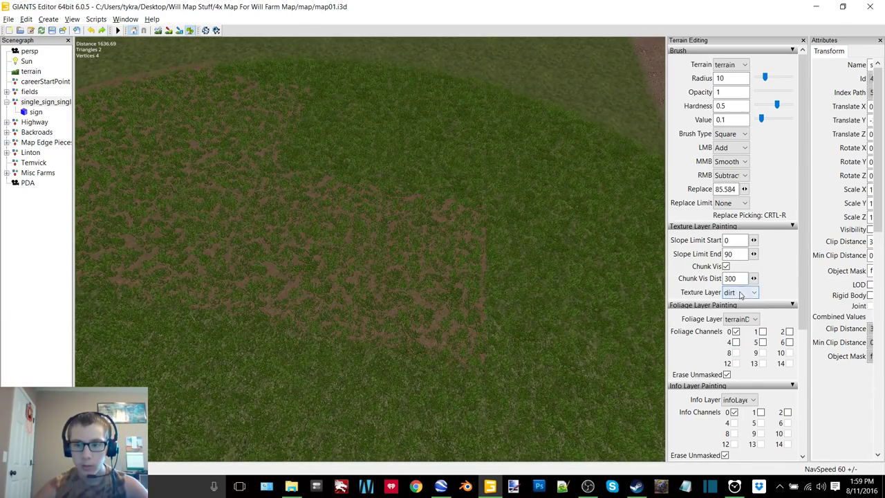
- Set the foliage layer to grass and clear one brush square of grass at the end of the strip as a marker
left_click(738, 319)
left_click(737, 349)
left_click_drag(584, 254, 532, 298, "alt")
right_click_drag(532, 299, 357, 279)
mouse_move(357, 279)
left_mouse_down("alt")
mouse_move(400, 272)
mouse_move(397, 241)
left_mouse_up("alt")
left_click(383, 220, "ctrl")
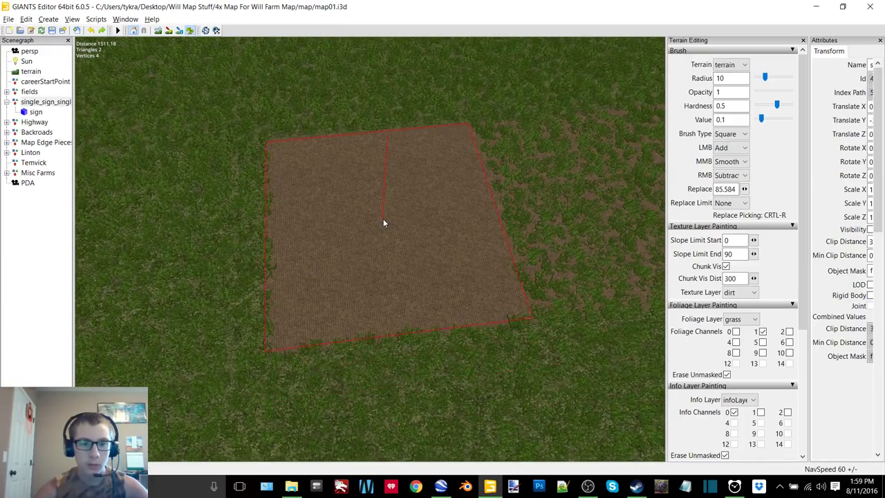
- Clear a second brush square of grass at the near end of the stepped ground to mark the connection point
left_click(738, 318)
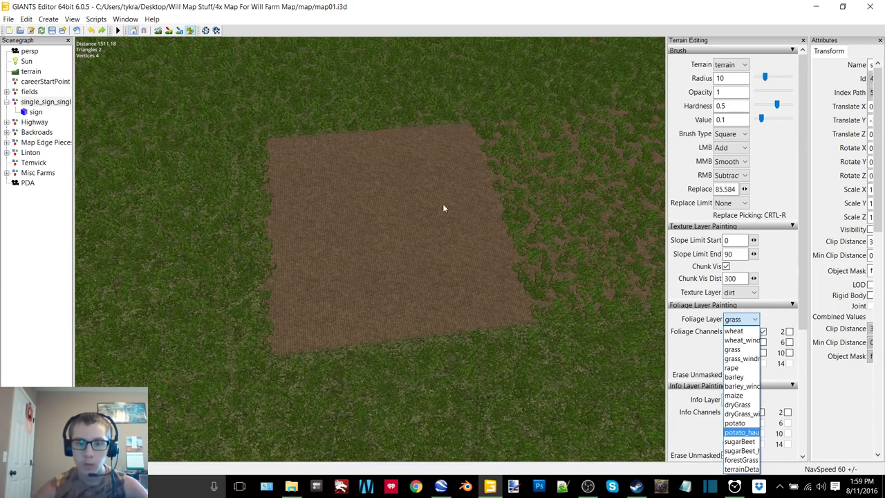
left_click(471, 26)
scroll(470, 132, "down", 5)
middle_click_drag(442, 175, 516, 185, "alt")
scroll(456, 198, "up", 3)
middle_click_drag(444, 198, 519, 202, "alt")
scroll(435, 207, "up", 2)
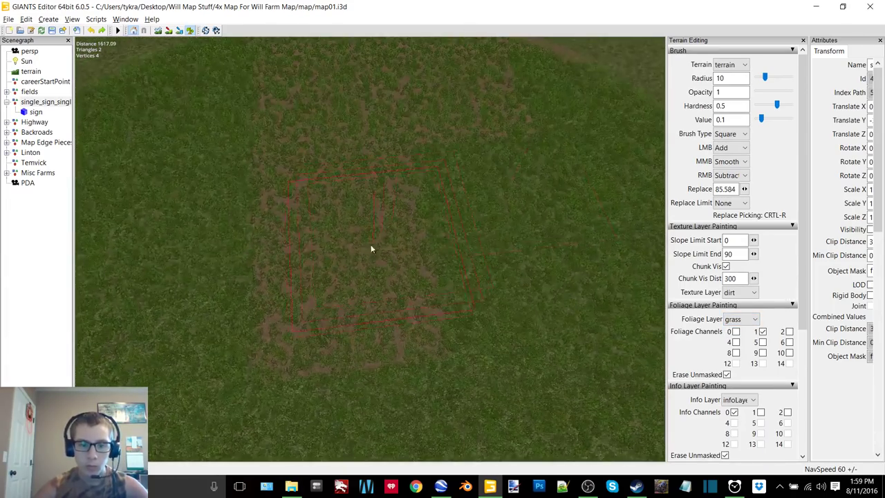
left_click(344, 282)
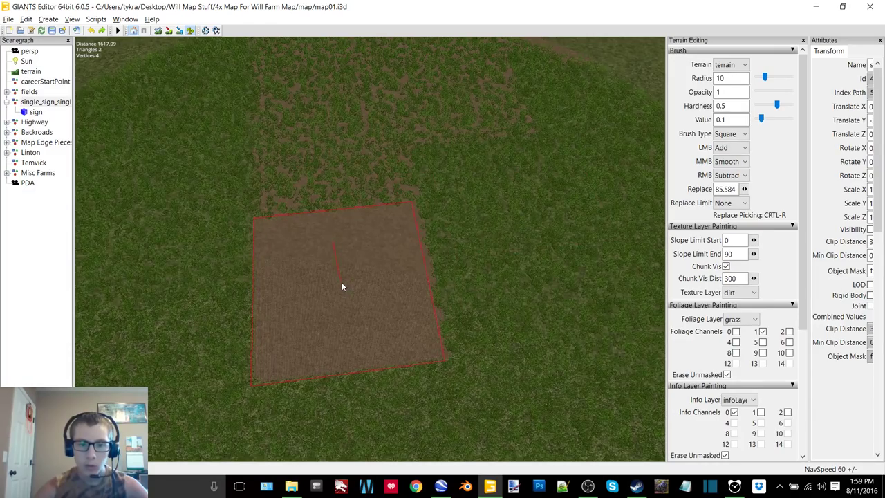
- Set the foliage layer to terrainDetail and extend the strip from the first cleared square toward the second
mouse_move(342, 282)
right_mouse_down()
mouse_move(386, 213)
mouse_move(494, 194)
mouse_move(430, 221)
mouse_move(450, 239)
mouse_move(436, 200)
right_mouse_up()
left_click_drag(437, 199, 526, 214, "alt")
left_click(744, 319)
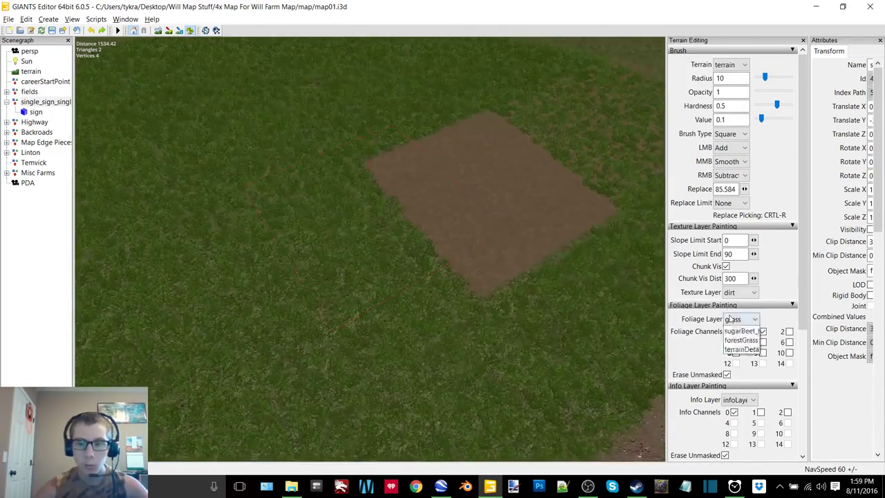
left_click(742, 468)
mouse_move(502, 280)
right_mouse_down()
mouse_move(463, 269)
mouse_move(461, 249)
mouse_move(429, 263)
right_mouse_up()
left_click_drag(405, 267, 404, 239)
middle_click_drag(405, 240, 453, 241, "alt")
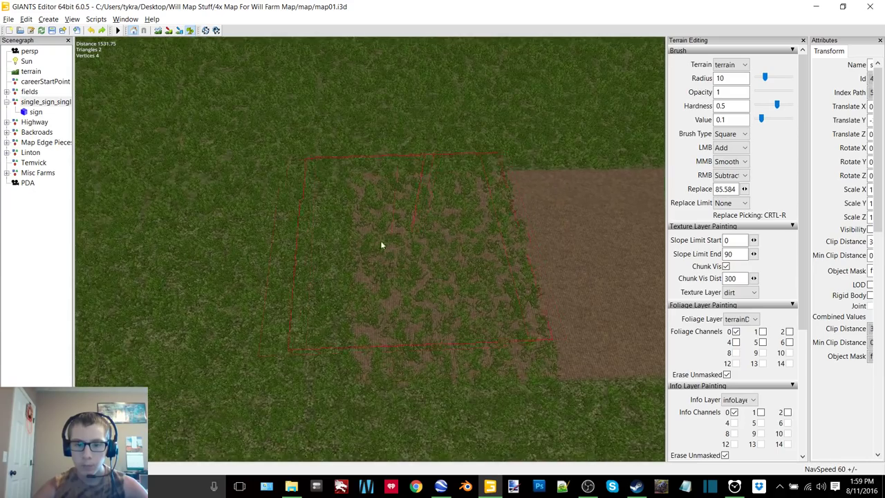
left_click(275, 261)
middle_click_drag(275, 261, 439, 204, "alt")
mouse_move(438, 204)
left_mouse_down()
mouse_move(455, 198)
mouse_move(436, 201)
mouse_move(379, 244)
mouse_move(434, 218)
left_mouse_up()
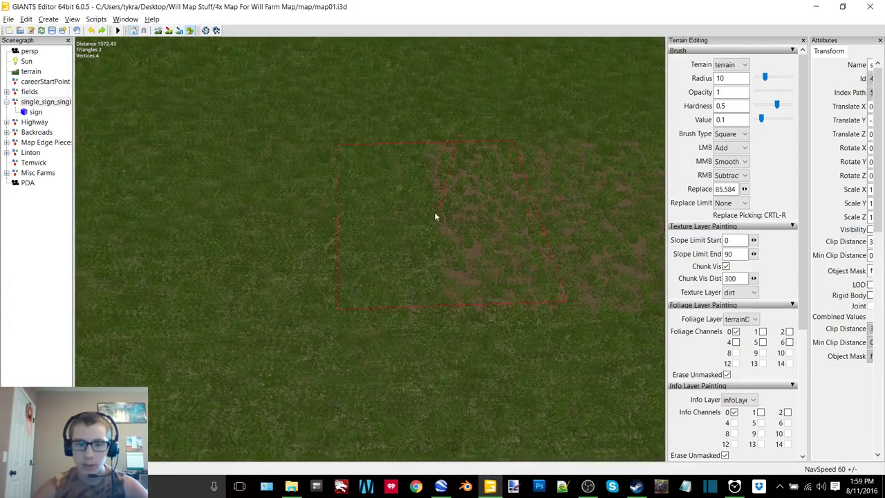
- Paint the remaining ground squares until the strip joins the cleared square on the stepped ground
left_click(381, 218)
mouse_move(379, 216)
middle_mouse_down("alt")
mouse_move(447, 201)
mouse_move(478, 210)
middle_mouse_up("alt")
left_click(431, 220)
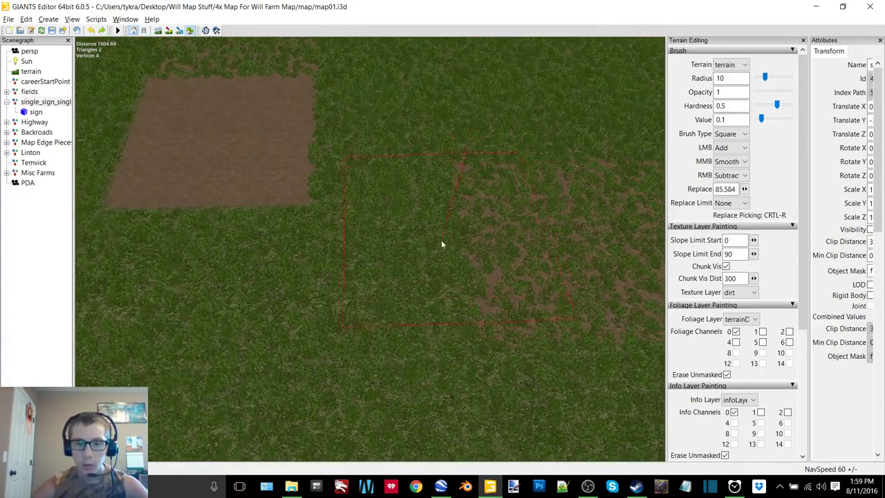
left_click(434, 242)
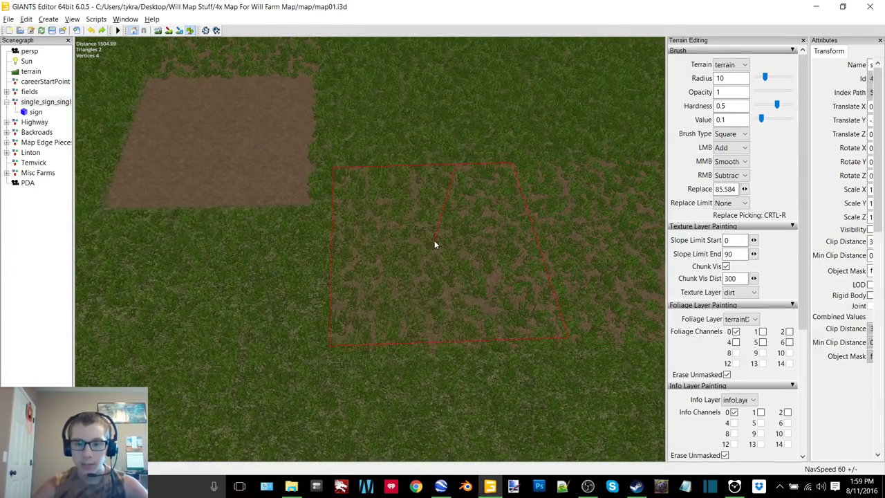
mouse_move(434, 240)
middle_mouse_down("alt")
mouse_move(458, 226)
mouse_move(482, 237)
middle_mouse_up("alt")
left_click(403, 241)
middle_click_drag(403, 241, 441, 242, "alt")
left_click(468, 253)
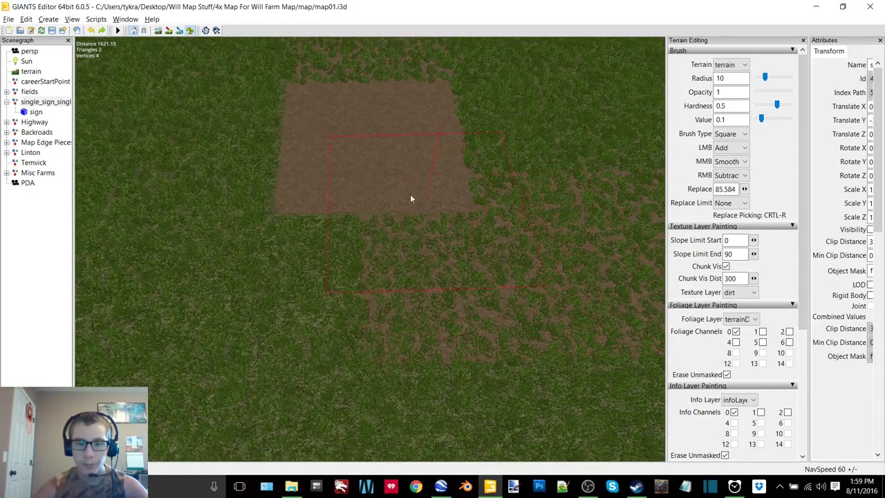
left_click(373, 198)
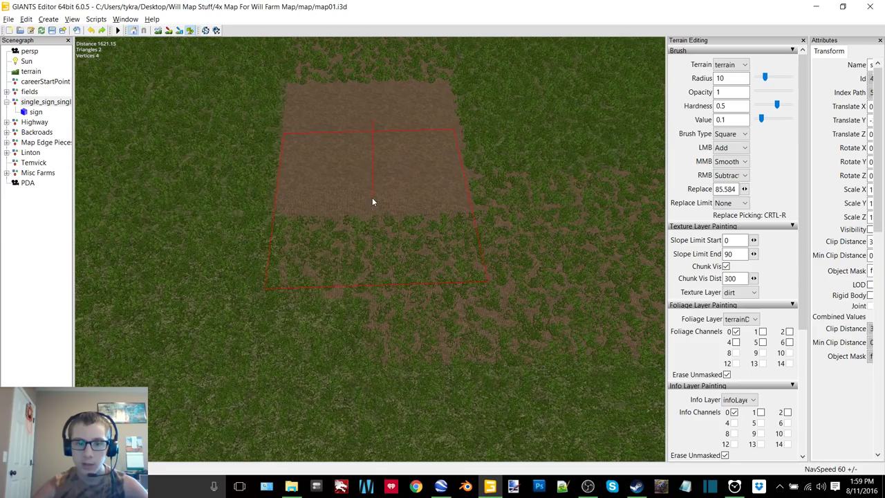
- Round off the strip's outer corner by painting terrainDetail ground with a round brush of radius 5.25
left_click(730, 134)
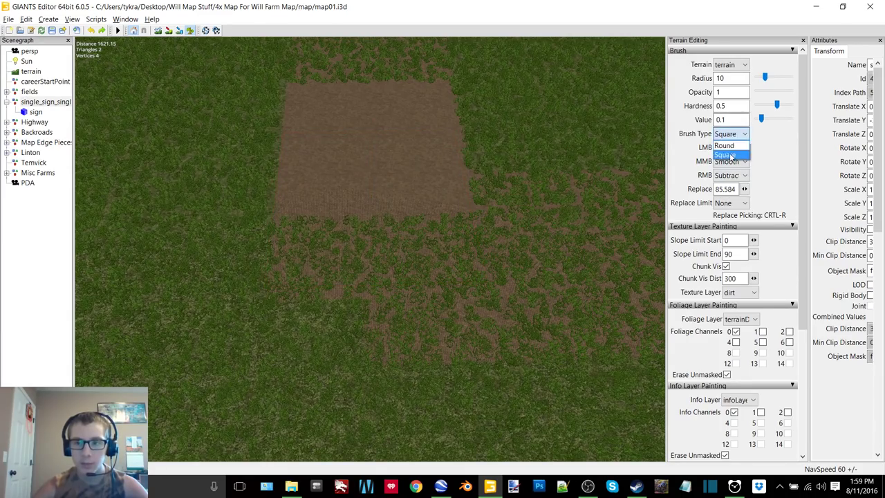
left_click(725, 144)
right_click_drag(479, 209, 485, 214, "alt")
scroll(485, 215, "down", 10)
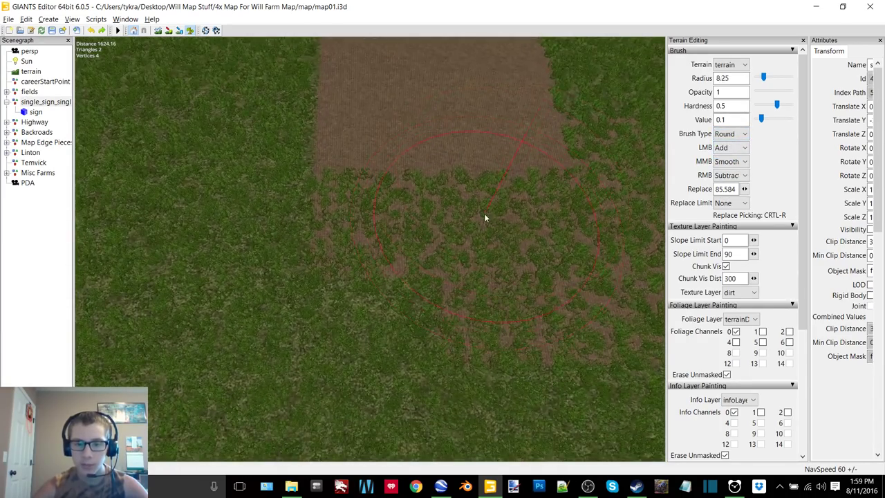
mouse_move(434, 266)
left_mouse_down()
mouse_move(433, 278)
mouse_move(391, 277)
left_mouse_up()
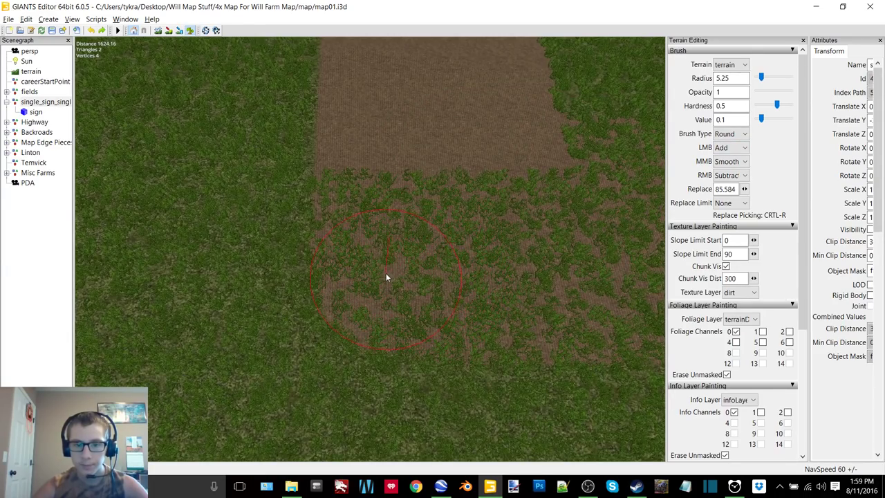
scroll(380, 239, "up", 1)
mouse_move(381, 238)
right_mouse_down("alt")
mouse_move(387, 218)
mouse_move(377, 236)
right_mouse_up("alt")
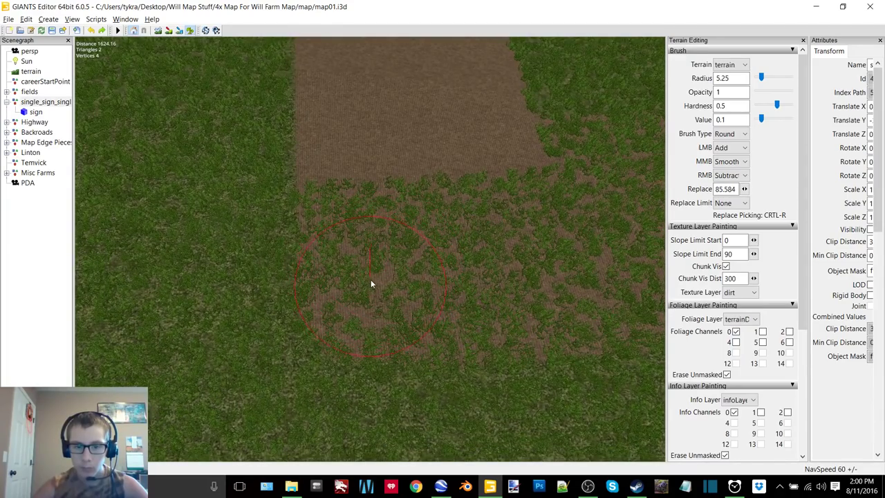
- Clear the grass over the rounded corner using a square brush of radius 10 with the foliage layer set to grass
left_click(731, 133)
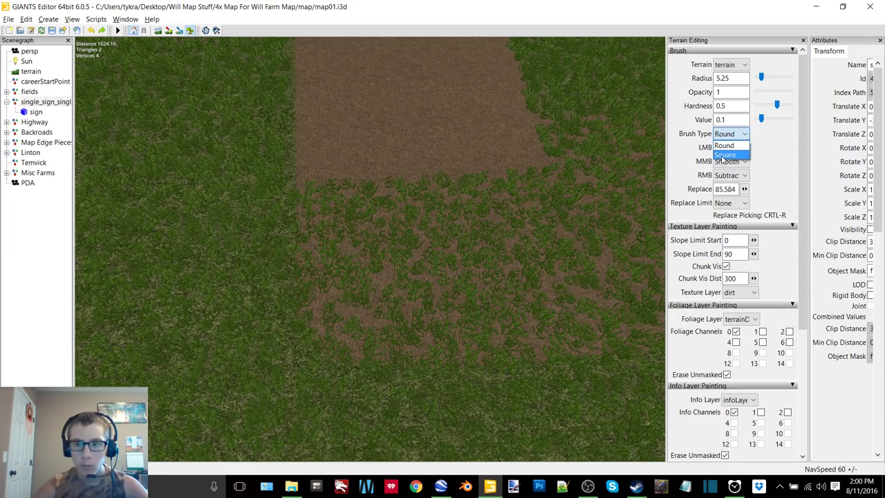
left_click(726, 157)
scroll(540, 191, "up", 10)
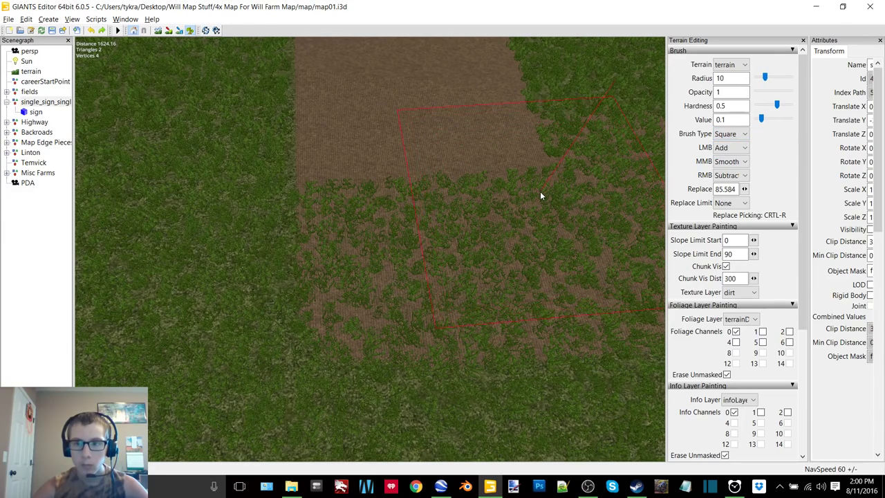
left_click(741, 319)
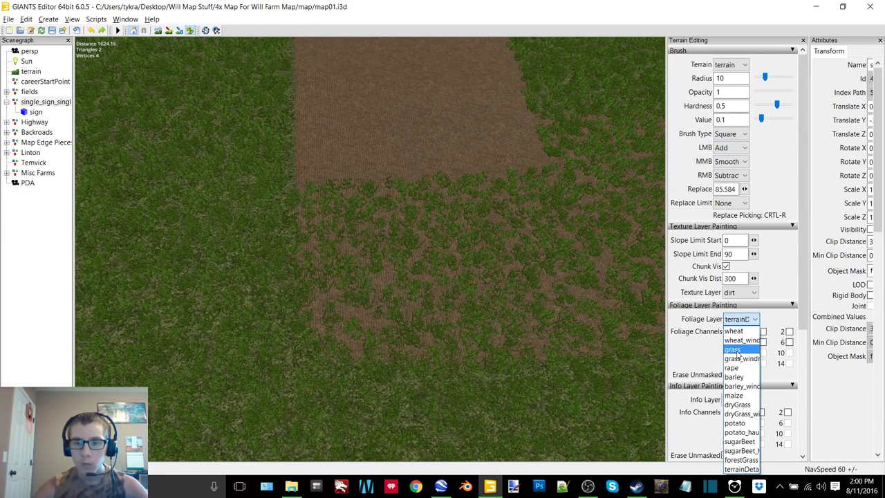
left_click(738, 340)
mouse_move(424, 164)
right_mouse_down()
mouse_move(421, 180)
mouse_move(450, 209)
mouse_move(520, 223)
right_mouse_up()
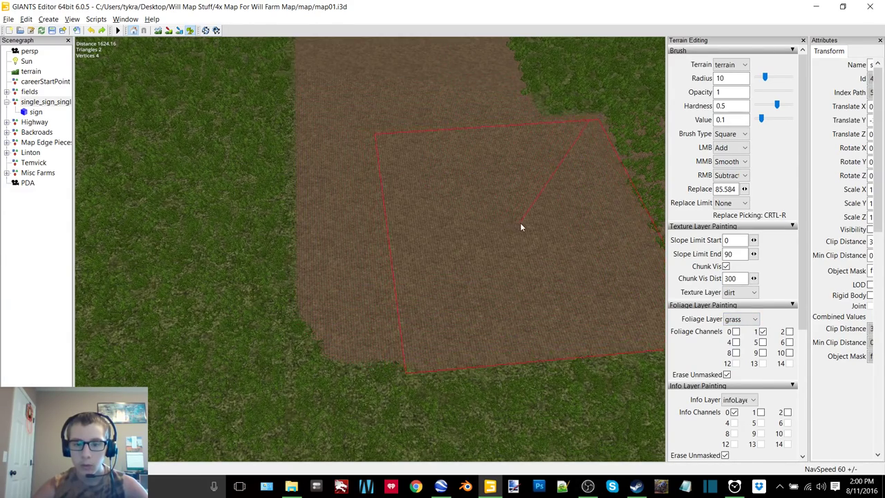
- Clear the grass from the first stretch of the painted strip leading away from the rounded corner
middle_click_drag(540, 192, 488, 206, "alt")
right_click(539, 219)
right_click(368, 189)
middle_click_drag(515, 166, 409, 187, "alt")
right_click(458, 212)
middle_click_drag(563, 192, 377, 209, "alt")
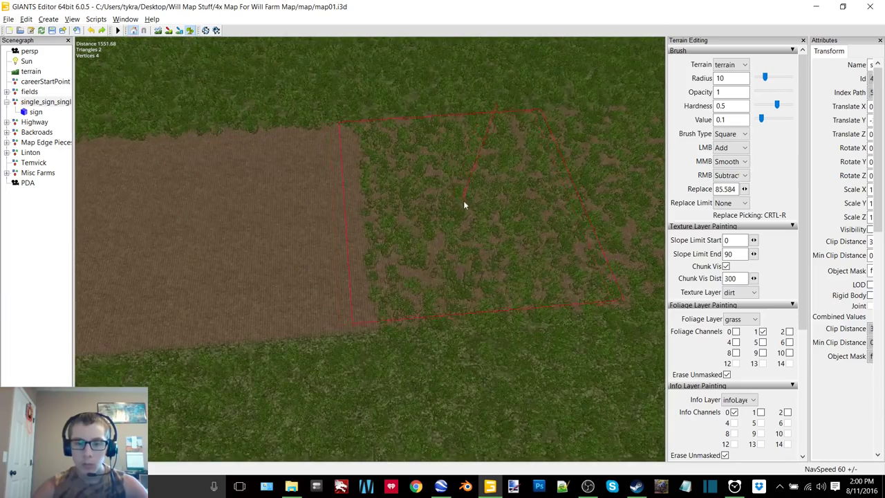
right_click(470, 208)
middle_click_drag(571, 183, 375, 199, "alt")
right_click(461, 211)
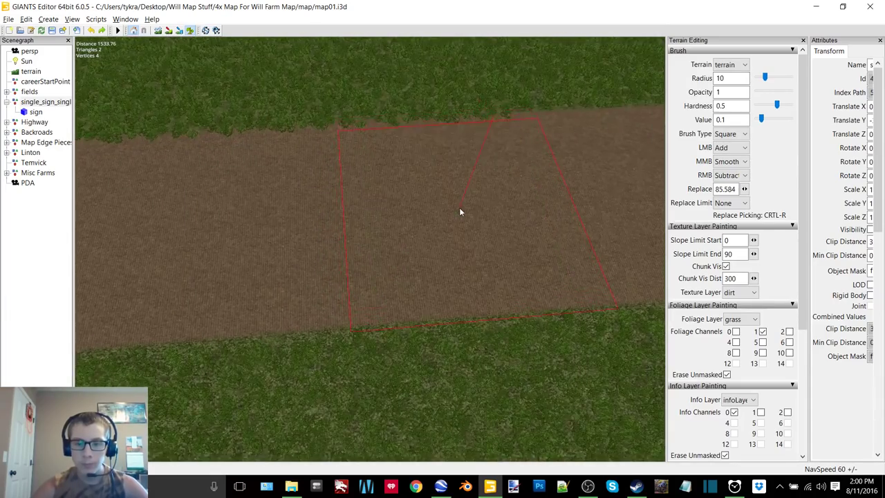
middle_click_drag(567, 194, 301, 192, "alt")
right_click(446, 210)
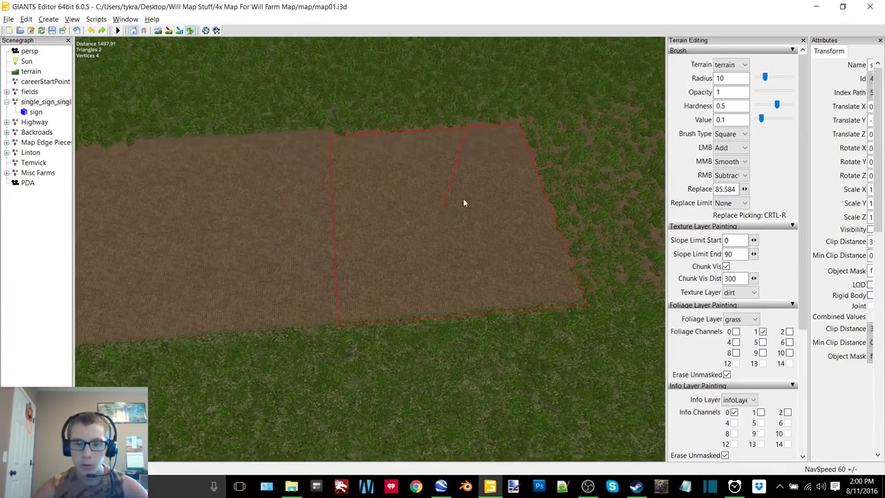
middle_click_drag(564, 178, 368, 217, "alt")
right_click(435, 239)
- Continue clearing grass square by square along the painted strip, keeping the brush within its edges
key("w")
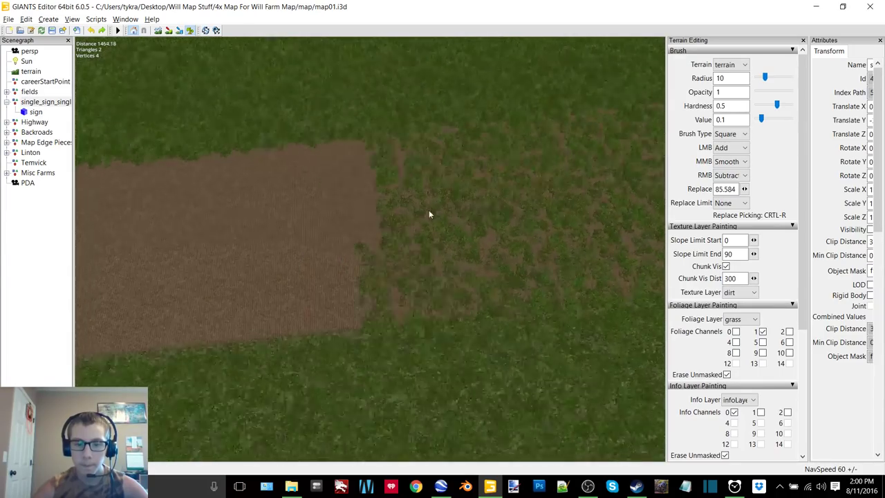
left_click(403, 220)
right_click(398, 220)
key("w")
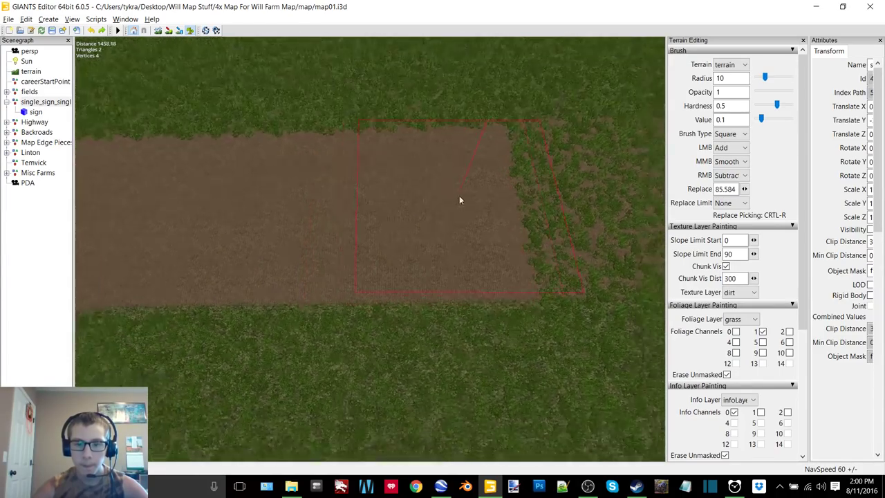
left_click(441, 199)
right_click(444, 229)
middle_click_drag(594, 207, 436, 211, "alt")
right_click(451, 232)
left_click(448, 233)
key("w")
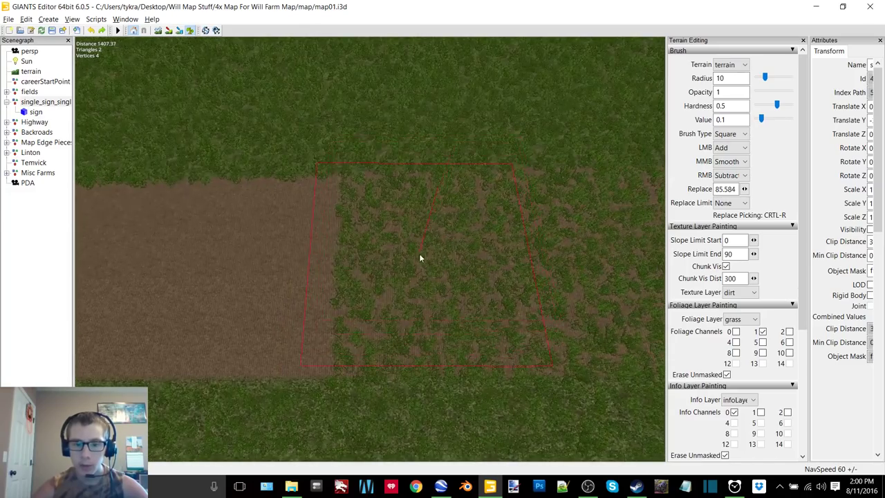
- Clear the grass along the middle stretch of the strip, moving on toward the cleared marker square
right_click(424, 264)
key("w")
left_click(428, 241)
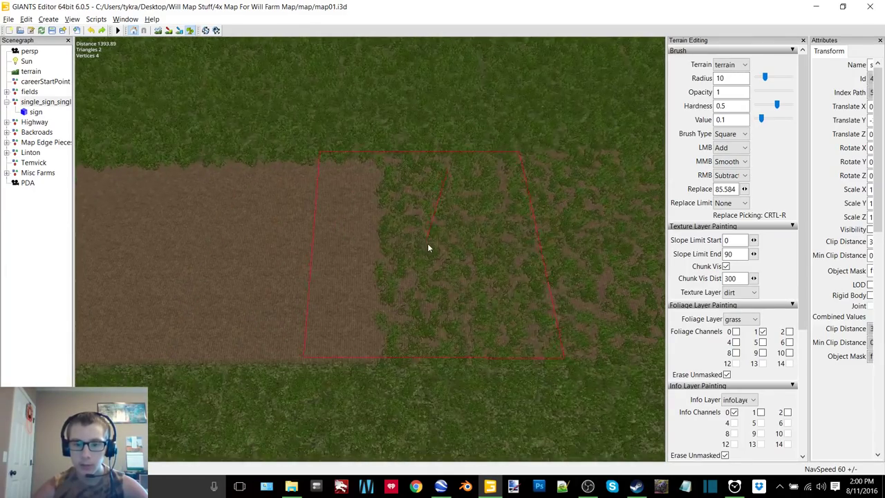
right_click(430, 245)
mouse_move(458, 227)
middle_mouse_down("alt")
mouse_move(425, 226)
mouse_move(441, 218)
middle_mouse_up("alt")
right_click(418, 228)
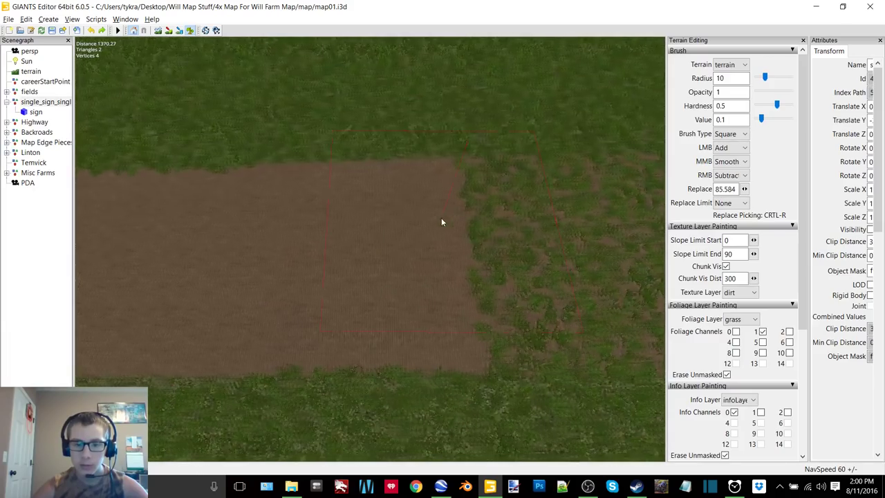
left_click(384, 258)
key("w")
right_click(466, 248)
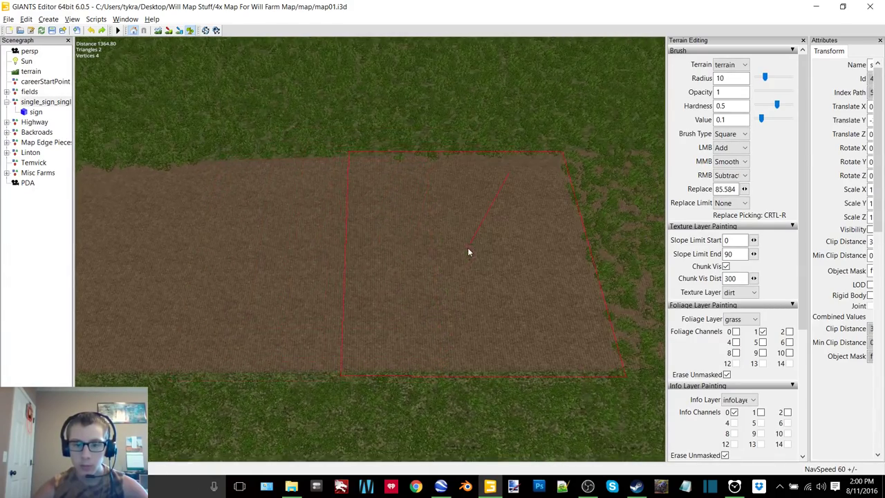
mouse_move(468, 247)
middle_mouse_down("alt")
mouse_move(421, 242)
mouse_move(404, 253)
middle_mouse_up("alt")
right_click(415, 265)
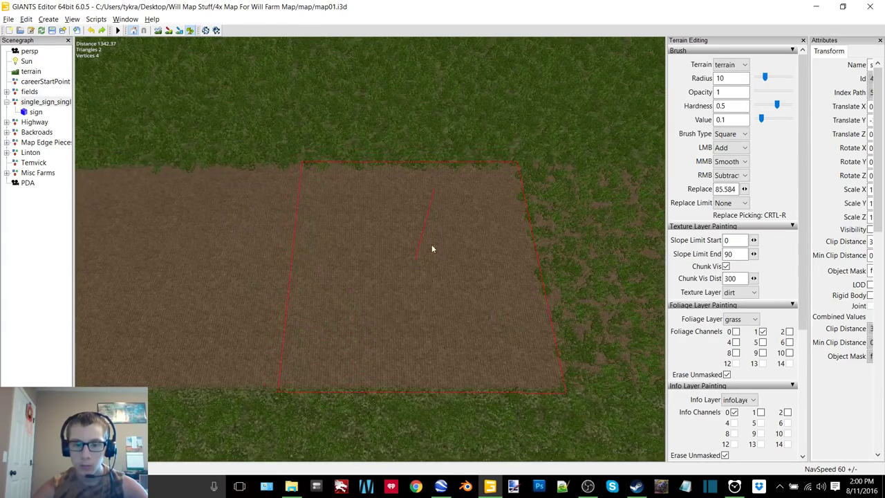
left_click(397, 243)
key("w")
- Clear the last grass-covered stretch of the strip so its bare ground joins the previously cleared ground
left_click_drag(432, 237, 408, 233)
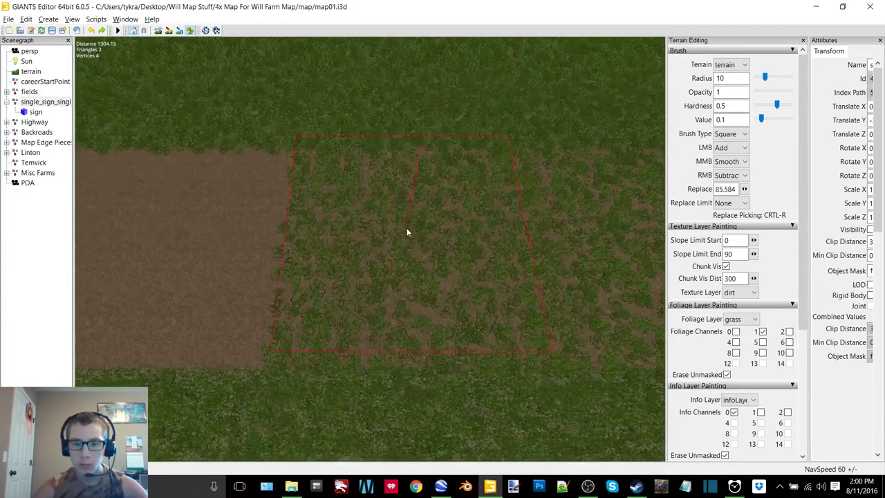
right_click(397, 243)
mouse_move(440, 243)
middle_mouse_down("alt")
mouse_move(421, 241)
mouse_move(415, 219)
middle_mouse_up("alt")
right_click(456, 234)
left_click(464, 225)
mouse_move(415, 218)
left_mouse_down("alt")
mouse_move(521, 146)
mouse_move(417, 201)
mouse_move(409, 225)
mouse_move(475, 241)
mouse_move(461, 223)
mouse_move(495, 223)
left_mouse_up("alt")
right_click(404, 226)
right_click(509, 227)
left_click(505, 210)
middle_click_drag(505, 210, 452, 213, "alt")
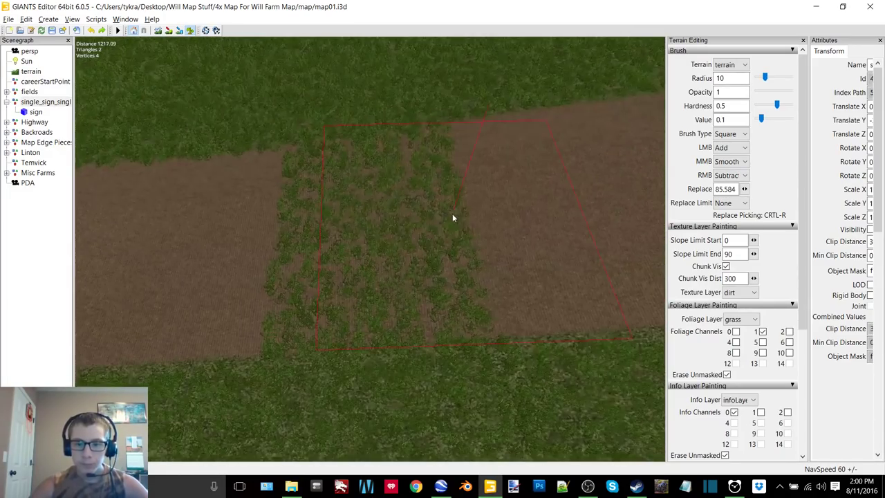
right_click(390, 224)
- Clear the grass over the curved corner at the end of the adjoining ground section
mouse_move(388, 223)
left_mouse_down("alt")
mouse_move(412, 149)
mouse_move(322, 197)
left_mouse_up("alt")
mouse_move(322, 197)
right_mouse_down()
mouse_move(287, 143)
mouse_move(458, 198)
mouse_move(314, 246)
mouse_move(498, 164)
mouse_move(482, 235)
mouse_move(374, 245)
mouse_move(411, 265)
mouse_move(401, 279)
right_mouse_up()
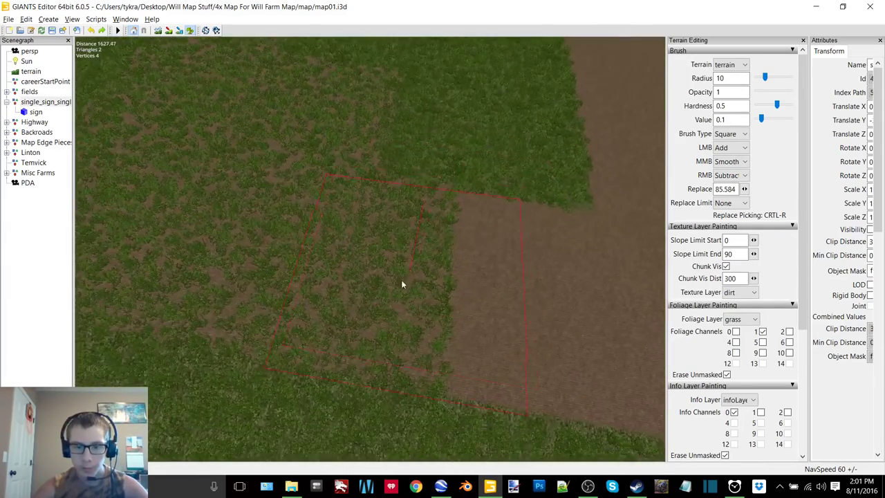
left_click(384, 267)
middle_click_drag(383, 267, 428, 253, "alt")
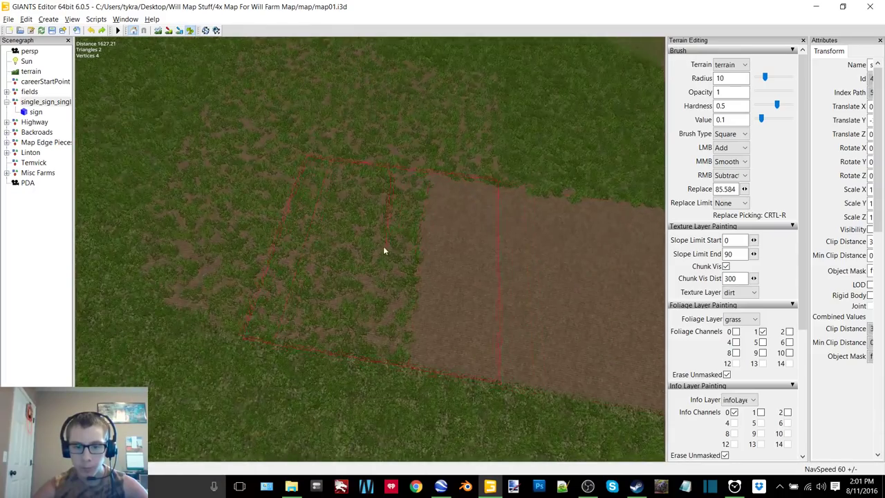
mouse_move(379, 251)
left_mouse_down()
mouse_move(420, 249)
mouse_move(377, 226)
mouse_move(338, 176)
left_mouse_up()
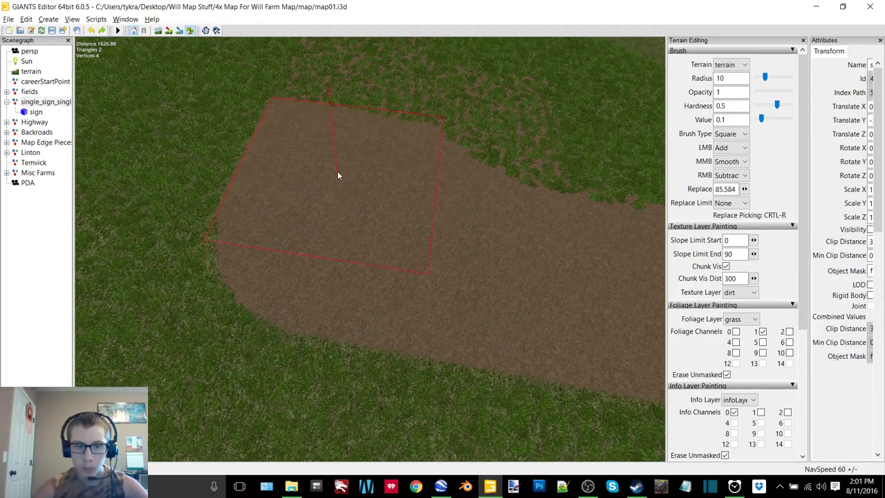
- Clear the grass along the ground section branching off the wide cleared strip, up to the step
mouse_move(339, 172)
middle_mouse_down("alt")
mouse_move(352, 196)
mouse_move(342, 204)
middle_mouse_up("alt")
mouse_move(342, 203)
left_mouse_down("alt")
mouse_move(465, 211)
mouse_move(433, 226)
mouse_move(416, 218)
left_mouse_up("alt")
scroll(463, 216, "up", 3)
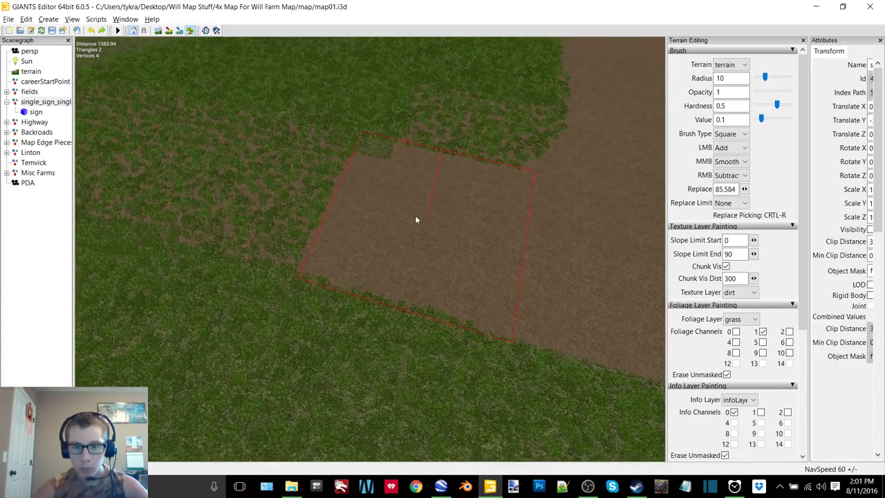
key("a")
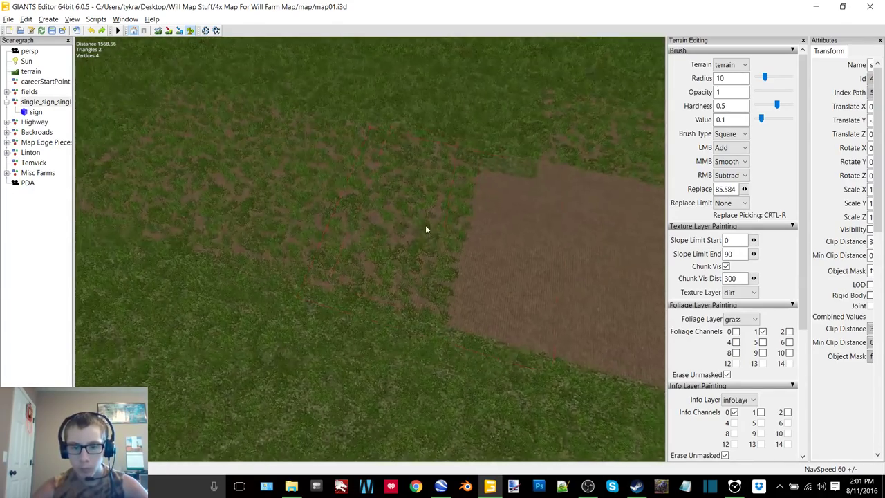
left_click_drag(390, 204, 388, 207)
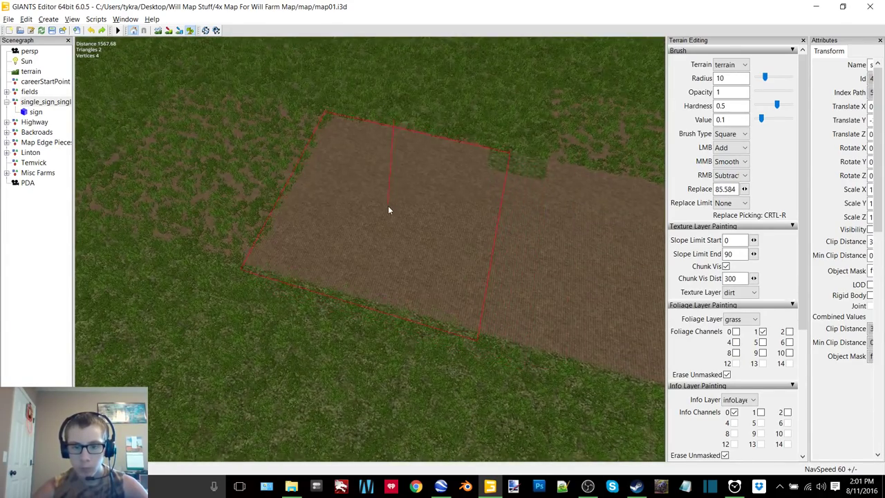
middle_click_drag(388, 206, 407, 220, "alt")
left_click(406, 223)
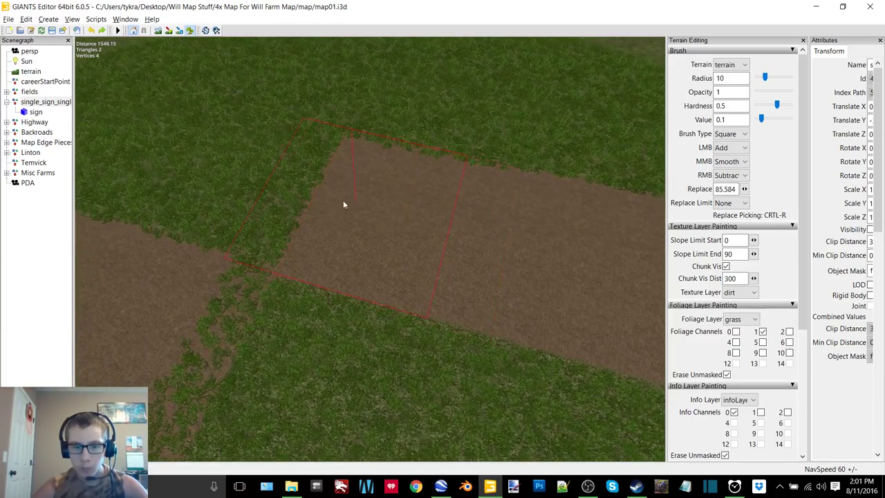
- Clear the grass on the offset ground where the strip steps over, joining it to the cleared section
key("s")
key("a")
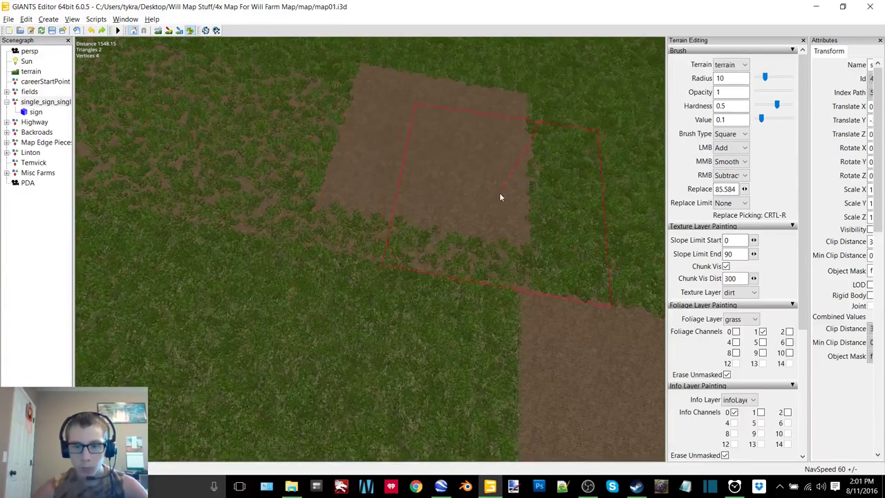
left_click(499, 193)
left_click(447, 189)
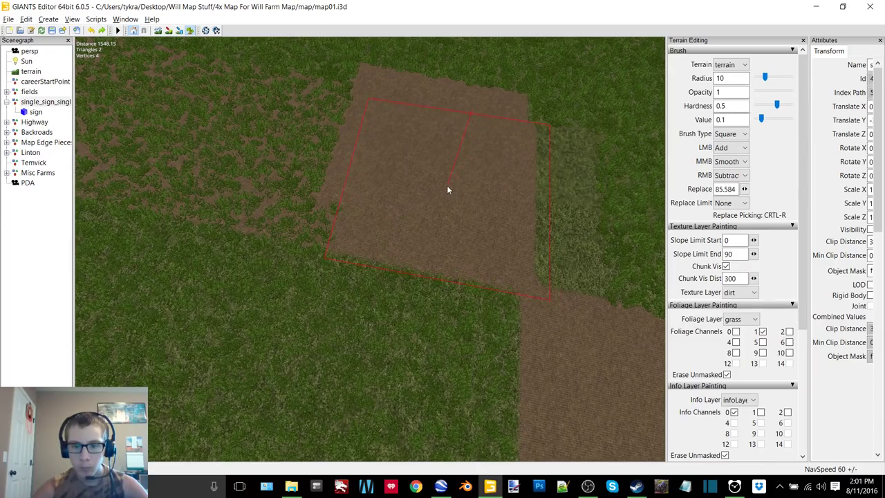
left_click(344, 166)
key("a")
key("w")
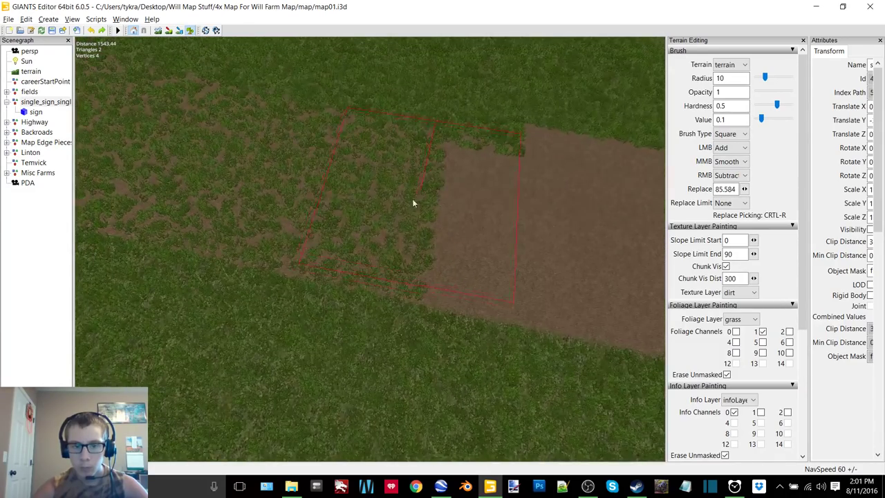
- Clear the grass along the straight strip next to the already cleared ground, working towards its grass-covered end
left_click(390, 204)
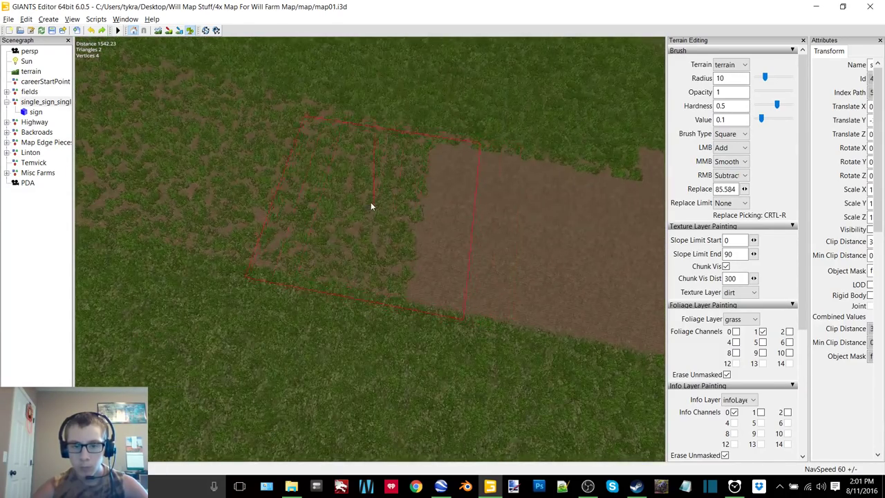
left_click(370, 202)
key("a")
key("w")
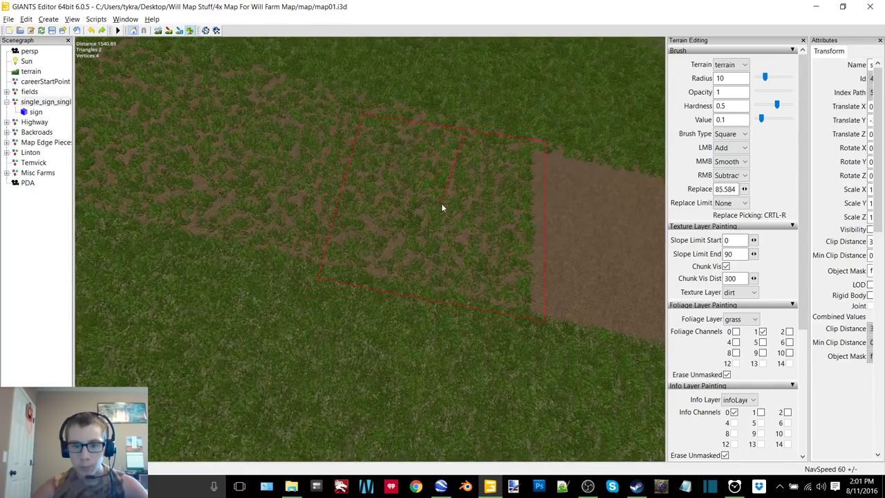
left_click(439, 202)
key("ctrl+z")
left_click(366, 202)
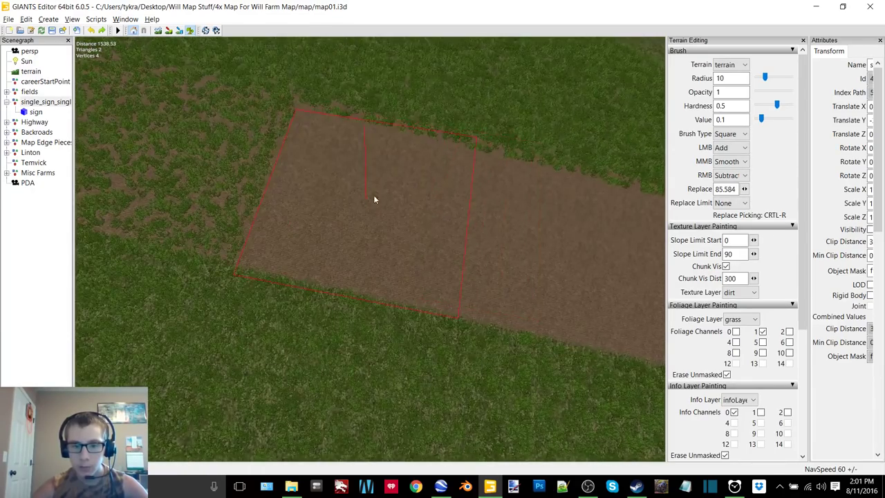
key("a")
key("w")
left_click(435, 199)
key("ctrl+z")
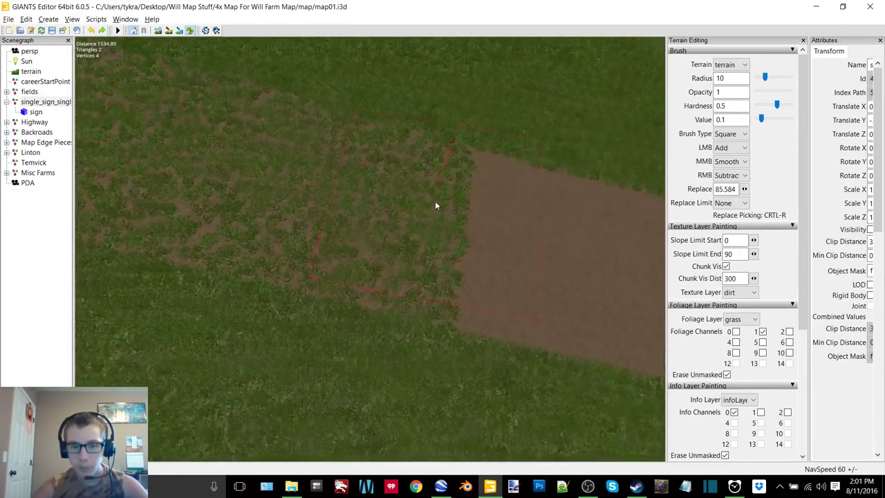
- Clear the last grass-covered stretch of the strip so its bare ground joins the wide cleared section at the corner
left_click(411, 219)
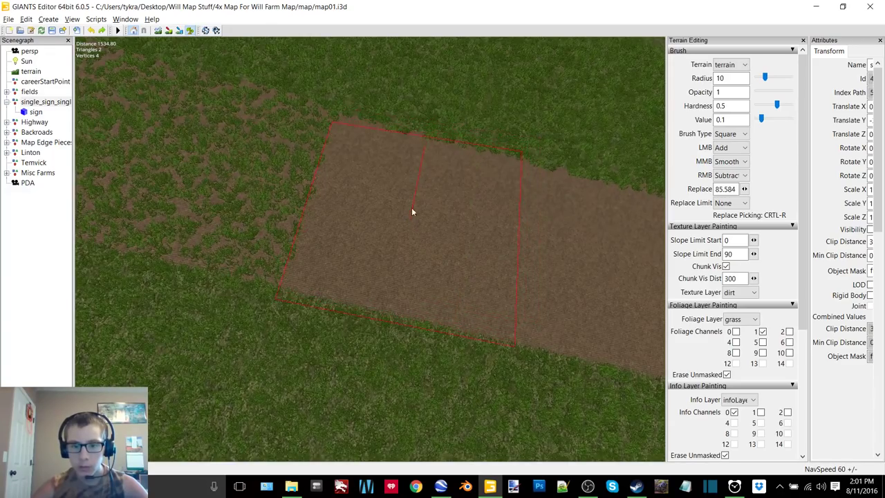
key("ctrl+z")
left_click(405, 216)
key("a")
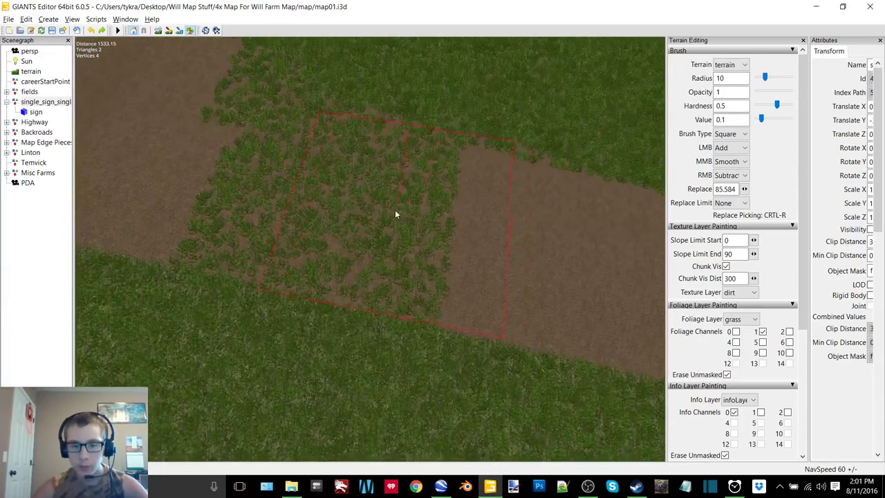
left_click(396, 211)
key("a")
left_click(408, 212)
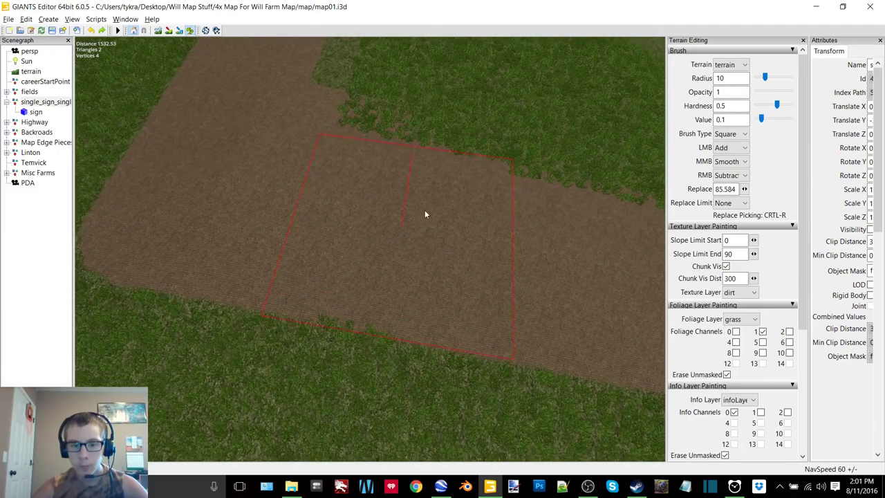
left_click(410, 232)
- Set the brush radius to 15 and clear the grass foliage beside the strips inside the field outline
mouse_move(410, 232)
left_mouse_down("alt")
mouse_move(433, 218)
mouse_move(426, 165)
mouse_move(495, 191)
left_mouse_up("alt")
mouse_move(495, 193)
right_mouse_down()
mouse_move(447, 253)
mouse_move(423, 244)
mouse_move(490, 194)
mouse_move(372, 215)
right_mouse_up()
mouse_move(372, 215)
left_mouse_down()
mouse_move(516, 180)
mouse_move(651, 131)
left_mouse_up()
double_click(721, 78)
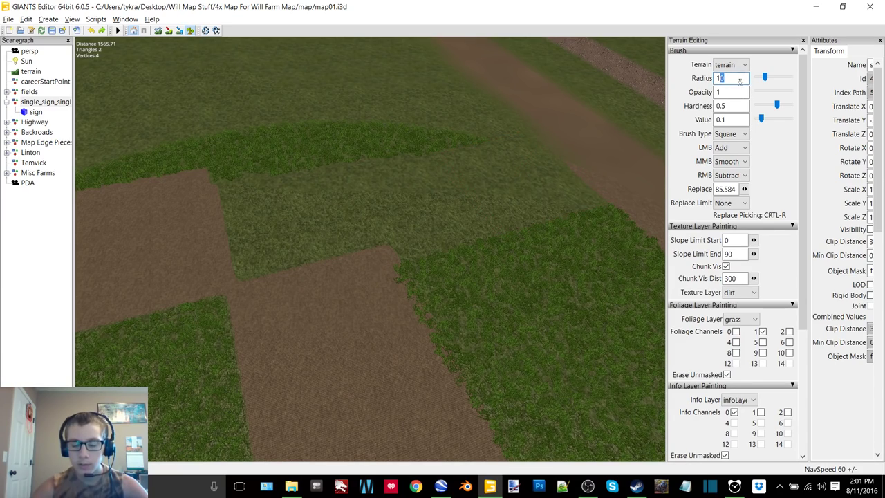
type("15")
mouse_move(571, 153)
right_mouse_down()
mouse_move(507, 169)
mouse_move(512, 157)
mouse_move(480, 183)
mouse_move(429, 189)
right_mouse_up()
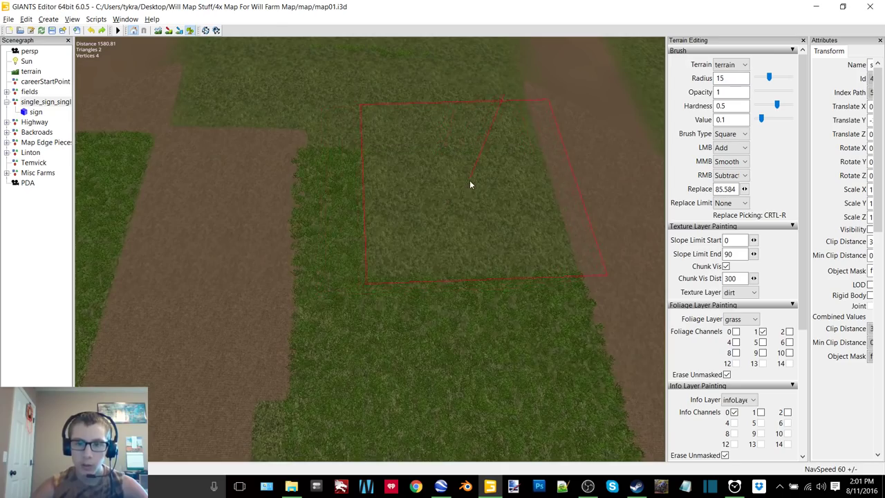
mouse_move(478, 199)
middle_mouse_down("alt")
mouse_move(492, 186)
mouse_move(497, 140)
middle_mouse_up("alt")
mouse_move(414, 149)
left_mouse_down()
mouse_move(441, 235)
mouse_move(495, 229)
mouse_move(494, 160)
left_mouse_up()
mouse_move(494, 160)
middle_mouse_down("alt")
mouse_move(453, 205)
mouse_move(486, 220)
middle_mouse_up("alt")
scroll(454, 197, "up", 3)
scroll(470, 216, "down", 3)
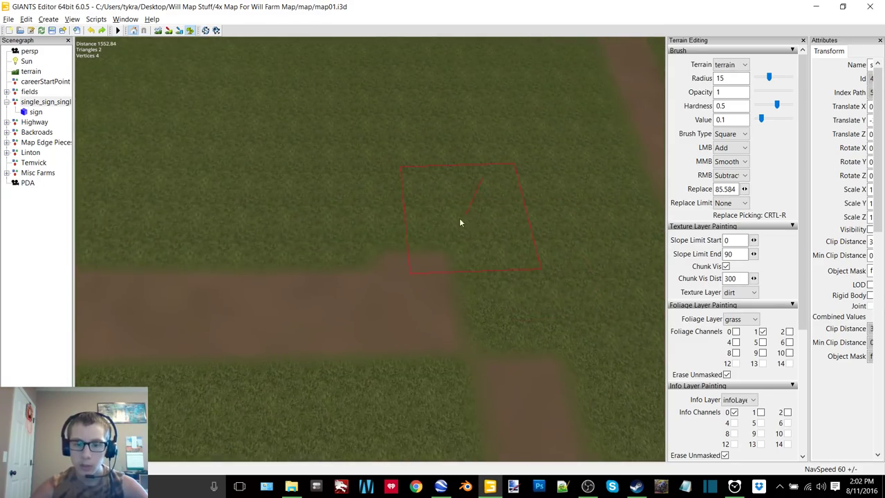
scroll(484, 208, "up", 3)
scroll(489, 206, "up", 1)
- Clear more of the grass foliage across the field's interior with the radius 15 brush
left_click_drag(522, 219, 305, 224)
mouse_move(294, 223)
middle_mouse_down("alt")
mouse_move(361, 201)
mouse_move(477, 215)
middle_mouse_up("alt")
mouse_move(482, 219)
right_mouse_down()
mouse_move(323, 225)
mouse_move(378, 188)
mouse_move(520, 188)
mouse_move(288, 186)
mouse_move(354, 170)
mouse_move(465, 166)
mouse_move(449, 154)
mouse_move(436, 198)
mouse_move(393, 214)
mouse_move(406, 191)
right_mouse_up()
middle_click_drag(406, 189, 426, 240, "alt")
left_click_drag(426, 240, 409, 148)
mouse_move(408, 148)
middle_mouse_down("alt")
mouse_move(412, 192)
mouse_move(438, 204)
middle_mouse_up("alt")
mouse_move(438, 203)
left_mouse_down()
mouse_move(452, 246)
mouse_move(502, 197)
mouse_move(501, 179)
left_mouse_up()
middle_click_drag(500, 180, 498, 201, "alt")
mouse_move(497, 201)
right_mouse_down()
mouse_move(401, 240)
mouse_move(383, 229)
mouse_move(381, 172)
mouse_move(391, 228)
mouse_move(471, 169)
mouse_move(399, 156)
mouse_move(362, 192)
mouse_move(364, 225)
mouse_move(387, 227)
right_mouse_up()
mouse_move(407, 155)
right_mouse_down()
mouse_move(424, 220)
mouse_move(422, 182)
mouse_move(422, 213)
mouse_move(381, 285)
mouse_move(380, 220)
mouse_move(390, 201)
mouse_move(422, 210)
mouse_move(429, 193)
mouse_move(359, 168)
mouse_move(369, 129)
mouse_move(399, 250)
mouse_move(404, 183)
mouse_move(357, 225)
mouse_move(405, 184)
mouse_move(376, 220)
mouse_move(434, 210)
mouse_move(412, 194)
mouse_move(458, 151)
mouse_move(430, 199)
mouse_move(462, 199)
mouse_move(444, 220)
mouse_move(411, 217)
mouse_move(442, 146)
mouse_move(408, 241)
mouse_move(463, 162)
mouse_move(425, 224)
mouse_move(433, 224)
mouse_move(418, 297)
mouse_move(459, 158)
mouse_move(425, 207)
mouse_move(496, 212)
mouse_move(427, 239)
mouse_move(389, 240)
mouse_move(405, 185)
mouse_move(417, 214)
mouse_move(458, 156)
mouse_move(454, 203)
mouse_move(474, 186)
mouse_move(474, 172)
mouse_move(441, 250)
mouse_move(454, 134)
mouse_move(437, 206)
mouse_move(408, 261)
mouse_move(443, 158)
mouse_move(422, 262)
mouse_move(448, 148)
mouse_move(421, 272)
mouse_move(441, 163)
mouse_move(425, 259)
mouse_move(448, 173)
mouse_move(424, 226)
mouse_move(457, 188)
mouse_move(397, 179)
mouse_move(490, 180)
mouse_move(360, 244)
right_mouse_up()
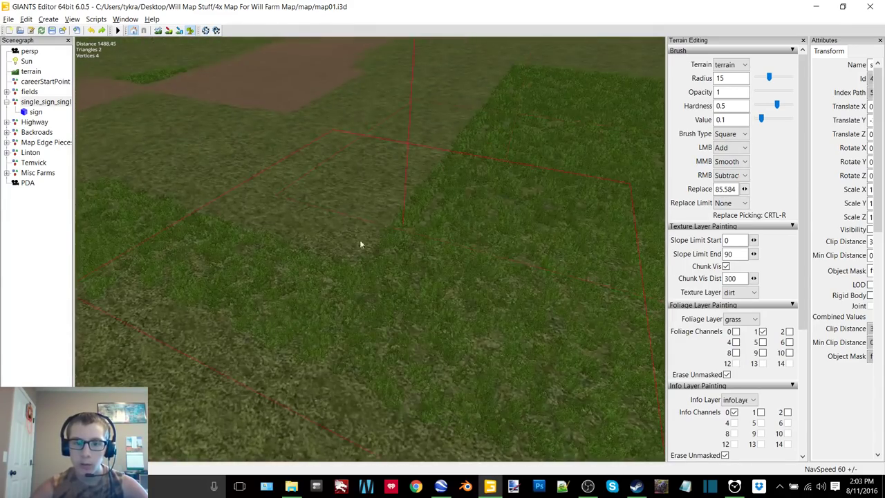
mouse_move(247, 207)
right_mouse_down()
mouse_move(361, 159)
mouse_move(316, 178)
mouse_move(322, 191)
mouse_move(367, 219)
mouse_move(411, 221)
mouse_move(259, 208)
mouse_move(287, 220)
right_mouse_up()
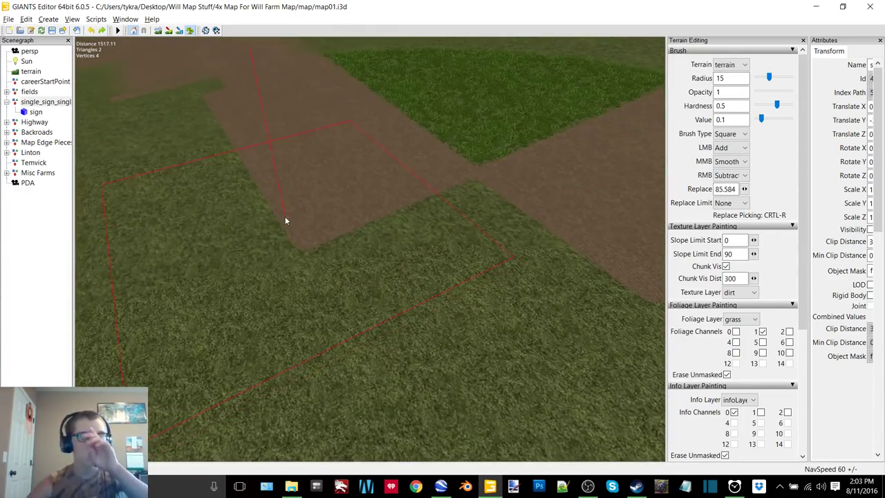
- Set the brush radius to 25 and clear the grass over the open interior beyond the step in the strip
double_click(721, 78)
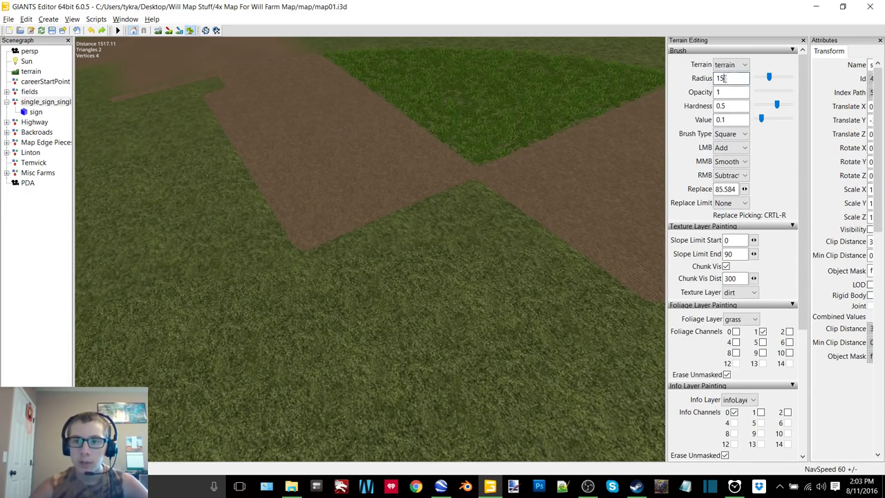
type("25")
key("Return")
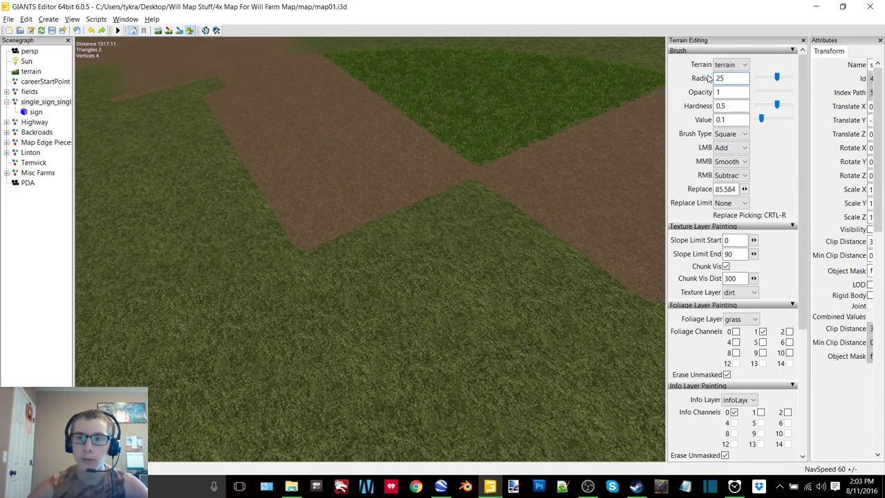
left_click_drag(616, 111, 531, 128, "alt")
mouse_move(529, 127)
right_mouse_down()
mouse_move(615, 127)
mouse_move(528, 168)
mouse_move(545, 148)
mouse_move(487, 190)
right_mouse_up()
right_click(466, 207)
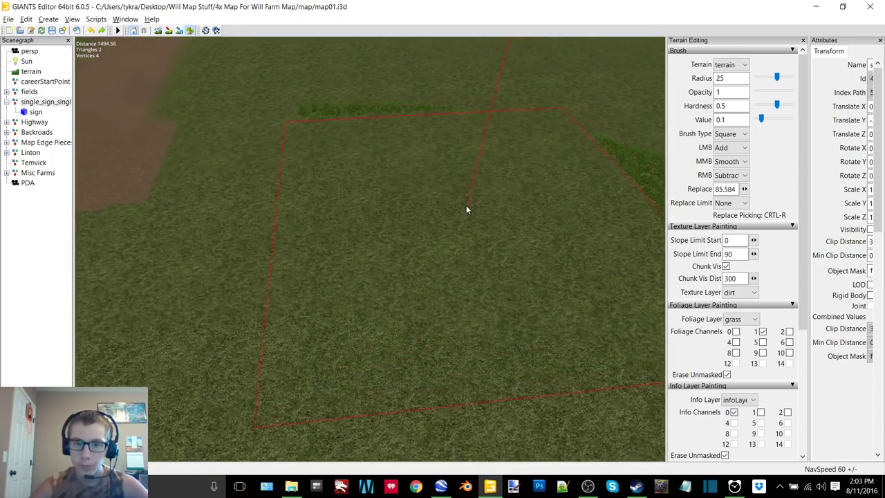
mouse_move(466, 204)
left_mouse_down("alt")
mouse_move(444, 207)
mouse_move(419, 184)
left_mouse_up("alt")
left_click(419, 184)
right_click(413, 161)
mouse_move(415, 165)
right_mouse_down()
mouse_move(424, 192)
mouse_move(404, 214)
mouse_move(388, 209)
mouse_move(417, 193)
mouse_move(413, 201)
mouse_move(401, 192)
mouse_move(413, 198)
mouse_move(403, 229)
mouse_move(498, 177)
mouse_move(464, 197)
right_mouse_up()
mouse_move(377, 288)
right_mouse_down()
mouse_move(384, 296)
mouse_move(396, 267)
mouse_move(379, 284)
mouse_move(415, 275)
mouse_move(415, 235)
mouse_move(436, 186)
mouse_move(445, 212)
mouse_move(419, 263)
mouse_move(444, 223)
right_mouse_up()
mouse_move(450, 131)
right_mouse_down()
mouse_move(438, 146)
mouse_move(450, 206)
mouse_move(465, 194)
right_mouse_up()
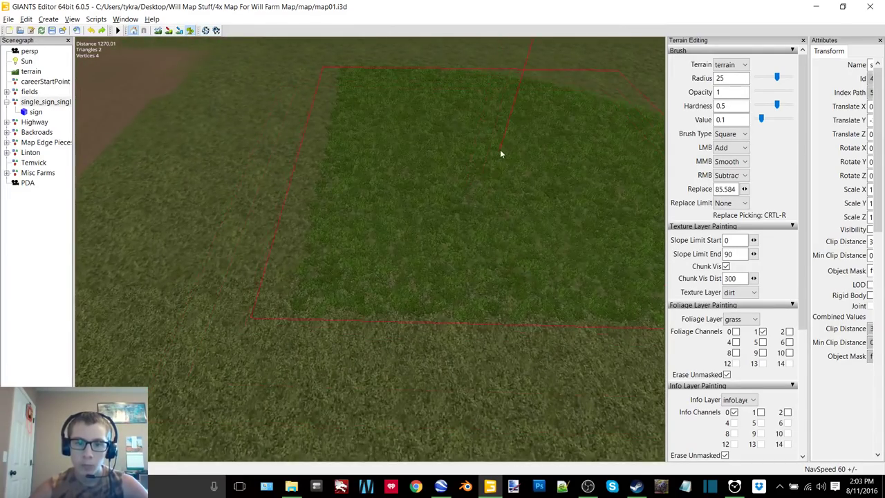
- Clear the remaining patches of grass foliage in the middle of the field up to the bordering strips
mouse_move(501, 154)
right_mouse_down()
mouse_move(482, 214)
mouse_move(475, 179)
mouse_move(464, 237)
mouse_move(482, 218)
mouse_move(484, 237)
right_mouse_up()
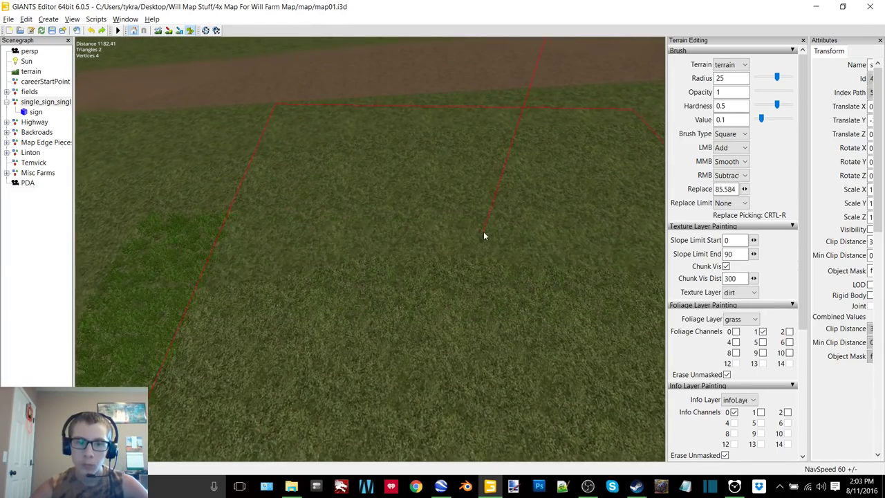
left_click_drag(484, 236, 536, 201, "alt")
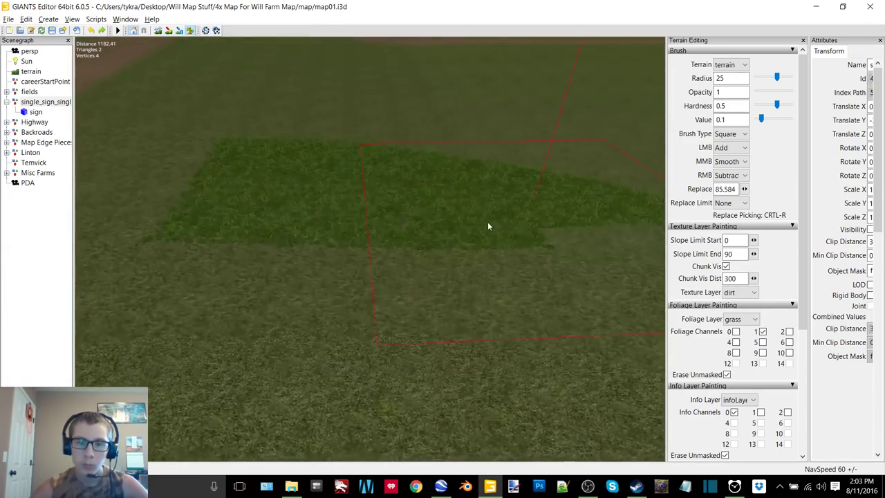
mouse_move(487, 226)
right_mouse_down()
mouse_move(480, 239)
mouse_move(472, 189)
mouse_move(450, 209)
mouse_move(376, 224)
mouse_move(388, 192)
mouse_move(436, 242)
mouse_move(424, 255)
mouse_move(435, 237)
mouse_move(514, 217)
mouse_move(470, 225)
mouse_move(526, 225)
right_mouse_up()
mouse_move(396, 206)
right_mouse_down()
mouse_move(450, 211)
mouse_move(413, 243)
mouse_move(371, 241)
mouse_move(407, 223)
mouse_move(397, 237)
mouse_move(405, 252)
right_mouse_up()
mouse_move(422, 322)
right_mouse_down()
mouse_move(409, 296)
mouse_move(427, 257)
mouse_move(408, 191)
mouse_move(418, 168)
mouse_move(421, 243)
mouse_move(452, 265)
mouse_move(427, 241)
mouse_move(409, 269)
mouse_move(394, 237)
mouse_move(445, 249)
mouse_move(408, 249)
mouse_move(401, 277)
right_mouse_up()
right_click_drag(341, 260, 393, 225)
mouse_move(393, 225)
left_mouse_down()
mouse_move(393, 242)
mouse_move(392, 197)
left_mouse_up()
mouse_move(393, 197)
right_mouse_down()
mouse_move(429, 174)
mouse_move(413, 203)
mouse_move(376, 213)
mouse_move(411, 223)
mouse_move(390, 228)
right_mouse_up()
mouse_move(400, 203)
left_mouse_down("alt")
mouse_move(414, 189)
mouse_move(359, 164)
mouse_move(360, 119)
mouse_move(384, 190)
mouse_move(341, 193)
mouse_move(420, 251)
mouse_move(309, 164)
left_mouse_up("alt")
right_click_drag(309, 165, 393, 164)
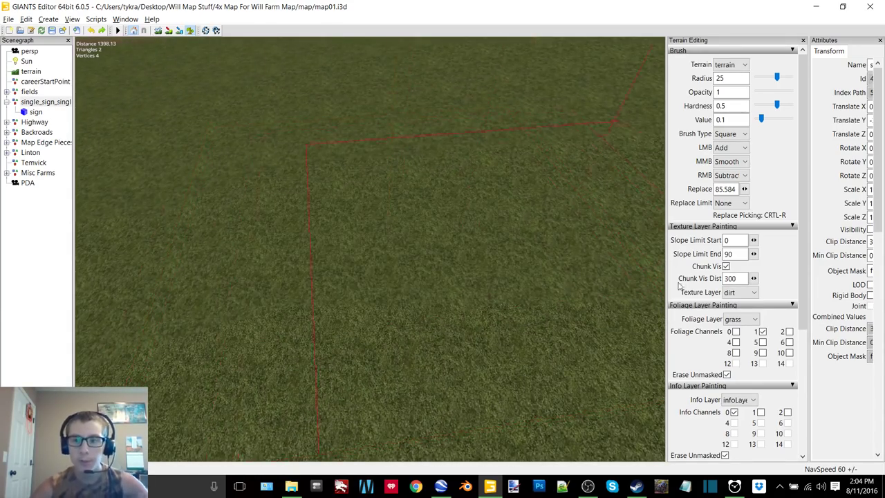
- Select the terrainDetail foliage layer and paint the first ground patches inside the outline at the field's end
left_click(738, 316)
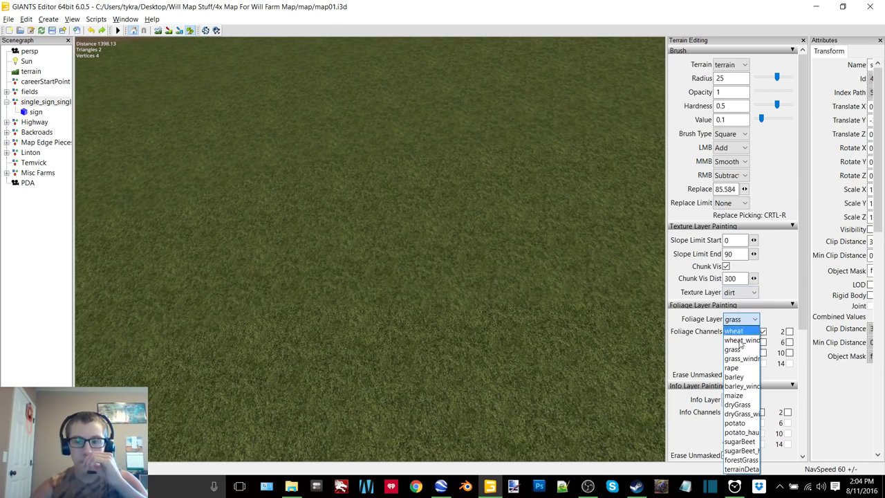
left_click(742, 467)
right_click_drag(444, 274, 365, 215)
left_click(588, 486)
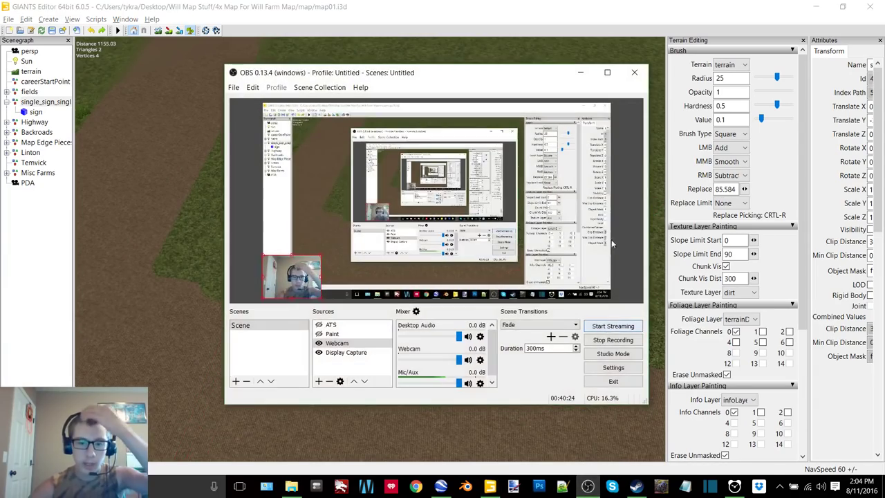
left_click(581, 72)
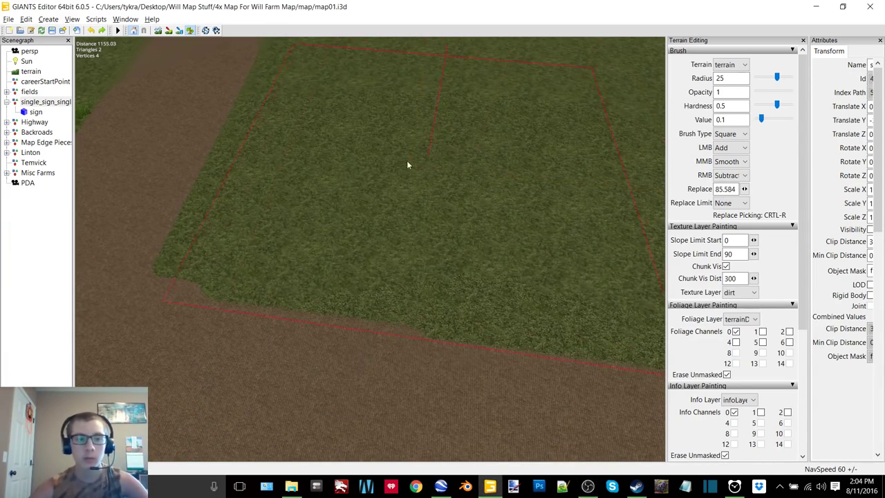
left_click(394, 156)
mouse_move(394, 155)
middle_mouse_down("alt")
mouse_move(440, 191)
mouse_move(419, 166)
mouse_move(408, 233)
mouse_move(424, 241)
middle_mouse_up("alt")
left_click(420, 167)
left_click(429, 180)
middle_click_drag(430, 180, 409, 215, "alt")
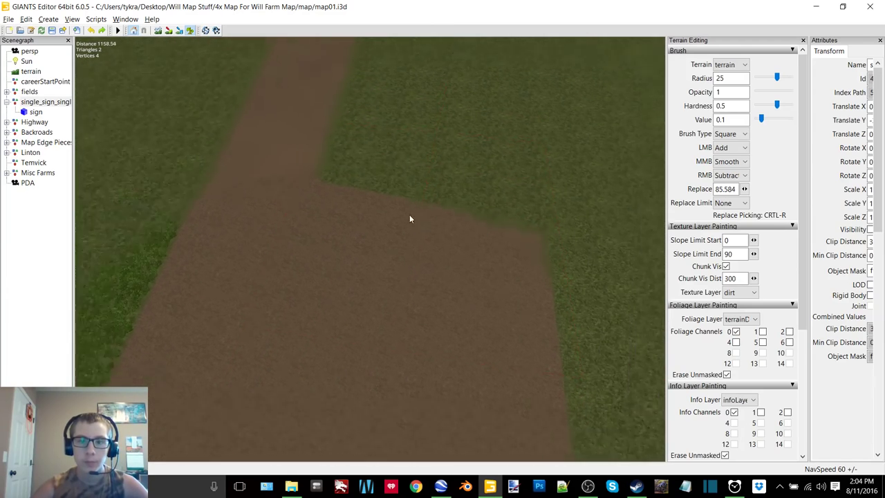
right_click_drag(410, 219, 414, 244)
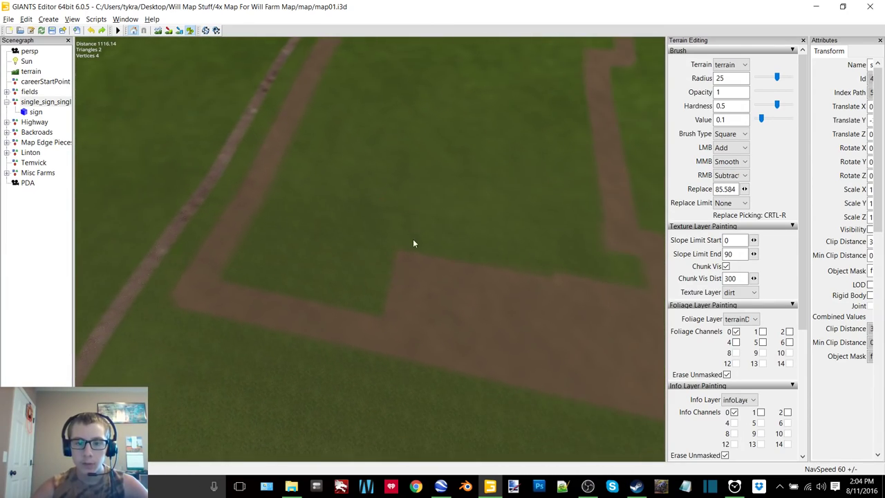
- Fill the end of the field with ground across its full width between the two side strips
left_click_drag(396, 279, 382, 280)
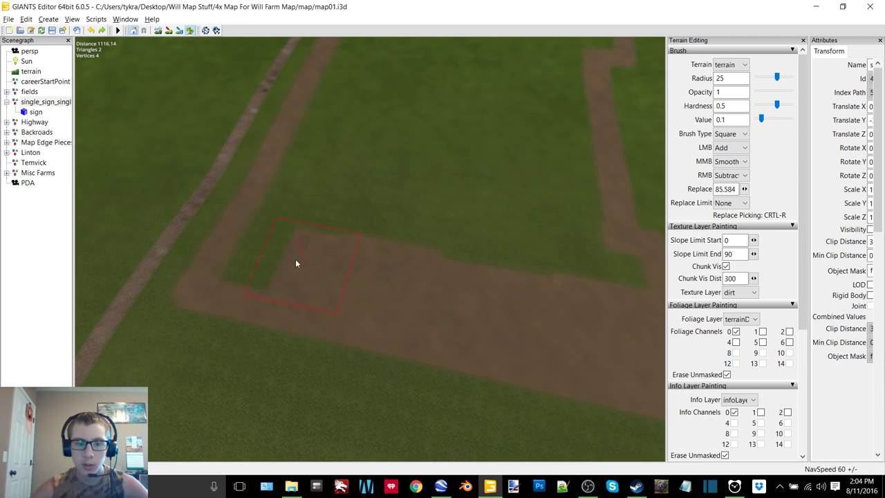
mouse_move(270, 254)
right_mouse_down()
mouse_move(374, 227)
mouse_move(473, 246)
right_mouse_up()
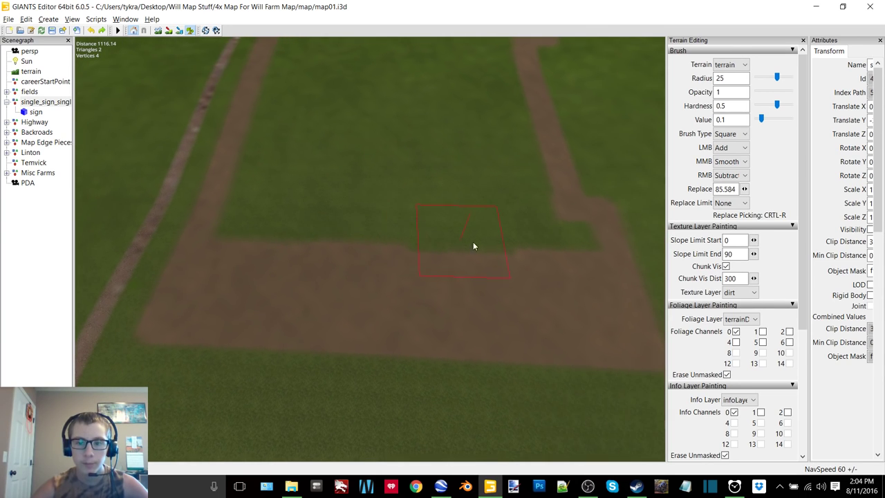
left_click_drag(562, 247, 545, 247)
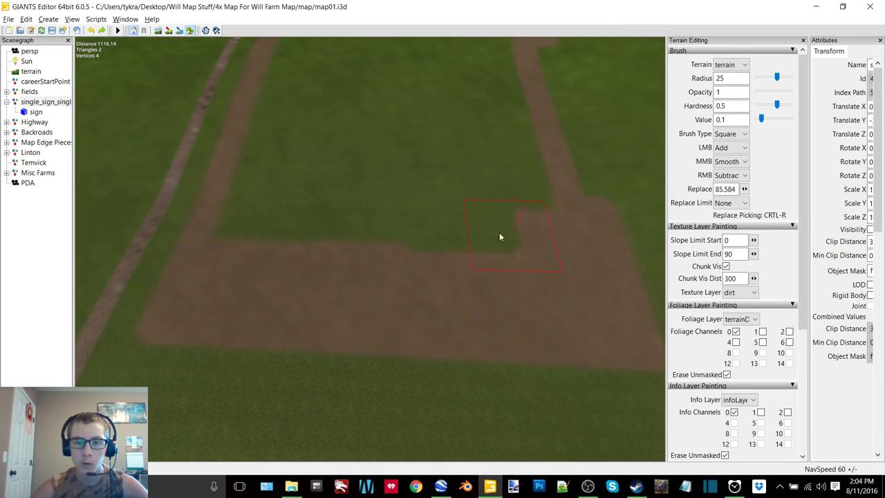
left_click_drag(330, 234, 270, 228)
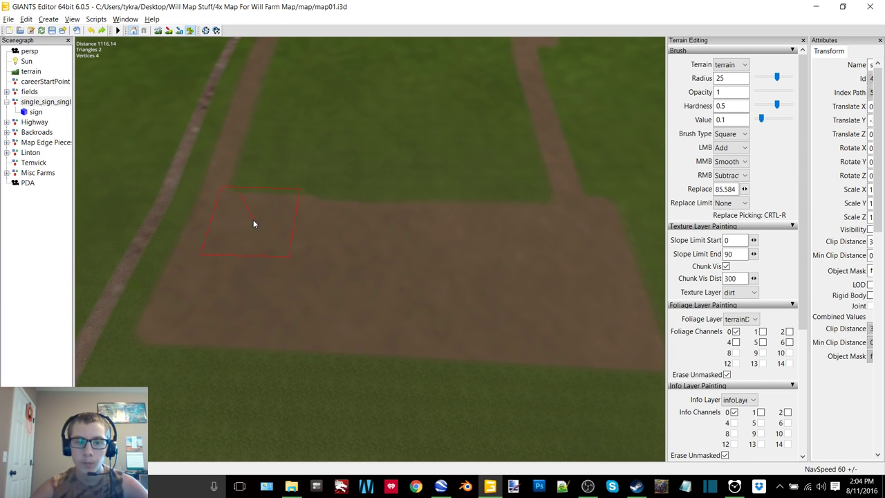
right_click_drag(253, 221, 280, 282)
left_click_drag(256, 289, 318, 294)
left_click_drag(431, 298, 488, 298)
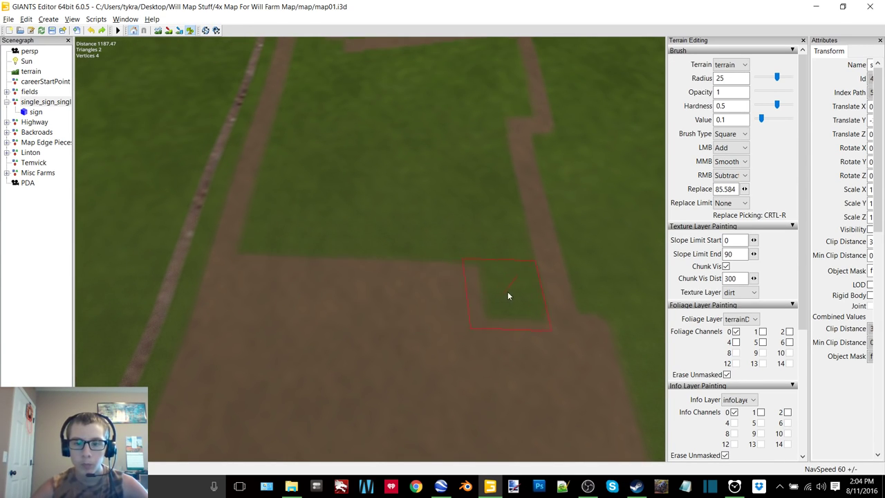
- Set the brush radius to 50 and paint ground over the next part of the interior, up to the step in the side strip
double_click(722, 78)
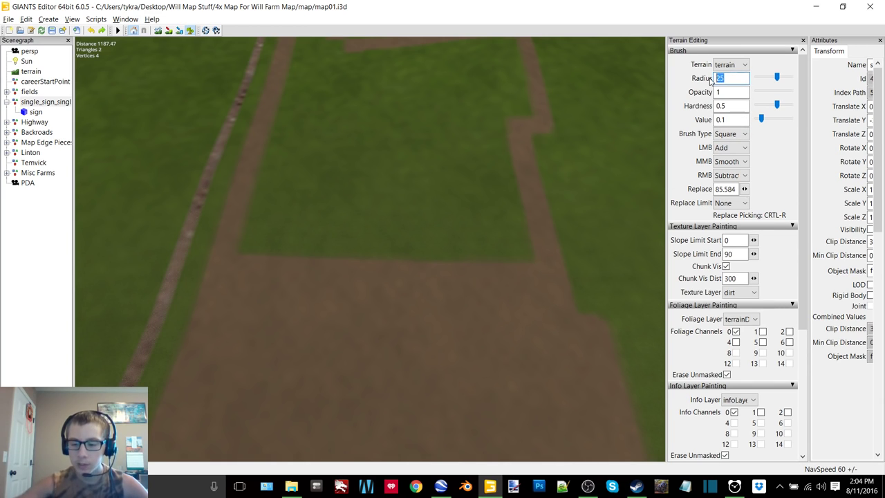
type("50")
key("Return")
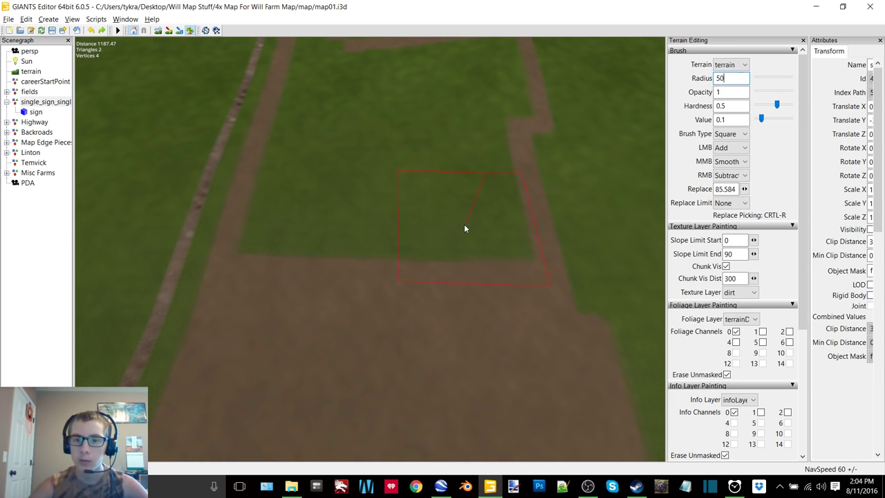
left_click_drag(466, 213, 459, 152)
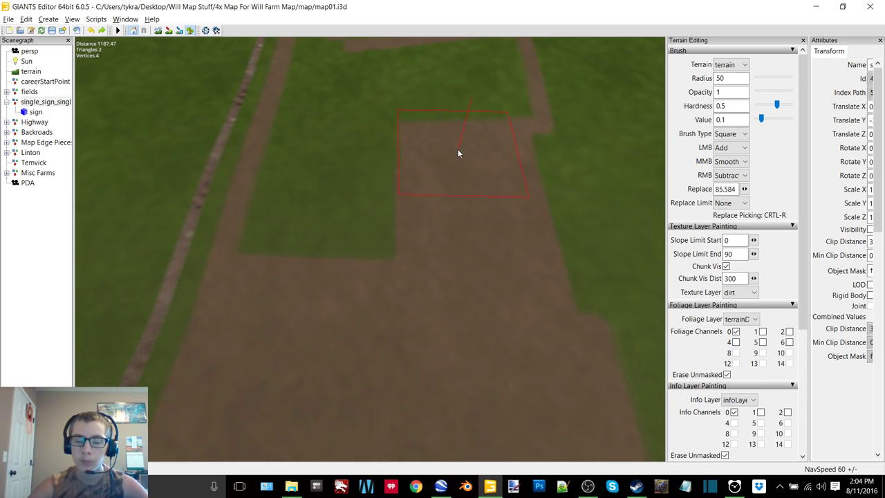
middle_click_drag(457, 150, 476, 161, "alt")
mouse_move(382, 187)
left_mouse_down()
mouse_move(380, 158)
mouse_move(328, 241)
mouse_move(336, 162)
left_mouse_up()
left_click(338, 138)
middle_click_drag(381, 207, 417, 234, "alt")
scroll(417, 234, "up", 2)
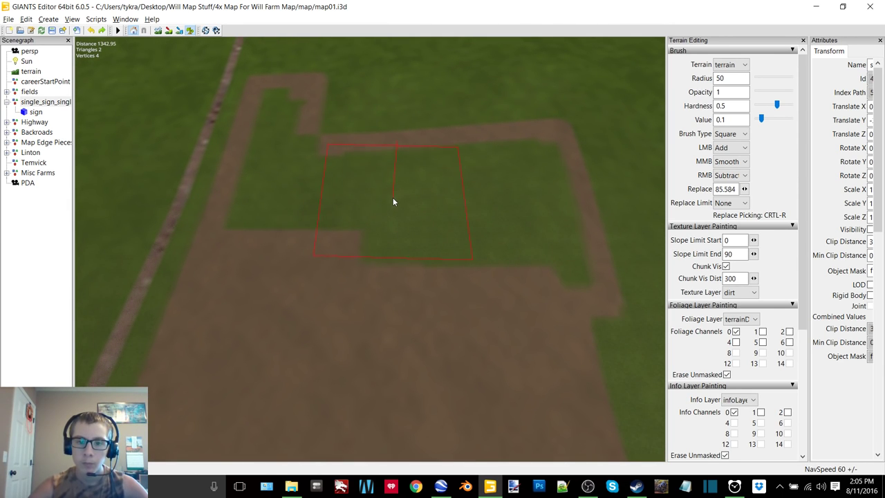
- Paint ground over the wide part of the field's interior, working toward the far side strip
left_click(397, 227)
left_click(461, 230)
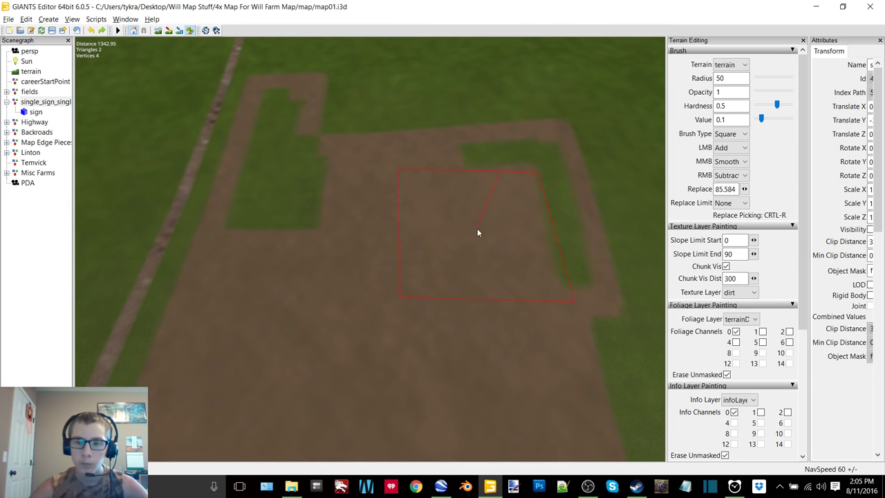
middle_click_drag(477, 230, 371, 257, "alt")
scroll(371, 257, "up", 3)
middle_click_drag(440, 258, 384, 236, "alt")
scroll(383, 230, "up", 2)
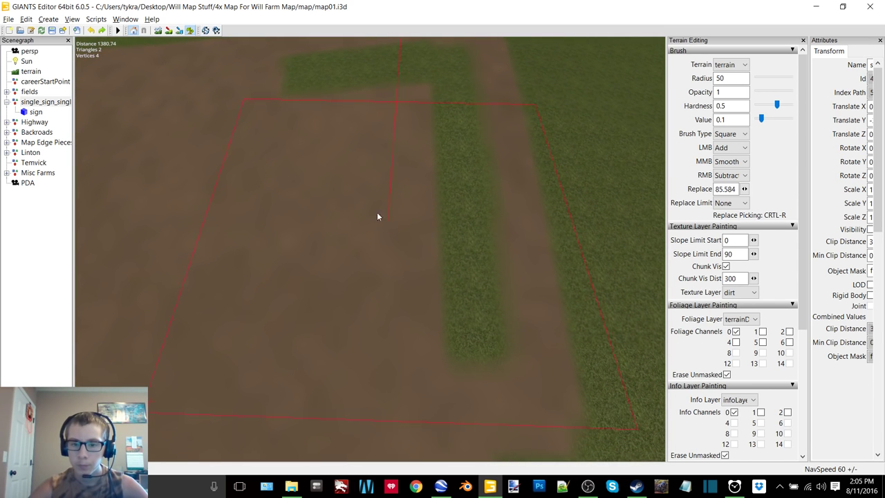
mouse_move(328, 200)
left_mouse_down()
mouse_move(346, 203)
mouse_move(364, 192)
mouse_move(372, 201)
left_mouse_up()
- Fill the leftover grass strip along the inside of the side border with ground
mouse_move(372, 199)
middle_mouse_down("alt")
mouse_move(368, 251)
mouse_move(384, 273)
middle_mouse_up("alt")
scroll(380, 219, "up", 2)
scroll(377, 217, "down", 2)
scroll(321, 247, "down", 2)
left_click_drag(384, 273, 274, 250, "alt")
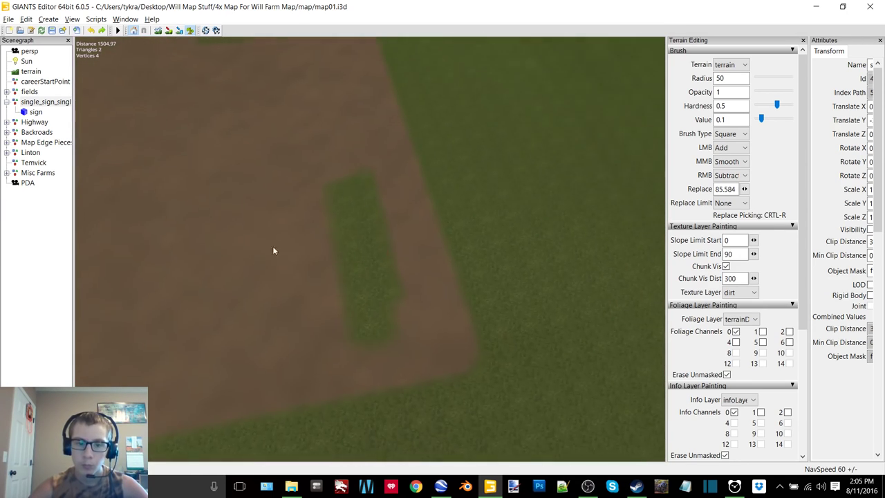
scroll(346, 235, "down", 2)
mouse_move(347, 236)
right_mouse_down()
mouse_move(331, 233)
mouse_move(372, 290)
mouse_move(399, 242)
mouse_move(388, 256)
right_mouse_up()
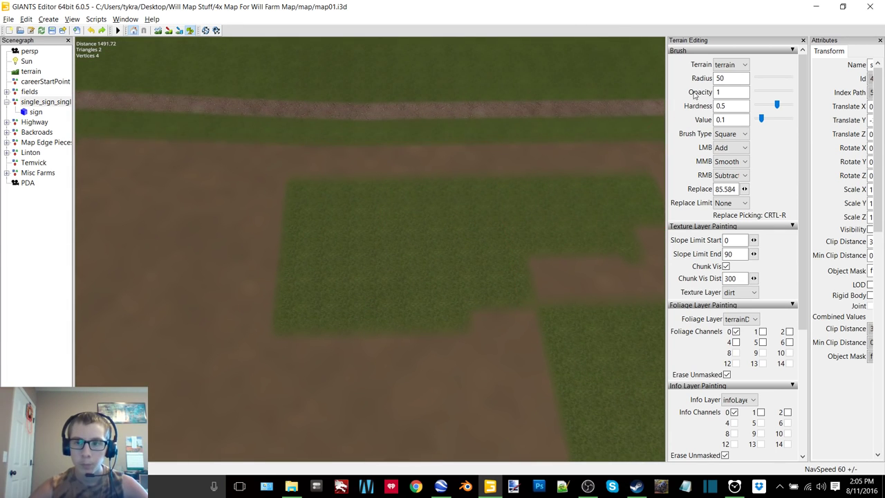
- Set the brush radius to 20 and paint ground into the outer corner of the field's narrow extension
key("Return")
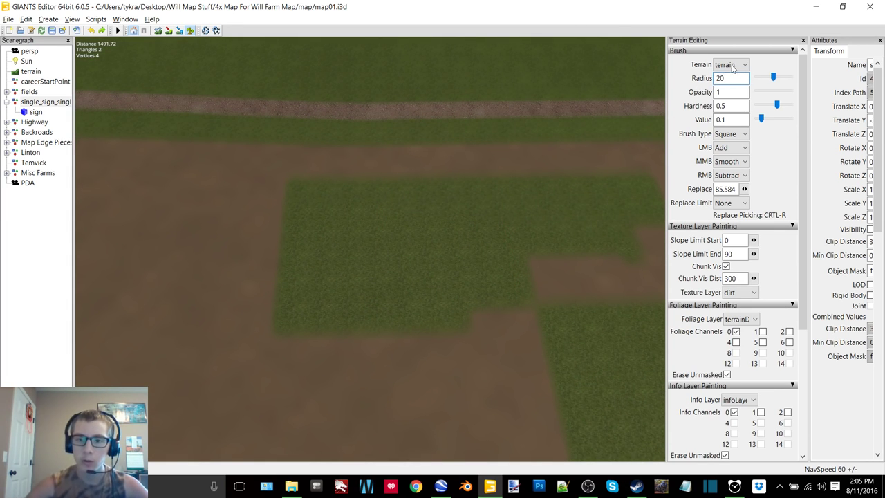
mouse_move(458, 190)
middle_mouse_down("alt")
mouse_move(383, 224)
mouse_move(300, 222)
middle_mouse_up("alt")
scroll(304, 221, "up", 5)
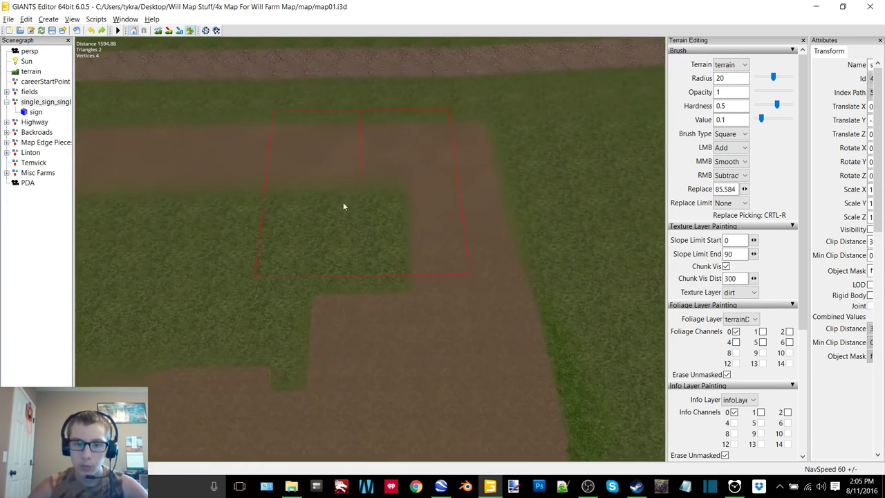
left_click(385, 220)
middle_click_drag(386, 218, 370, 242, "alt")
scroll(372, 230, "up", 4)
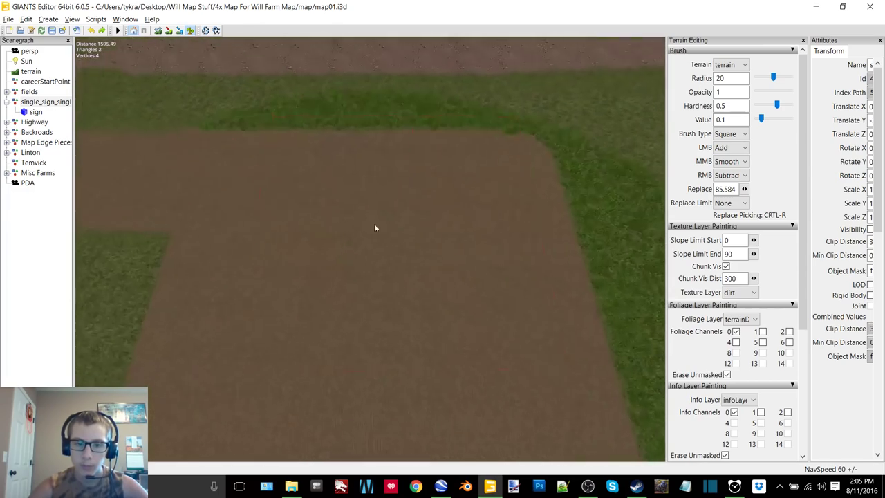
- Fill the rest of the narrow extension's interior with ground, joining it to the main field
mouse_move(374, 223)
left_mouse_down("alt")
mouse_move(286, 235)
mouse_move(304, 191)
mouse_move(338, 177)
left_mouse_up("alt")
scroll(337, 177, "down", 2)
middle_click_drag(337, 177, 399, 225, "alt")
right_click_drag(400, 230, 377, 227)
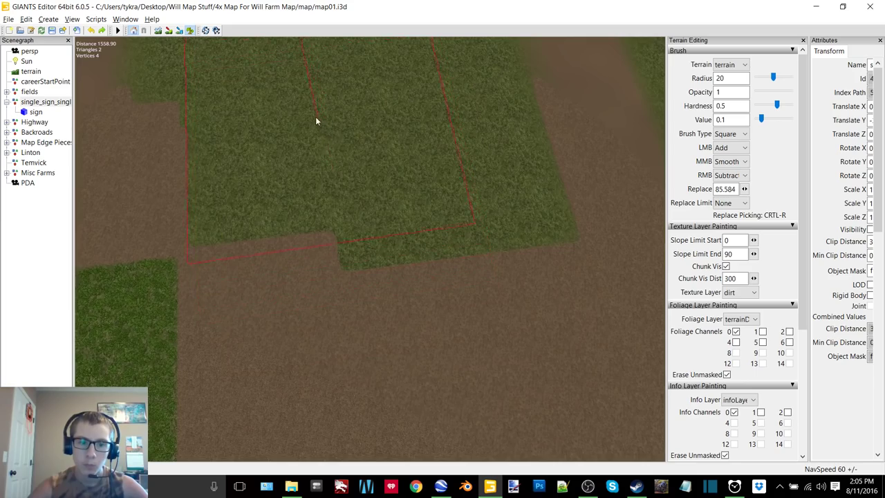
left_click_drag(316, 121, 433, 148)
mouse_move(433, 148)
right_mouse_down()
mouse_move(410, 219)
mouse_move(369, 184)
mouse_move(377, 214)
mouse_move(396, 197)
mouse_move(335, 209)
right_mouse_up()
mouse_move(235, 243)
right_mouse_down()
mouse_move(240, 228)
mouse_move(410, 161)
mouse_move(420, 223)
mouse_move(394, 211)
mouse_move(334, 210)
mouse_move(407, 213)
mouse_move(410, 222)
mouse_move(323, 236)
mouse_move(397, 223)
mouse_move(368, 265)
mouse_move(322, 242)
right_mouse_up()
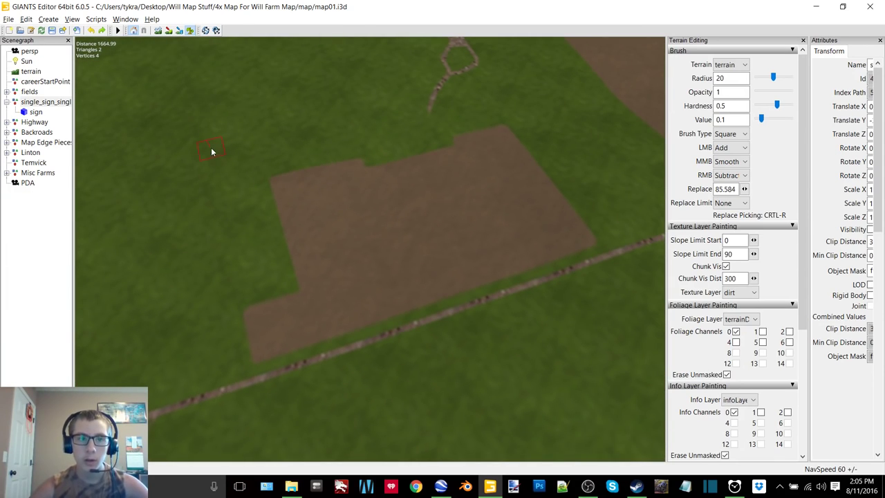
- Set up texture painting with a round brush of radius 4 and the gravel texture layer, near the end of the gravel track
right_click_drag(275, 111, 526, 131)
left_click_drag(724, 79, 708, 84)
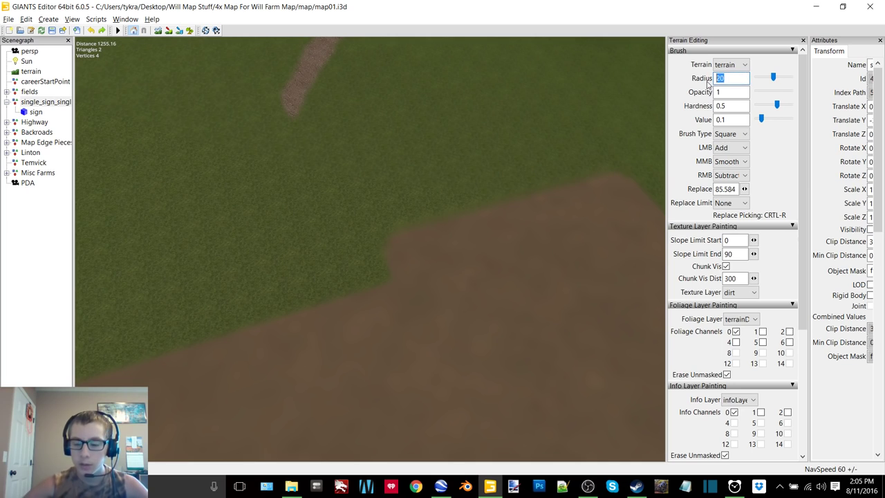
type("4")
left_click(731, 134)
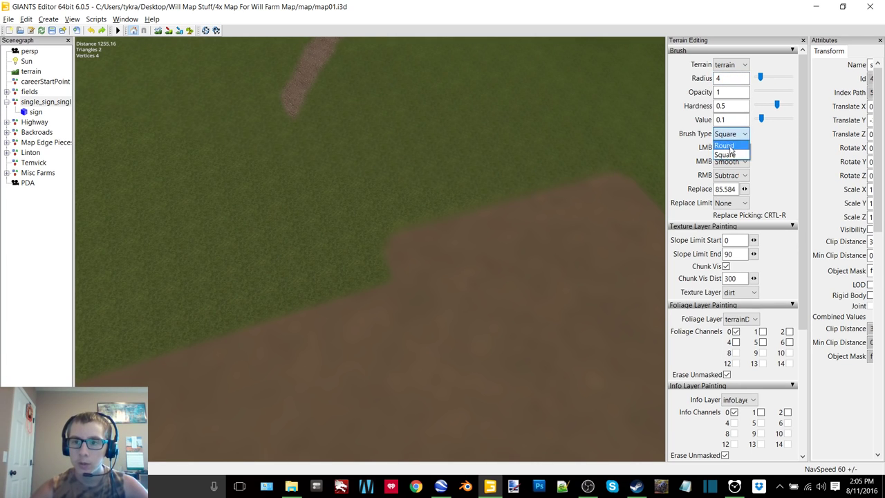
left_click(726, 147)
left_click(730, 291)
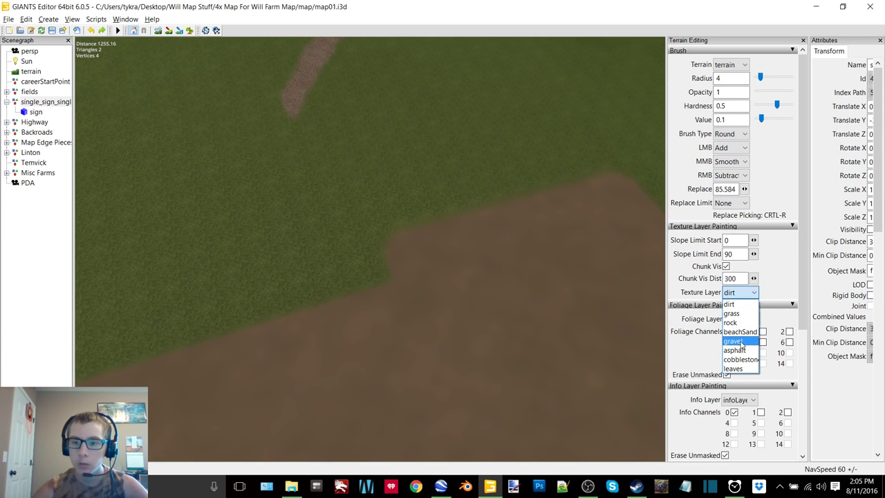
left_click(736, 345)
left_click(168, 31)
scroll(374, 175, "up", 6)
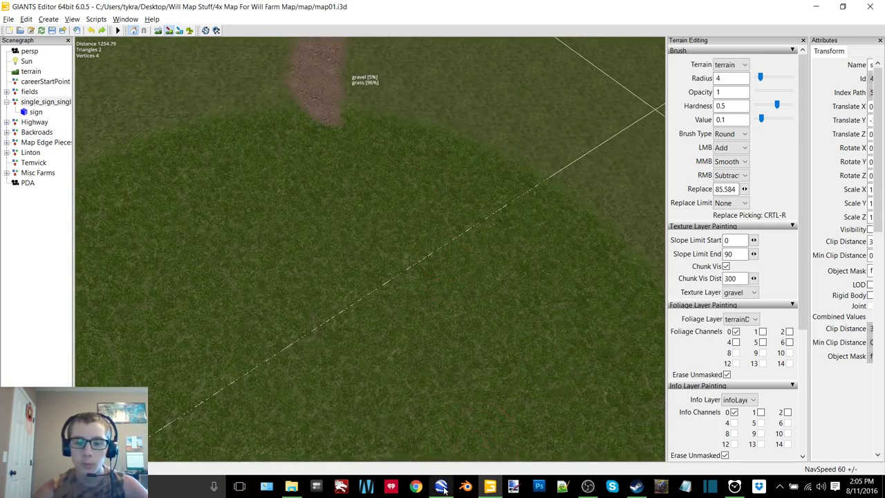
- Switch to Google Earth to examine where the farm track enters the field beside the tree row, then return to GIANTS Editor
mouse_move(441, 486)
left_click(450, 431)
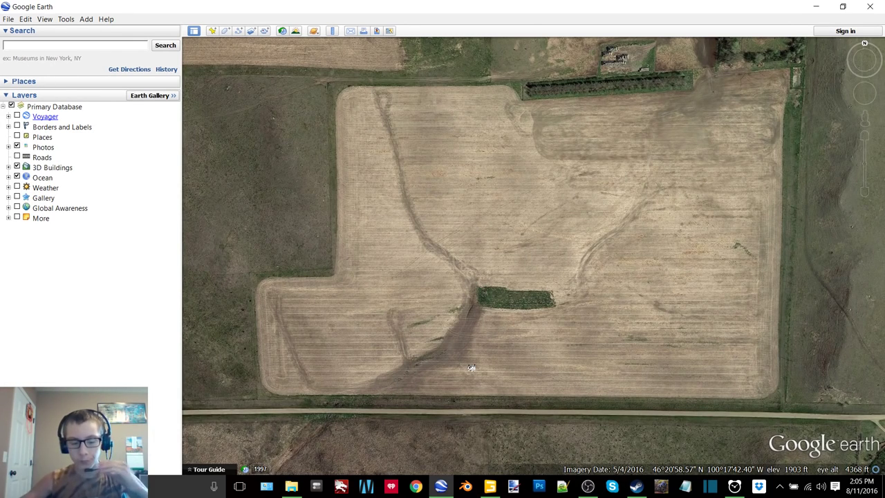
mouse_move(601, 156)
middle_mouse_down()
mouse_move(538, 224)
mouse_move(672, 141)
middle_mouse_up()
left_click_drag(673, 141, 531, 324)
scroll(523, 325, "up", 3)
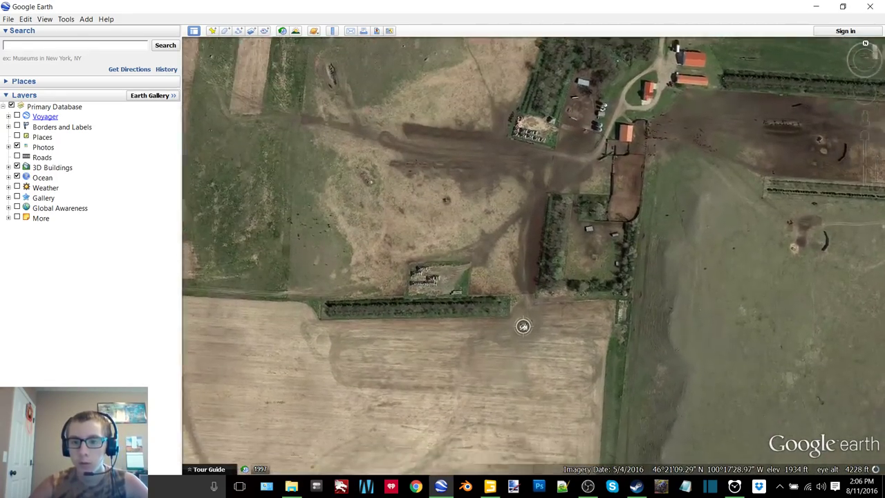
scroll(524, 326, "up", 2)
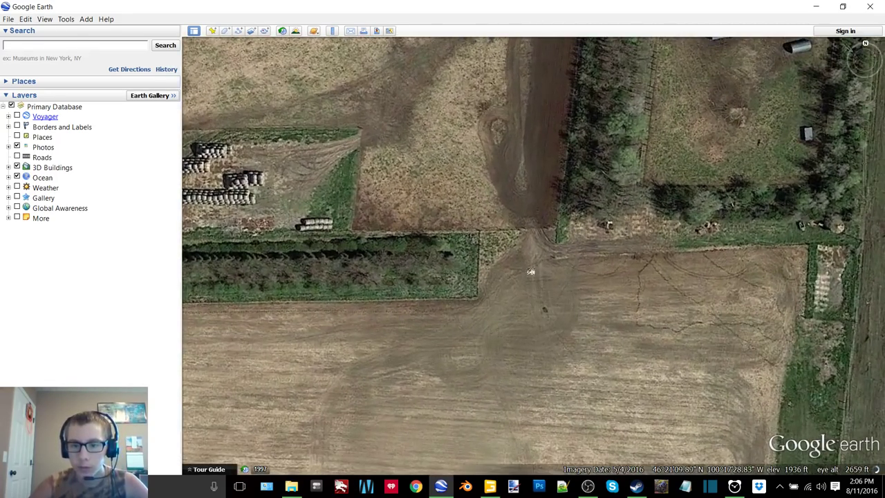
left_click(489, 486)
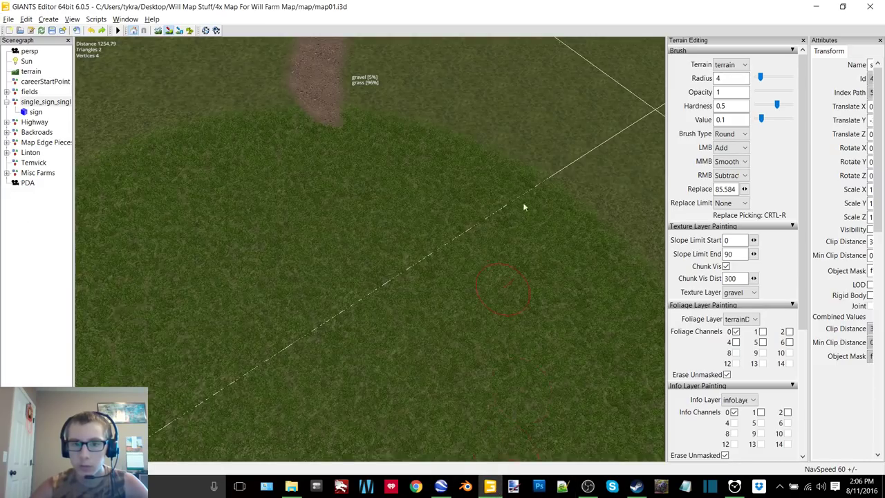
- Select the grass texture layer and paint over the last stretch of the gravel track leading toward the field
middle_click_drag(451, 294, 450, 267, "alt")
scroll(477, 249, "up", 4)
left_click_drag(493, 238, 439, 242, "alt")
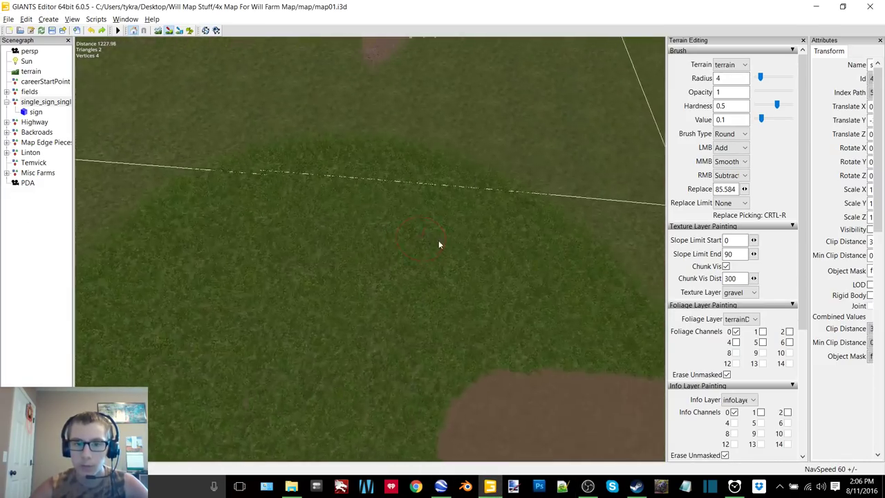
mouse_move(439, 242)
middle_mouse_down("alt")
mouse_move(430, 246)
mouse_move(427, 182)
mouse_move(395, 233)
mouse_move(433, 211)
mouse_move(424, 234)
middle_mouse_up("alt")
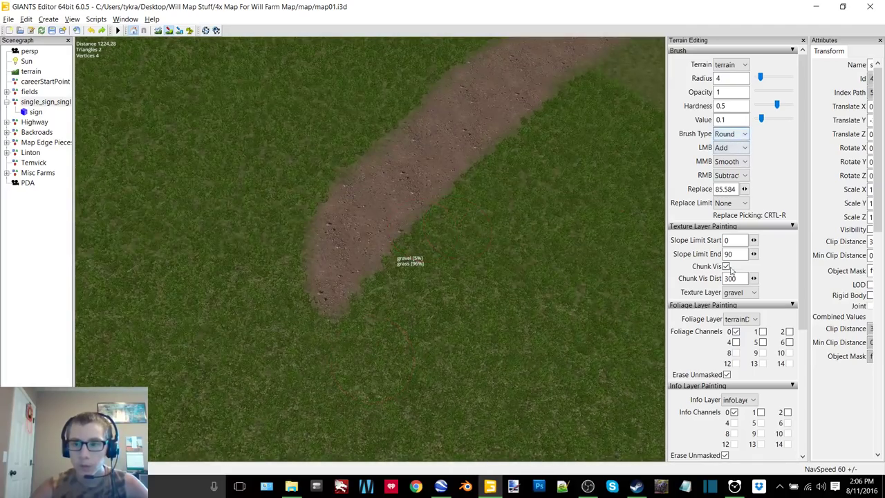
left_click(740, 292)
left_click(735, 317)
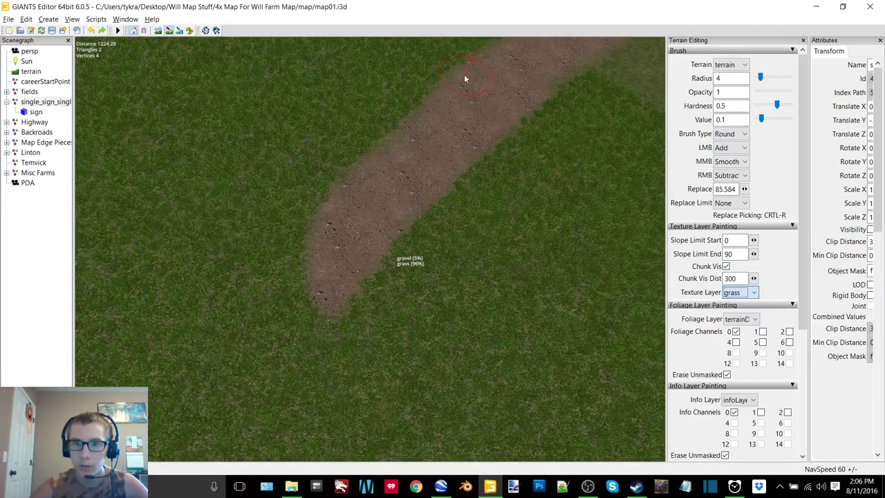
left_click_drag(465, 78, 500, 102)
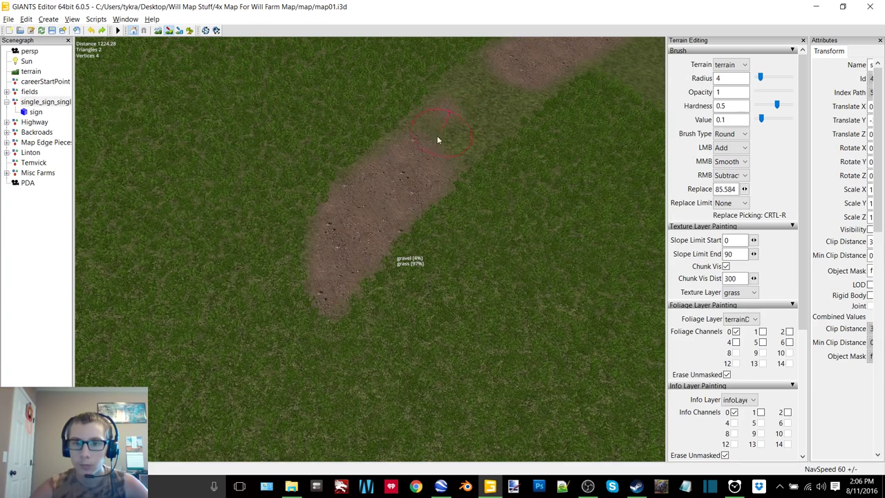
left_click_drag(437, 140, 421, 146)
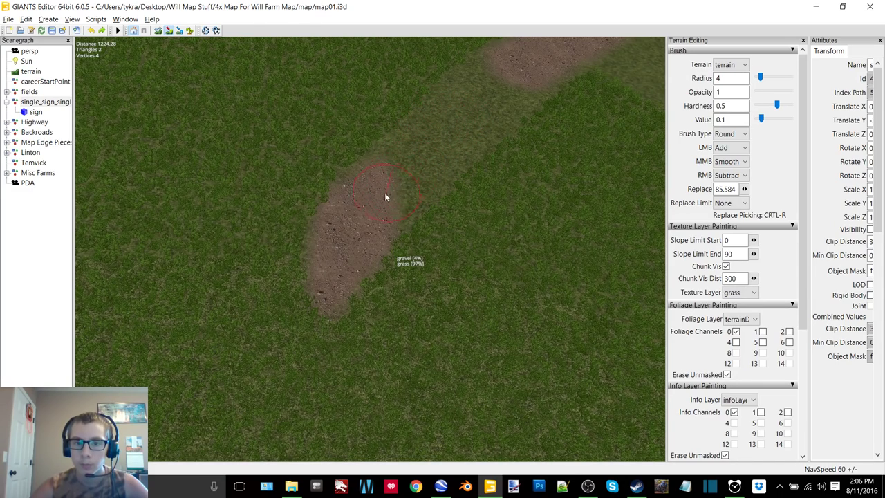
left_click_drag(385, 198, 359, 205)
left_click_drag(360, 169, 332, 242)
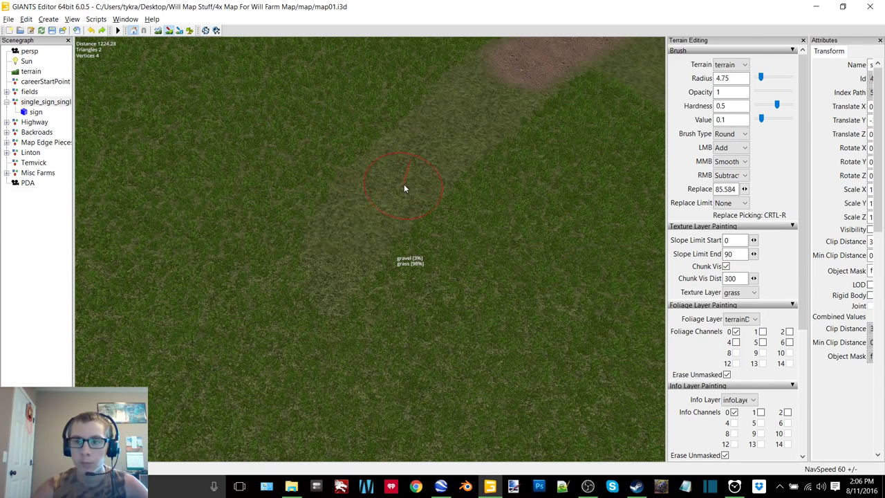
- Select the grass foliage layer and, with a brush radius of 5, paint grass over the erased stretch of track
left_click(726, 318)
scroll(737, 374, "up", 3)
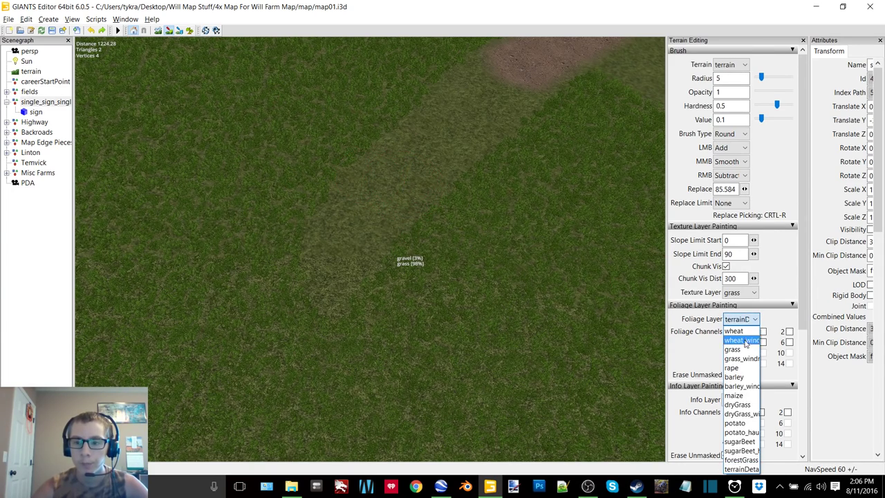
left_click(734, 337)
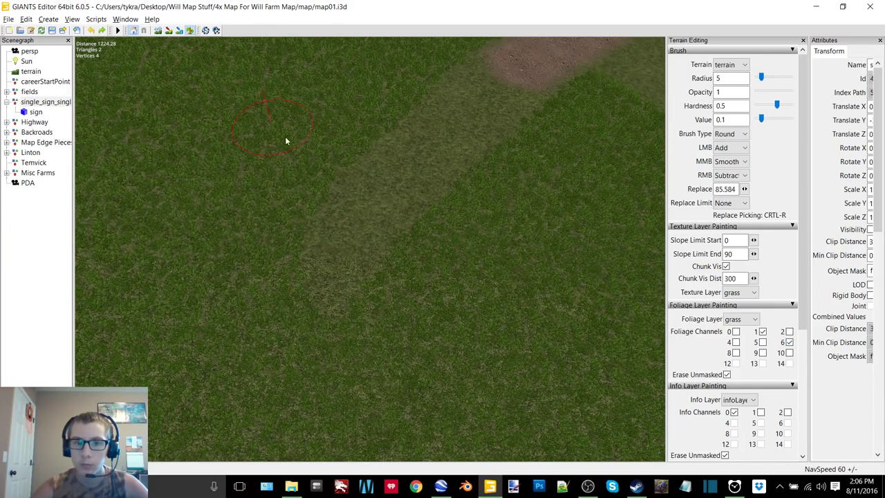
mouse_move(311, 238)
left_mouse_down()
mouse_move(374, 208)
mouse_move(412, 218)
mouse_move(426, 111)
left_mouse_up()
key("ctrl+z")
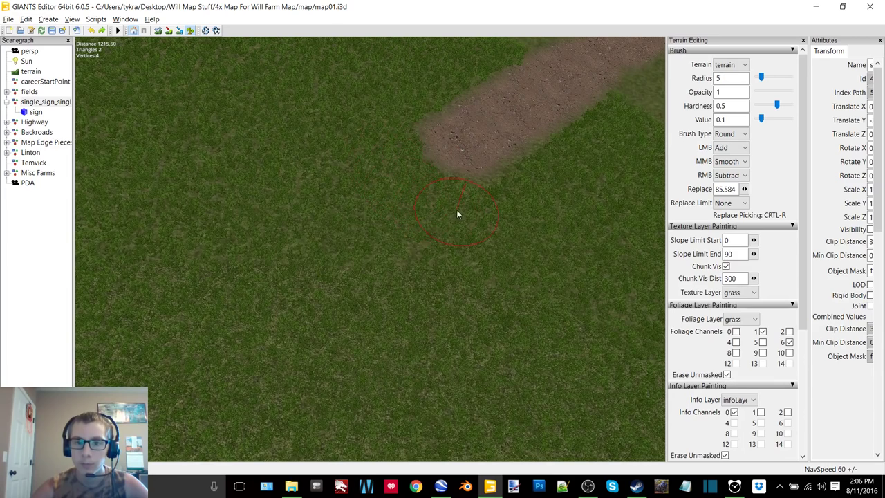
- Select the gravel texture layer and, with a brush radius of 4, paint a track outward from the field's corner
left_click(739, 294)
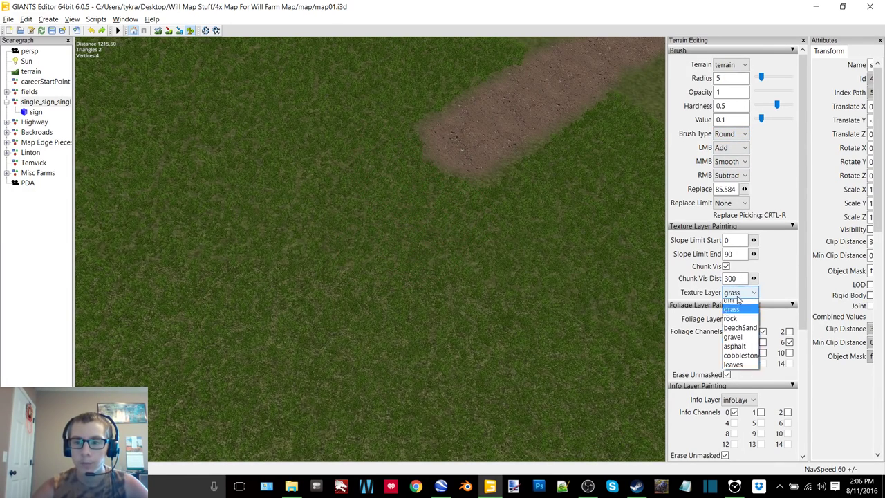
left_click(735, 343)
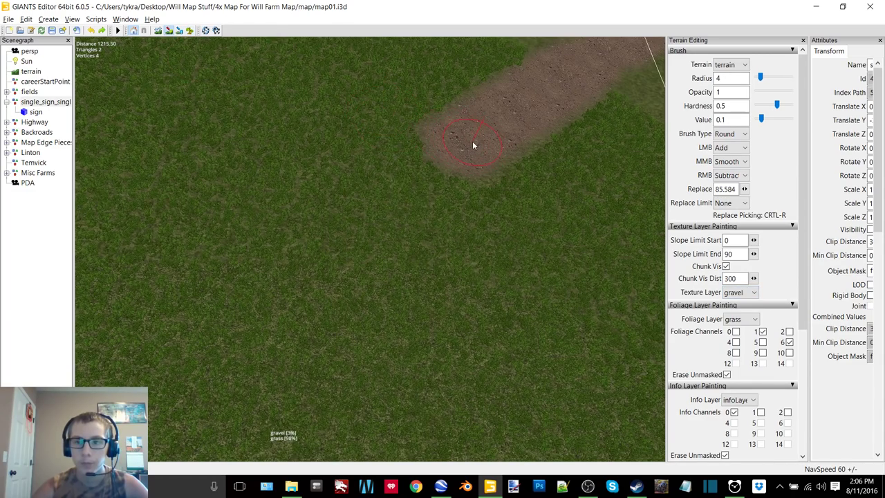
scroll(473, 144, "down", 6)
middle_click_drag(440, 143, 443, 76, "alt")
middle_click_drag(439, 201, 439, 127, "alt")
right_click_drag(395, 160, 437, 130, "alt")
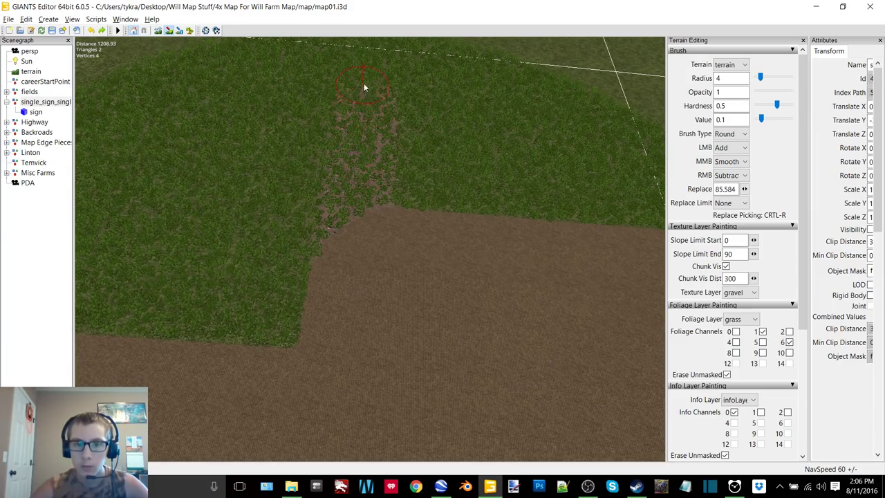
- Extend the gravel texture from the field's corner across the grass to the end of the existing track
mouse_move(363, 83)
right_mouse_down()
mouse_move(375, 129)
mouse_move(368, 156)
mouse_move(384, 136)
mouse_move(385, 112)
mouse_move(383, 125)
right_mouse_up()
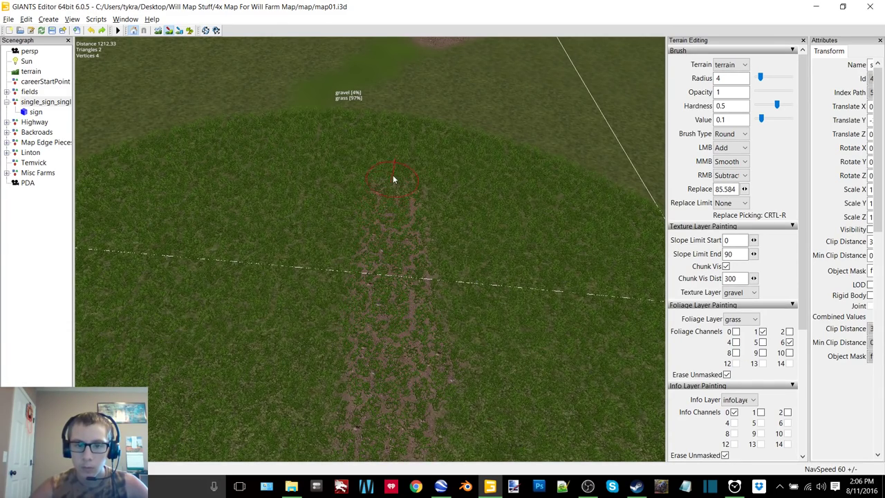
mouse_move(383, 181)
right_mouse_down()
mouse_move(392, 208)
mouse_move(360, 325)
right_mouse_up()
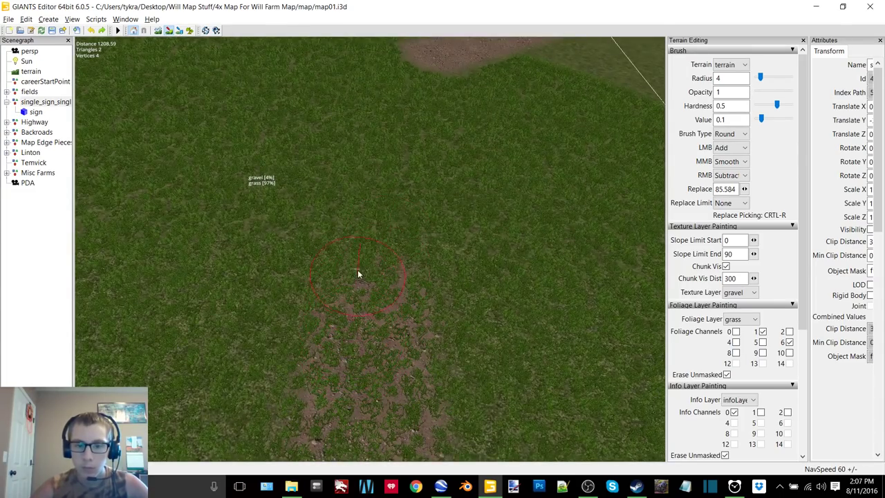
left_click_drag(363, 249, 379, 175)
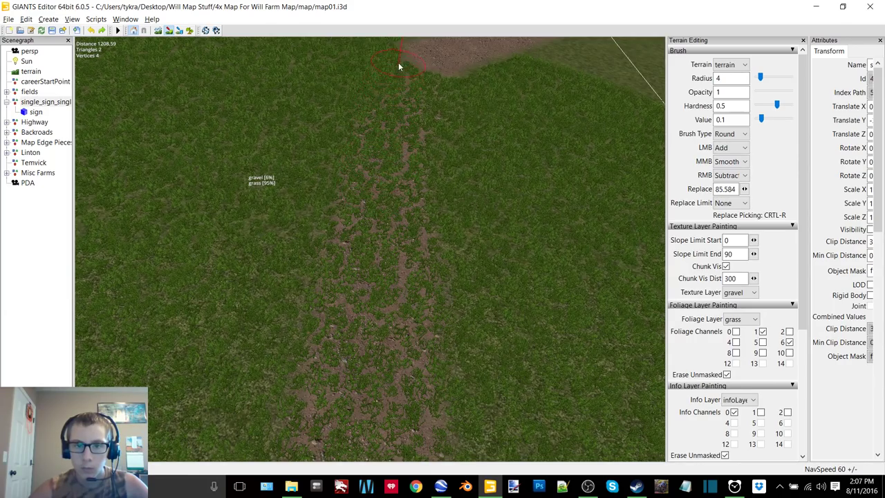
mouse_move(403, 54)
right_mouse_down()
mouse_move(387, 206)
mouse_move(415, 226)
mouse_move(539, 244)
mouse_move(462, 264)
mouse_move(546, 242)
mouse_move(505, 259)
right_mouse_up()
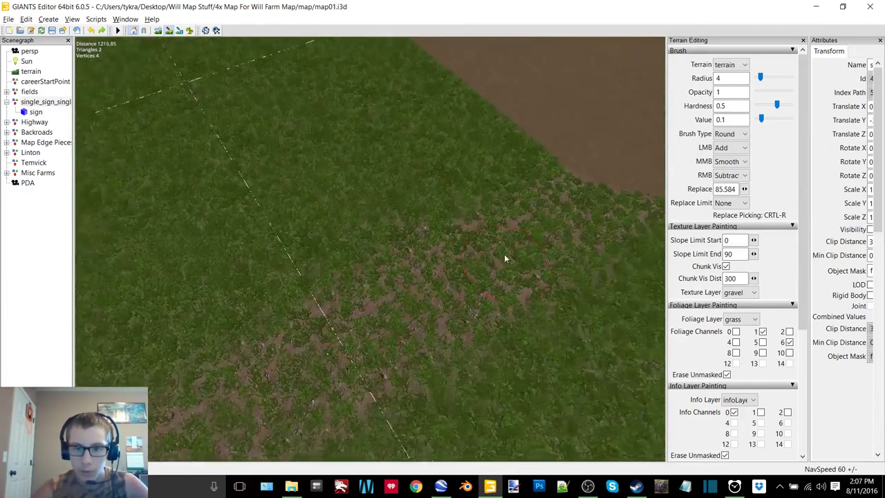
- Select the grass texture layer, set the brush radius to 5 and clear the grass foliage off the gravel at the field's corner
left_click(730, 295)
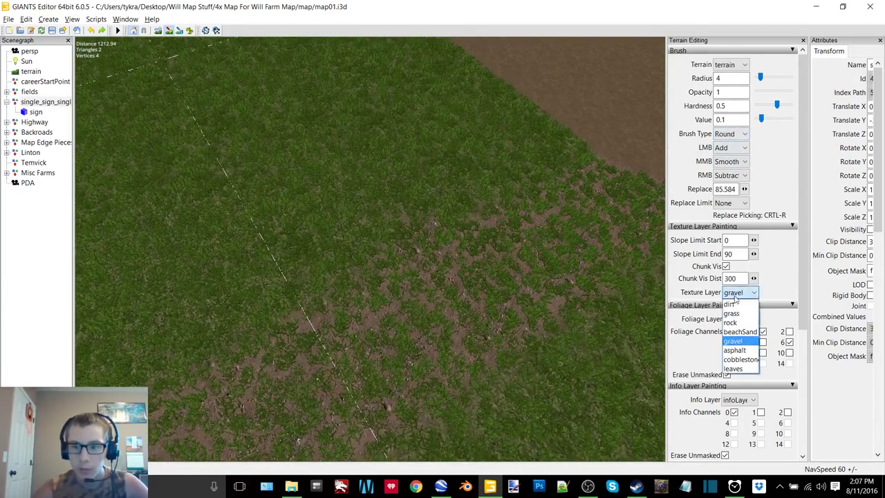
left_click(733, 311)
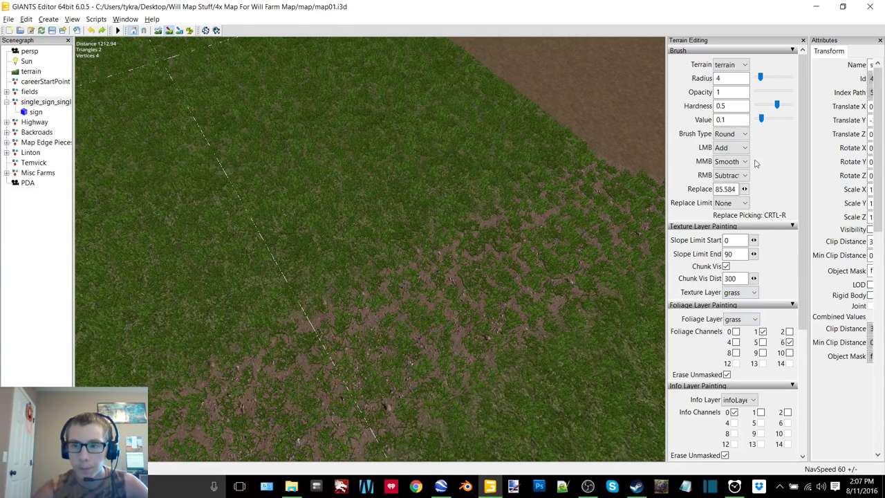
left_click(730, 80)
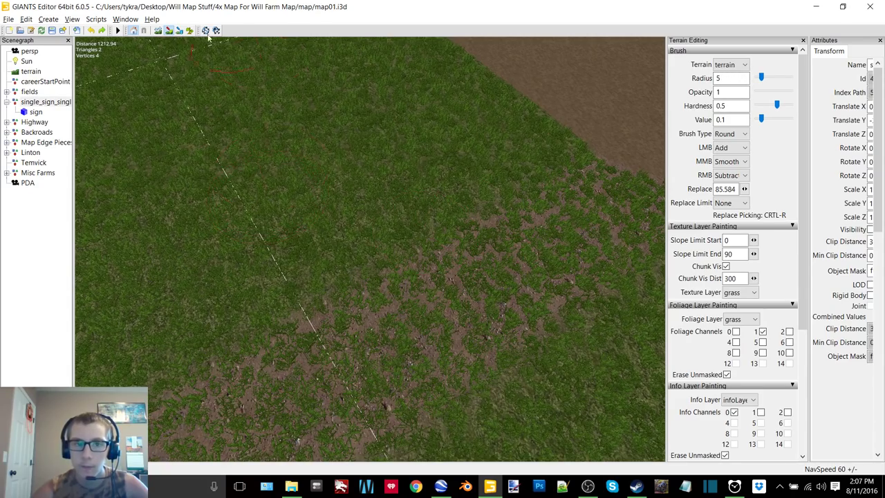
left_click(186, 33)
mouse_move(434, 282)
middle_mouse_down("alt")
mouse_move(437, 309)
mouse_move(437, 287)
middle_mouse_up("alt")
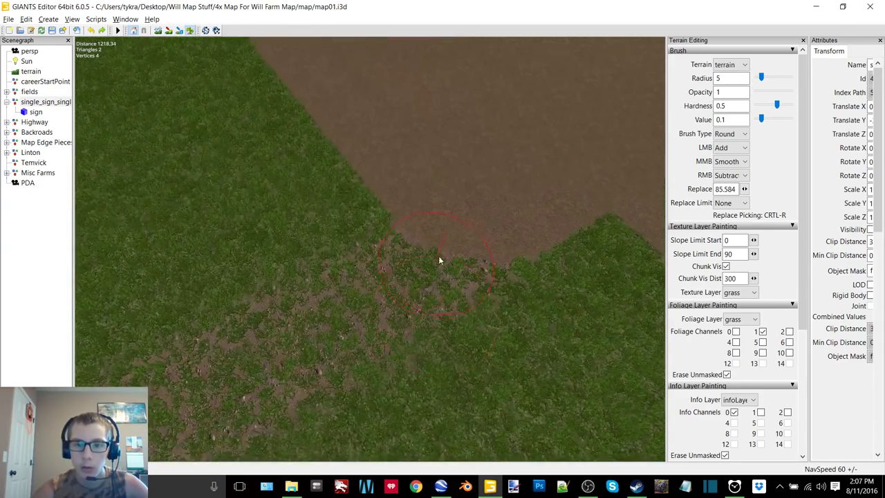
left_click_drag(475, 232, 361, 309)
left_click_drag(334, 323, 226, 372)
left_click_drag(419, 288, 362, 304, "alt")
middle_click_drag(361, 304, 337, 299, "alt")
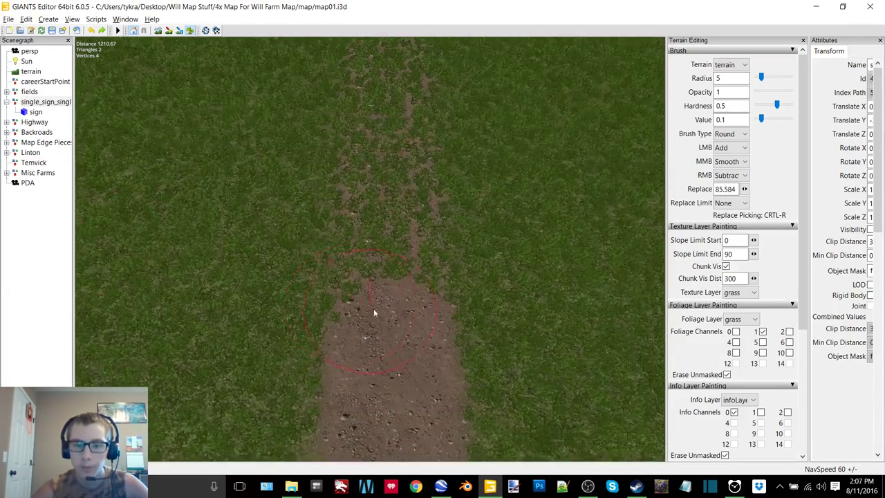
- Clear the grass foliage along the rest of the new gravel stretch until it joins the existing bare track
left_click_drag(388, 320, 391, 82)
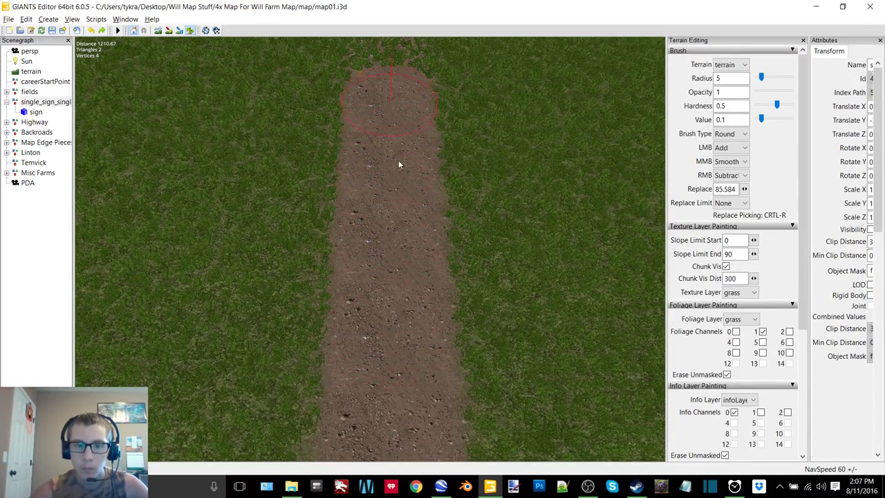
right_click_drag(399, 159, 388, 240)
left_click_drag(388, 239, 382, 242, "alt")
right_click_drag(383, 242, 402, 229, "alt")
middle_click_drag(402, 229, 410, 278, "alt")
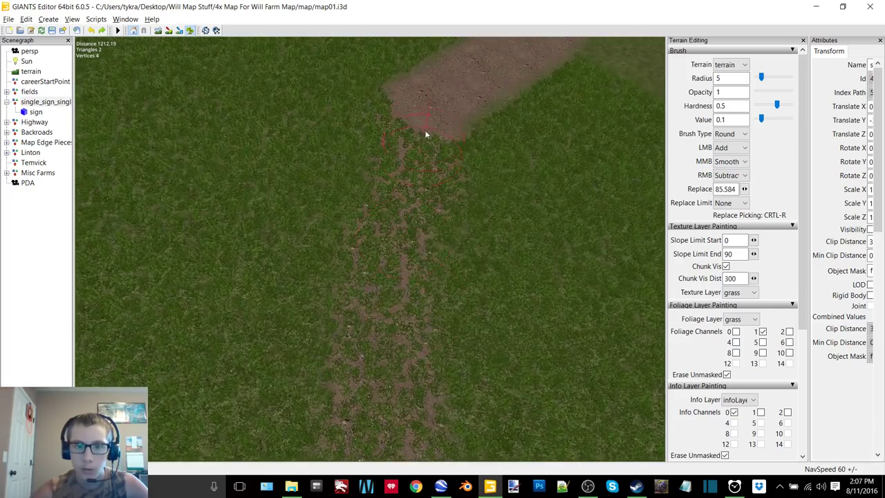
mouse_move(416, 104)
left_mouse_down()
mouse_move(393, 147)
mouse_move(400, 184)
mouse_move(422, 174)
mouse_move(422, 150)
mouse_move(380, 220)
mouse_move(387, 379)
left_mouse_up()
middle_click_drag(397, 344, 405, 298, "alt")
mouse_move(426, 183)
left_mouse_down()
mouse_move(415, 128)
mouse_move(428, 140)
mouse_move(426, 294)
mouse_move(438, 206)
left_mouse_up()
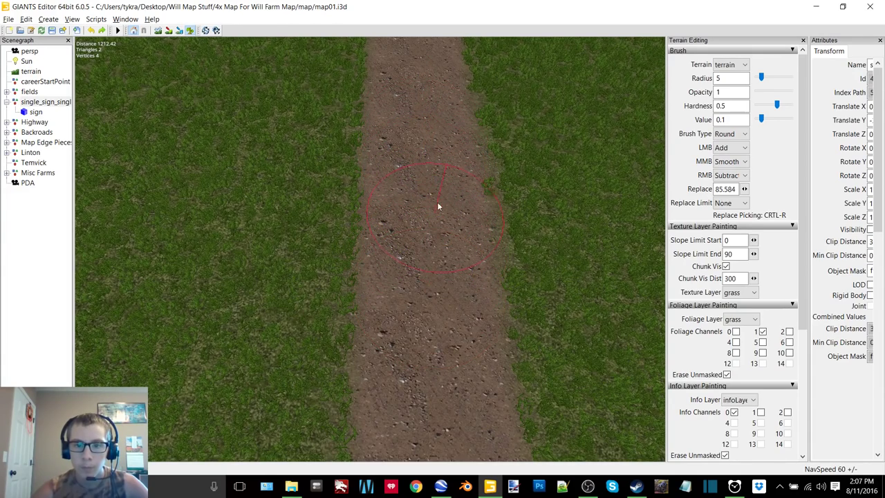
- Set the brush radius to 0.5, enable foliage channel 6 and paint a thin grass strip along the track's centre from the junction
double_click(720, 78)
type("0")
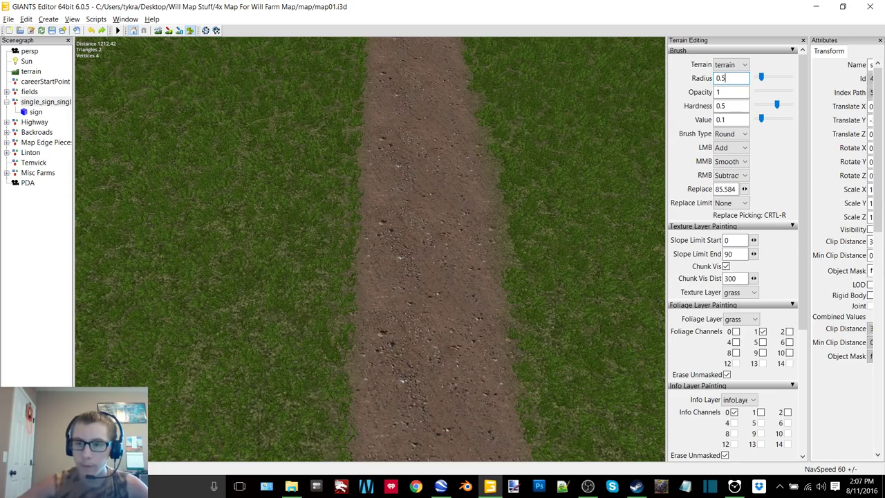
type(".5")
left_click(789, 342)
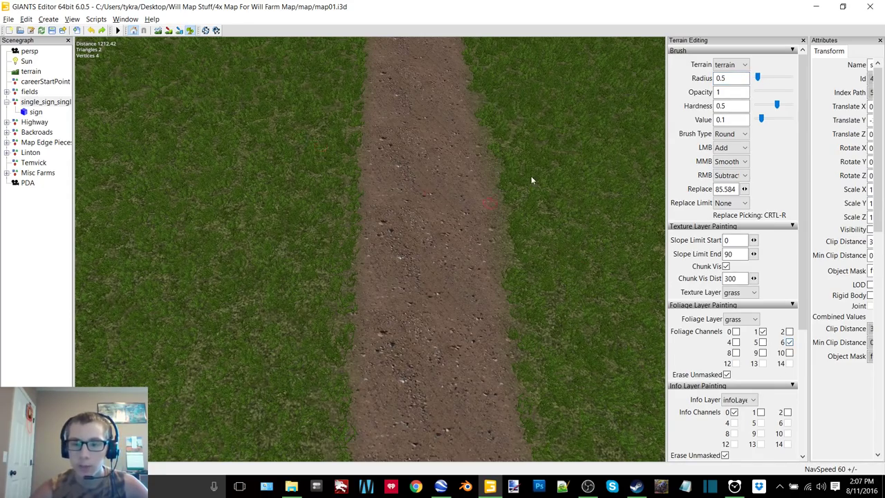
scroll(531, 181, "down", 5)
left_click_drag(531, 180, 435, 311, "alt")
middle_click_drag(435, 310, 427, 290, "alt")
scroll(426, 270, "up", 3)
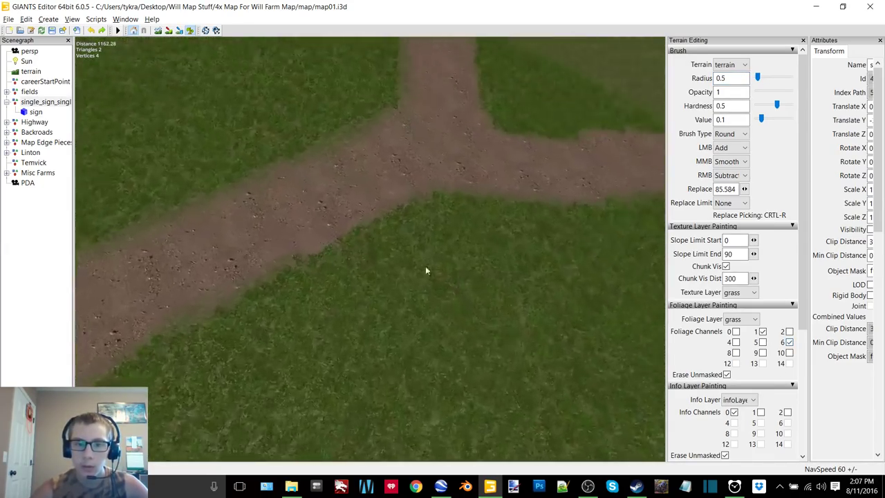
left_click_drag(426, 268, 399, 252, "alt")
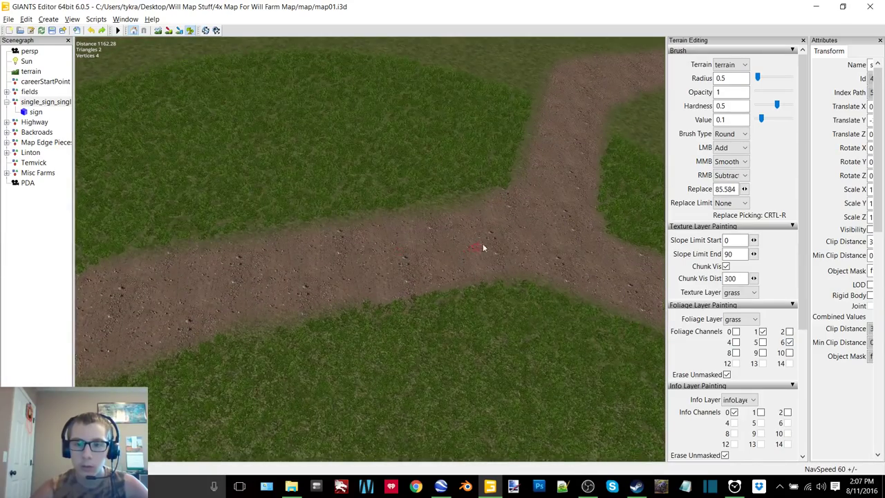
left_click_drag(503, 239, 446, 245)
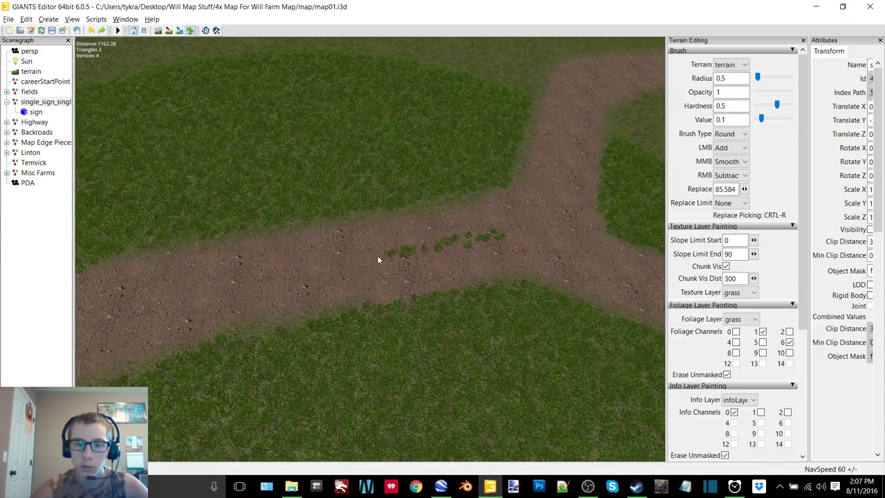
mouse_move(261, 284)
right_mouse_down()
mouse_move(419, 268)
mouse_move(432, 260)
mouse_move(424, 254)
right_mouse_up()
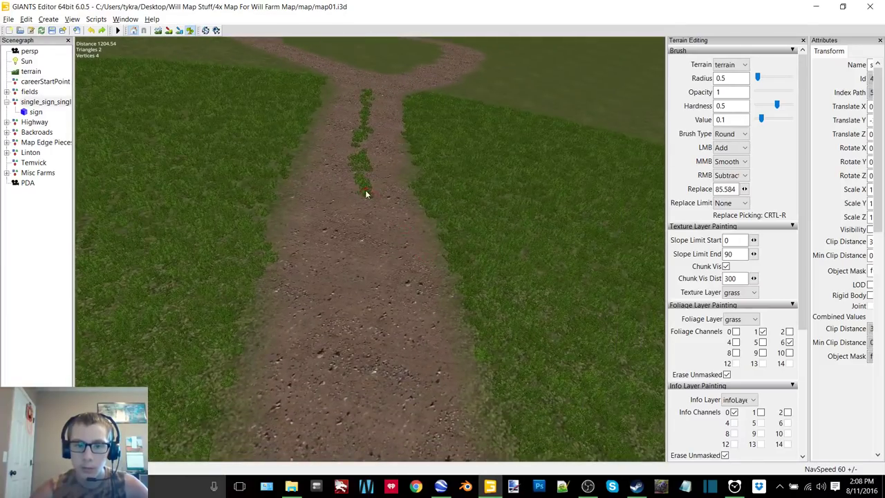
- Continue the thin centre strip of grass foliage along the track and around its bends
left_click_drag(353, 254, 345, 349)
mouse_move(352, 383)
right_mouse_down()
mouse_move(419, 273)
mouse_move(422, 206)
right_mouse_up()
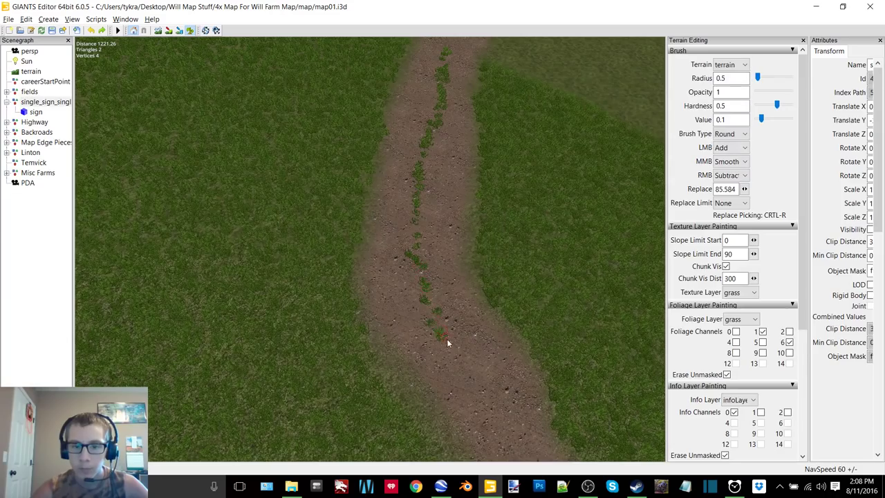
mouse_move(470, 368)
right_mouse_down()
mouse_move(417, 284)
mouse_move(415, 256)
mouse_move(354, 213)
right_mouse_up()
left_click_drag(358, 238, 342, 312)
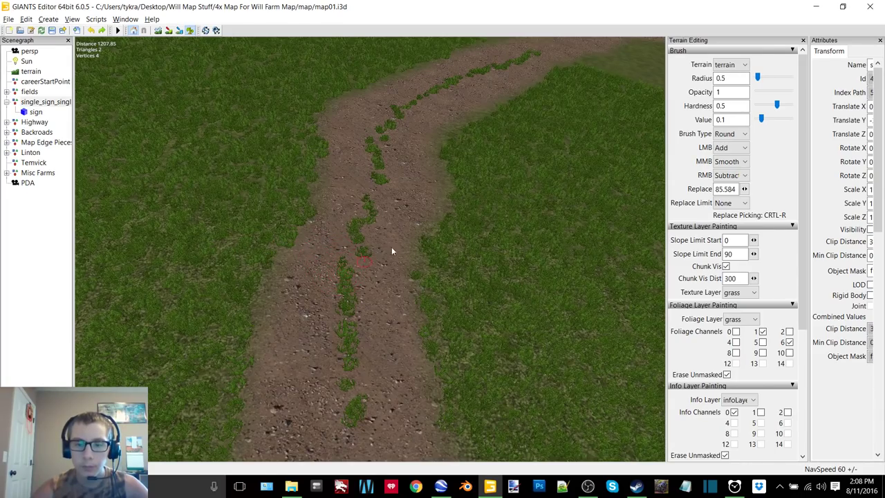
mouse_move(391, 248)
middle_mouse_down("alt")
mouse_move(403, 242)
mouse_move(411, 206)
mouse_move(397, 206)
middle_mouse_up("alt")
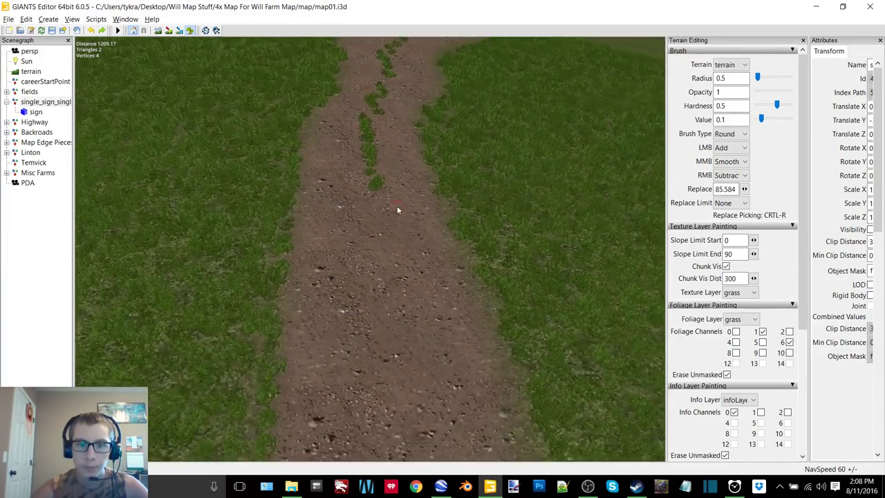
left_click_drag(397, 206, 390, 187, "alt")
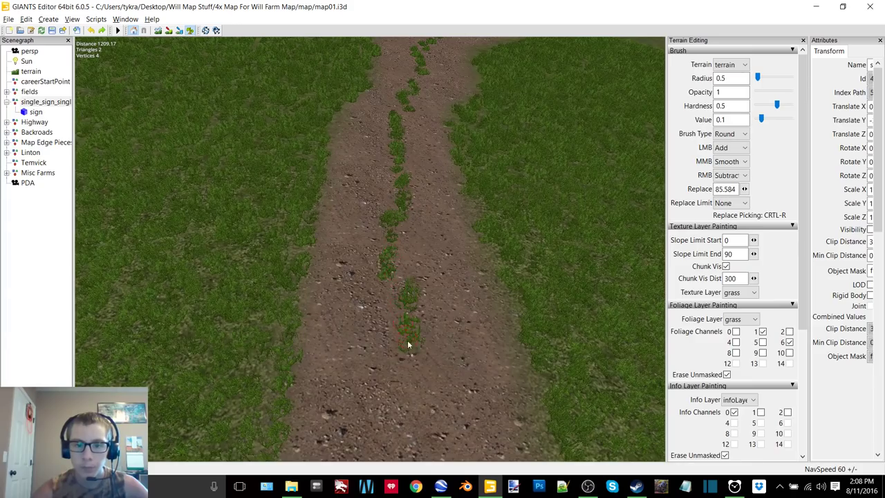
- Extend the centre grass strip down the straight stretch of track to the field's corner
scroll(411, 380, "down", 3)
middle_click_drag(406, 323, 406, 299, "alt")
scroll(406, 300, "up", 2)
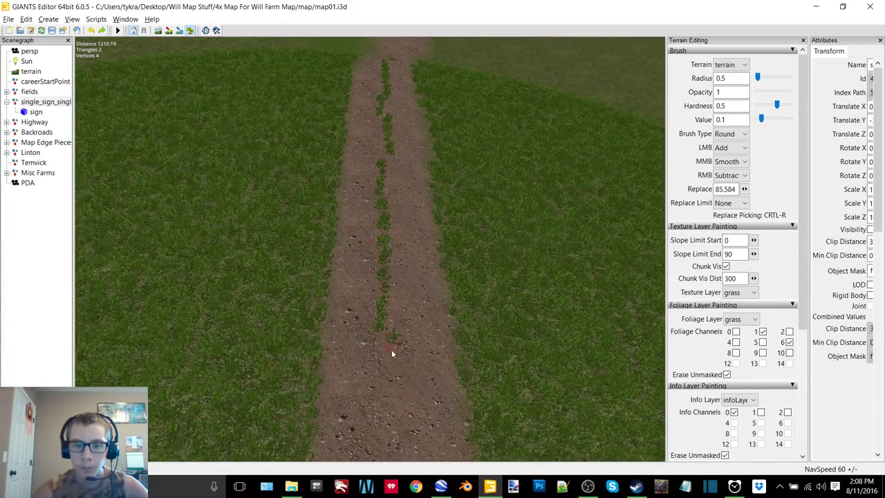
scroll(408, 283, "down", 3)
middle_click_drag(412, 275, 419, 220, "alt")
scroll(419, 220, "up", 2)
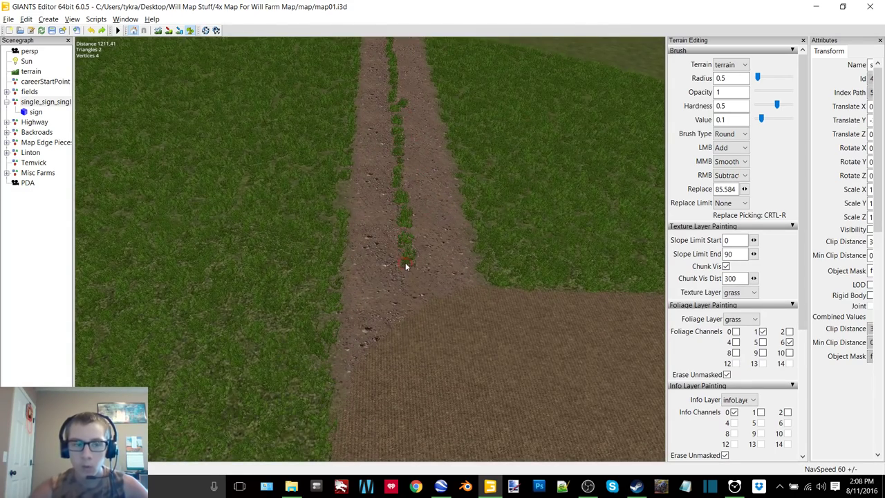
- Close terrain editing, expand the fields group, select field14, raise it and move it across the map toward the new field
double_click(45, 102)
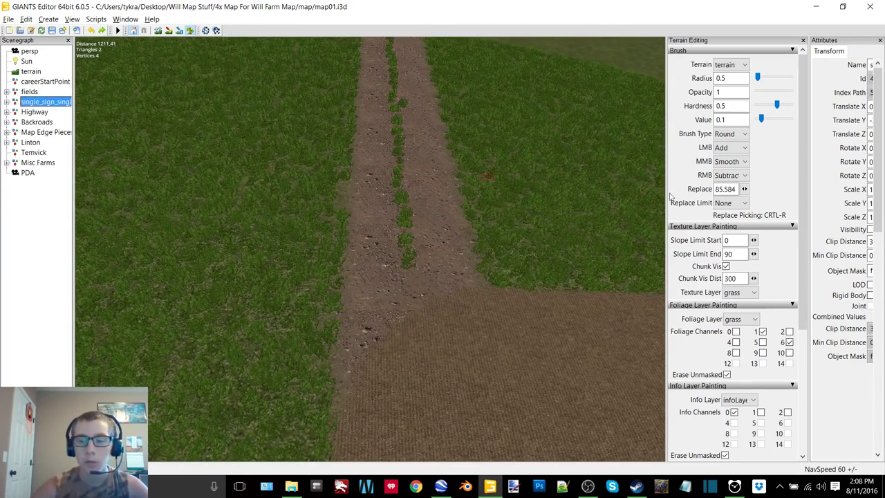
left_click(803, 40)
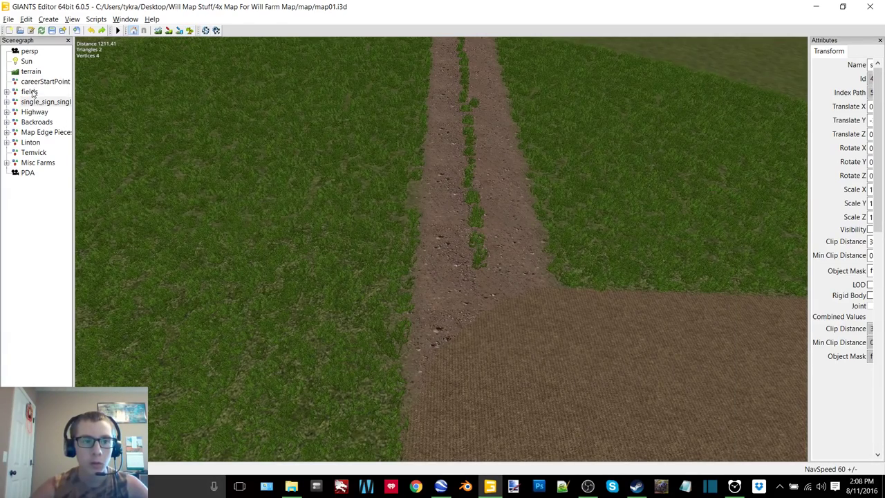
double_click(30, 92)
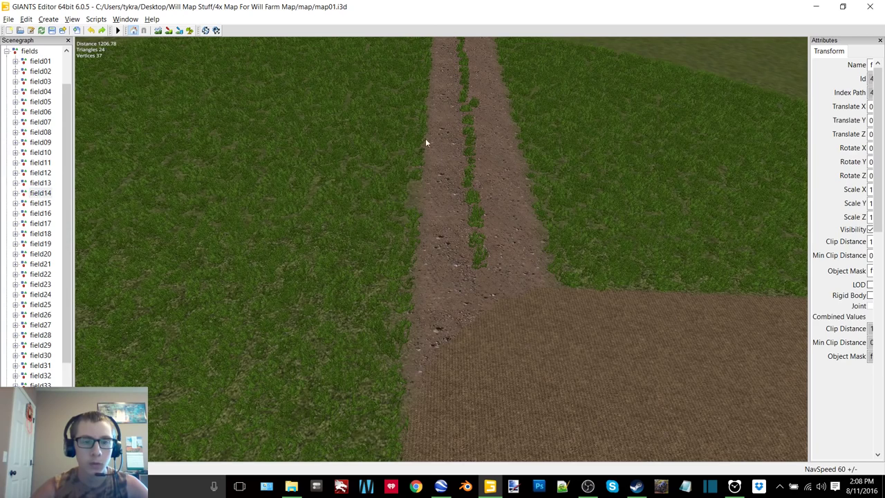
scroll(425, 138, "down", 5)
left_click_drag(425, 139, 499, 175, "alt")
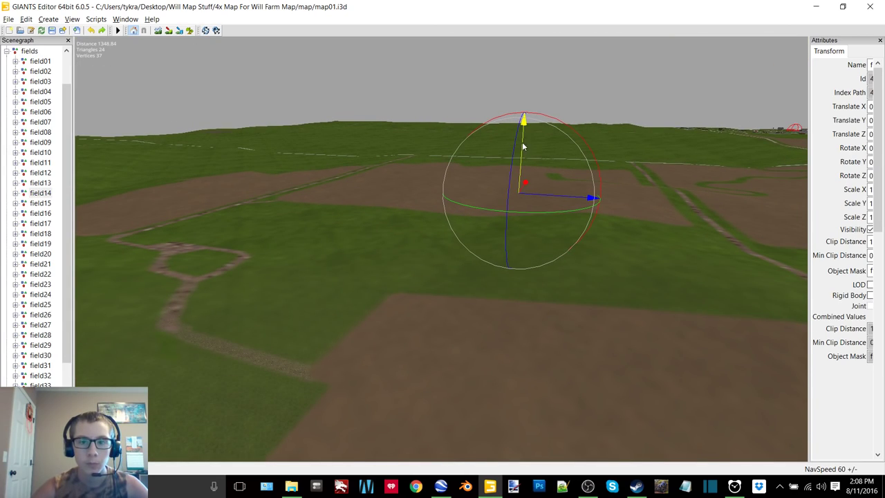
left_click_drag(523, 147, 523, 129)
middle_click_drag(338, 193, 553, 182, "alt")
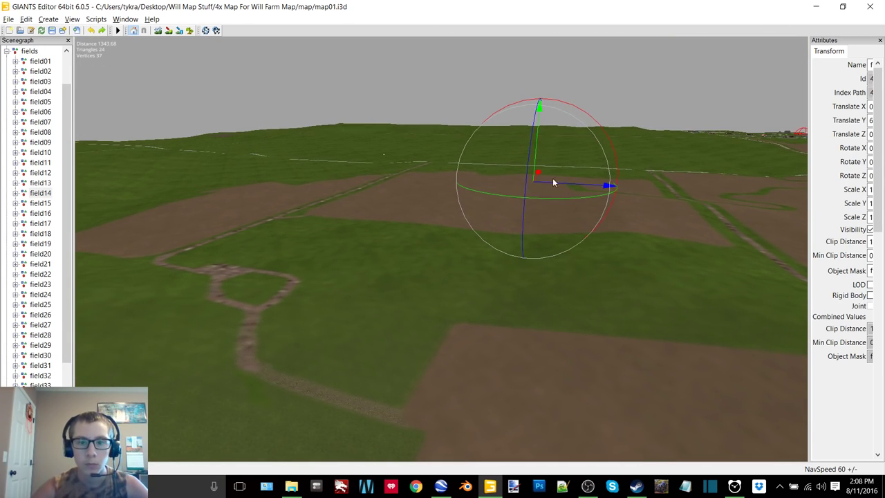
left_click_drag(539, 175, 819, 308)
left_click_drag(534, 284, 601, 297, "alt")
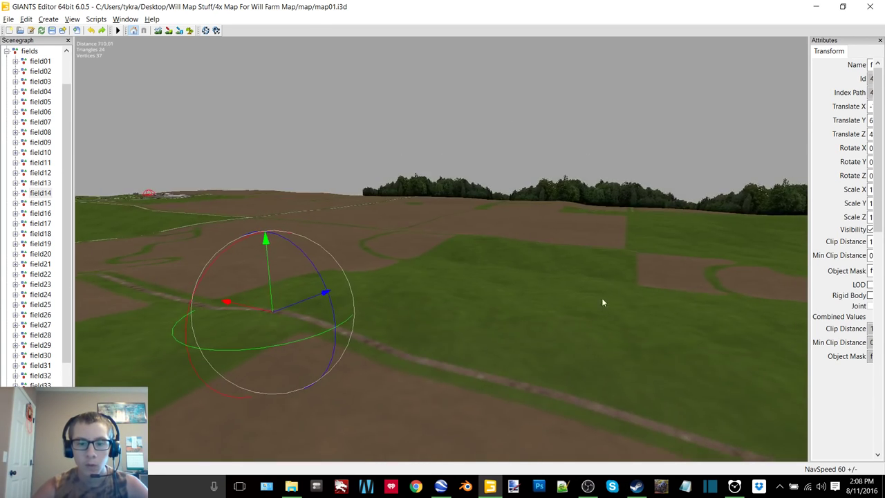
- Move field14 to the gravel track at the new field's corner and lower its purchase marker to ground level
middle_click_drag(601, 297, 694, 173, "alt")
middle_click_drag(373, 287, 484, 241, "alt")
left_click_drag(484, 241, 390, 282, "alt")
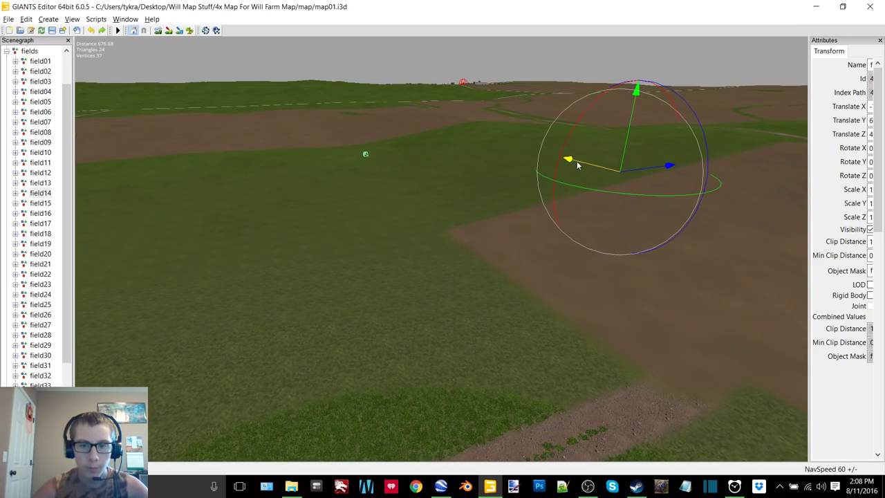
left_click_drag(577, 164, 677, 208)
right_click_drag(454, 283, 566, 253)
middle_click_drag(567, 252, 583, 236, "alt")
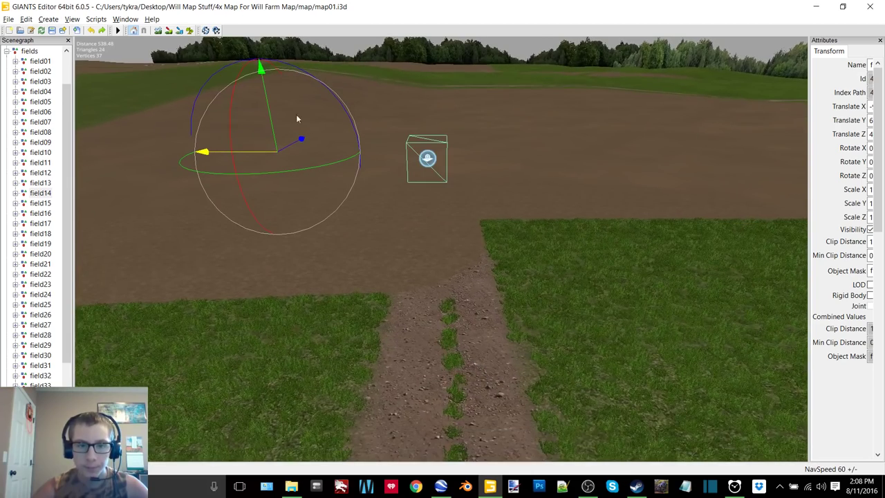
left_click_drag(266, 96, 266, 104)
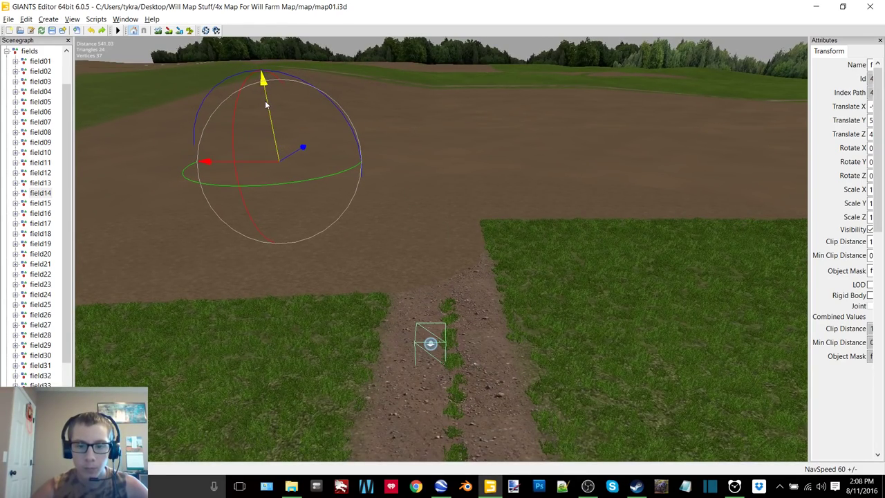
left_click(305, 158)
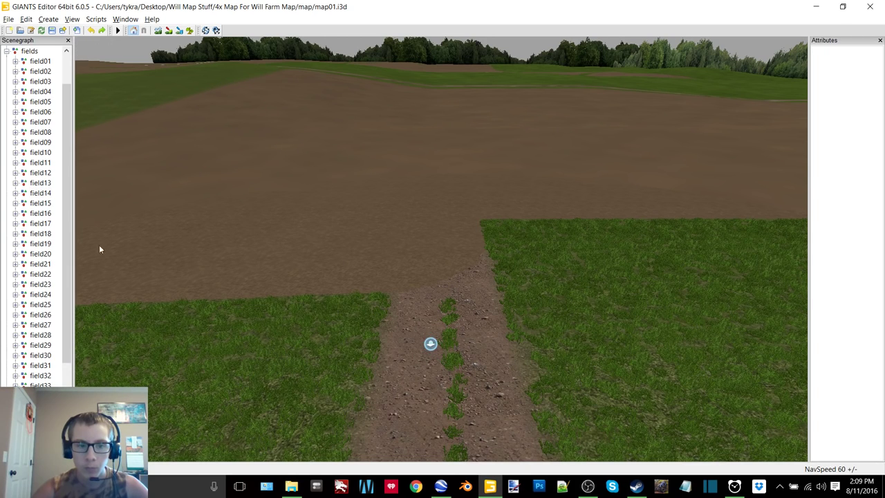
- Reselect field14 and shift it so its purchase marker sits centred on the track where it meets the field
left_click(43, 194)
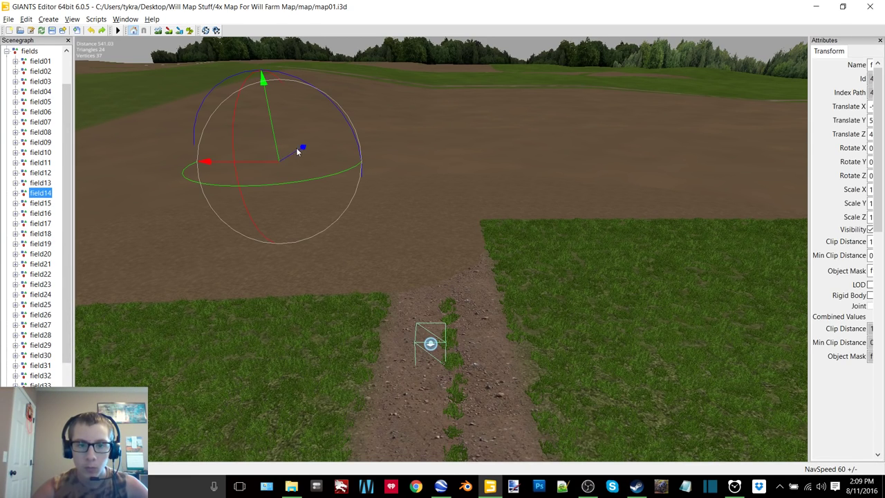
left_click_drag(304, 150, 309, 150)
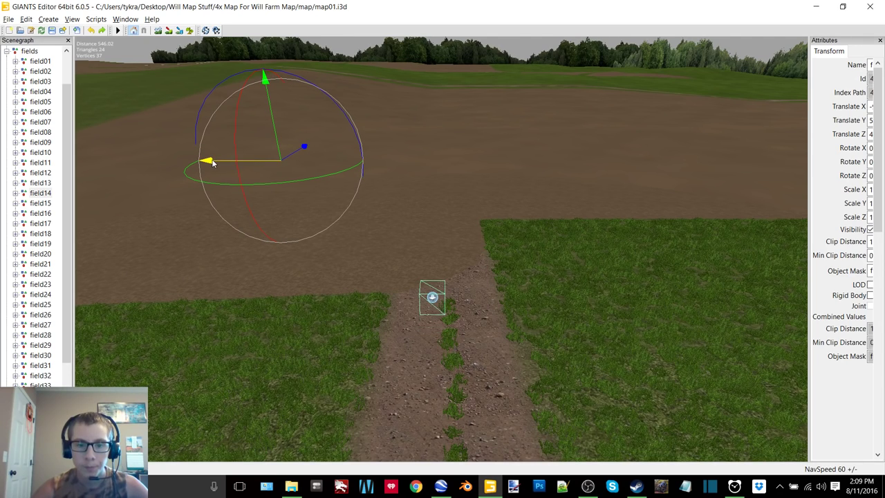
left_click_drag(213, 163, 213, 162)
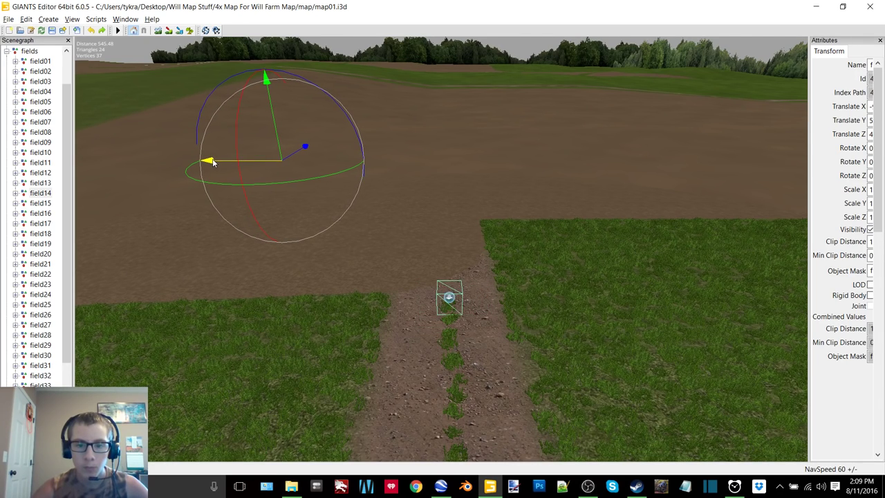
- Expand field14, select its fieldMapIndicator and place it in the middle of the new field
left_click(42, 193)
double_click(45, 195)
left_click(46, 225)
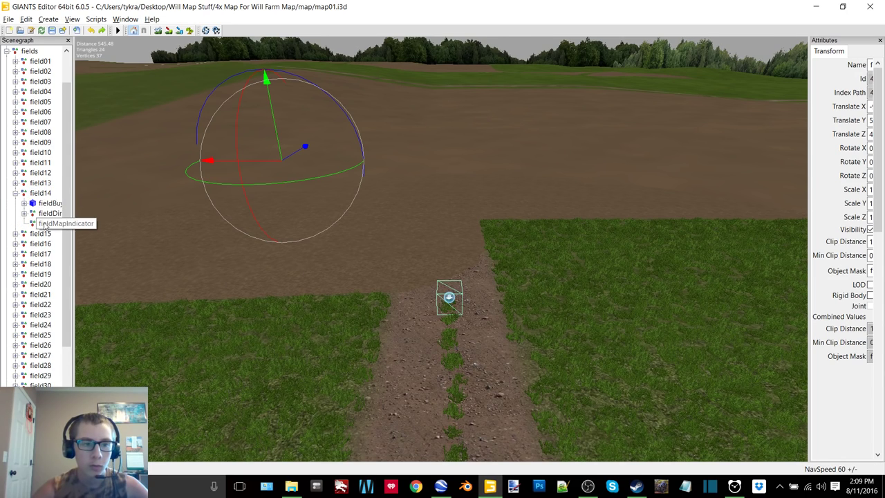
scroll(360, 235, "down", 5)
middle_click_drag(415, 221, 327, 321, "alt")
left_click_drag(327, 321, 449, 223, "alt")
scroll(492, 237, "down", 3)
scroll(518, 222, "down", 1)
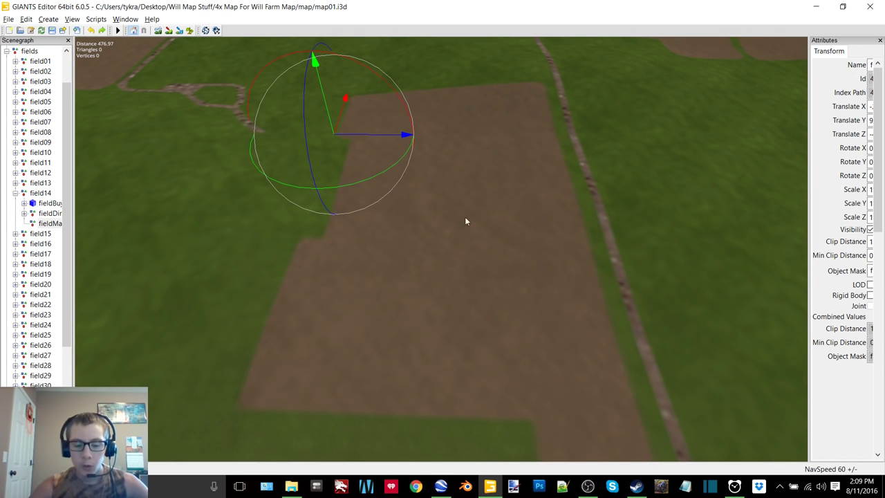
key("ctrl+b")
left_click(467, 223)
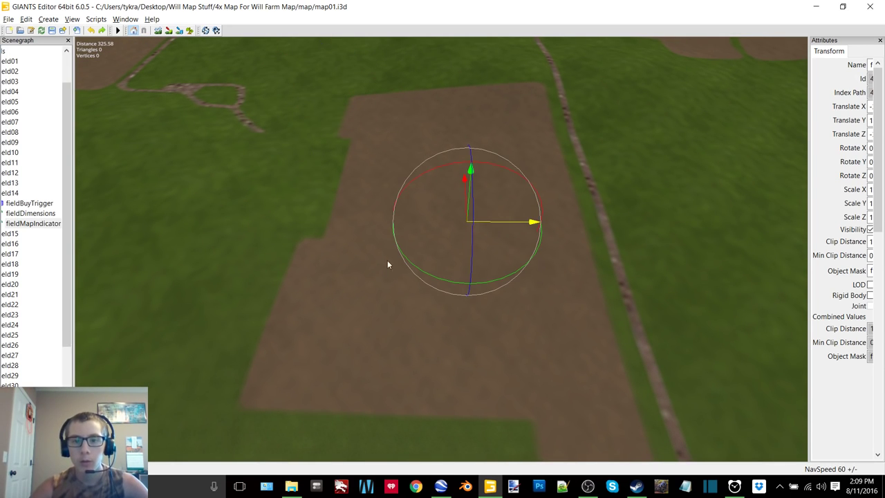
- Try to lower field14's fieldMapIndicator toward the ground along its vertical axis
scroll(387, 260, "up", 5)
left_click_drag(510, 202, 583, 124, "alt")
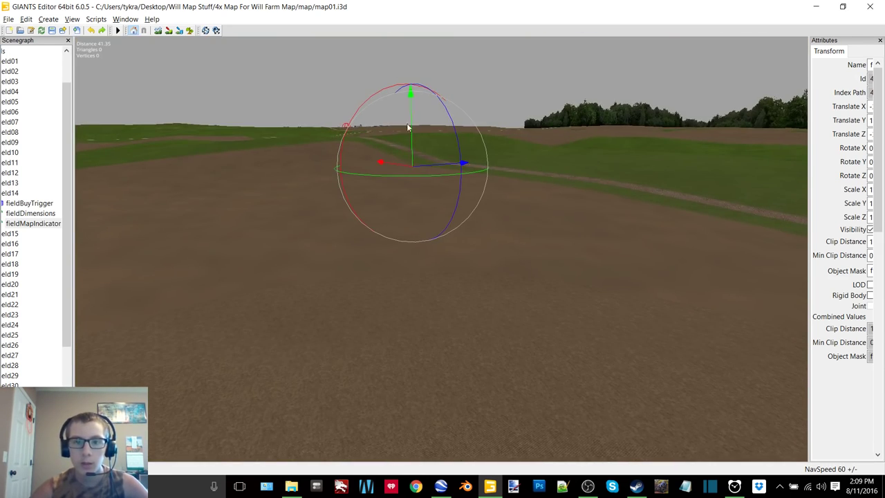
left_click(411, 127)
scroll(387, 237, "up", 3)
scroll(387, 237, "down", 2)
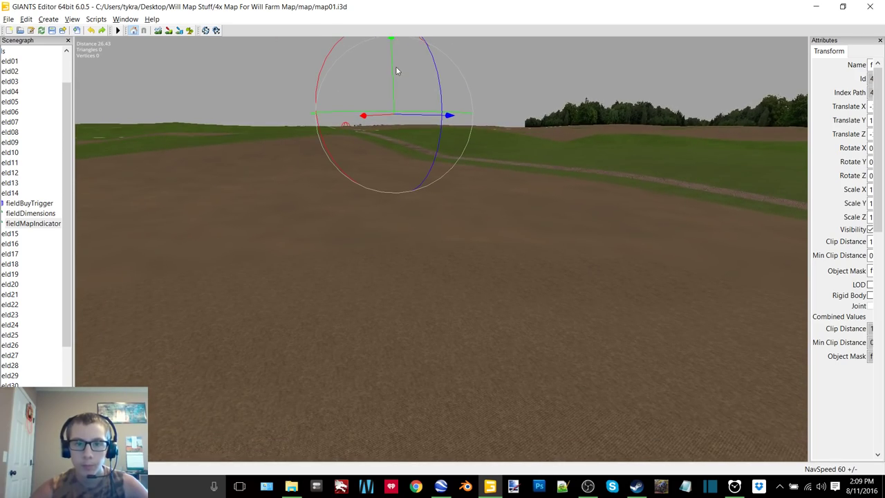
left_click_drag(396, 67, 361, 282)
middle_click_drag(388, 225, 392, 214, "alt")
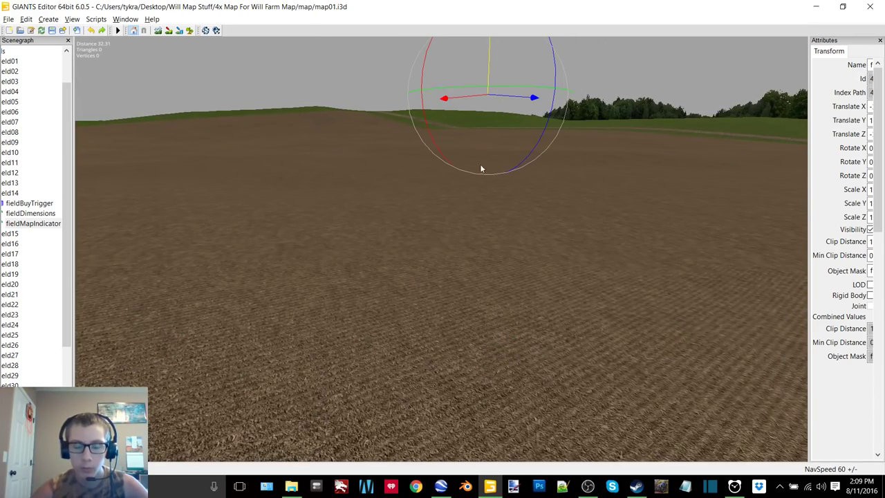
- Place the fieldMapIndicator on the soil surface in the field, reselect it to check its position, and collapse field14
right_click_drag(482, 168, 441, 244)
left_click(442, 239)
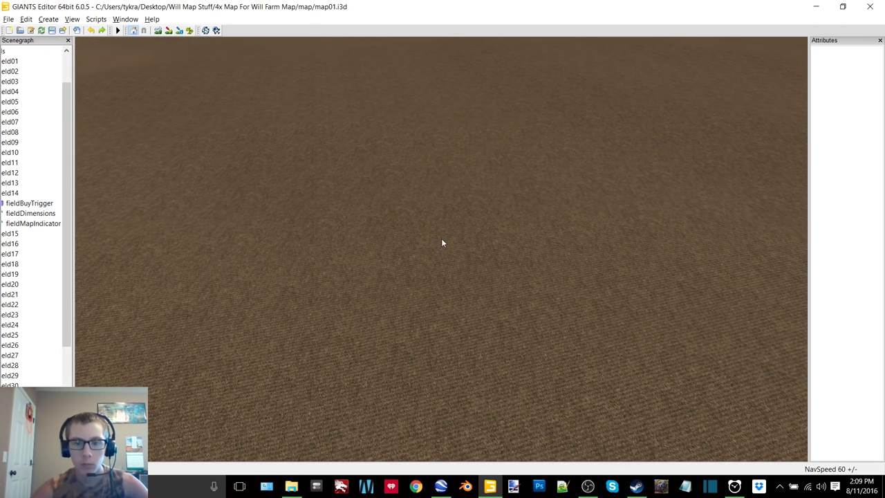
left_click(48, 224)
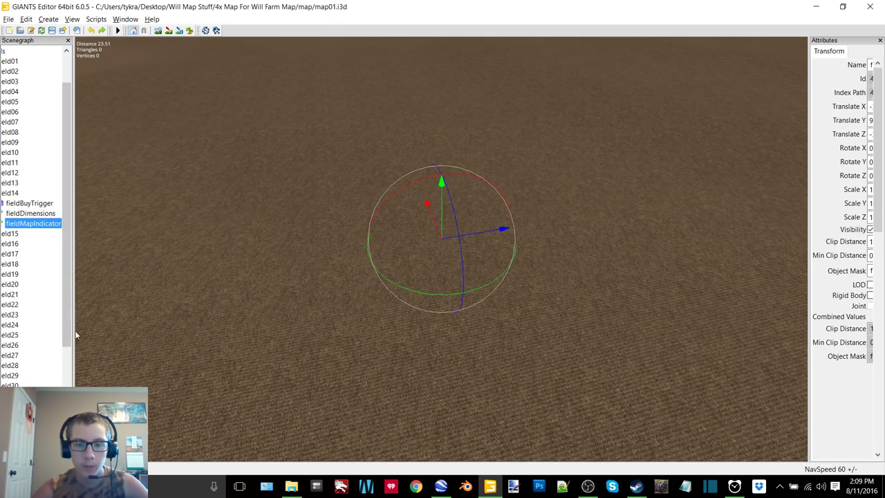
left_click(2, 193)
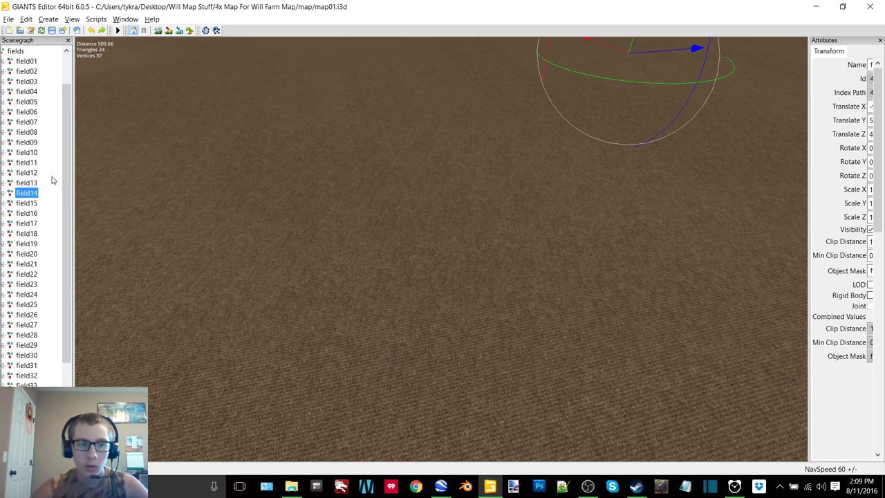
left_click(462, 174)
scroll(462, 174, "down", 10)
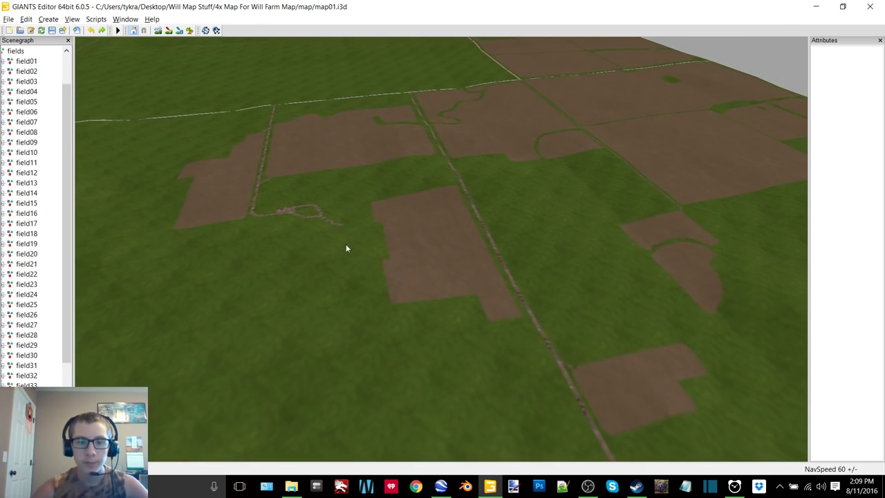
scroll(346, 245, "up", 10)
right_click_drag(301, 289, 360, 235)
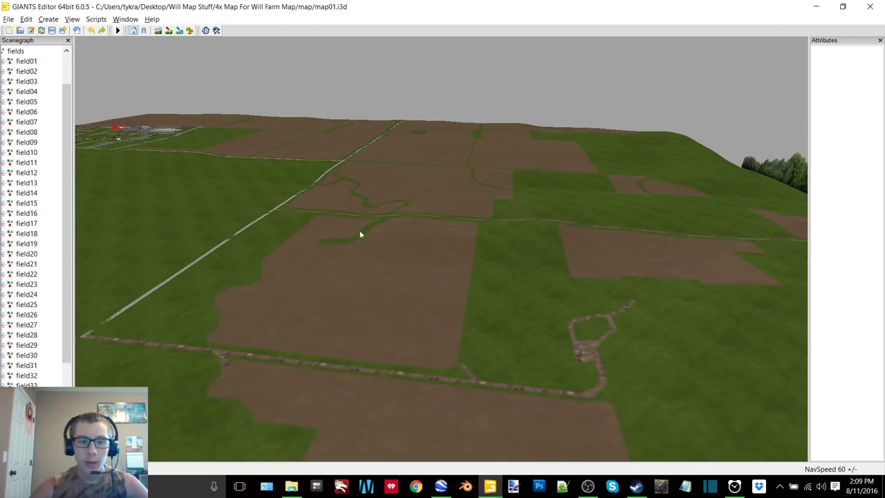
right_click_drag(291, 253, 348, 236)
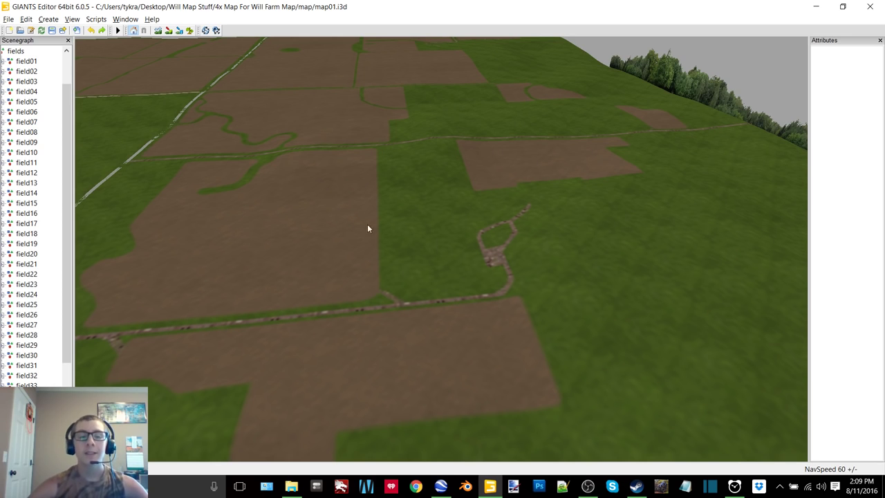
- Close the map editor, saving the changes to map01.i3d, and close Google Earth
left_click(870, 7)
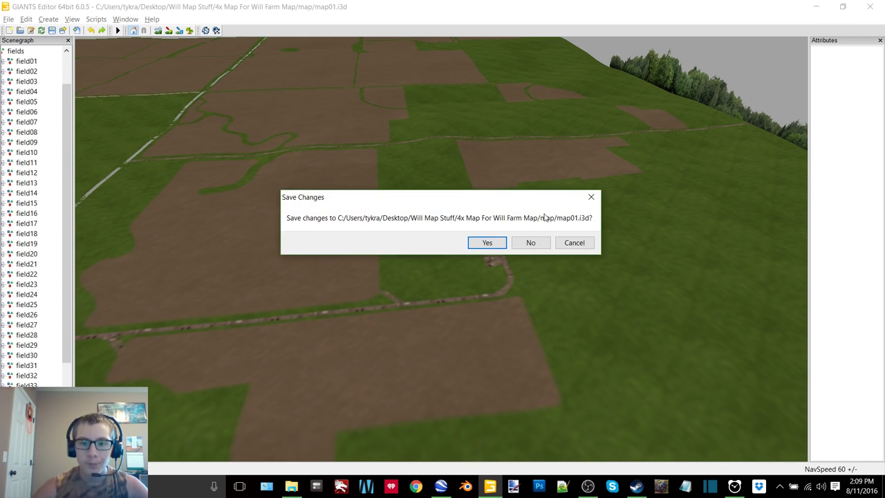
left_click(494, 244)
left_click(588, 487)
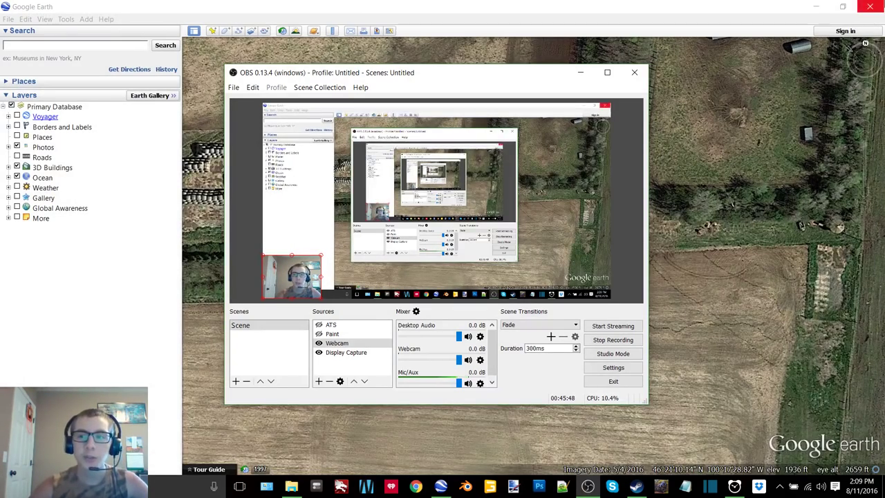
left_click(871, 6)
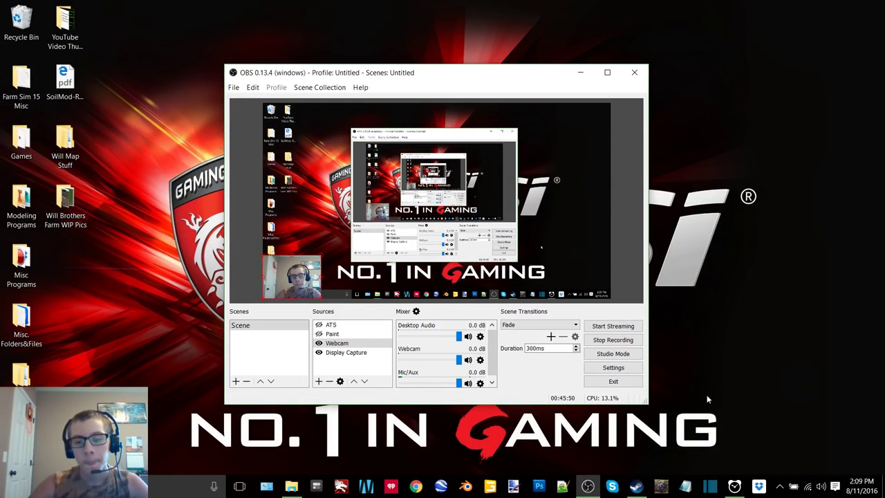
- Switch to Alarms & Clock, reset the 12-minute timer and close the app
left_click(734, 486)
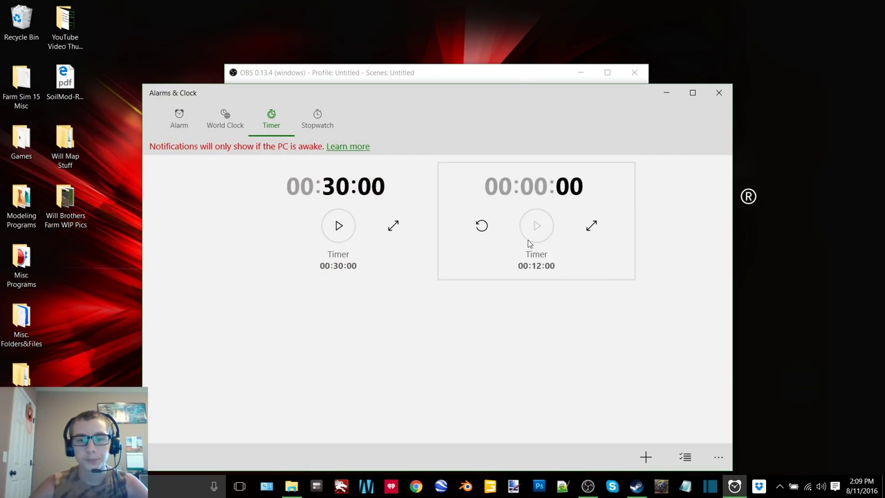
left_click(482, 226)
left_click(720, 93)
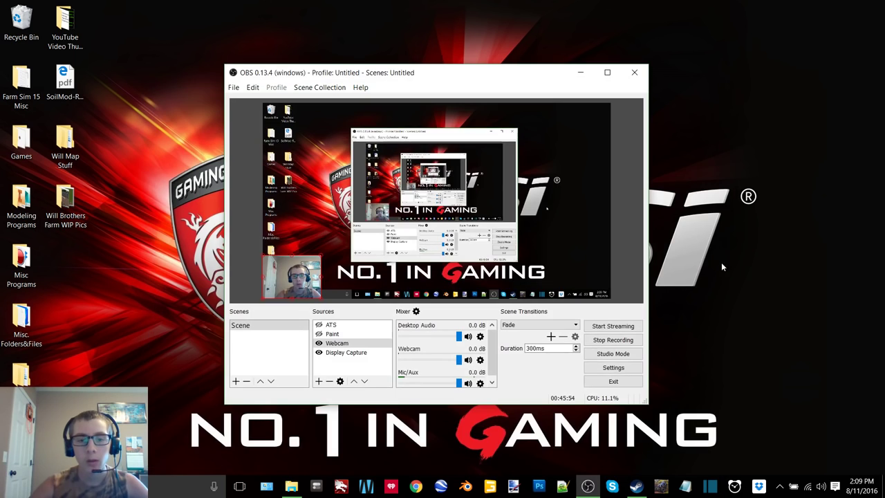